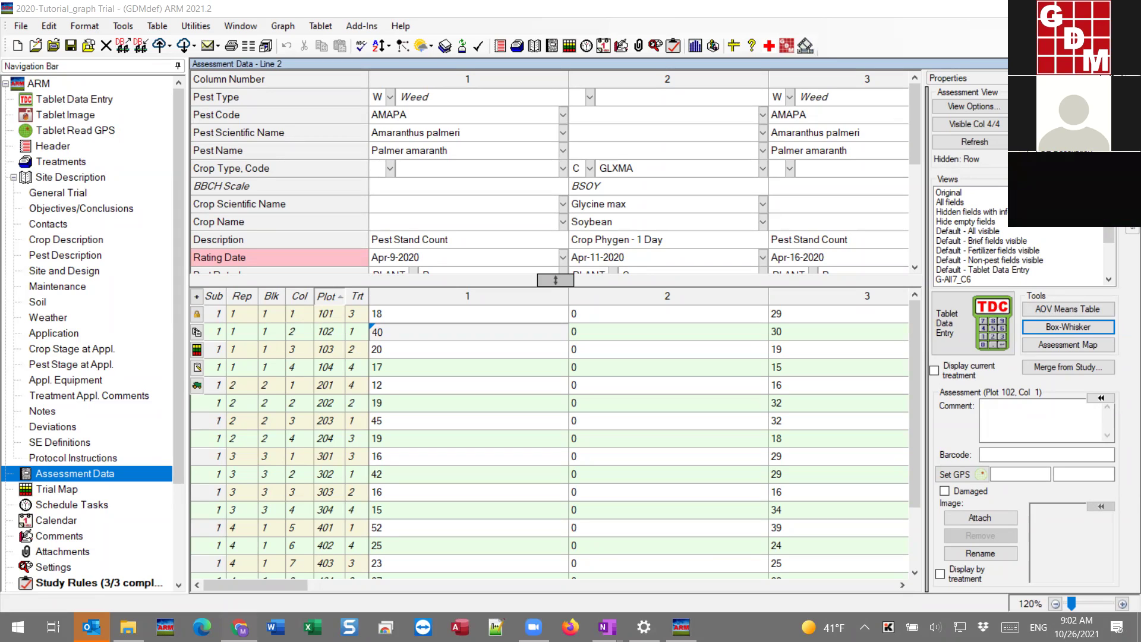
Start a new graph from the trial's assessment data.
click(467, 340)
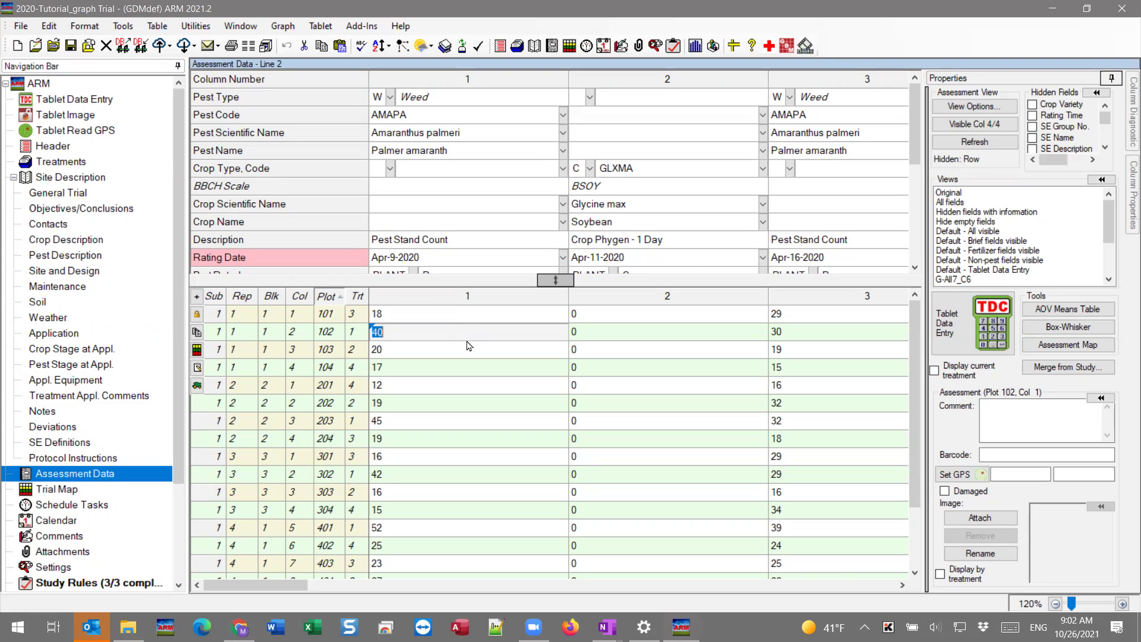
click(283, 26)
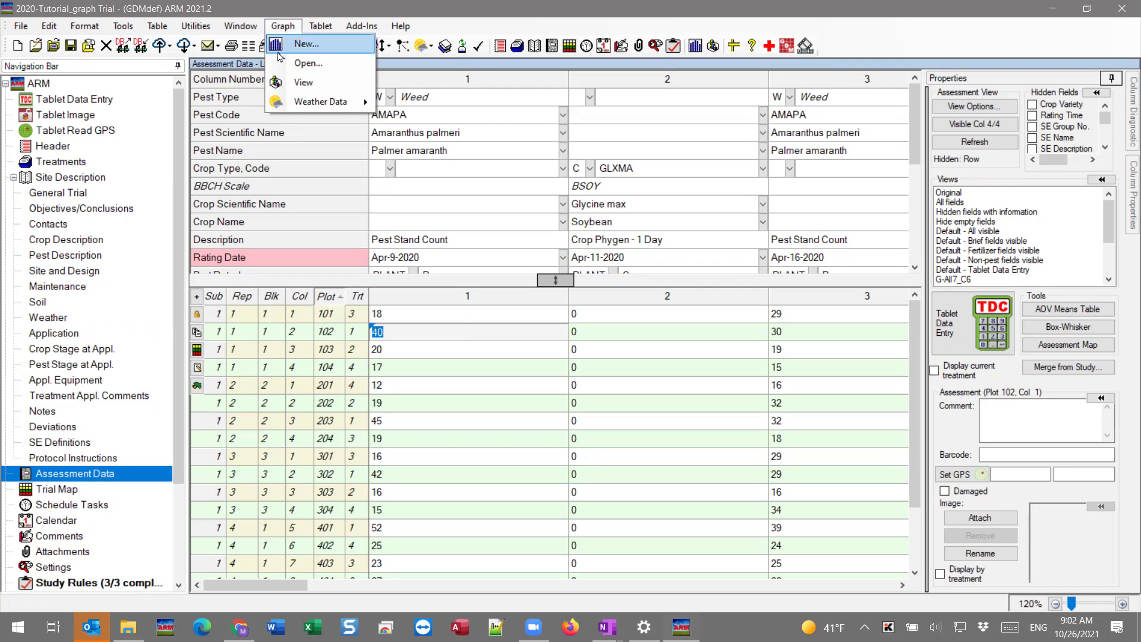
click(330, 50)
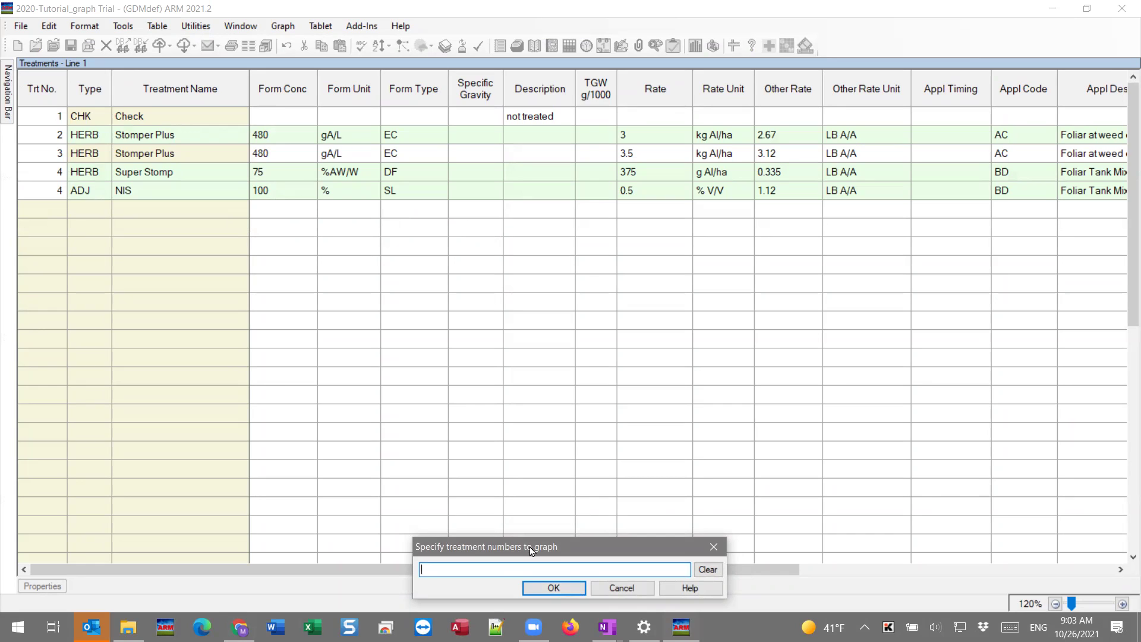
Pick treatments 1, 3, 4 and 2 for the graph and take treatment 1 back out of the selection.
click(51, 122)
click(50, 153)
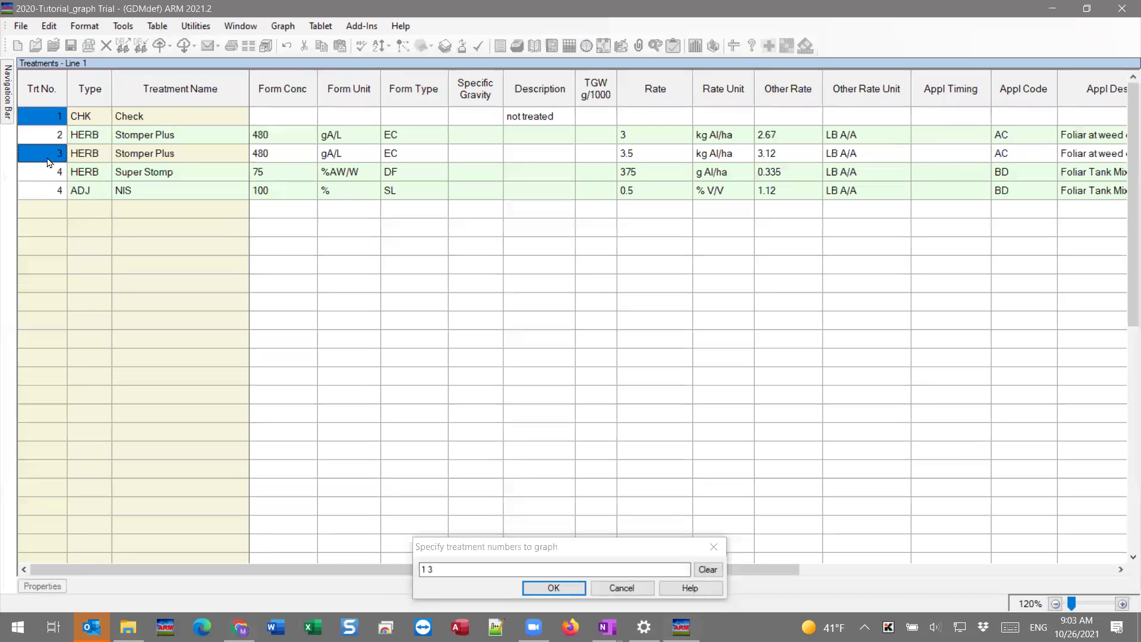
click(47, 174)
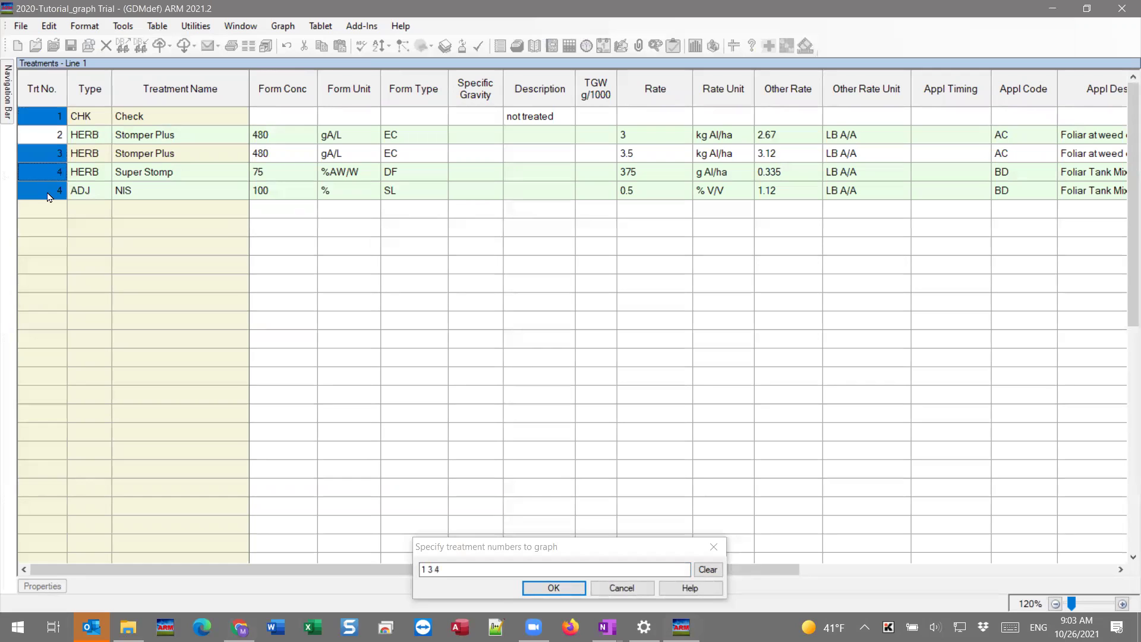
click(54, 135)
click(51, 116)
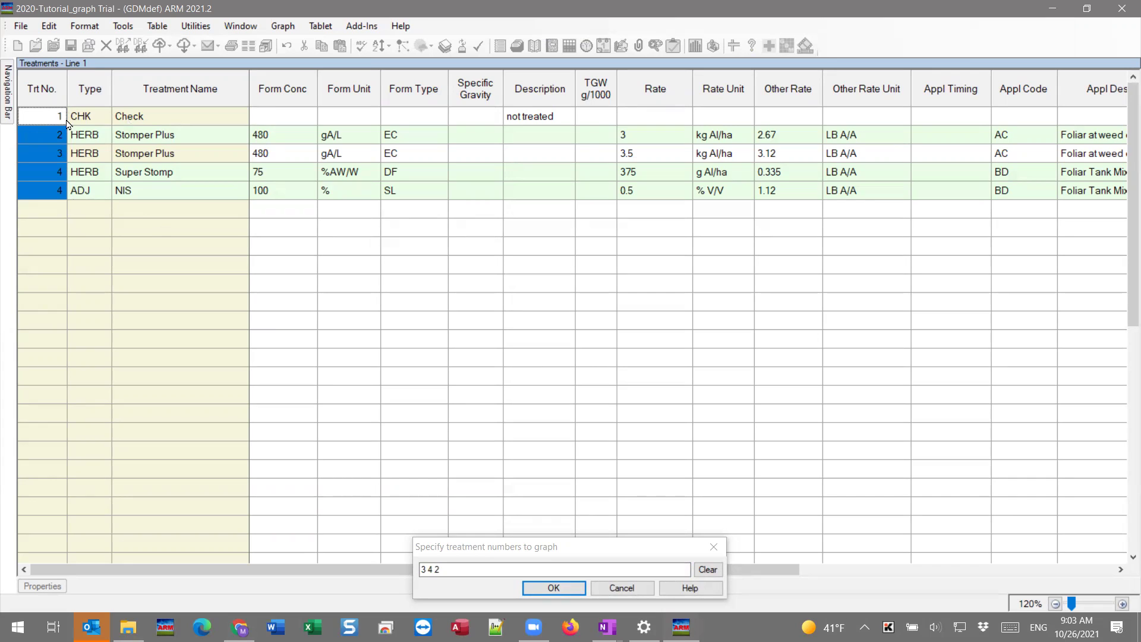
Replace the list of treatment numbers to graph with the range 2-4.
click(446, 571)
click(458, 569)
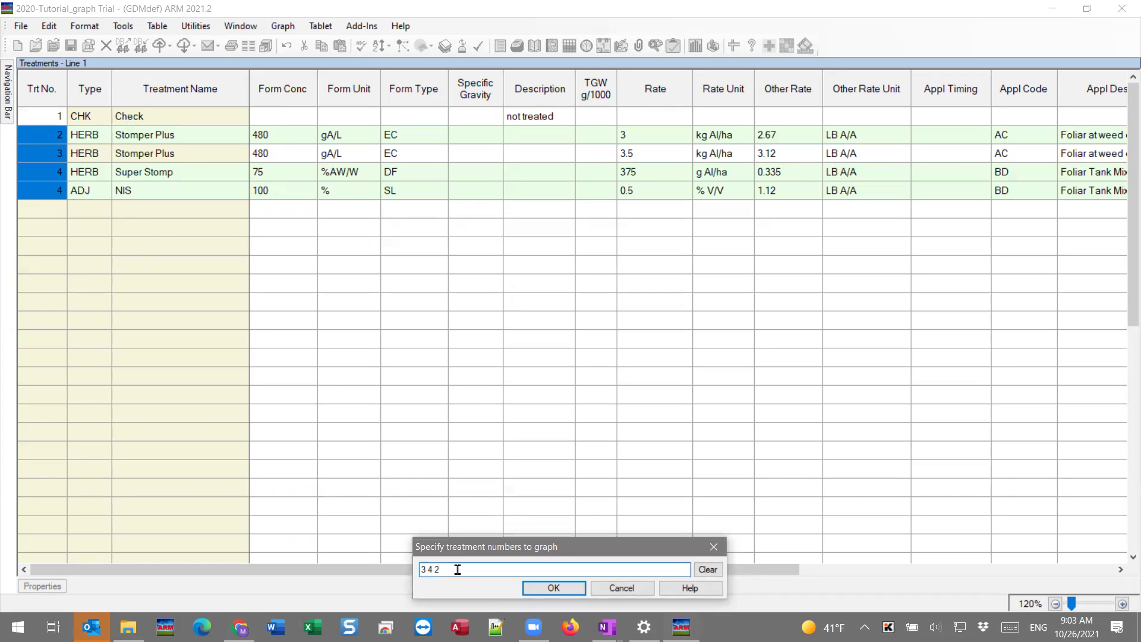
key(BackSpace)
key(BackSpace)
key(BackSpace)
key(BackSpace)
key(BackSpace)
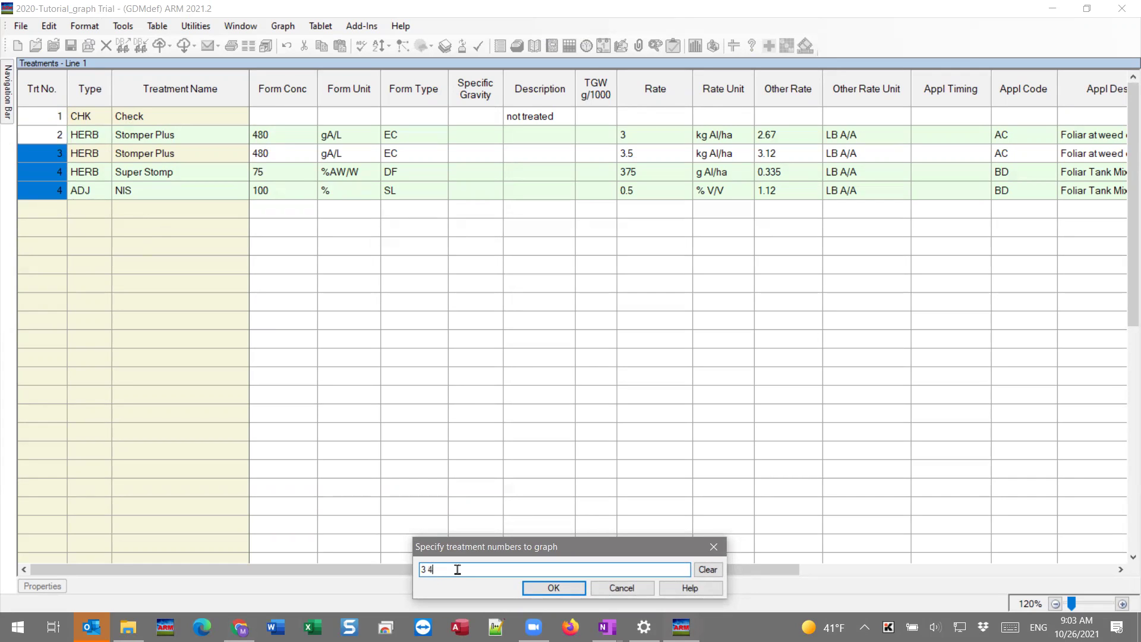
text(2-4)
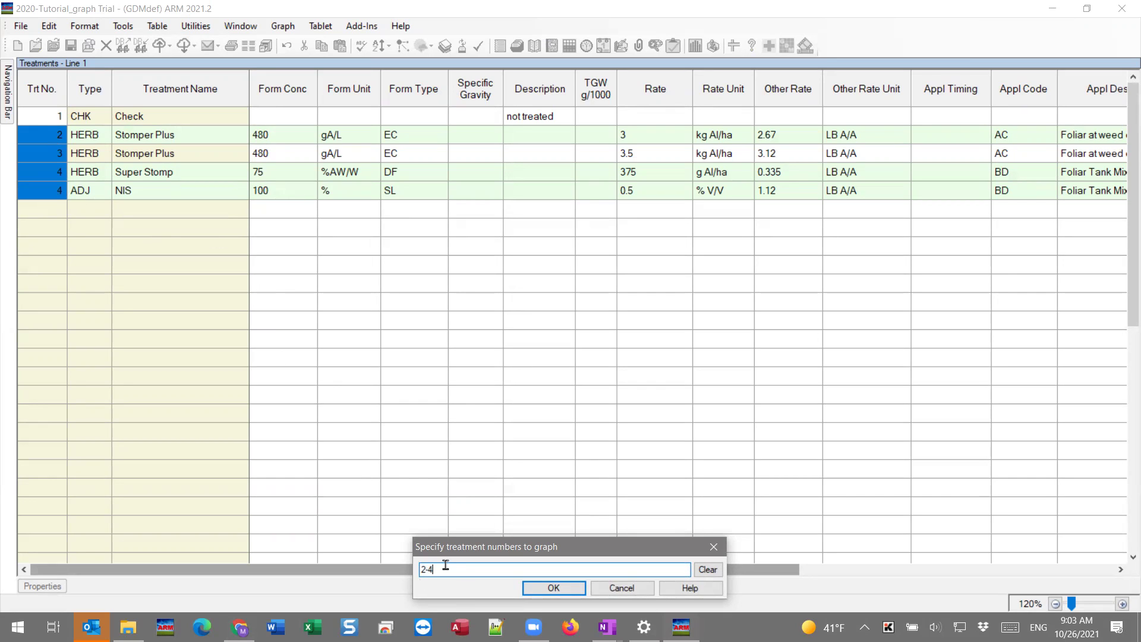
Specify the treatments to graph as 4 1-3 so that treatment 4 comes first, and accept the list.
key(BackSpace)
key(BackSpace)
key(BackSpace)
text(4)
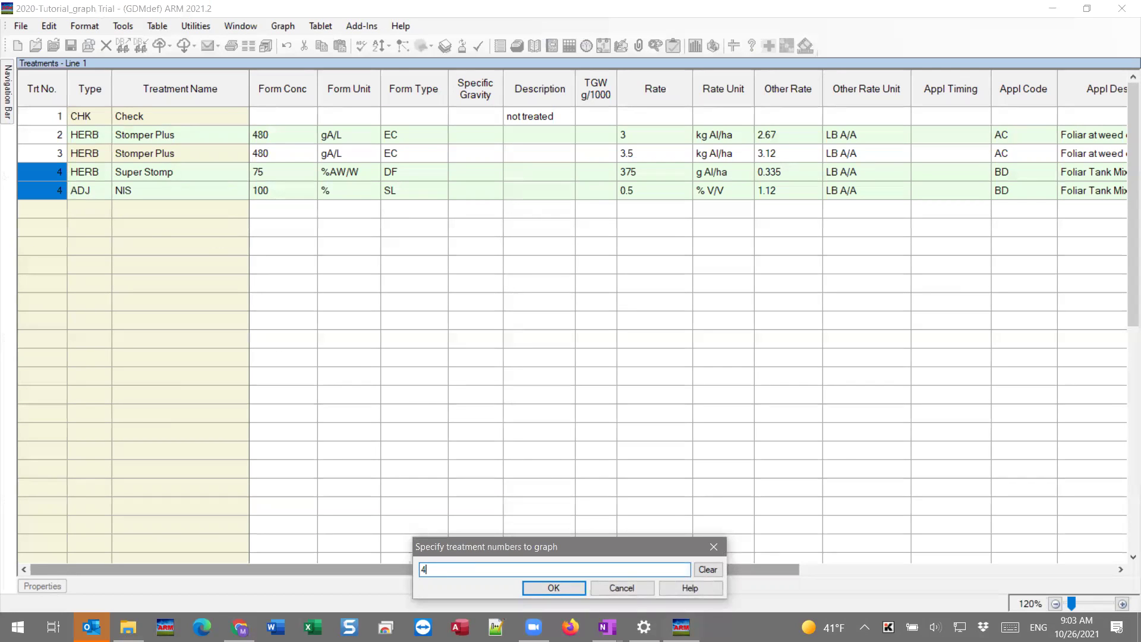
text( 1-3)
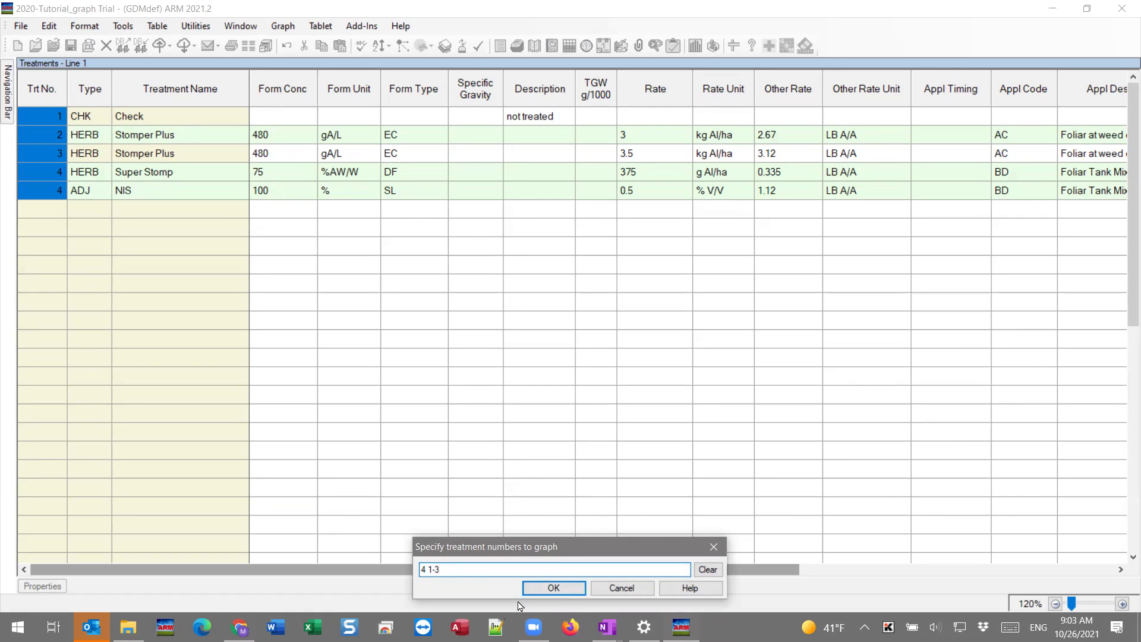
click(554, 588)
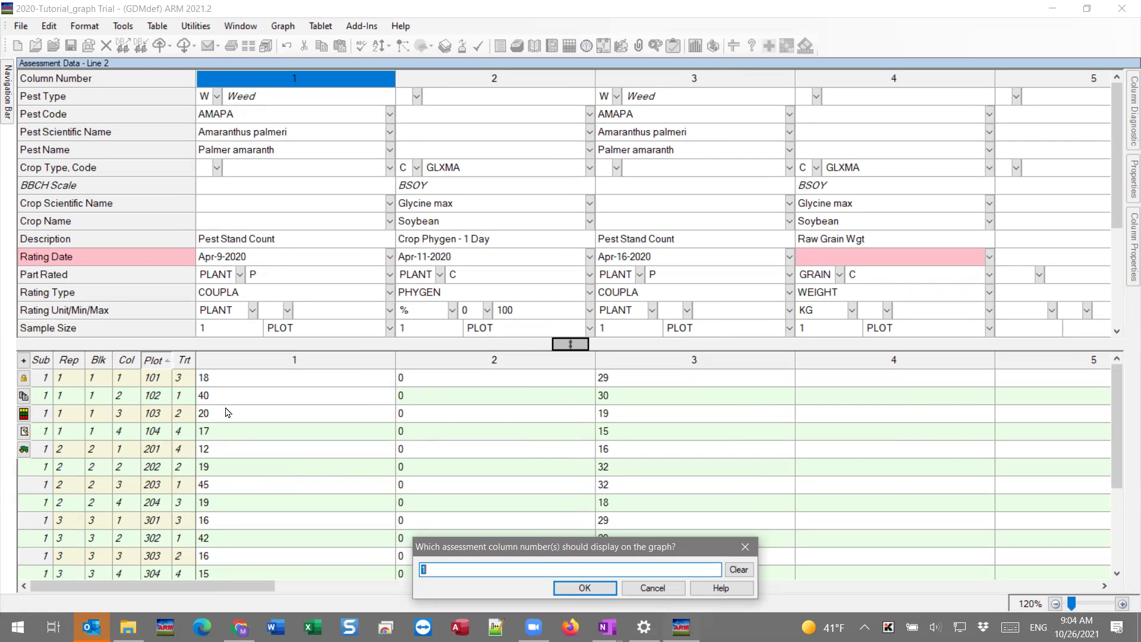
Accept assessment column 1 as the graph data and Pest Code as the only header field for labels.
click(584, 588)
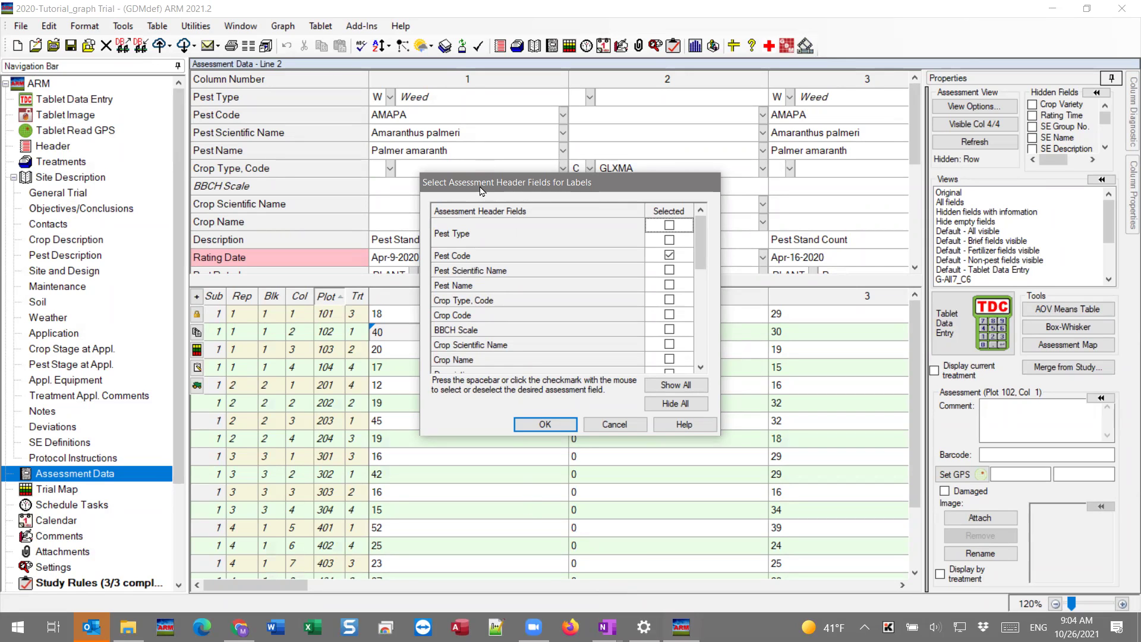
drag(544, 191, 720, 171)
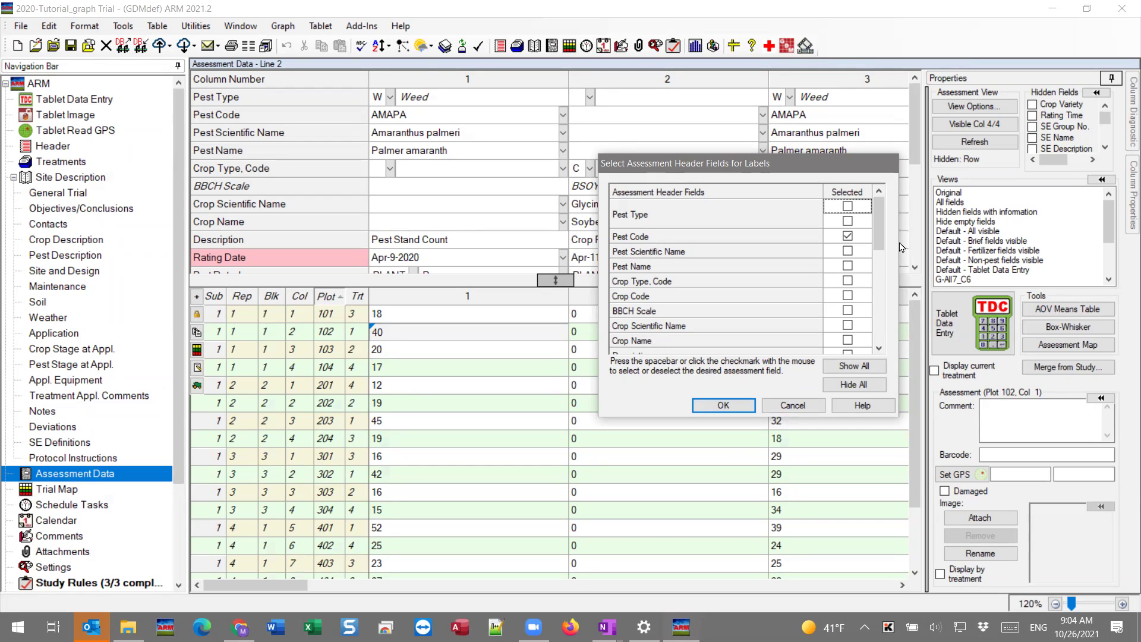
scroll(853, 249, down, 10)
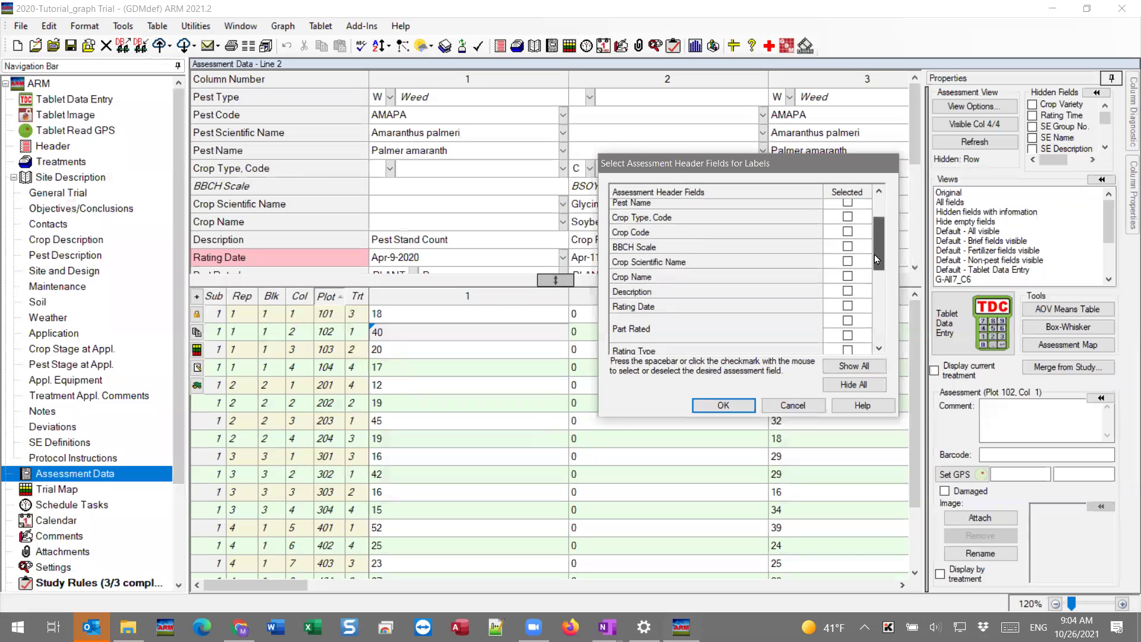
scroll(881, 328, up, 10)
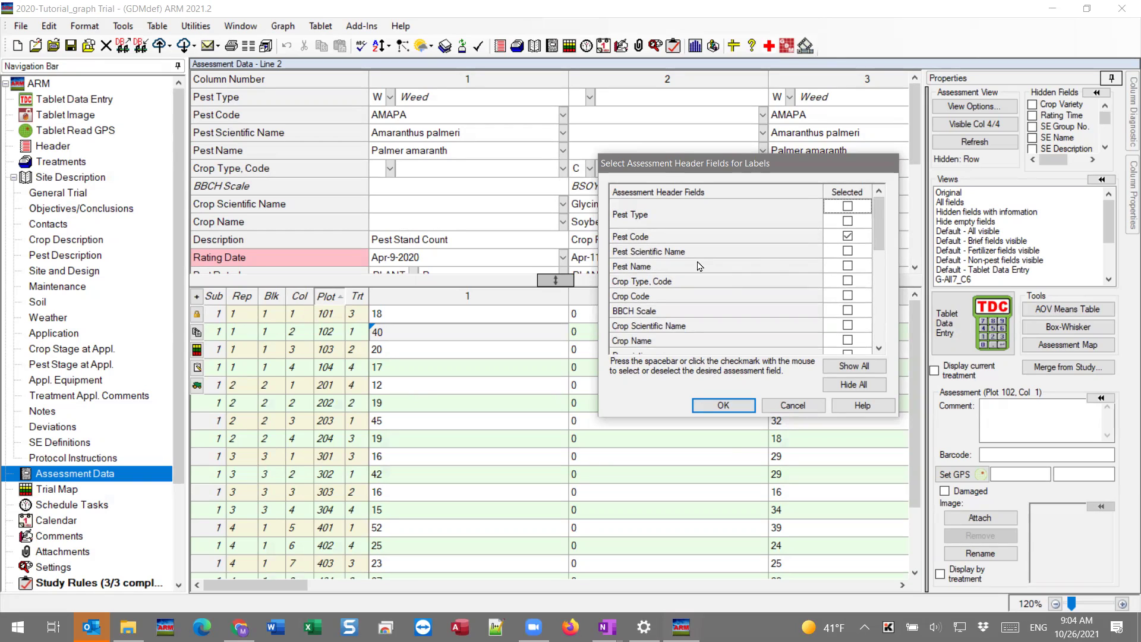
click(723, 407)
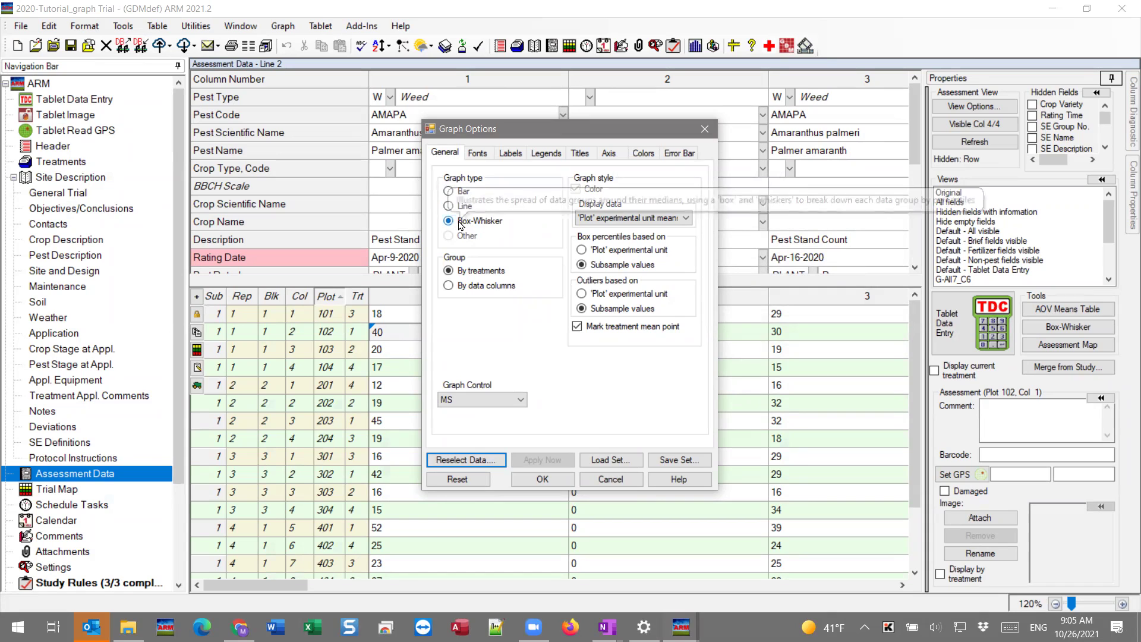
Set the graph type to Bar and generate the graph.
click(472, 192)
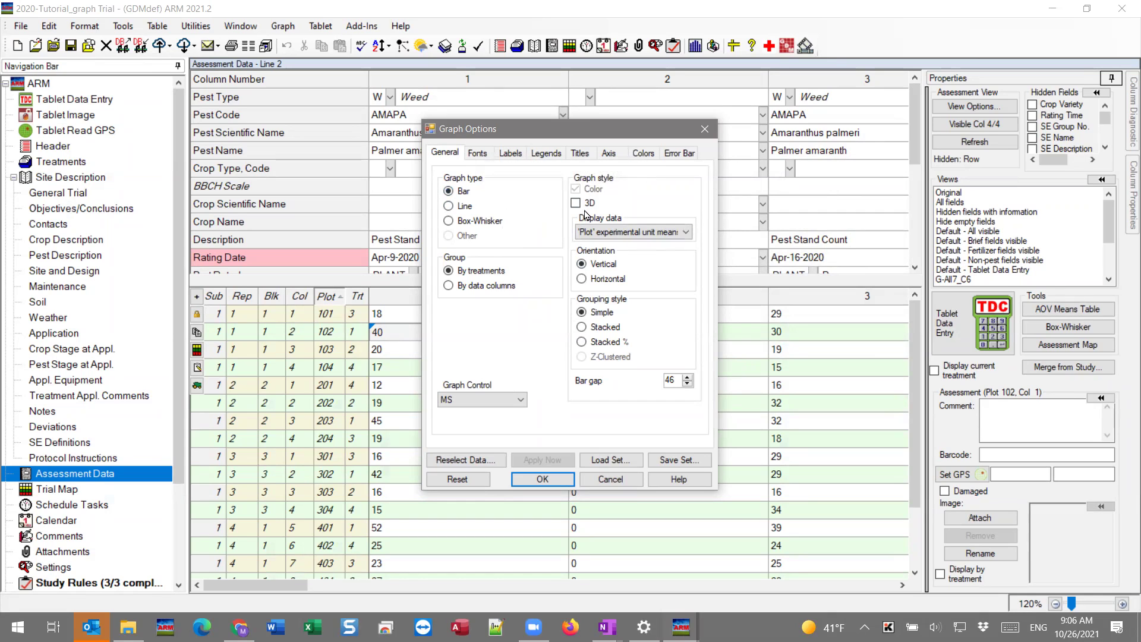
click(448, 207)
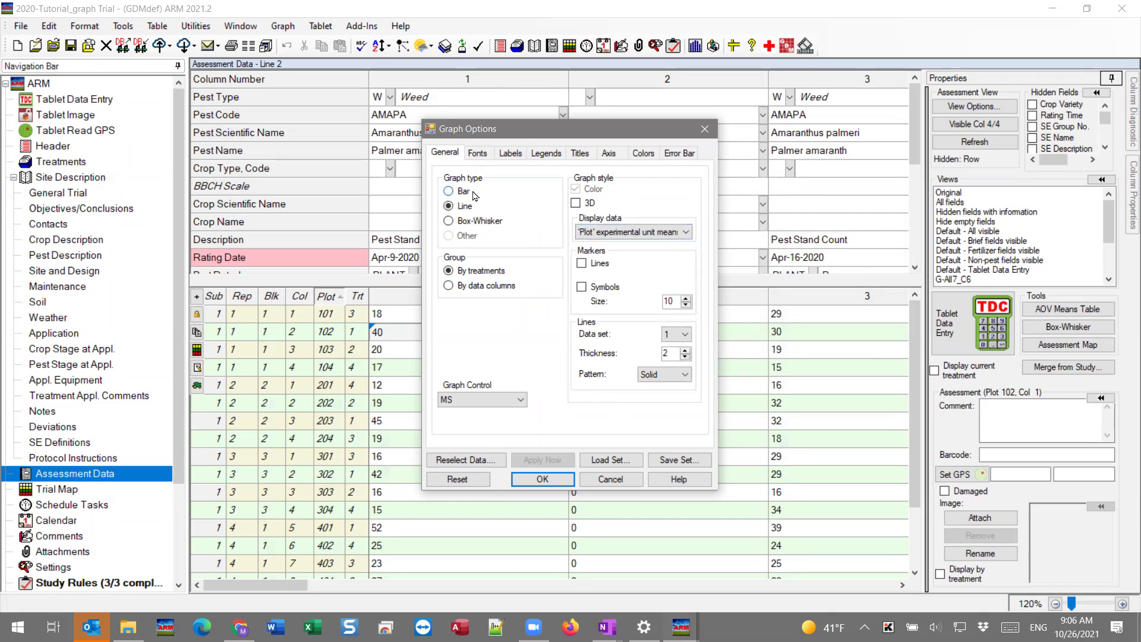
click(451, 191)
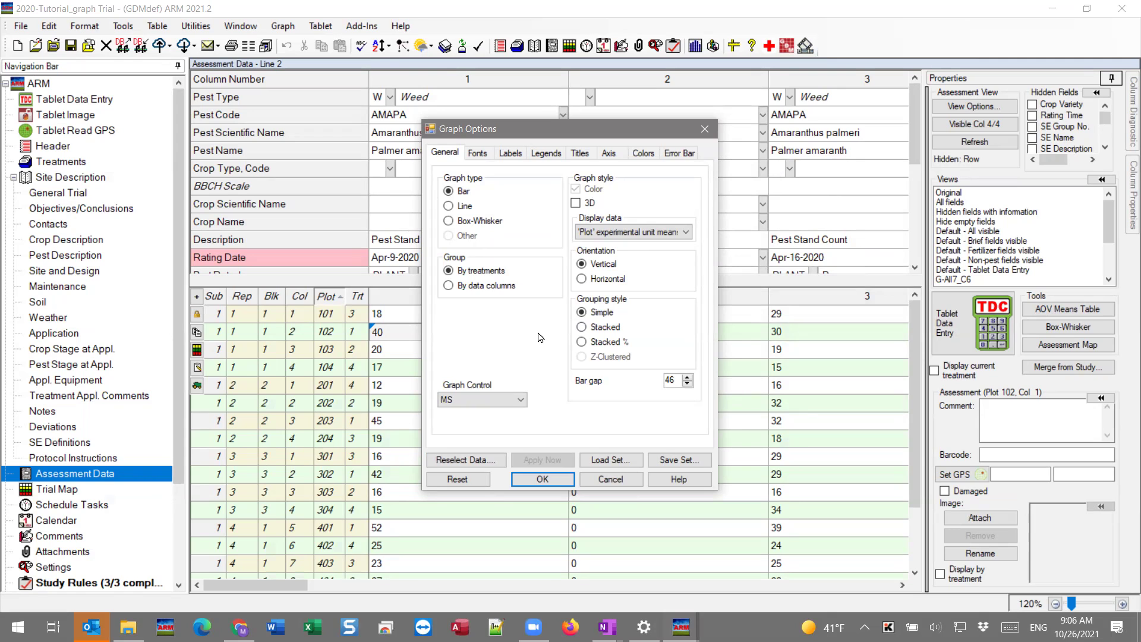
click(478, 154)
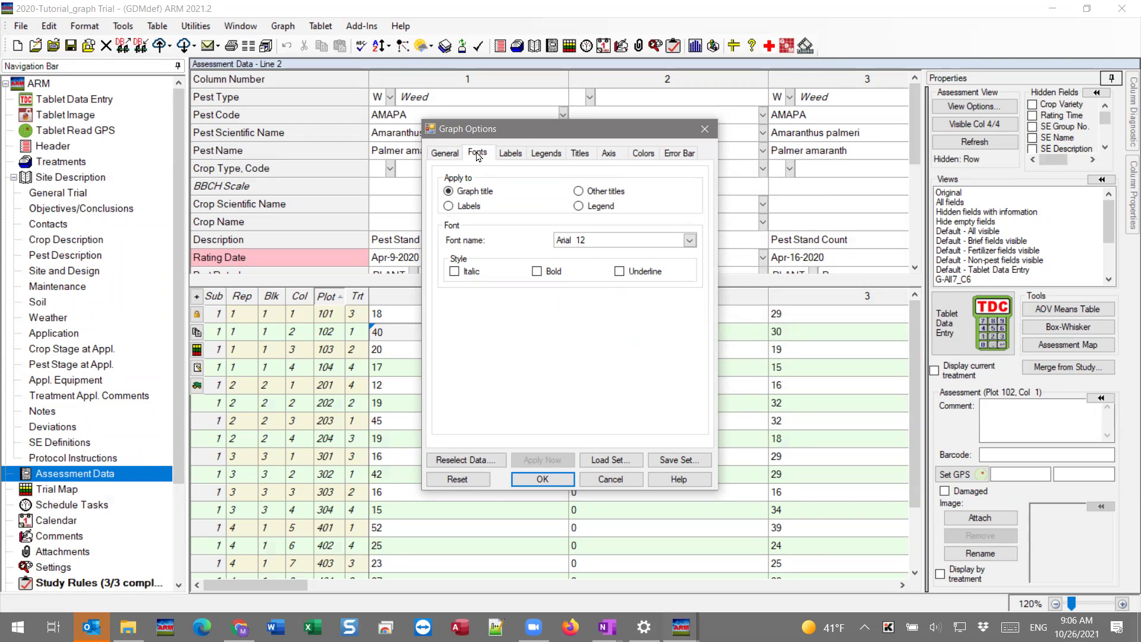
click(456, 154)
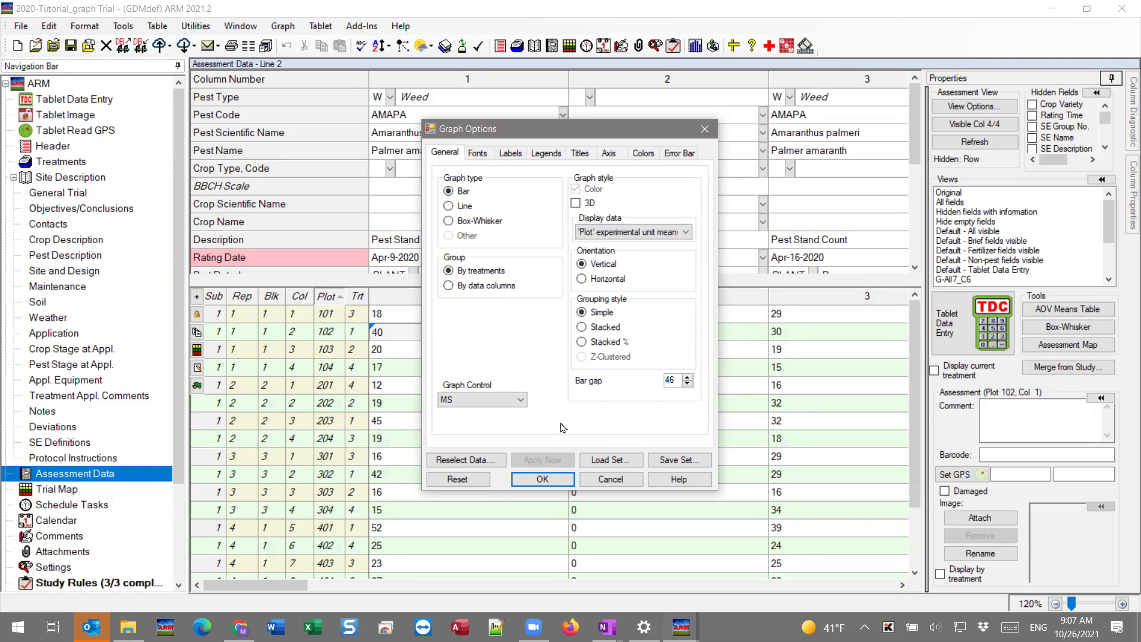
click(548, 479)
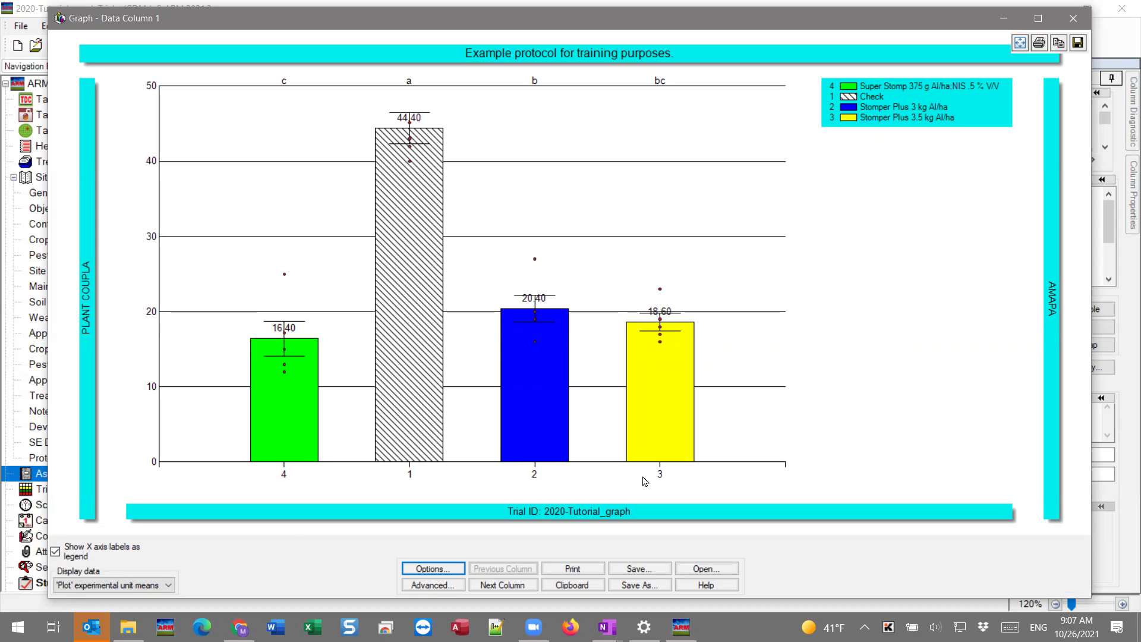
Try the treatment names as X axis labels instead of a legend, and restore the legend.
click(84, 557)
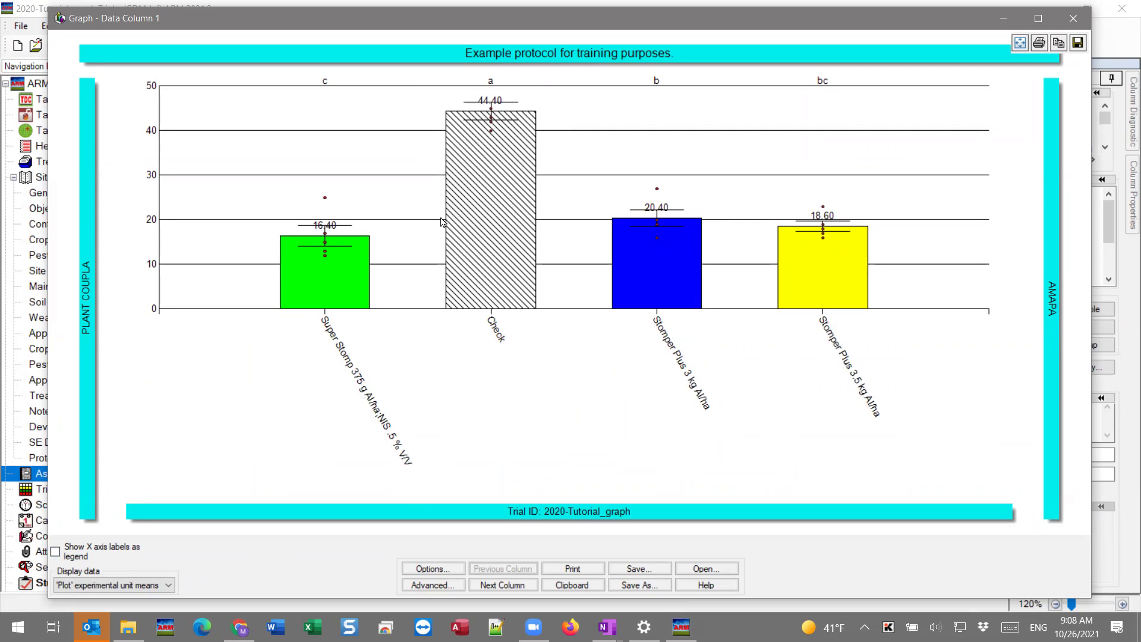
click(69, 557)
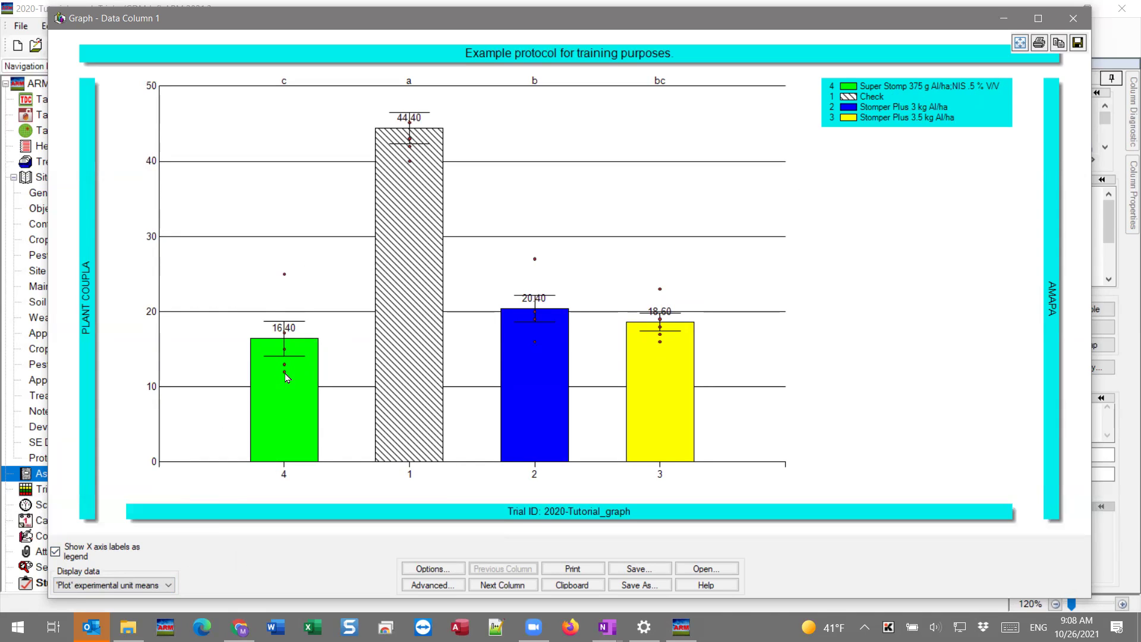
Try Subsample values as the graph's display data and settle on None to hide the data points.
click(100, 585)
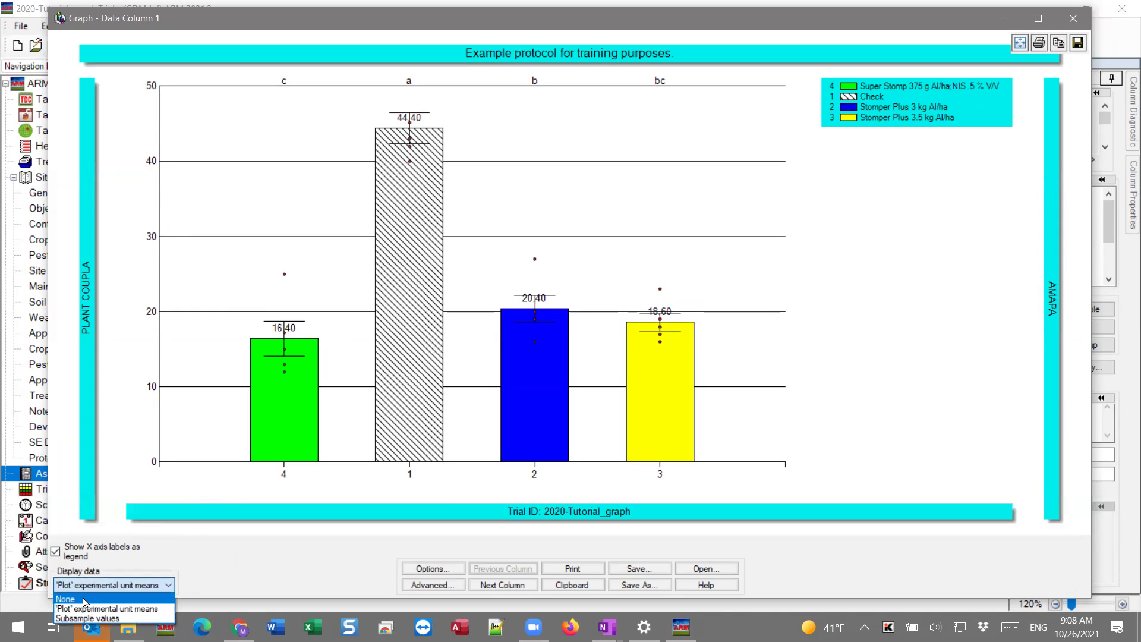
click(84, 600)
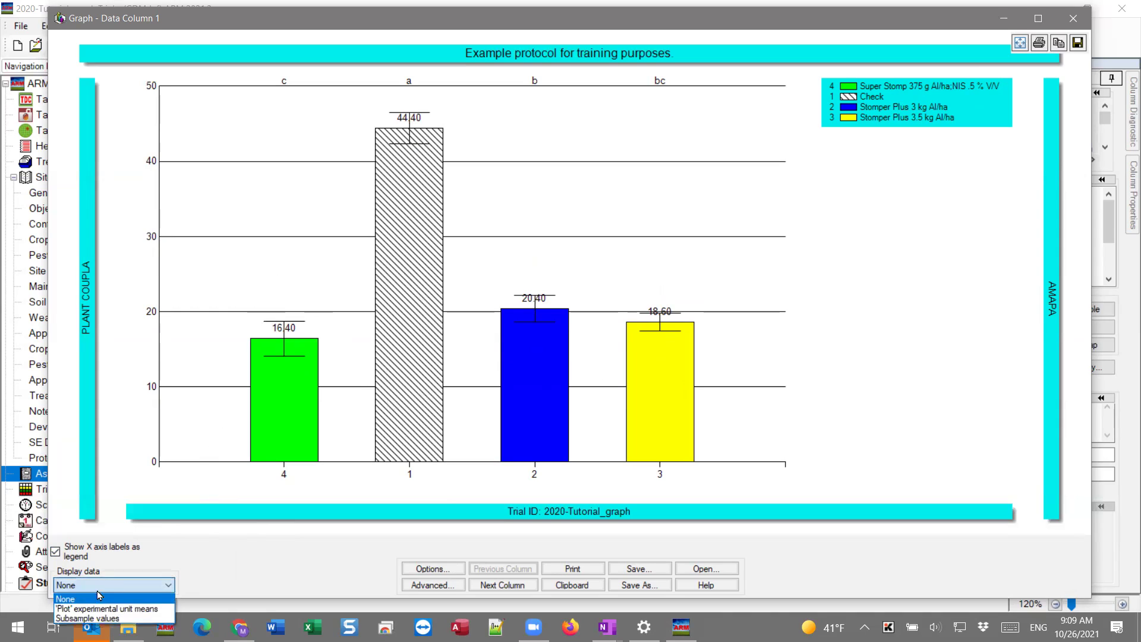
click(68, 619)
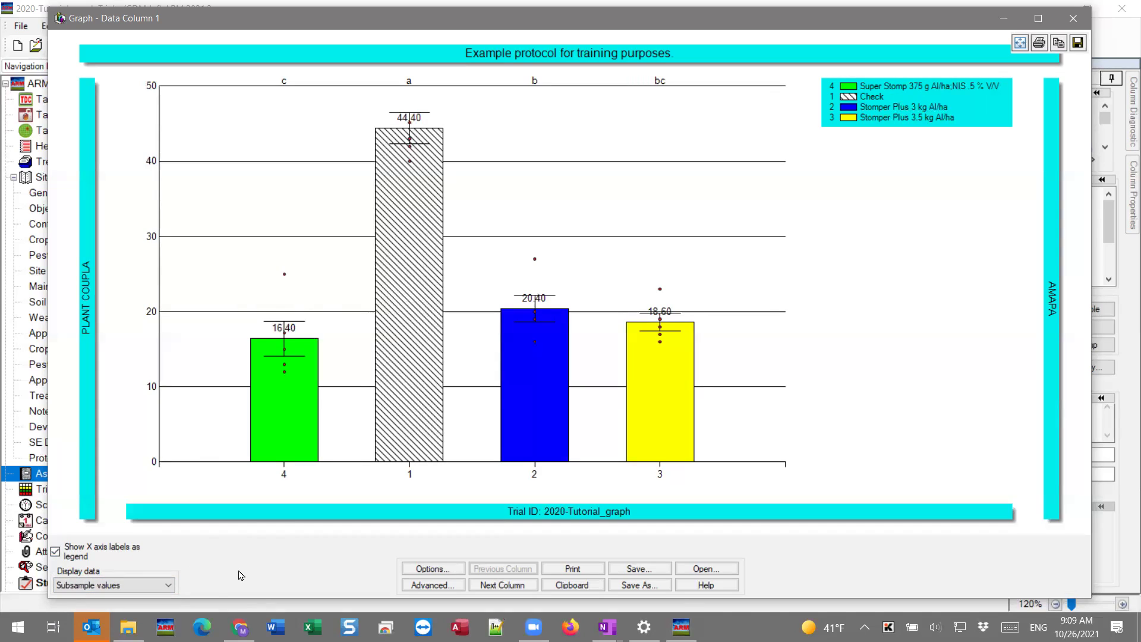
click(82, 587)
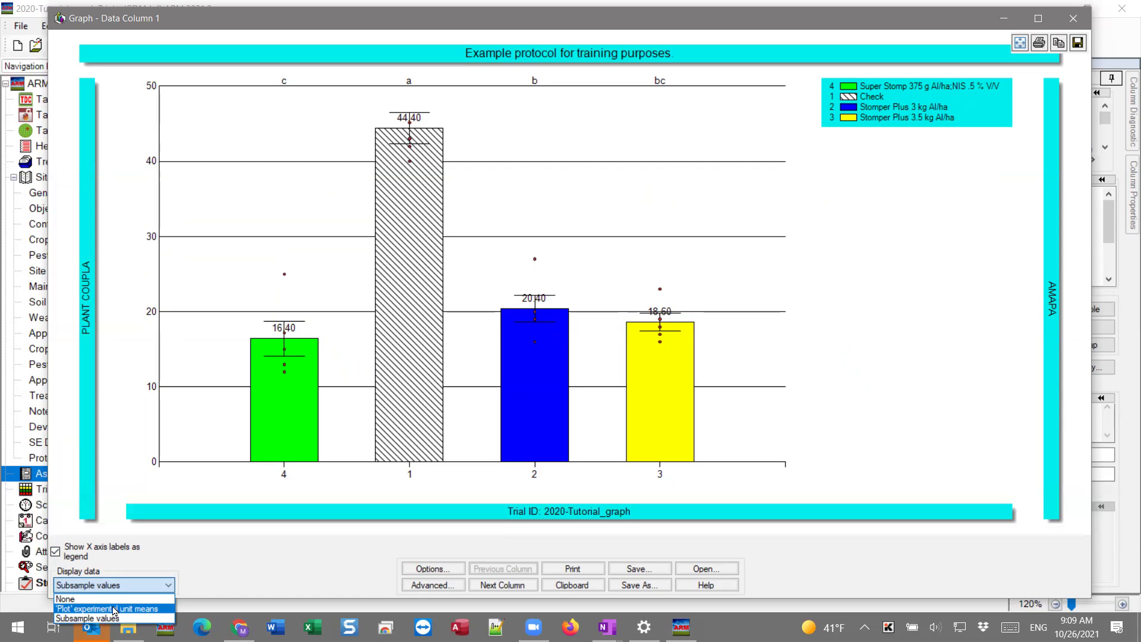
click(70, 599)
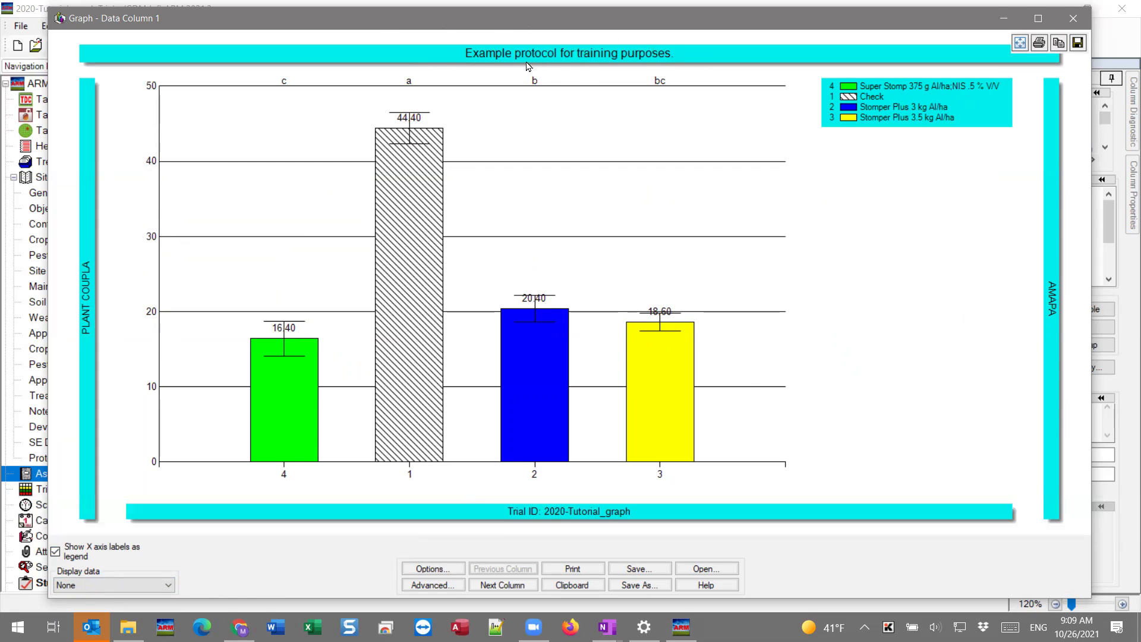
Reposition the graph window and open the graph options beside the bars.
drag(389, 32, 413, 201)
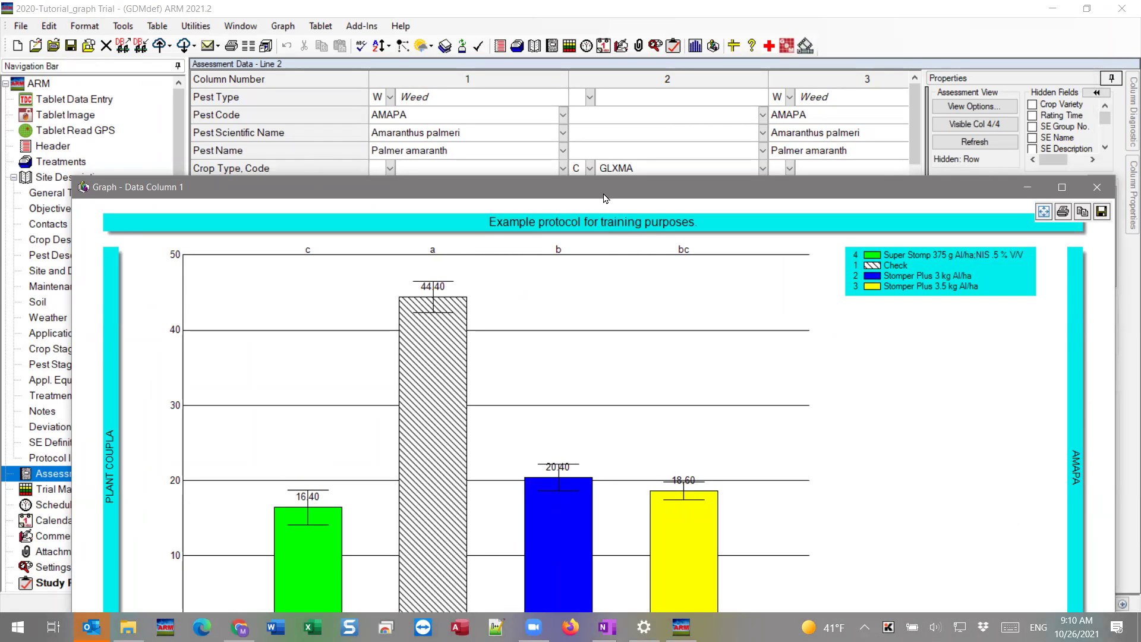
drag(605, 194, 580, 31)
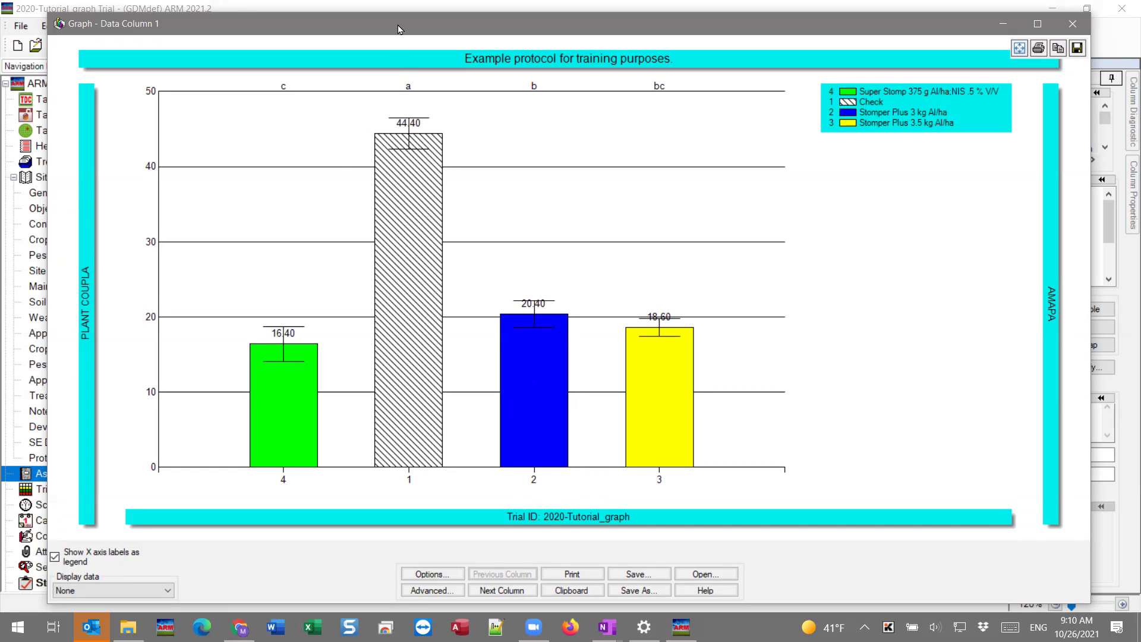
drag(397, 29, 364, 29)
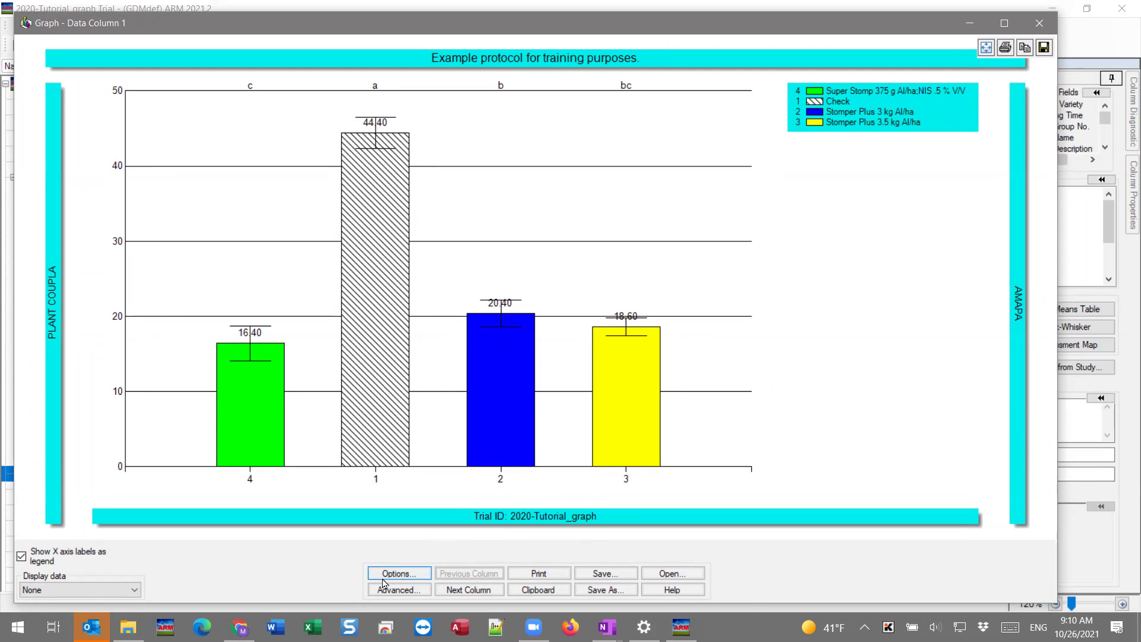
click(415, 576)
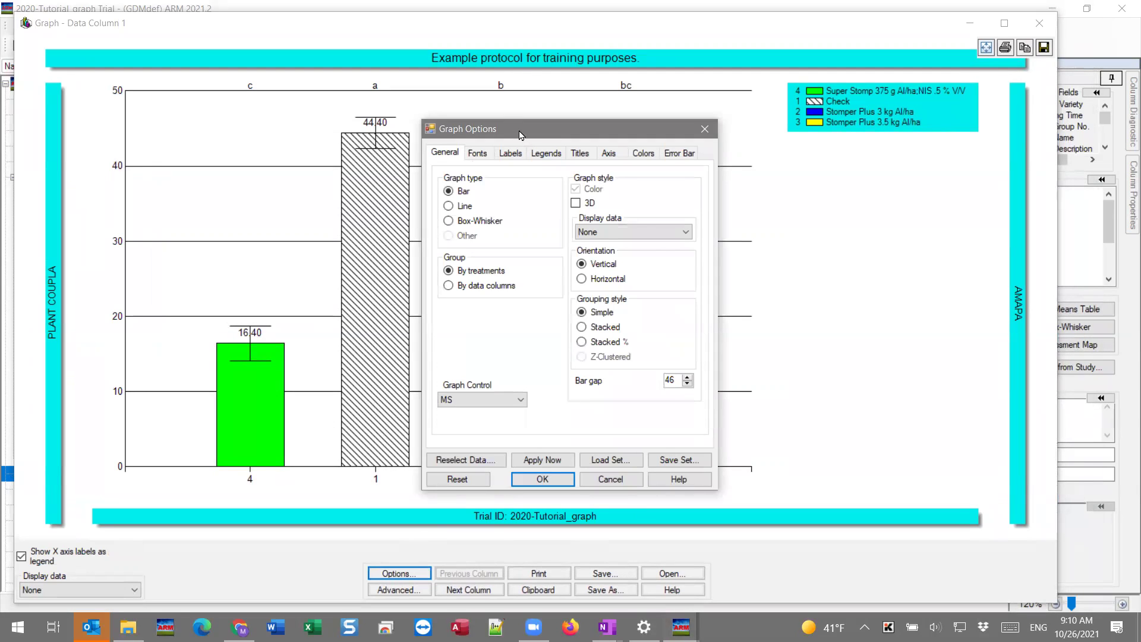
drag(530, 134, 852, 149)
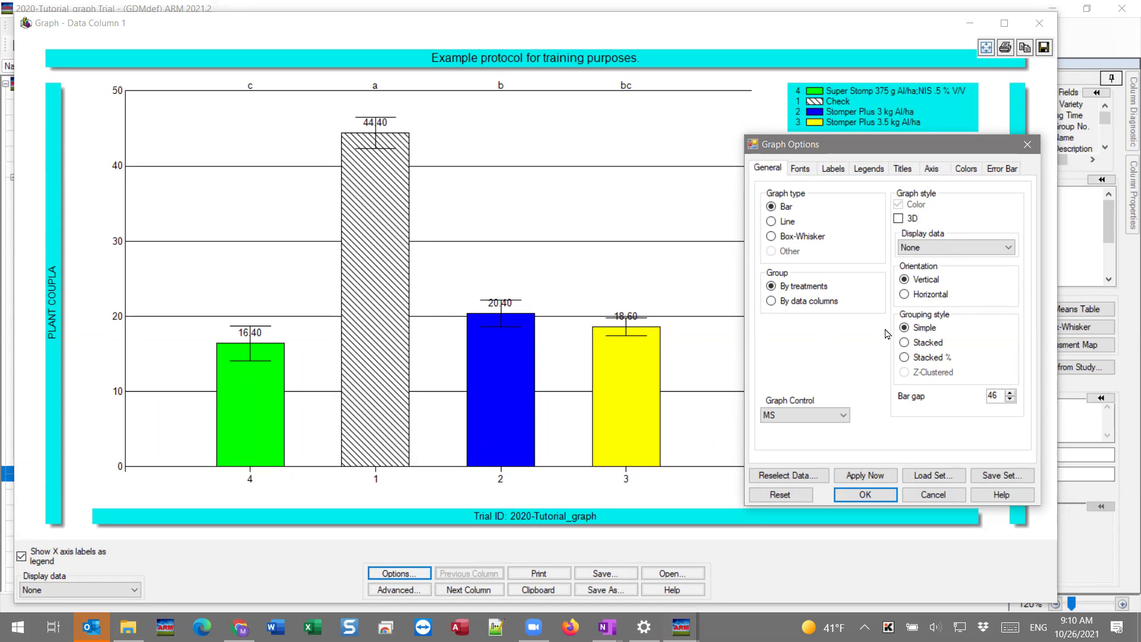
Try the Horizontal orientation on the bar graph and restore the Vertical orientation.
click(920, 297)
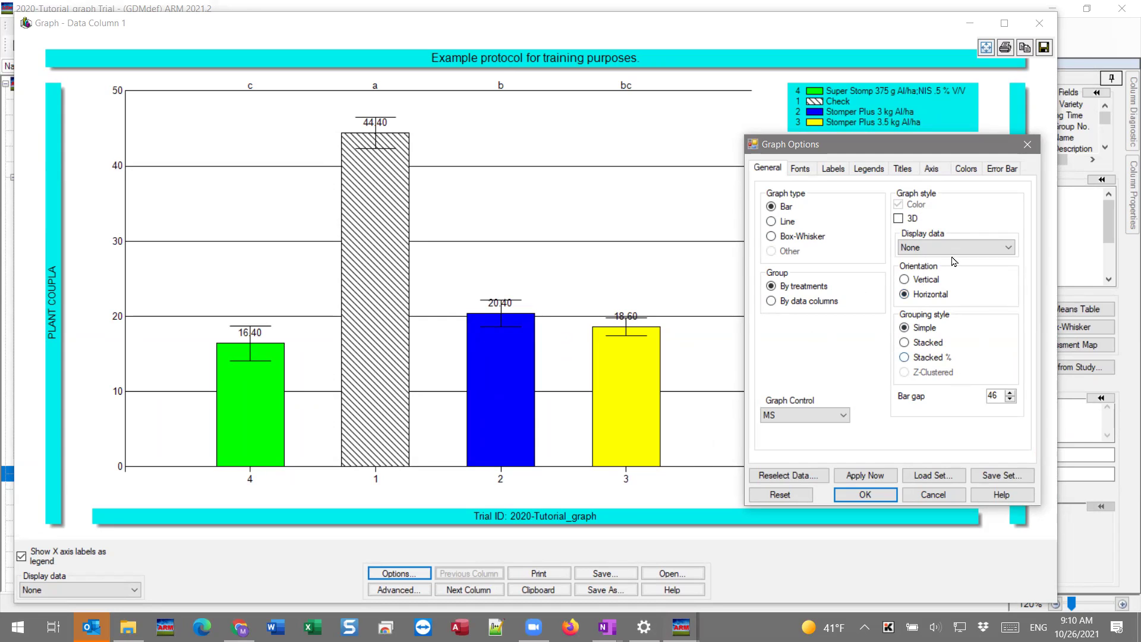
click(857, 478)
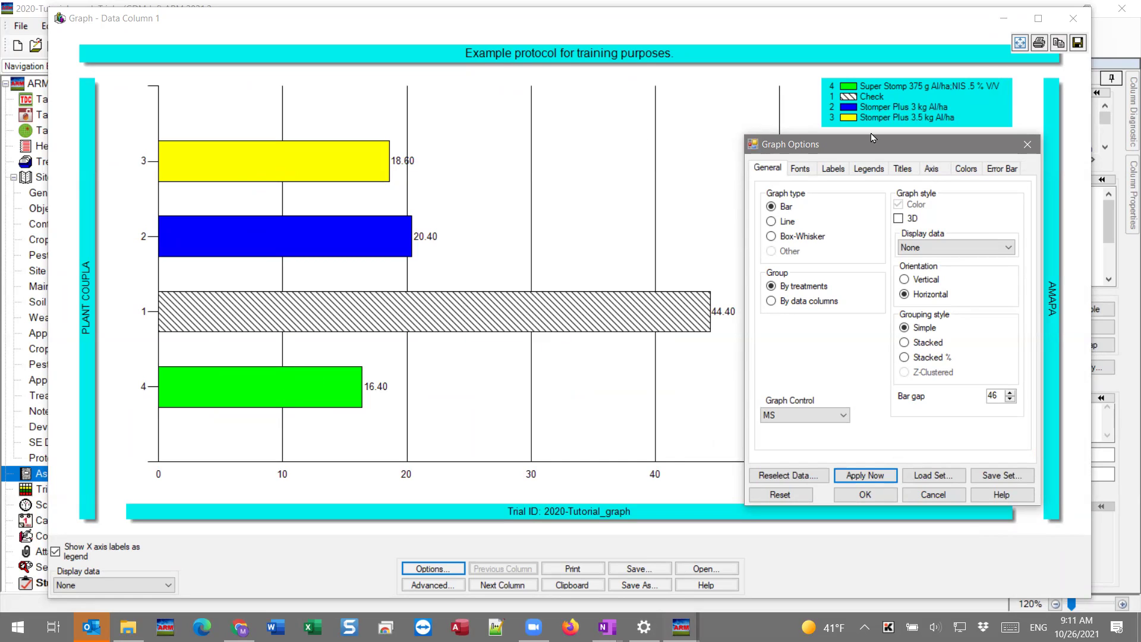
drag(872, 148, 956, 143)
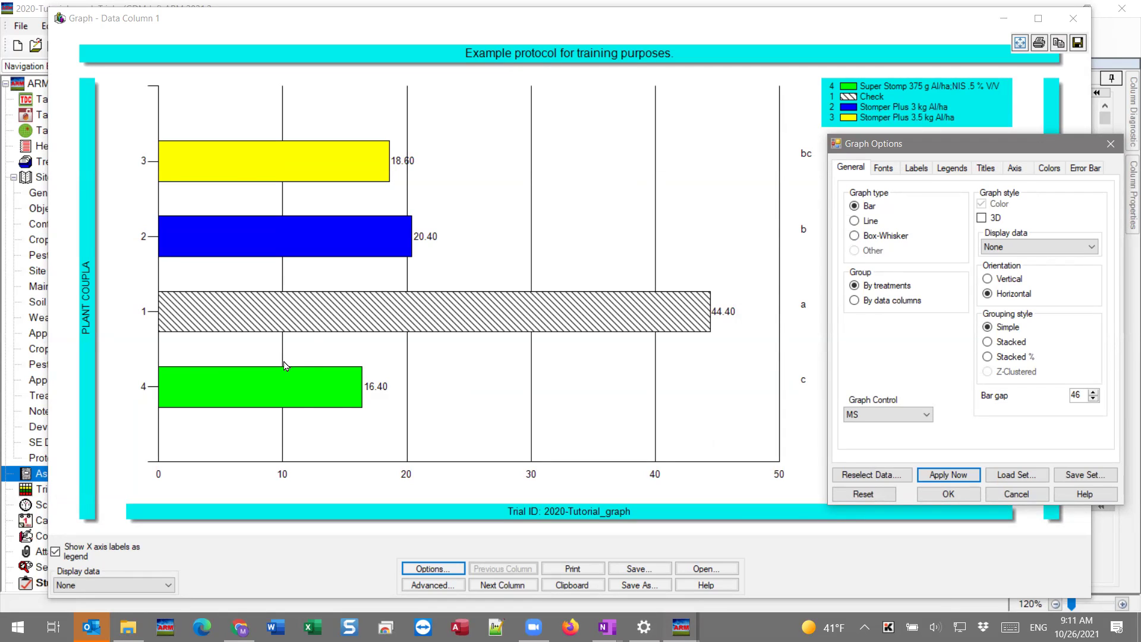
click(1011, 280)
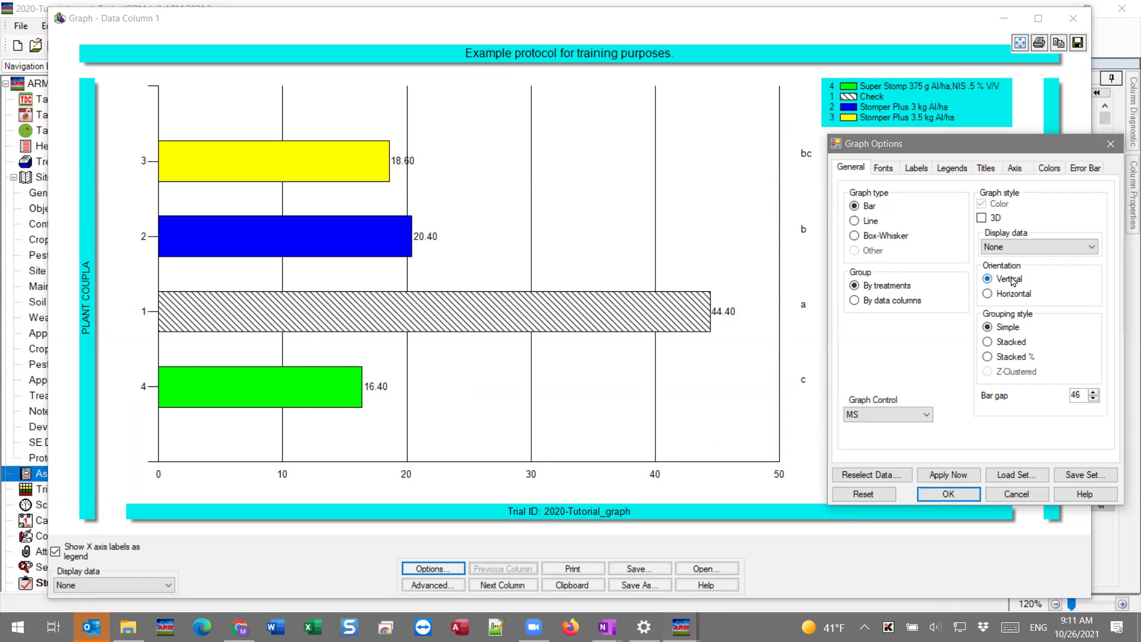
click(970, 476)
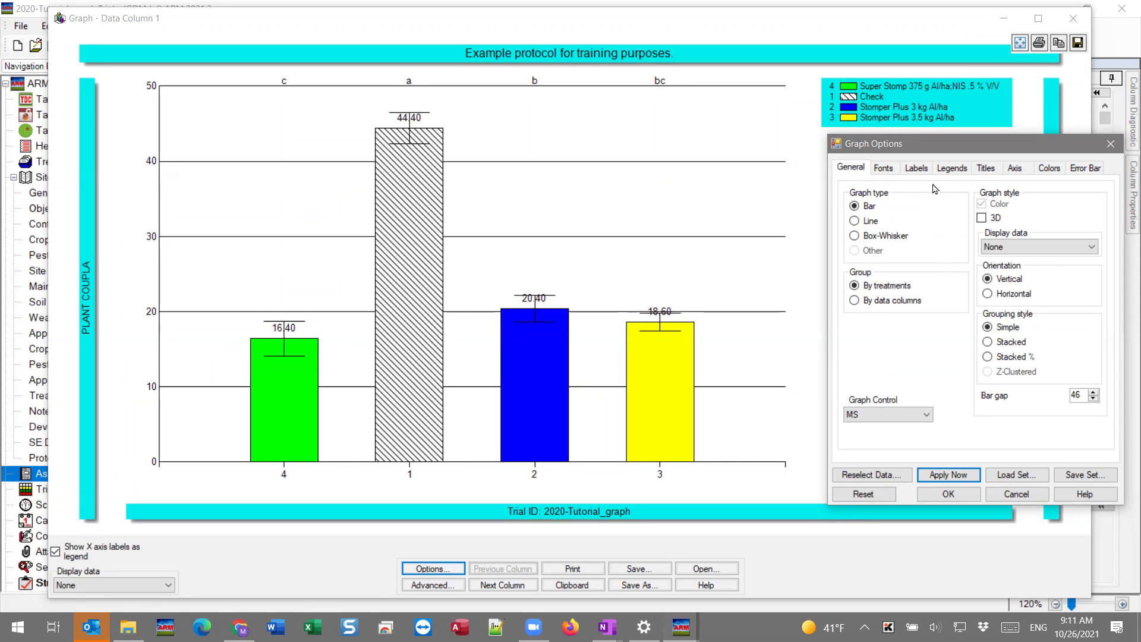
Set the legend font to Arial Bold, size 11, and apply it to the graph.
click(884, 169)
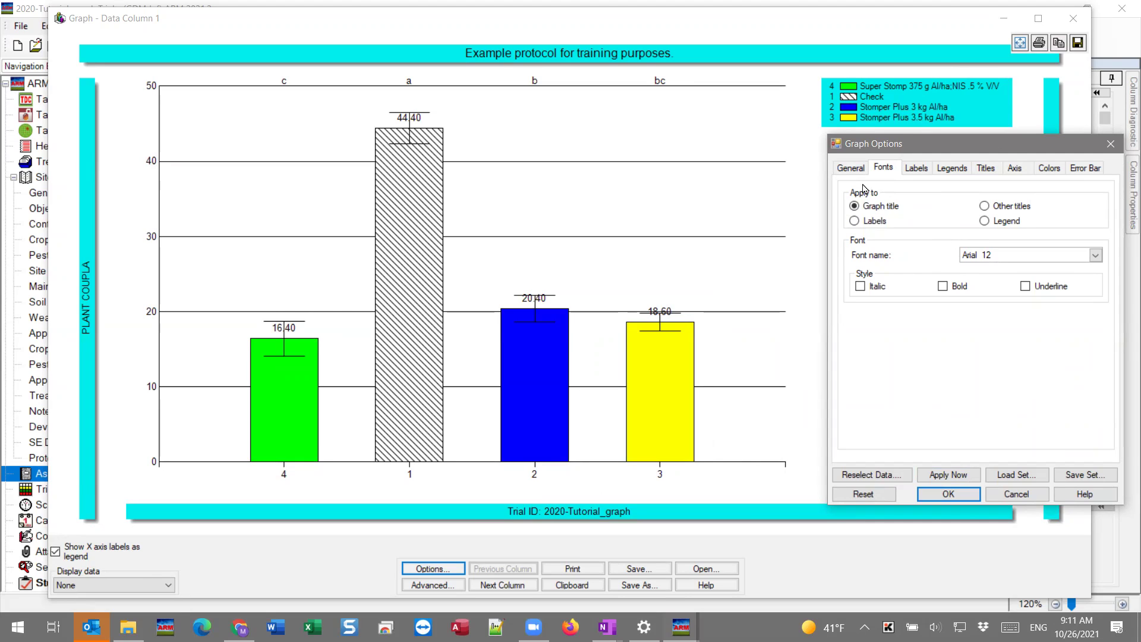
click(875, 224)
click(1004, 212)
click(1005, 224)
click(1096, 255)
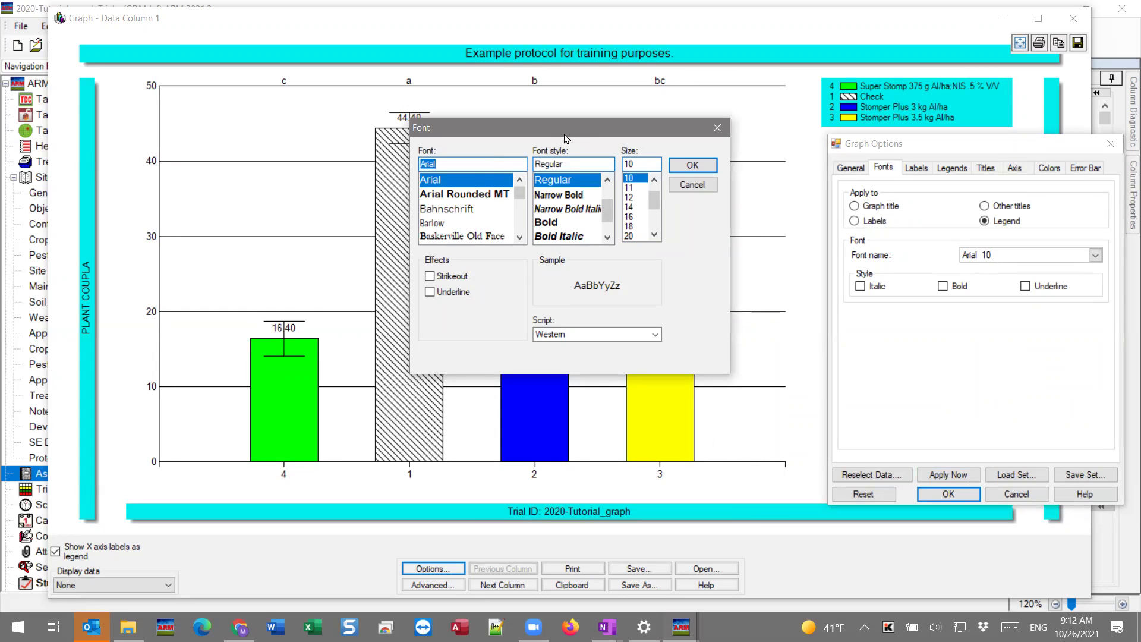
drag(565, 135, 604, 169)
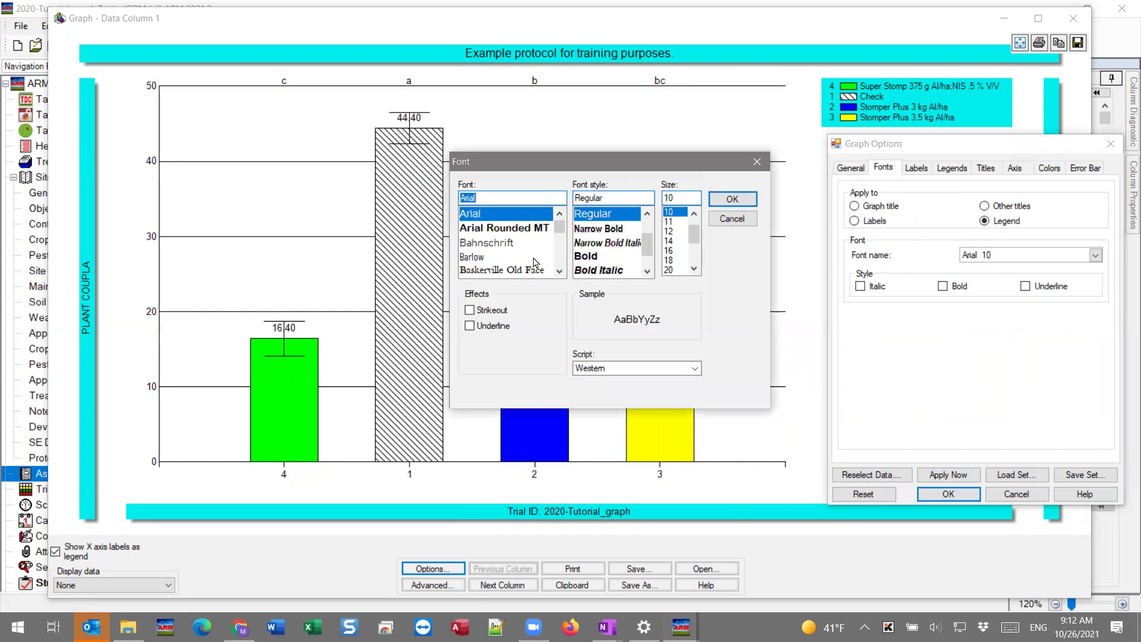
click(588, 260)
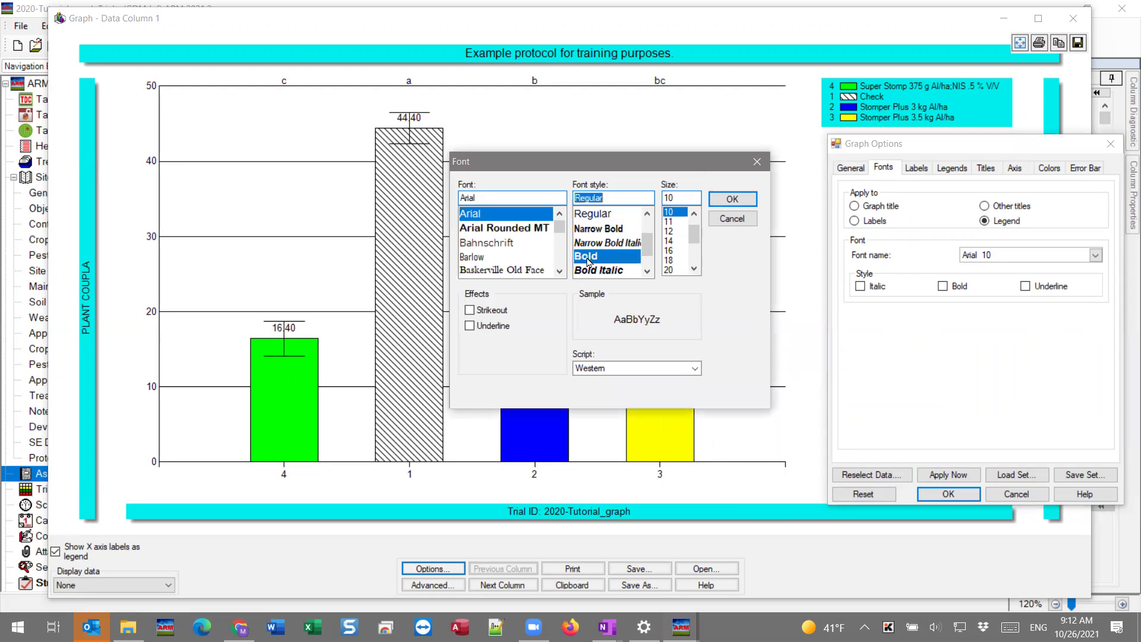
click(673, 222)
click(731, 201)
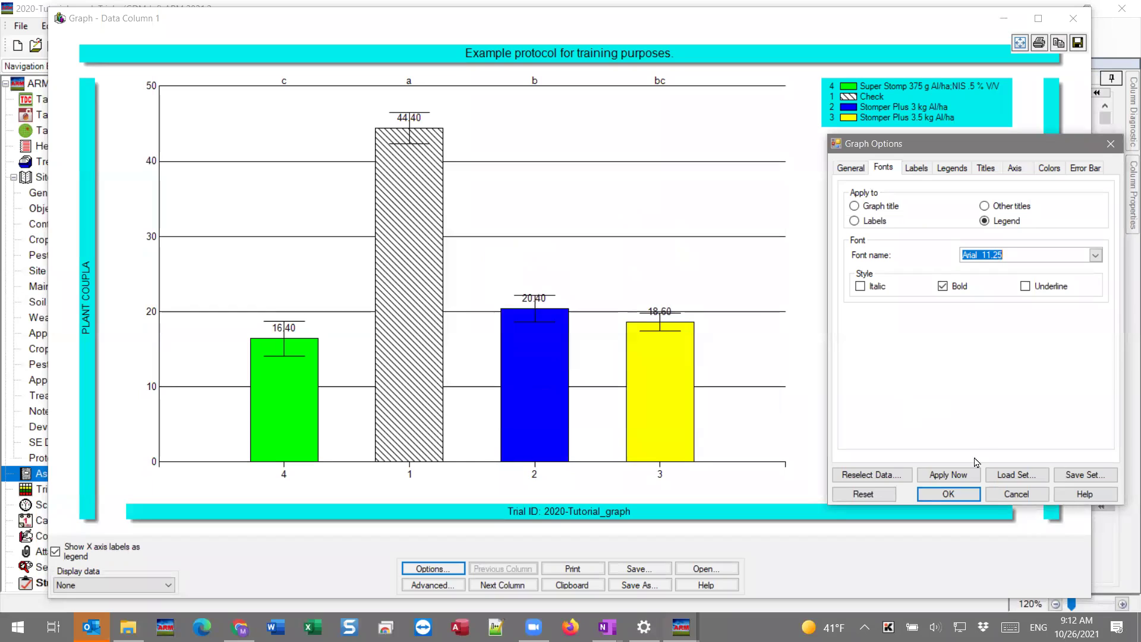
click(952, 474)
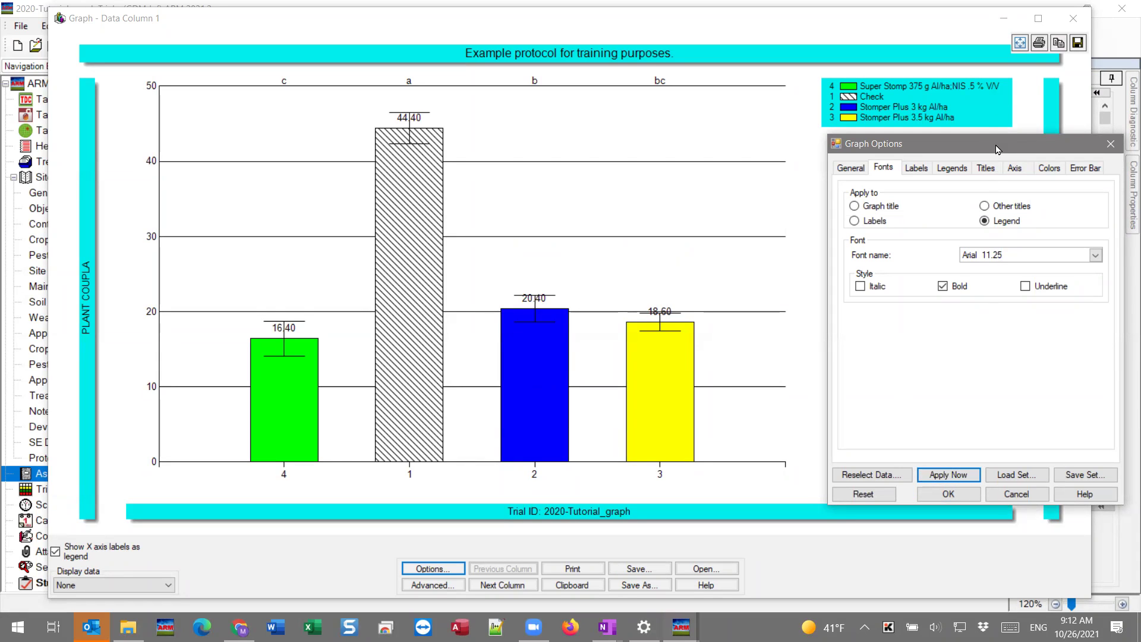
Set the graph title font to underlined Arial, size 16, and apply it to the graph.
drag(998, 148, 995, 155)
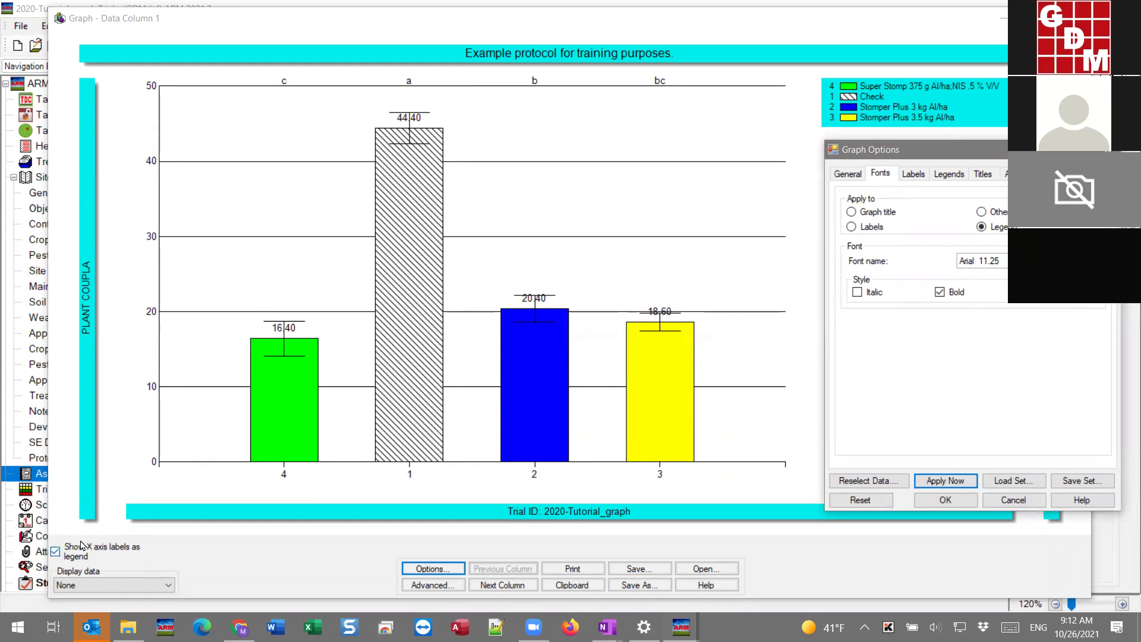
click(897, 215)
click(1095, 261)
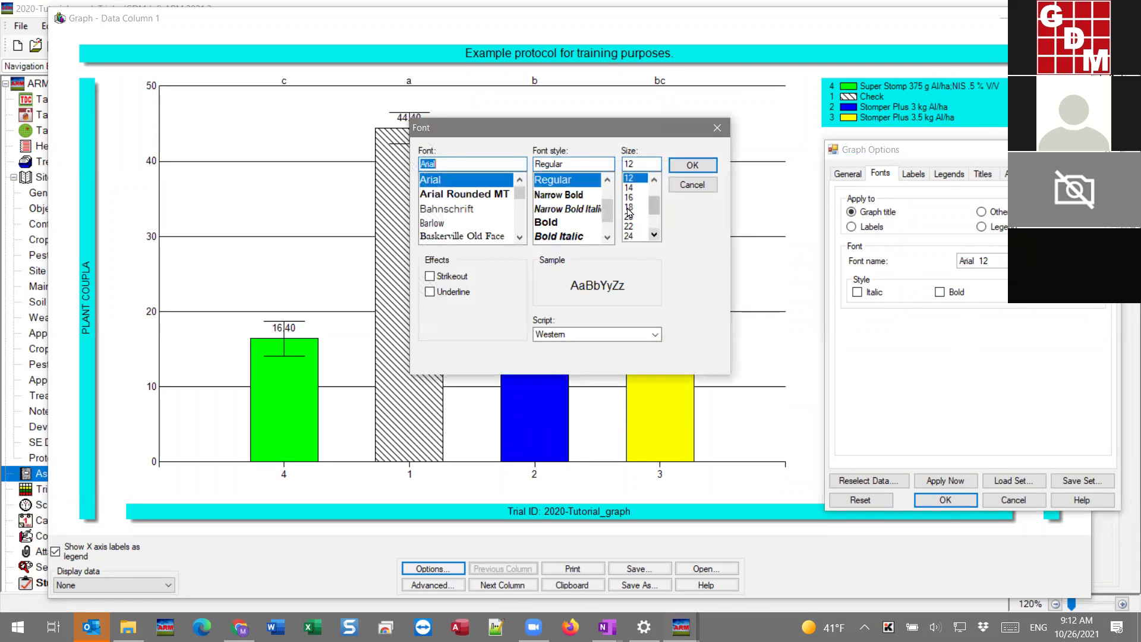
click(629, 197)
scroll(614, 241, down, 2)
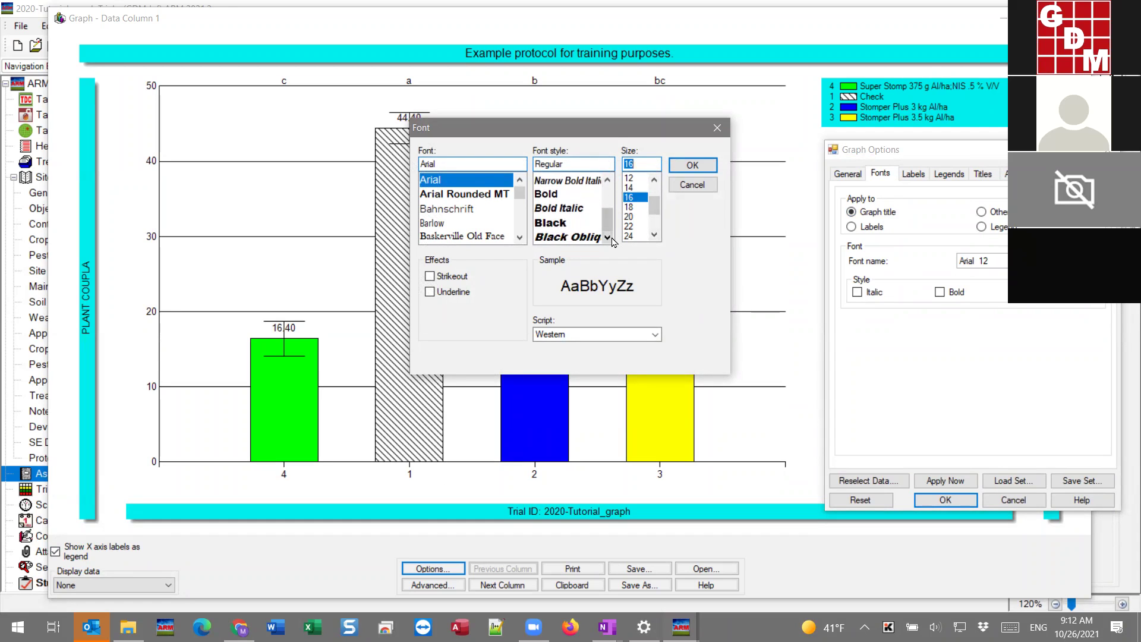
click(692, 165)
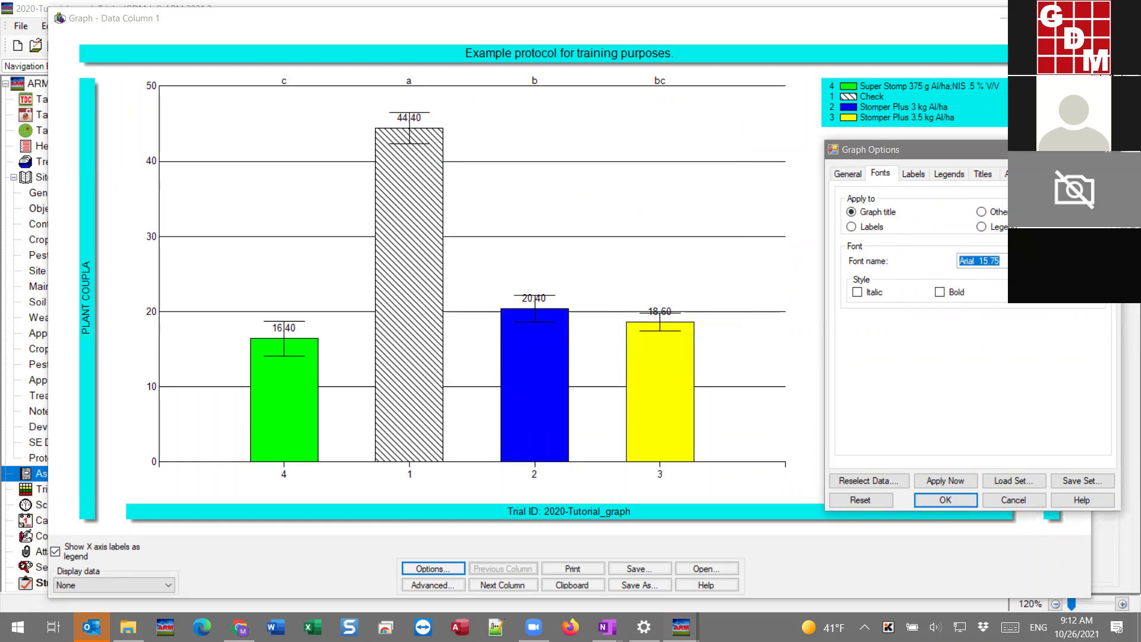
click(945, 481)
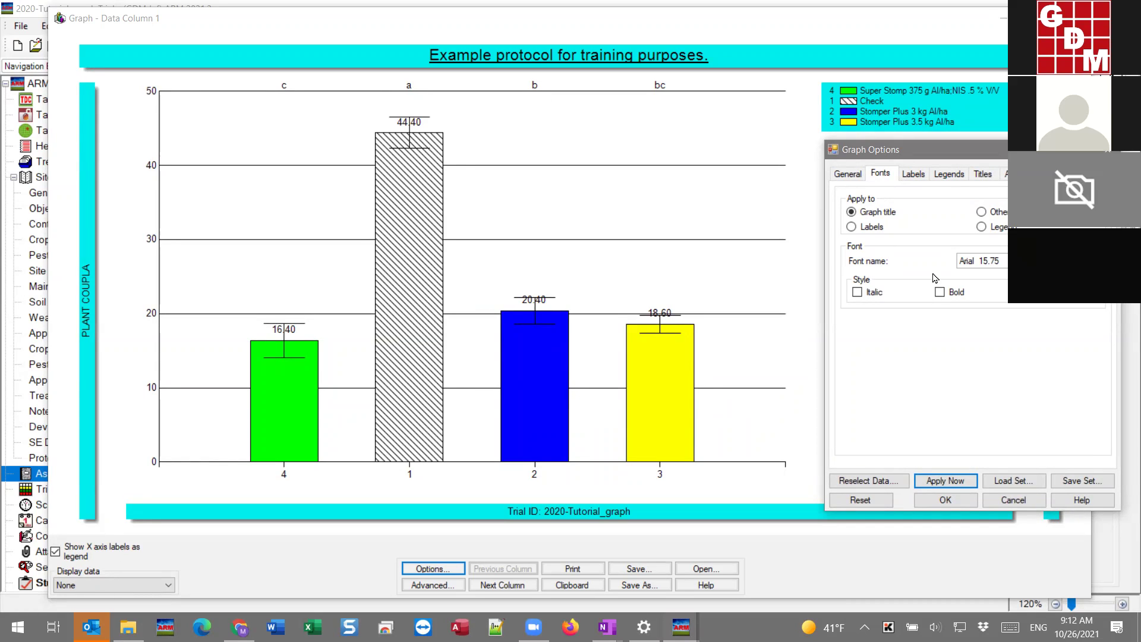
Examine the editable X axis labels in the graph options, selecting the text of treatment 4's label.
click(913, 174)
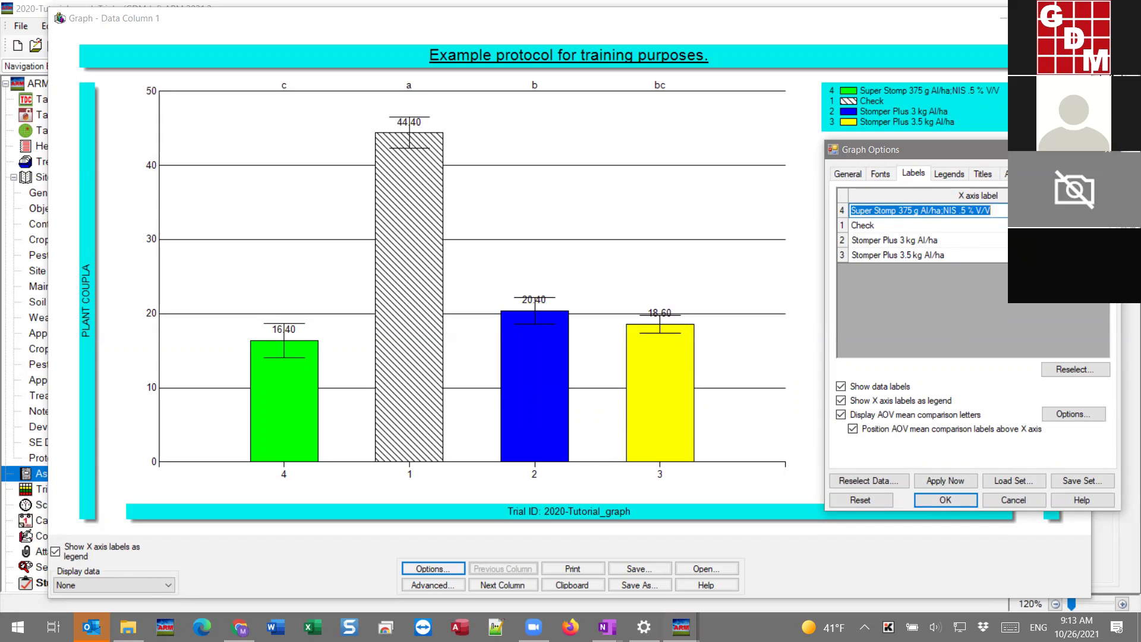
key(End)
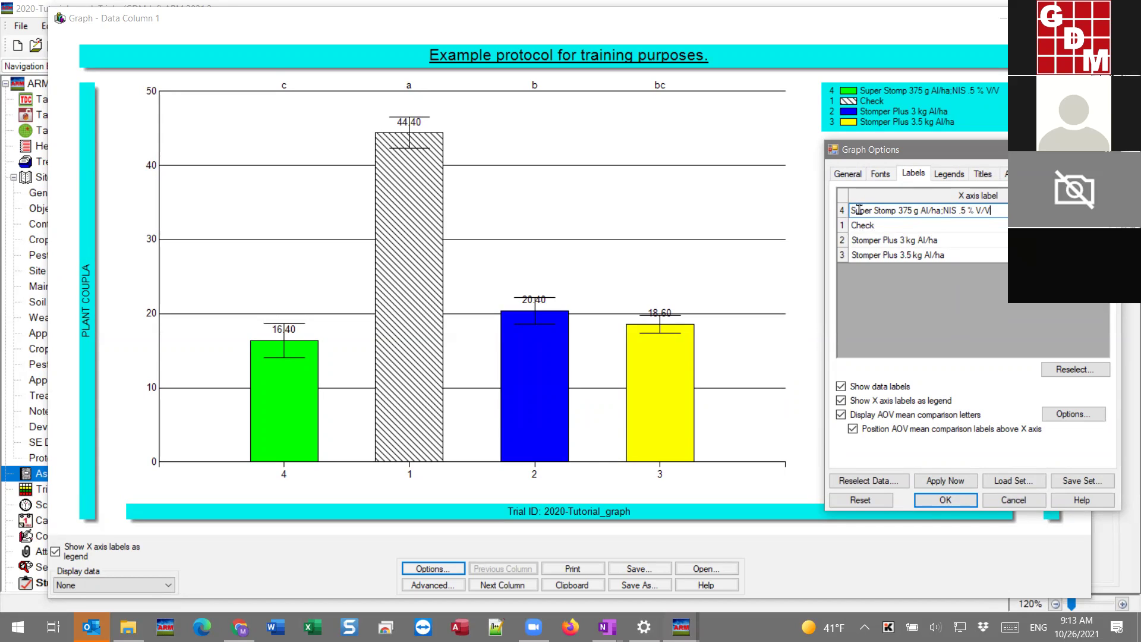
click(904, 209)
drag(991, 211, 820, 213)
click(983, 206)
drag(948, 211, 991, 212)
click(969, 209)
click(942, 211)
key(ctrl+a)
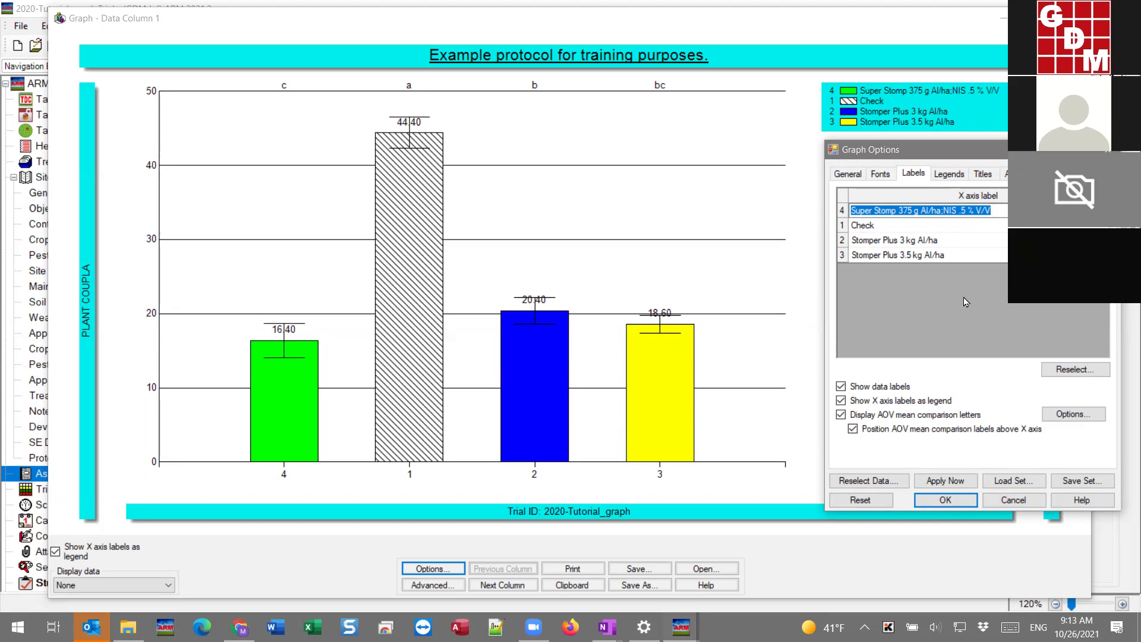
Reselect the treatment fields used for the X axis labels, leaving out Rate Unit.
click(1085, 371)
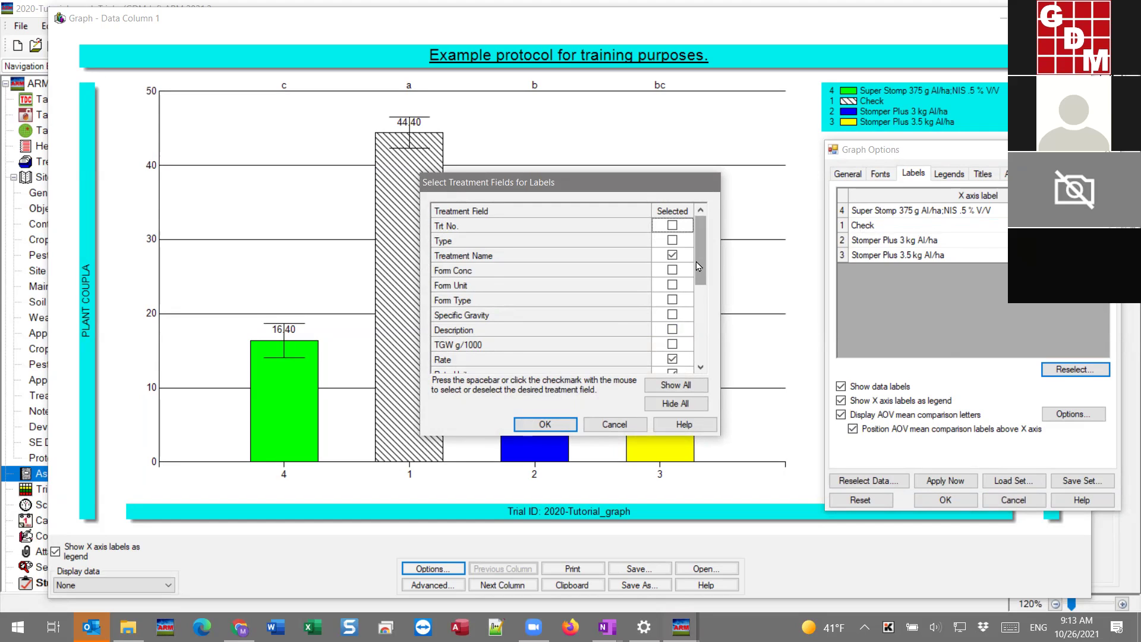
drag(699, 265, 699, 277)
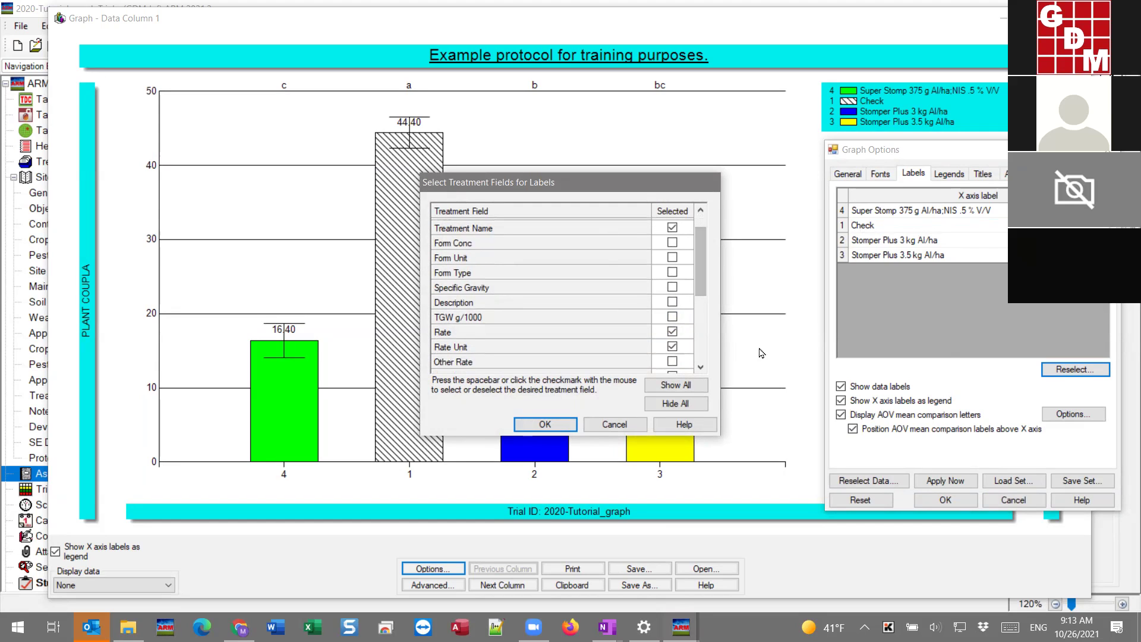
click(678, 351)
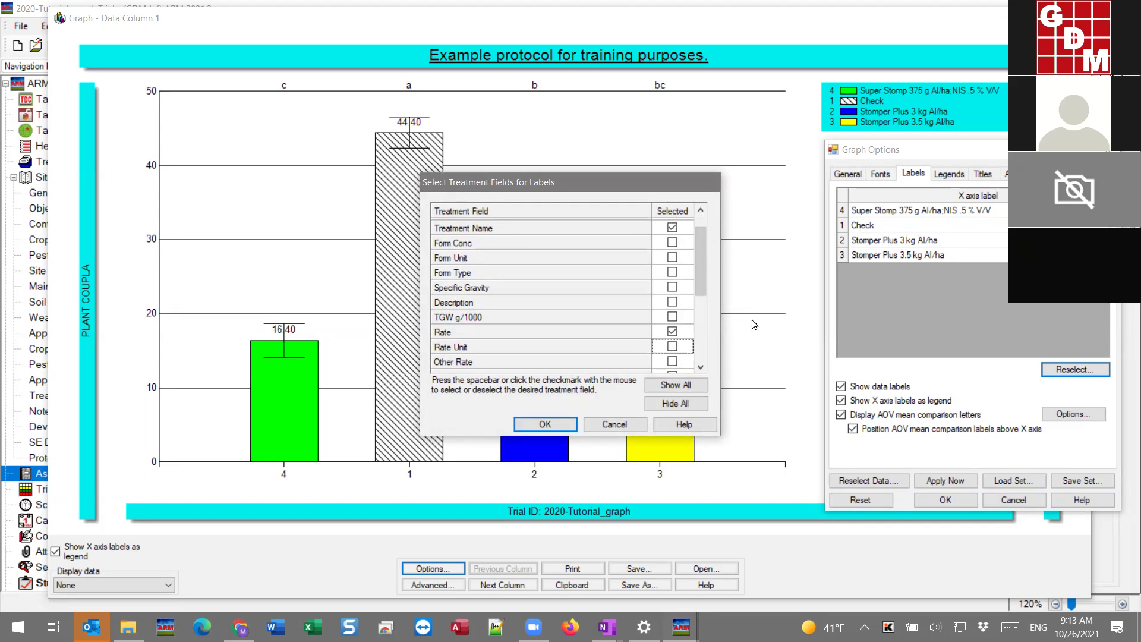
click(546, 426)
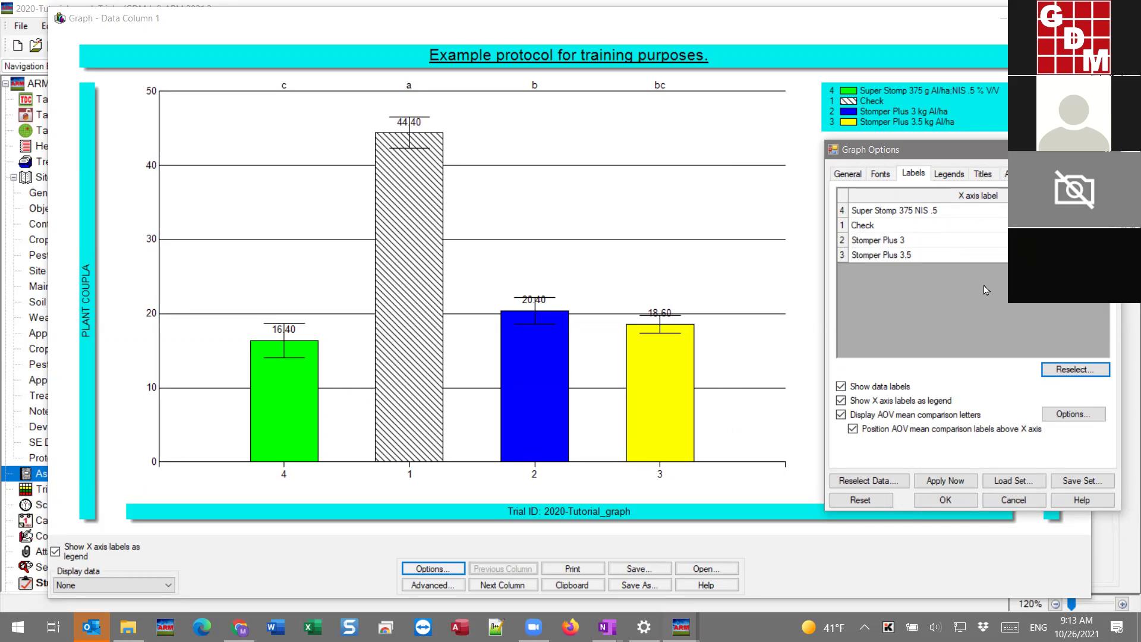
Shorten treatment 4's X axis label to "Super Stomp 375" and apply the labels without saving them as Treatment Description in the Trial Map.
click(909, 210)
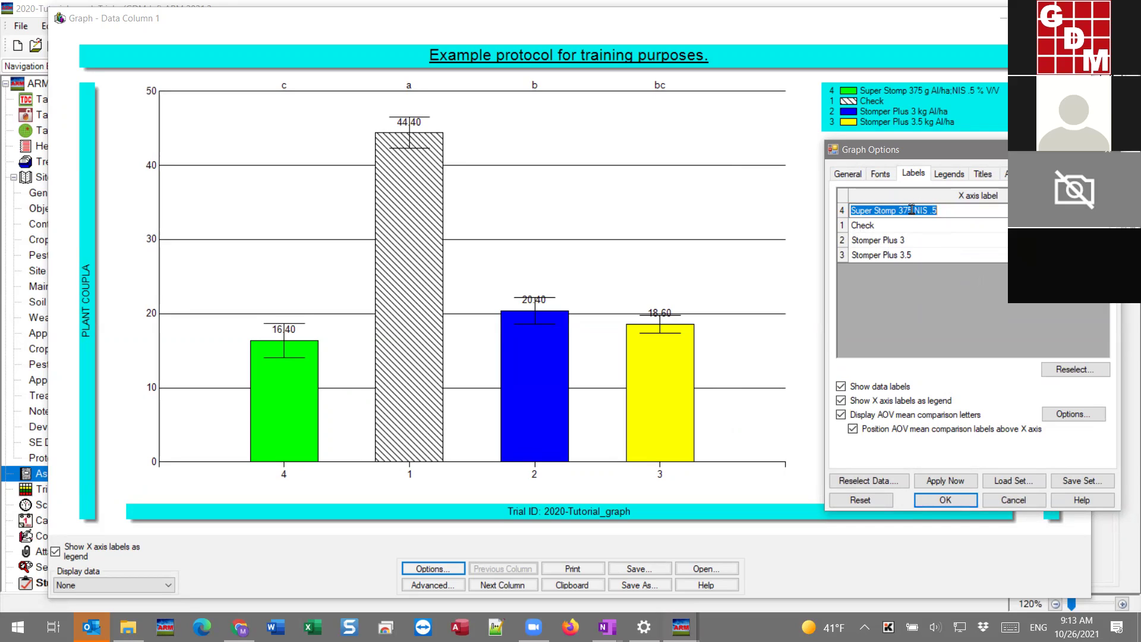
click(968, 211)
drag(951, 211, 914, 210)
key(BackSpace)
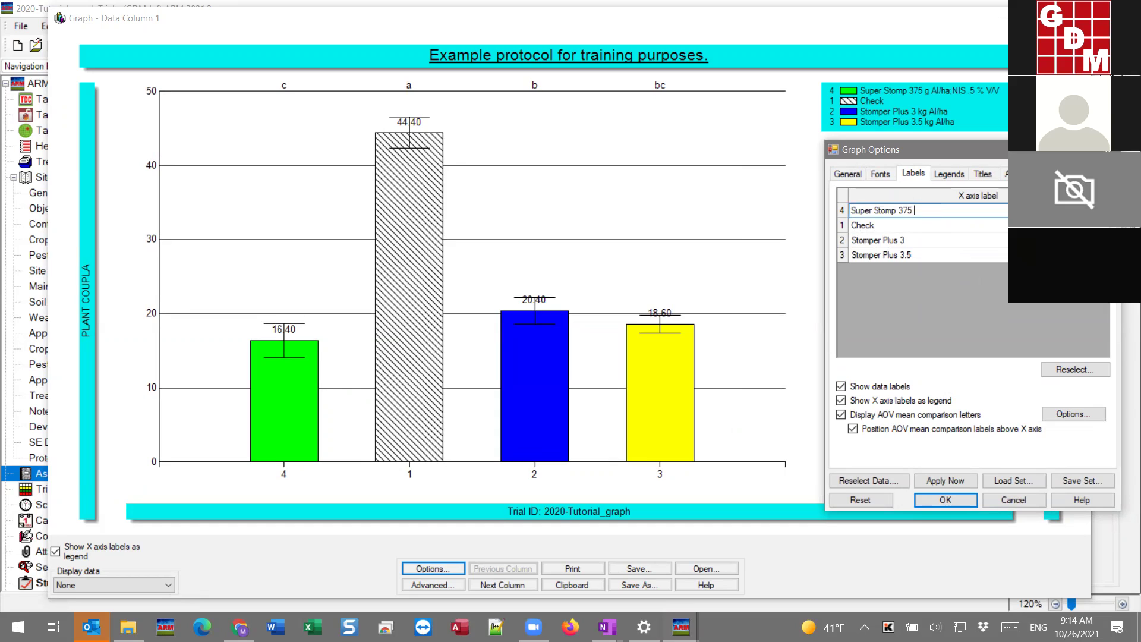
key(BackSpace)
click(894, 240)
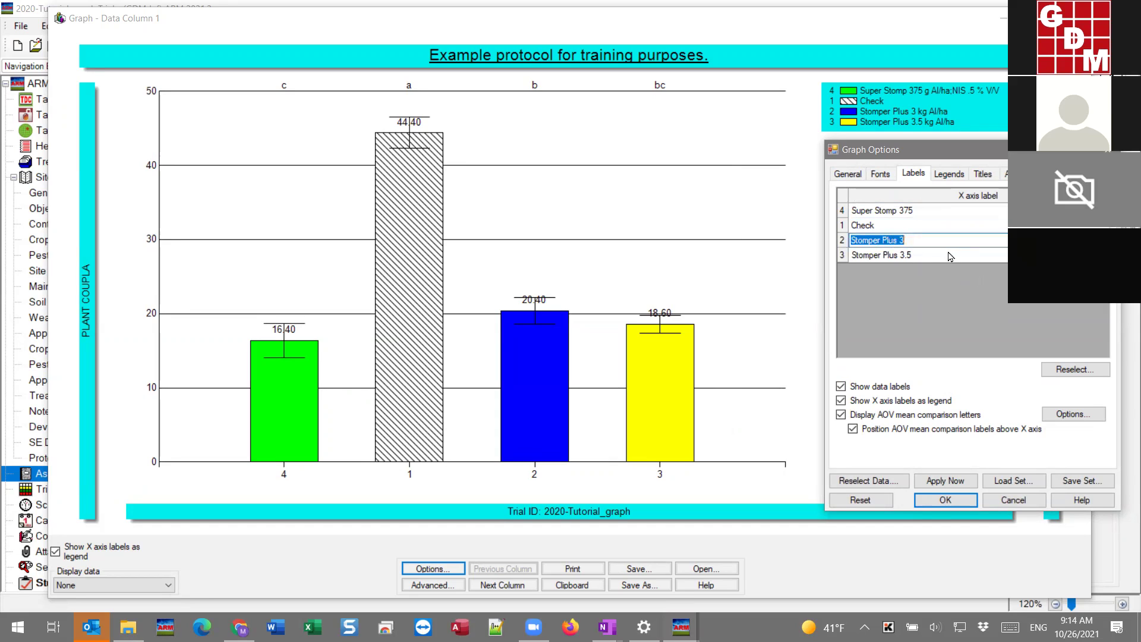
click(951, 254)
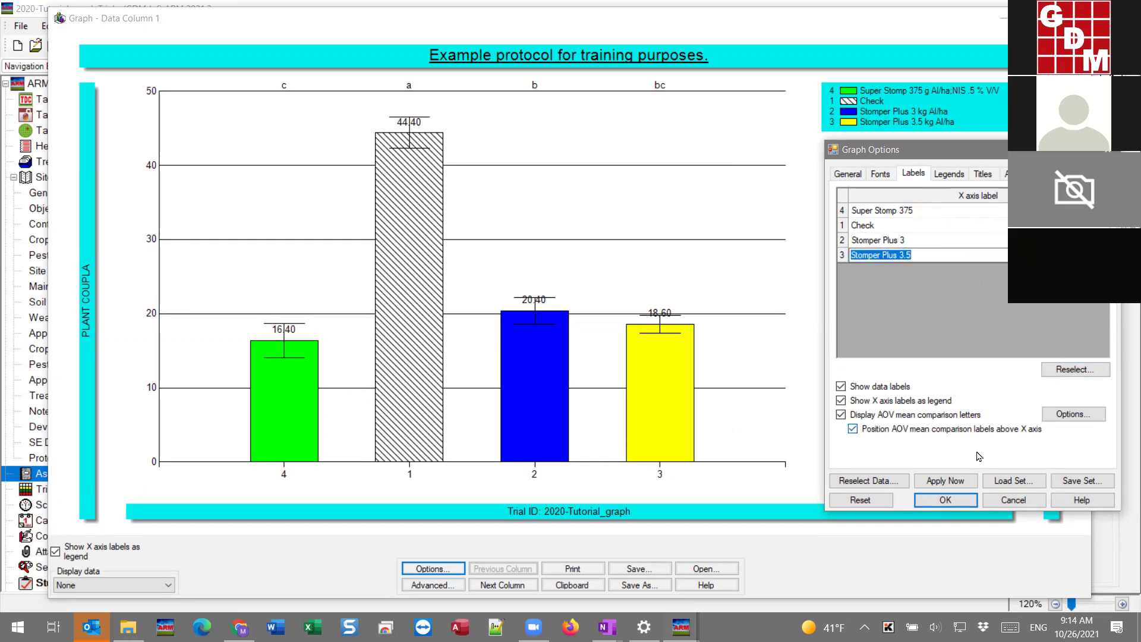
click(964, 481)
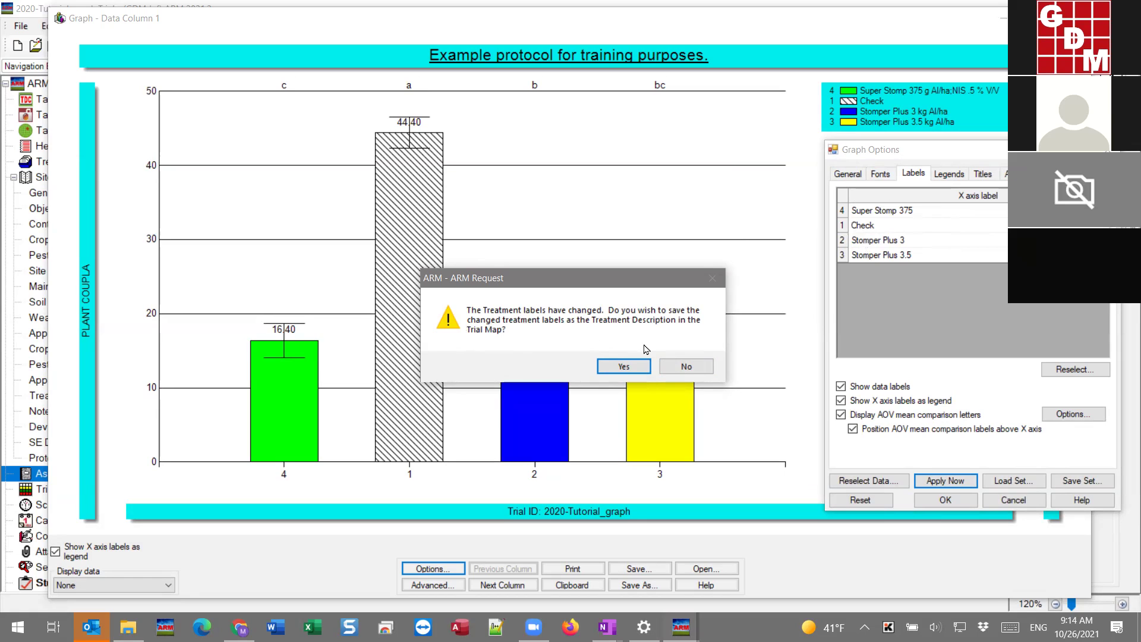
click(695, 373)
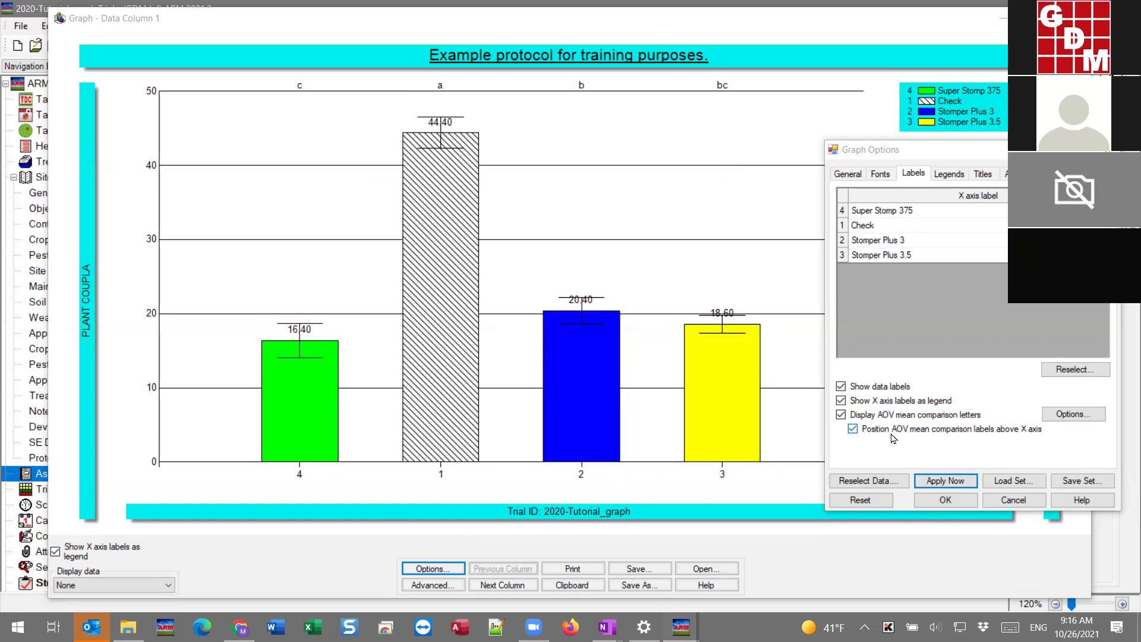
Show the treatment labels along the X axis instead of as a legend and apply the change.
click(928, 401)
click(946, 480)
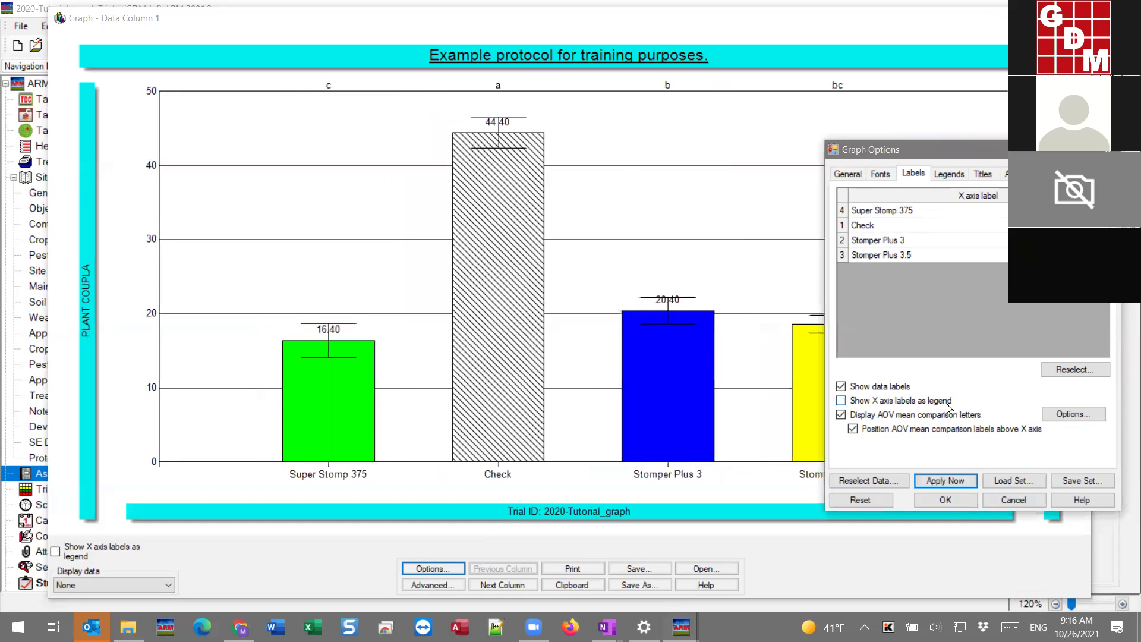
Hide the AOV mean comparison letters on the graph and apply the change.
drag(960, 153, 977, 88)
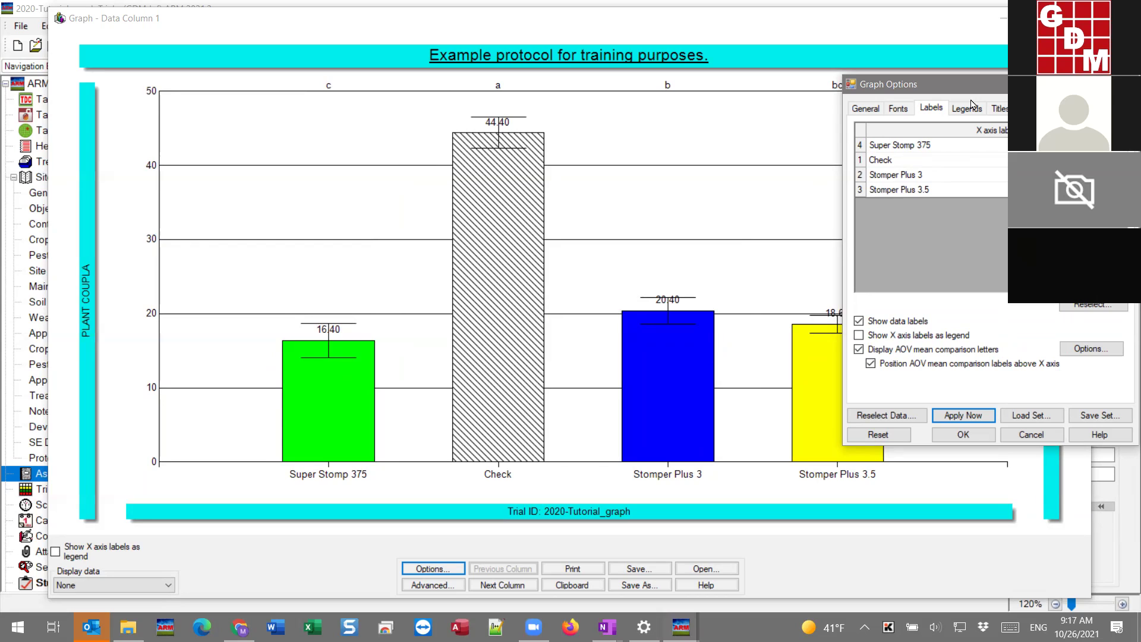
drag(972, 84, 949, 75)
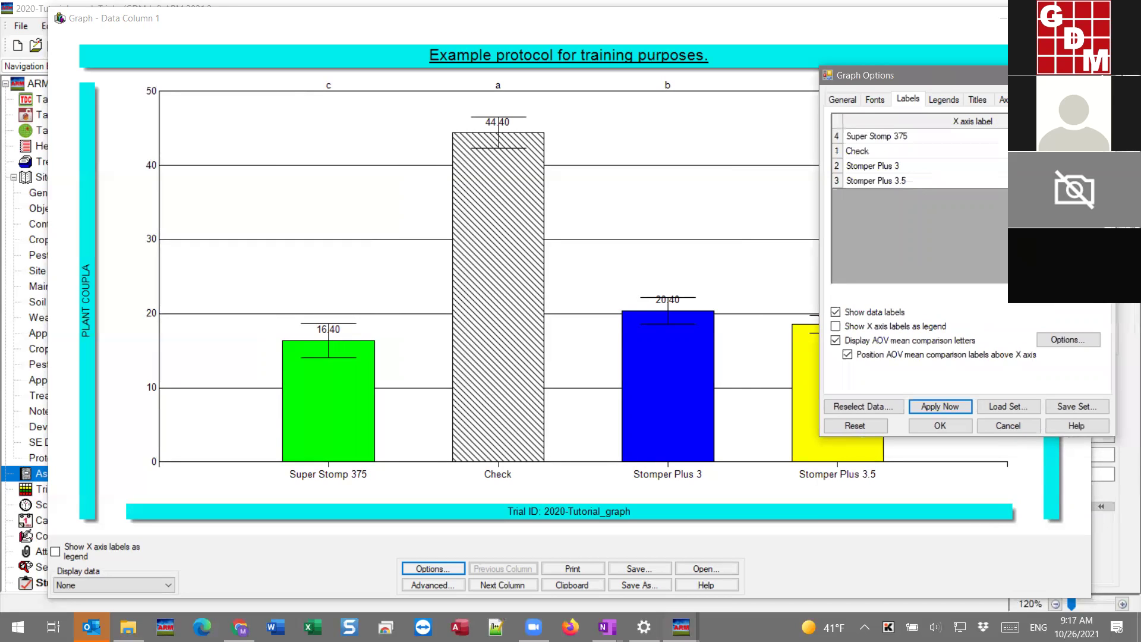
key(Escape)
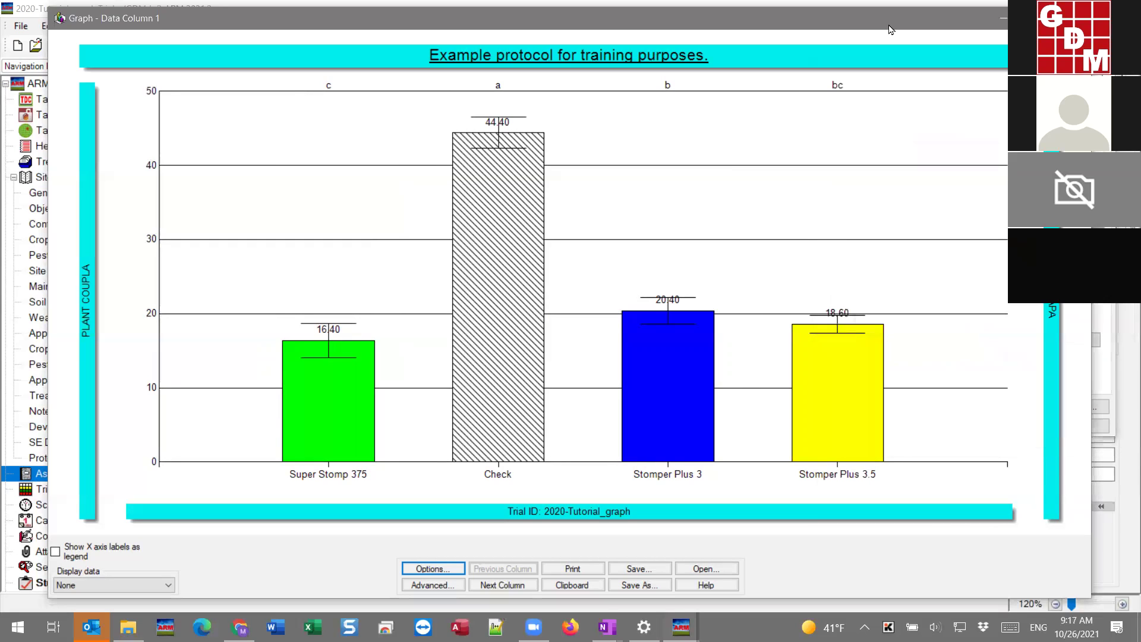
drag(889, 27, 838, 24)
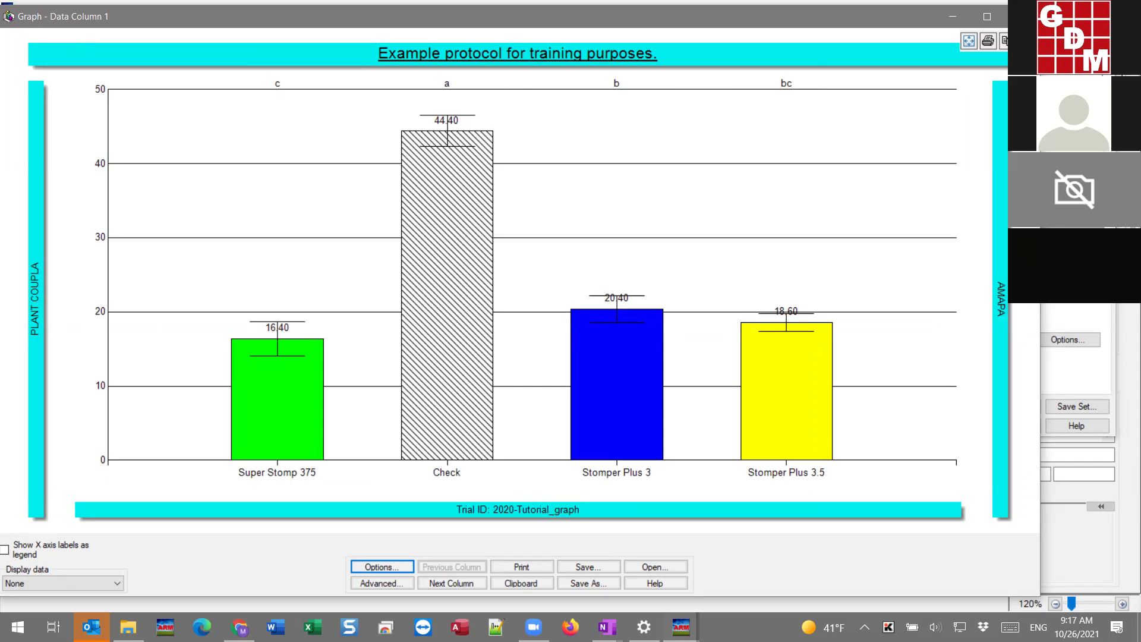
click(1077, 238)
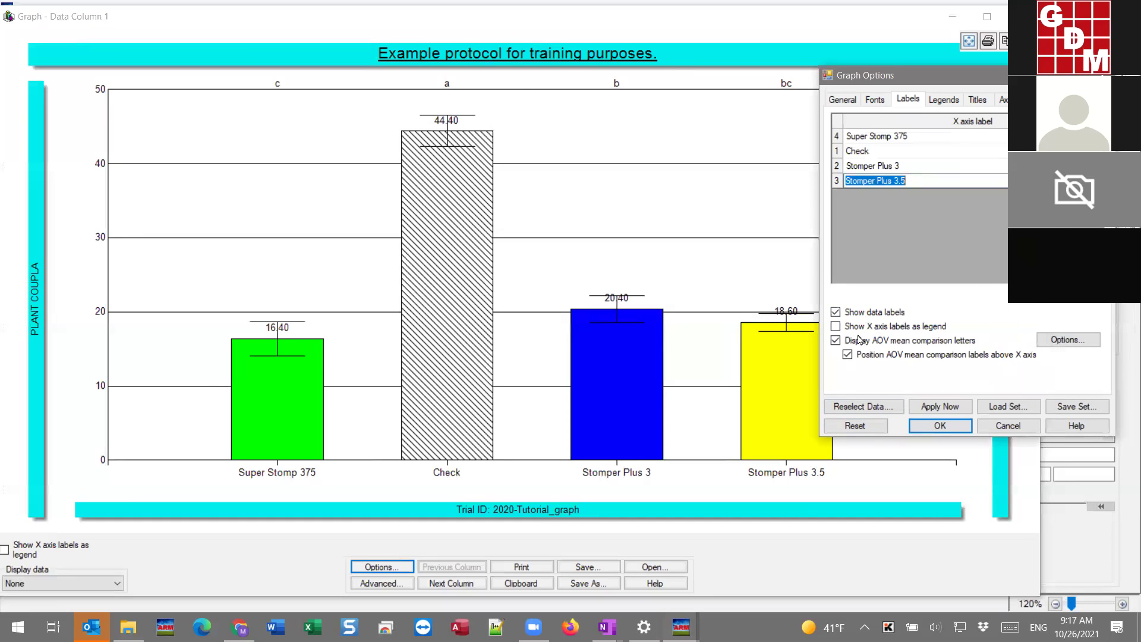
click(945, 345)
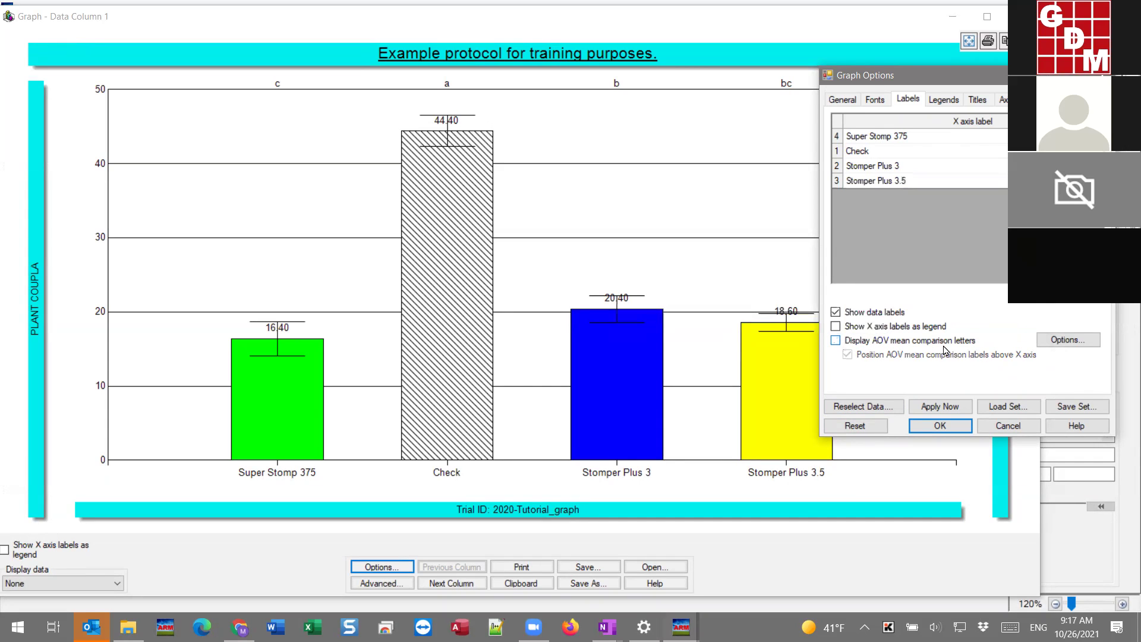
click(950, 409)
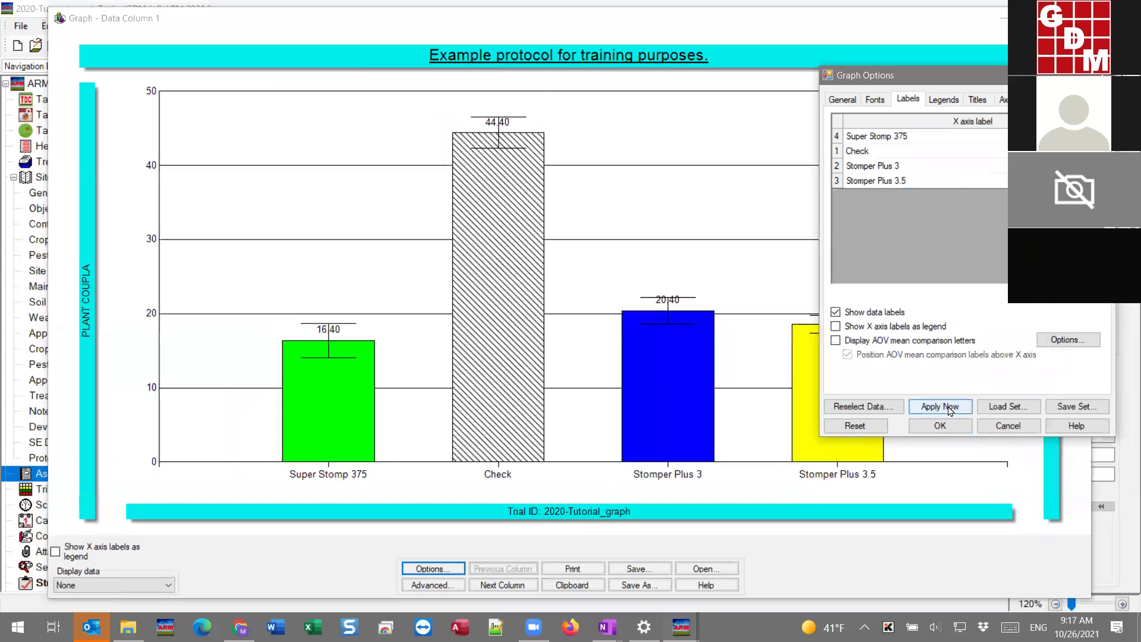
Display the AOV mean comparison letters without positioning them above the X axis, and apply the change.
click(892, 345)
click(874, 356)
click(942, 407)
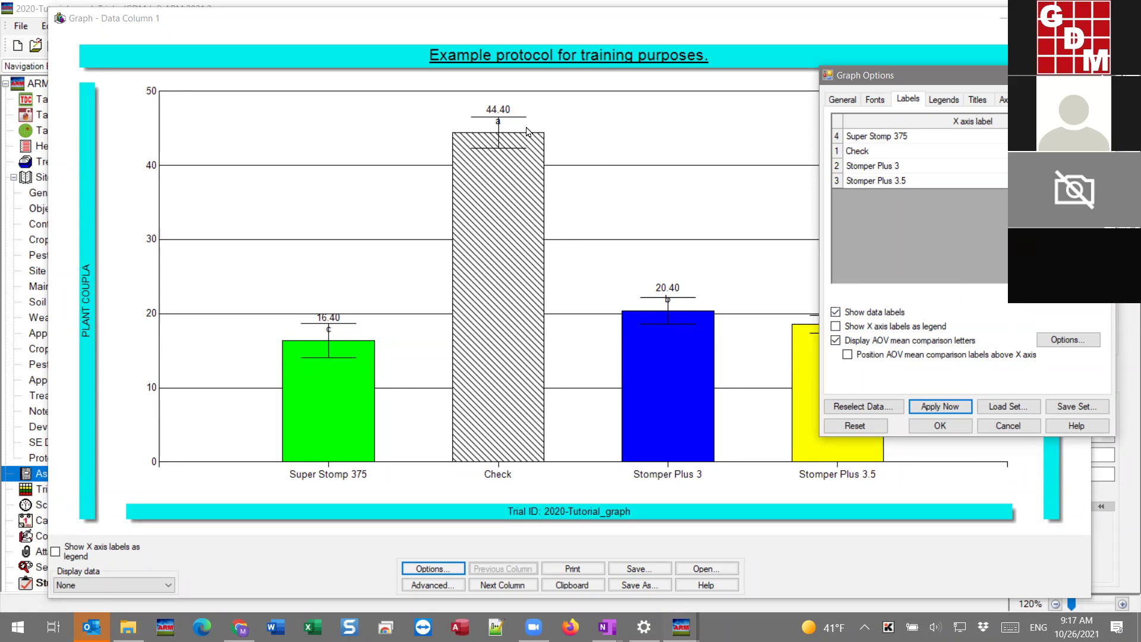
Hide the data labels on the bars and apply the change.
click(889, 313)
click(890, 313)
click(940, 406)
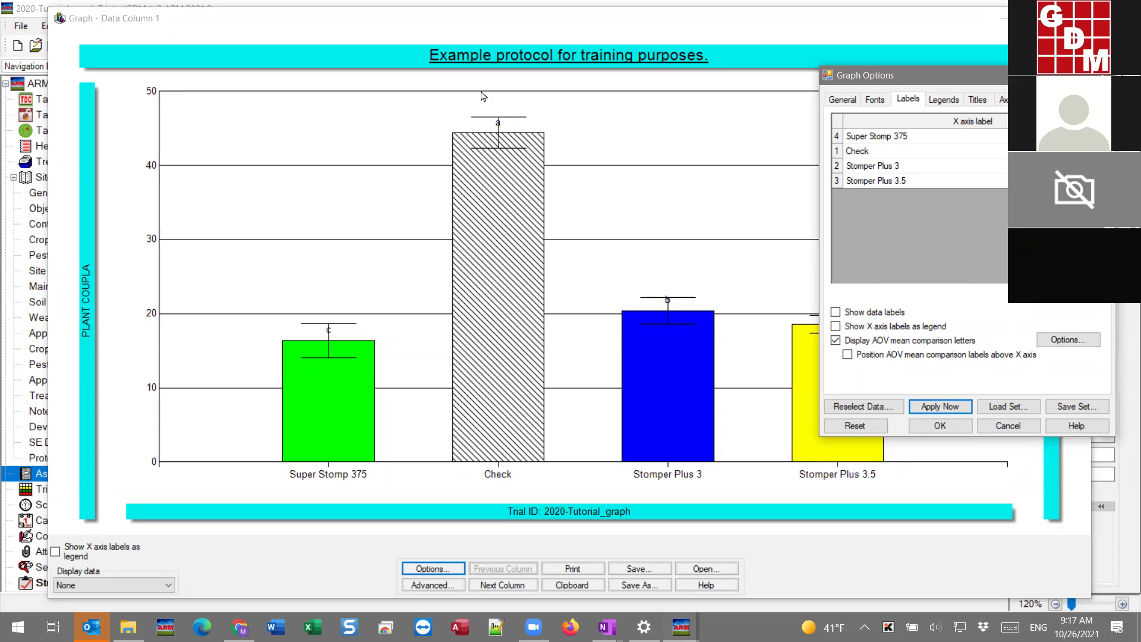
Turn off the AOV mean comparison letters, show the data labels on the bars and apply both changes.
click(881, 345)
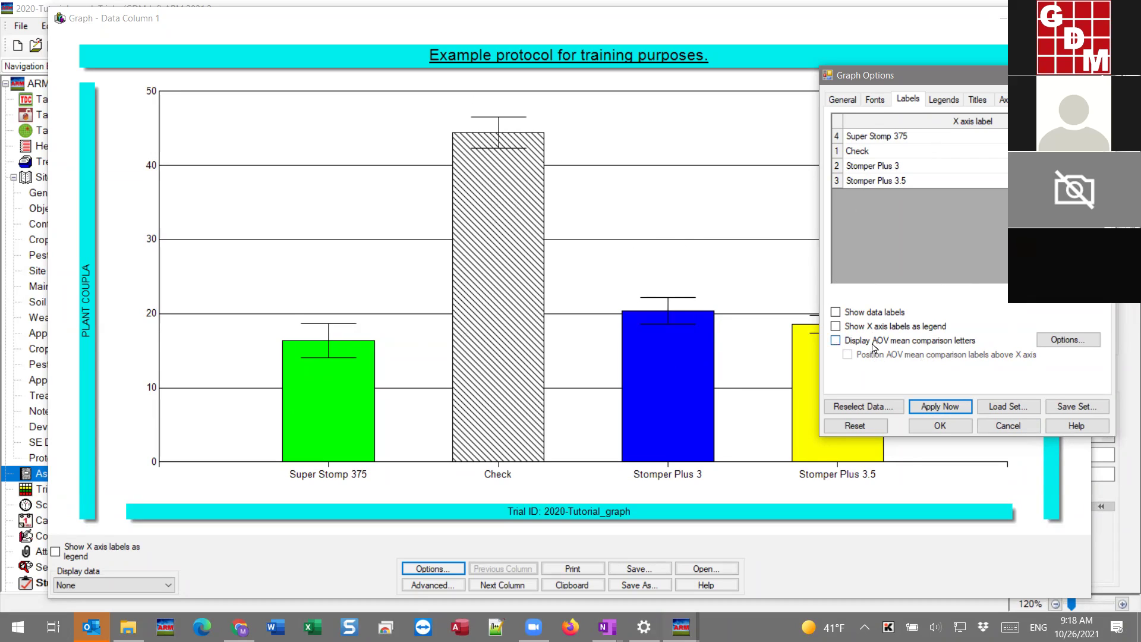
click(869, 317)
click(940, 406)
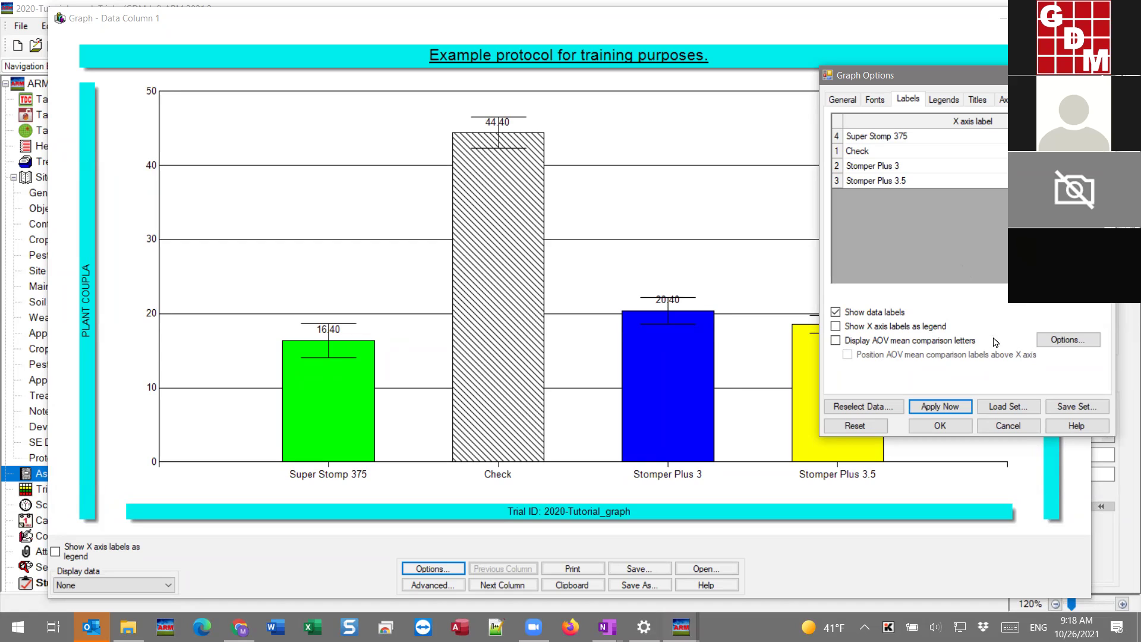
Examine the AOV mean comparison test options, then the graph's legend text, color and pattern settings.
click(1054, 348)
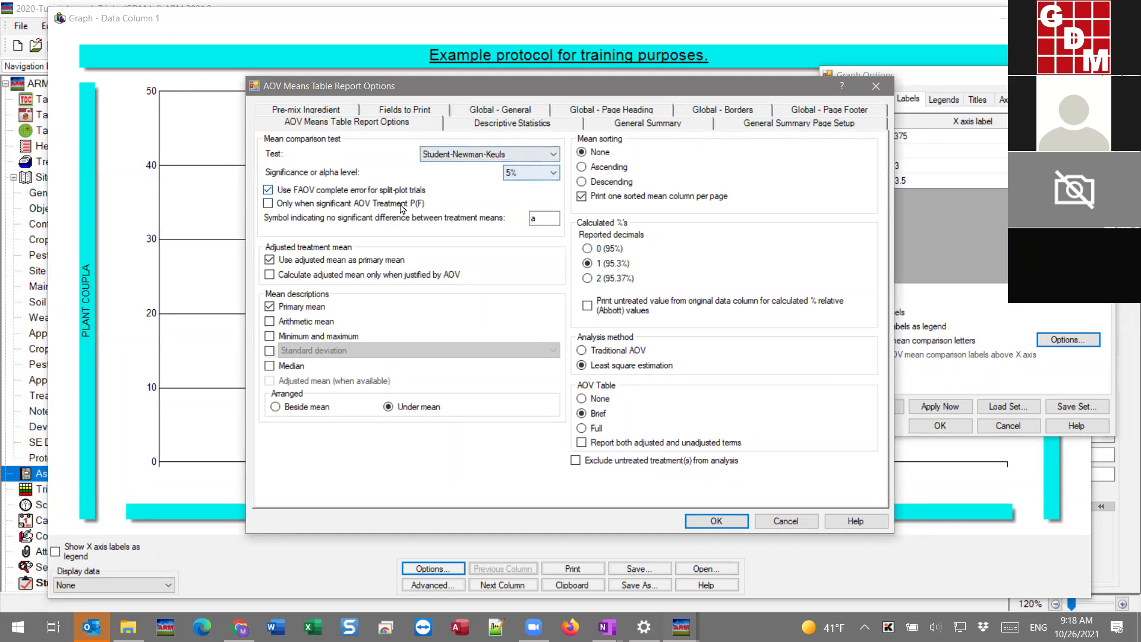
click(876, 86)
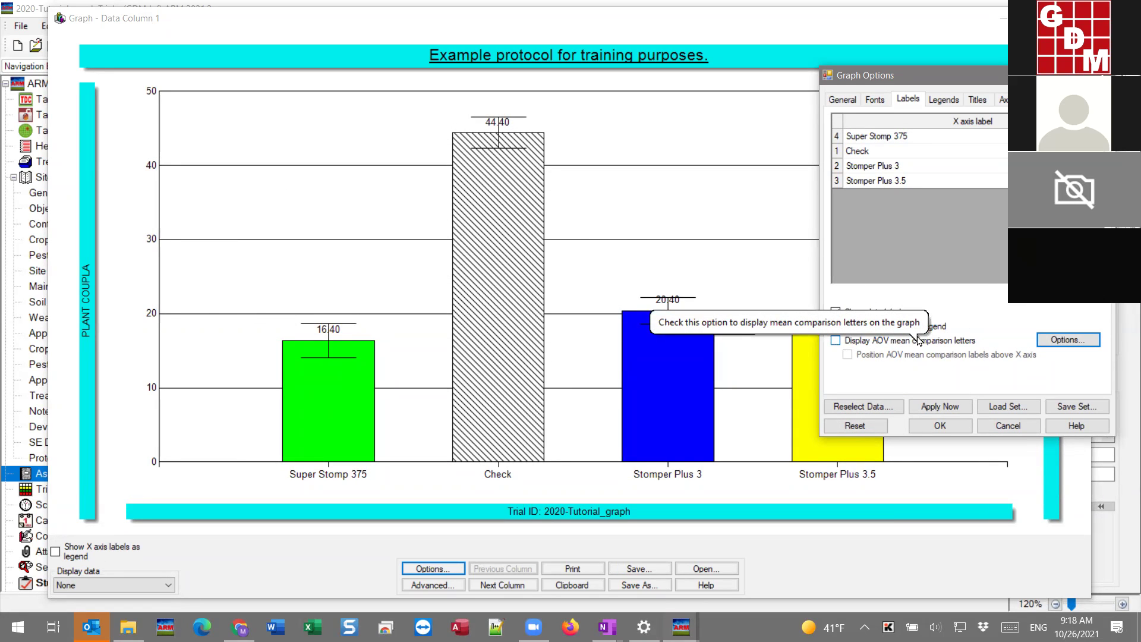
click(945, 100)
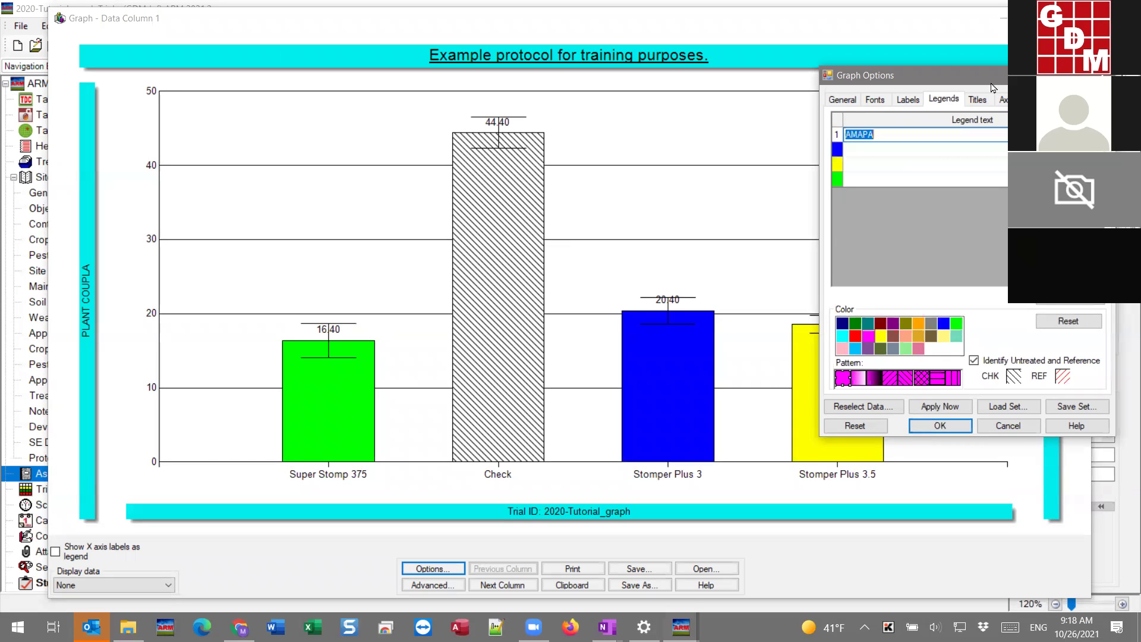
drag(991, 84, 921, 66)
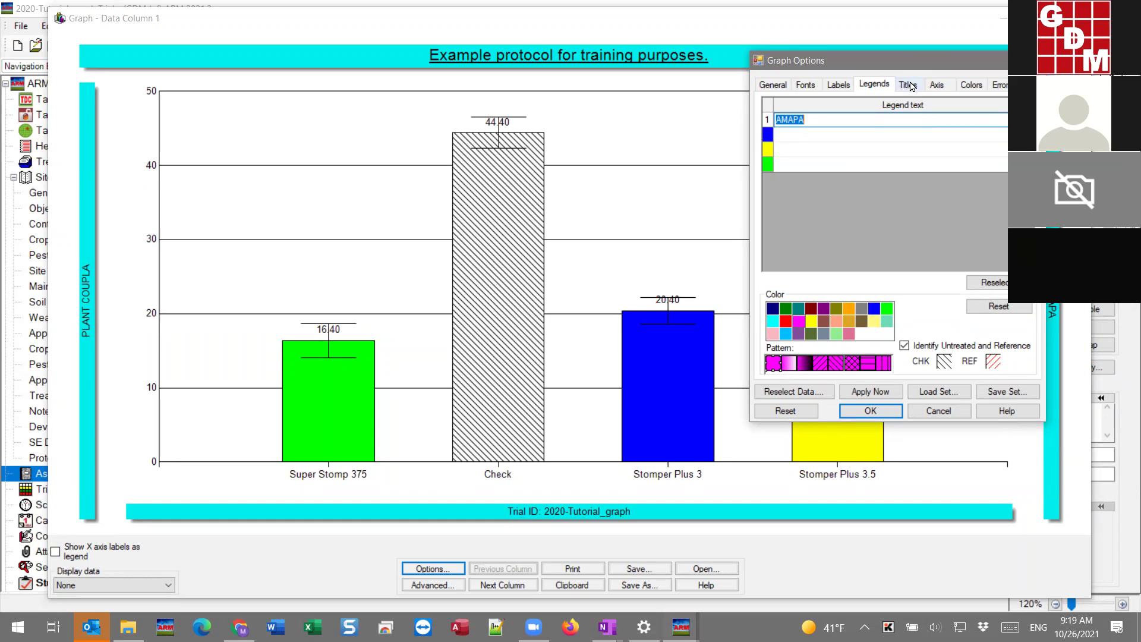
Set the graph title to "title for the graph" and clear the bottom title.
click(909, 85)
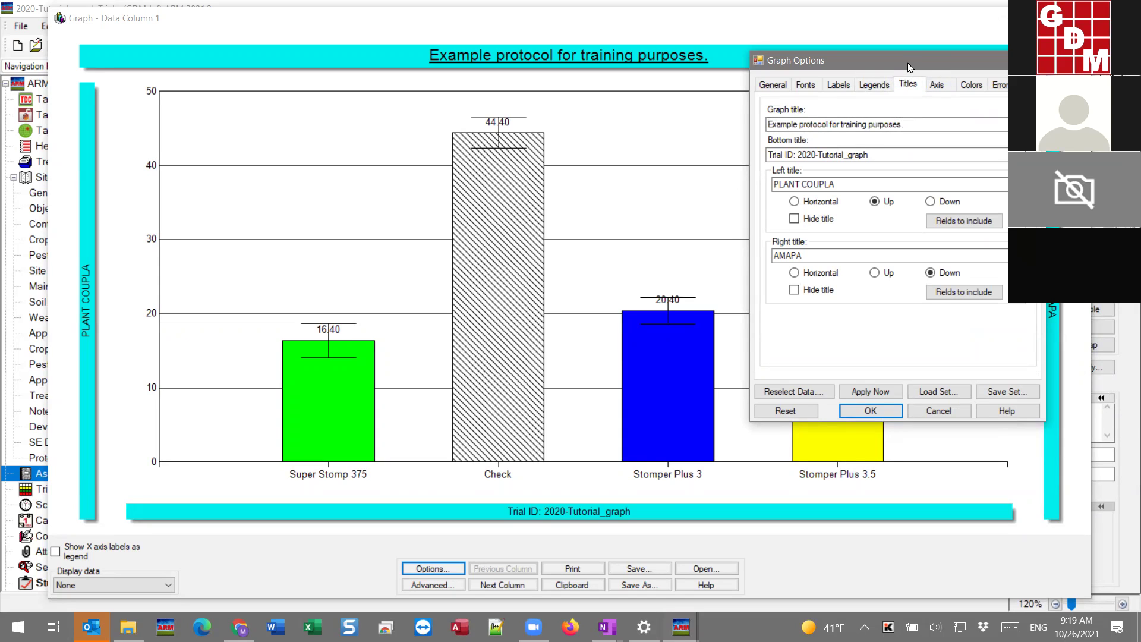
drag(908, 67, 988, 120)
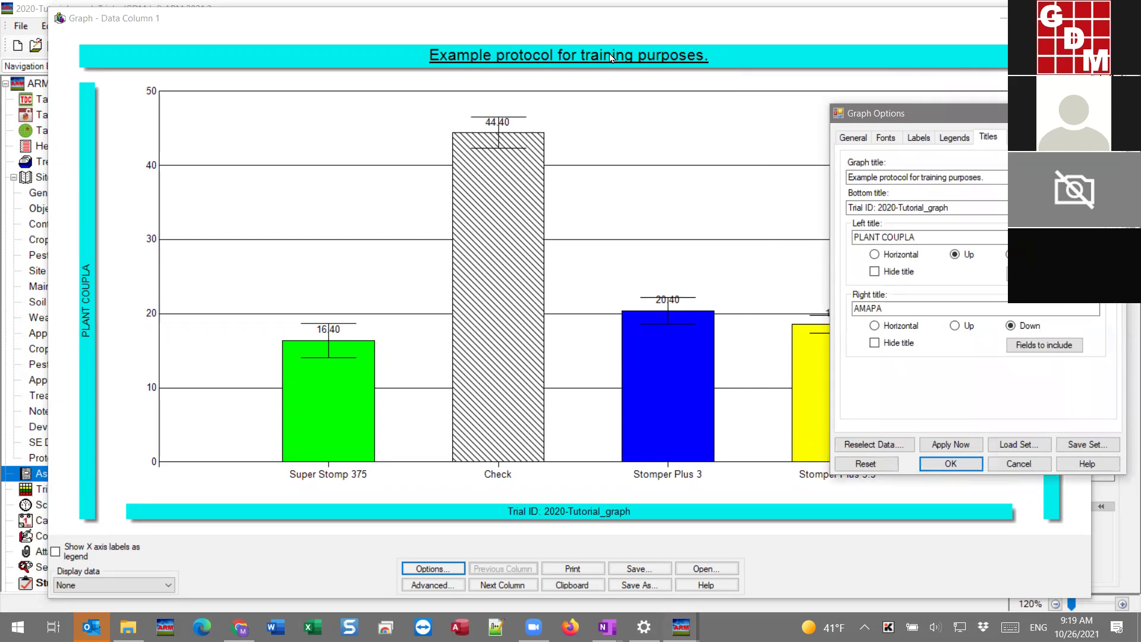
click(862, 171)
key(ctrl+a)
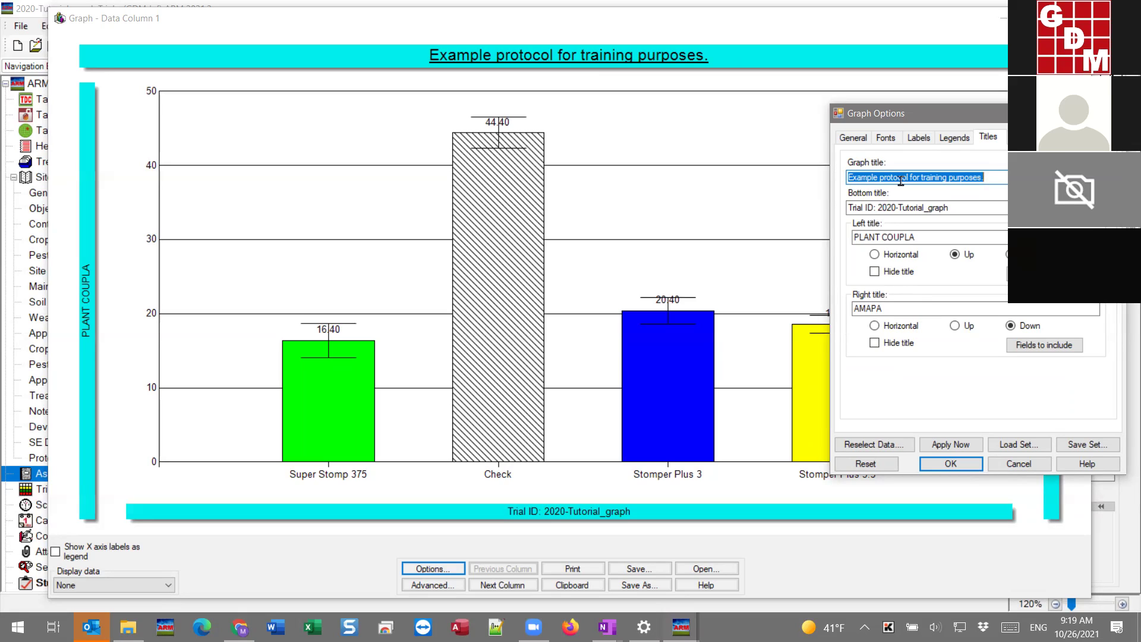
text(title )
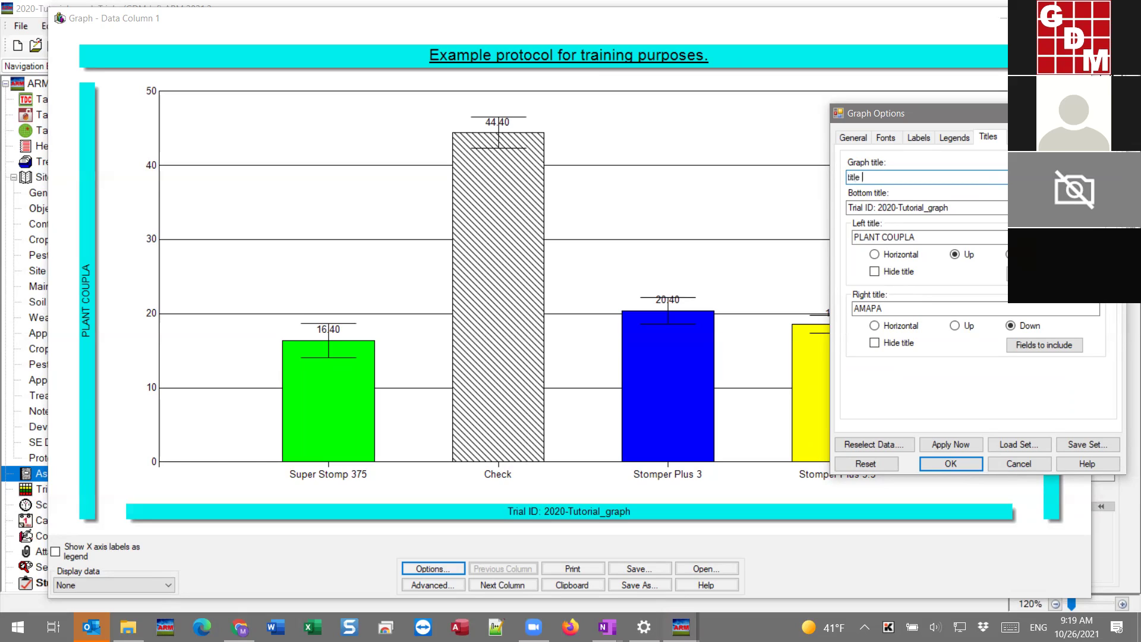
text(for the graph)
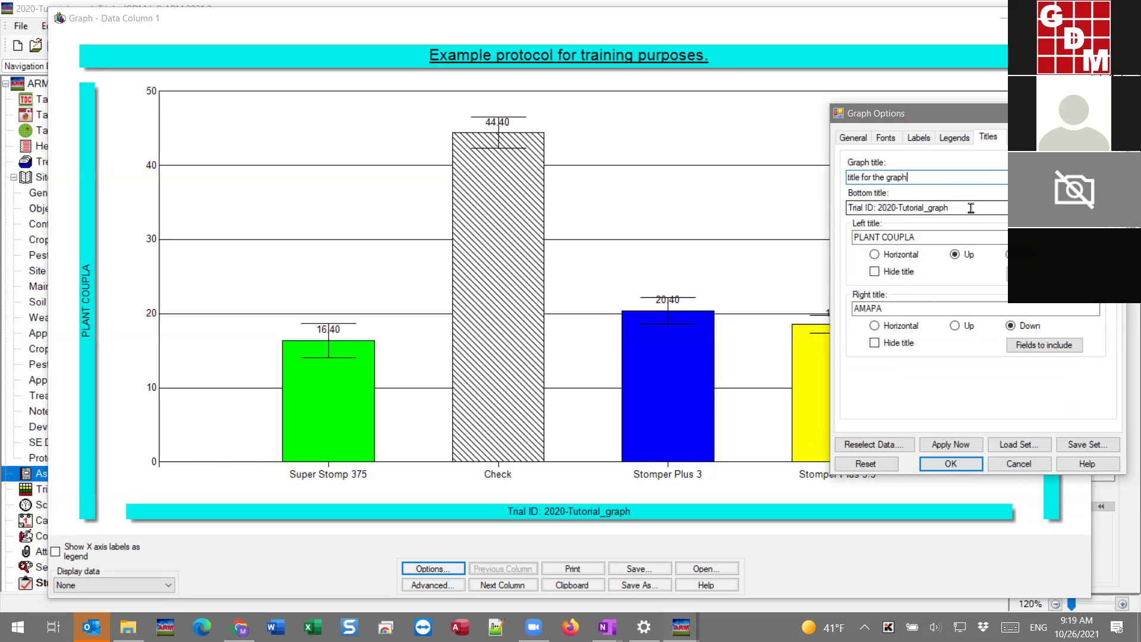
key(Tab)
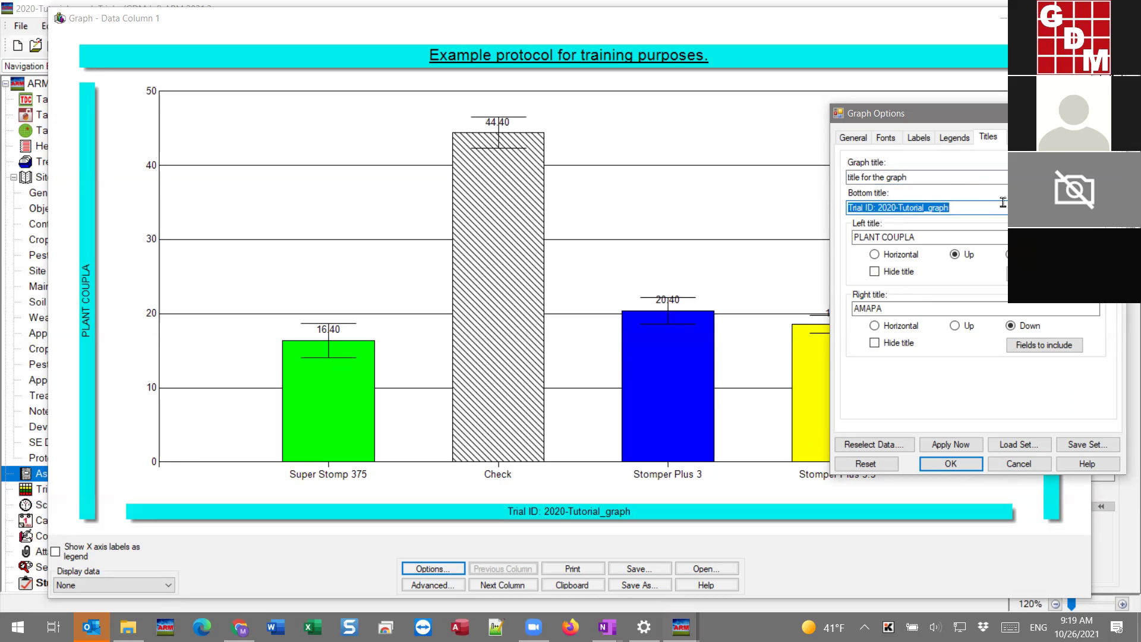
key(Delete)
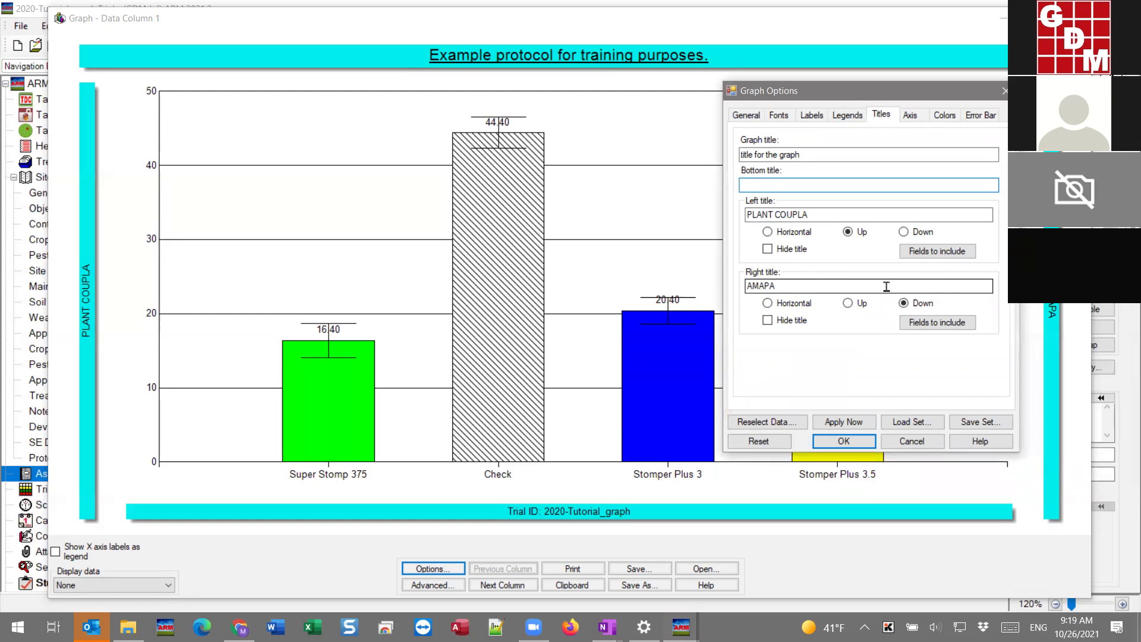
Build the left title from the Rating Type and Rating Unit/Min/Max assessment header fields.
click(951, 256)
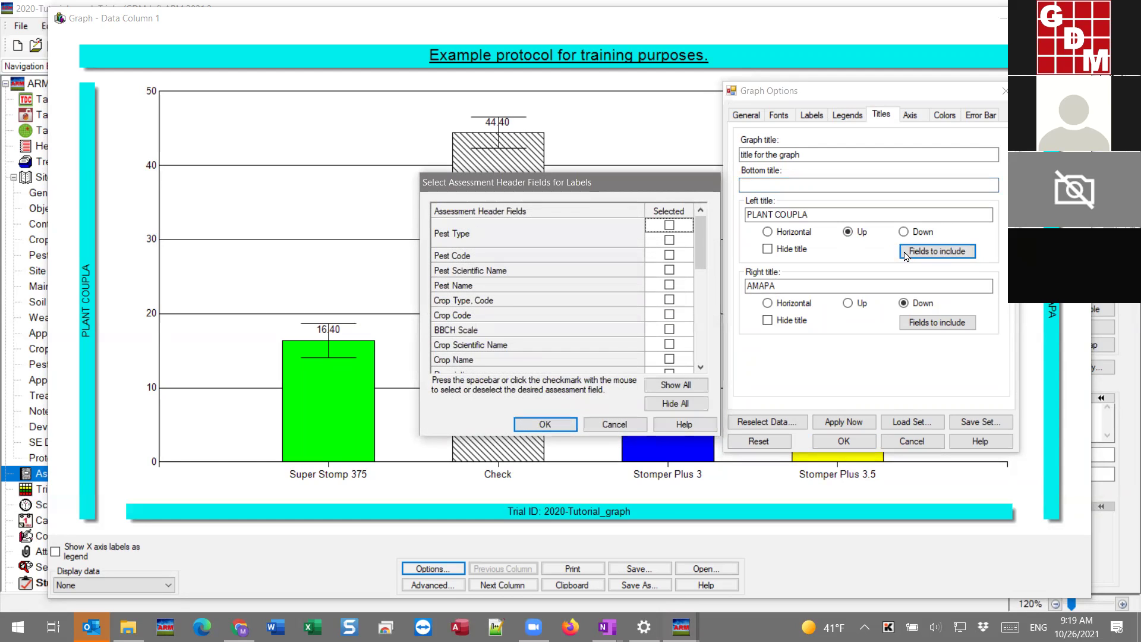
drag(700, 244, 624, 279)
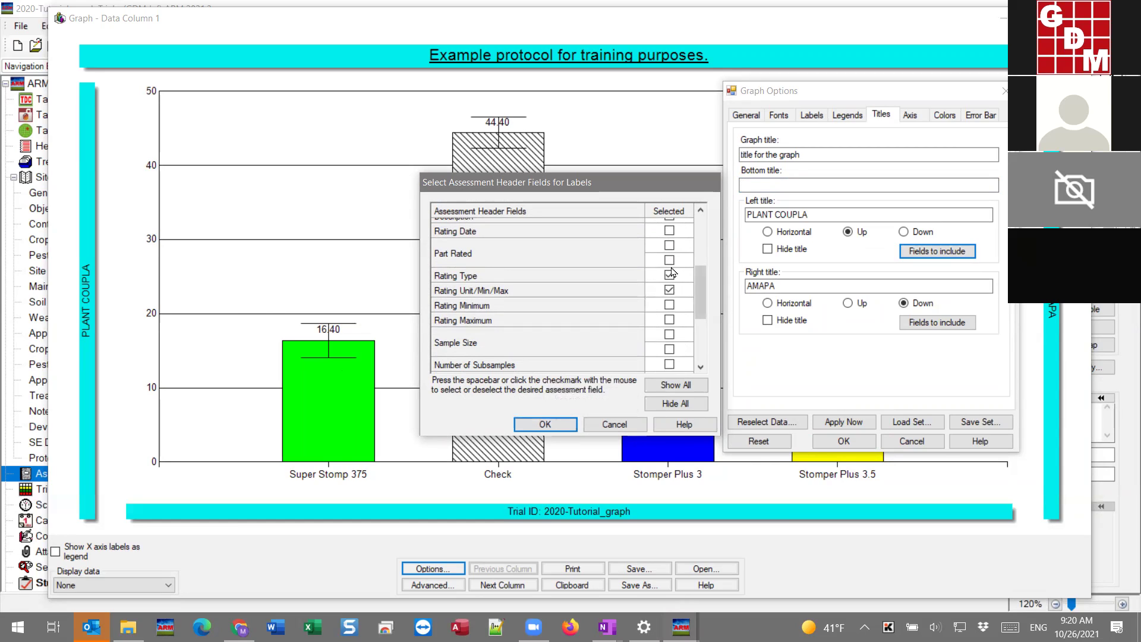
click(538, 424)
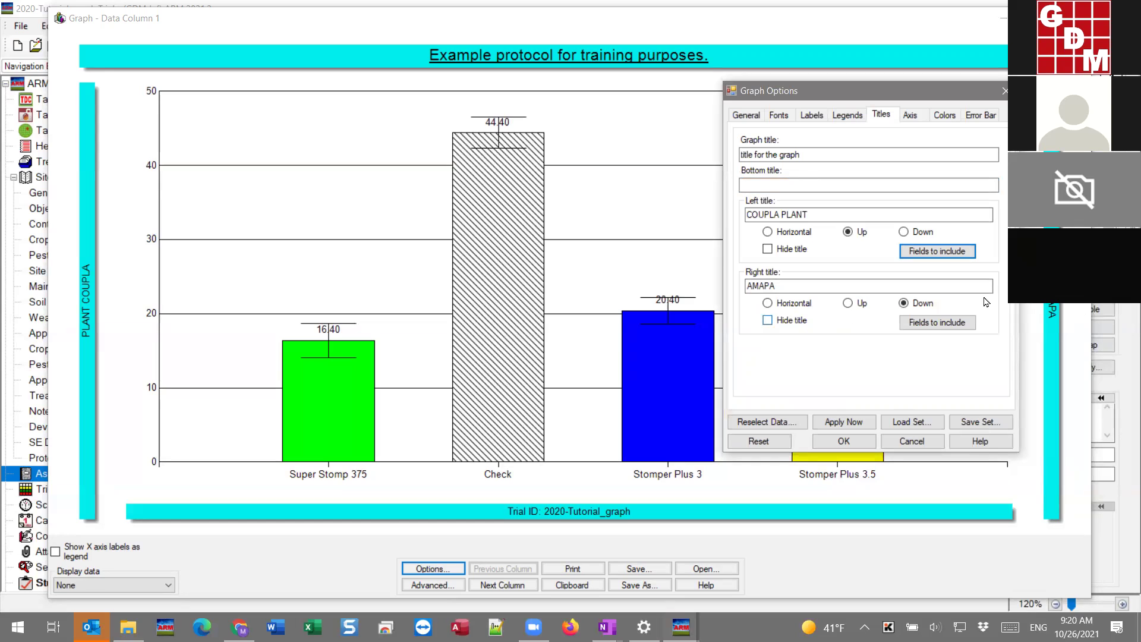
Hide the graph's right title and apply the title changes.
click(782, 326)
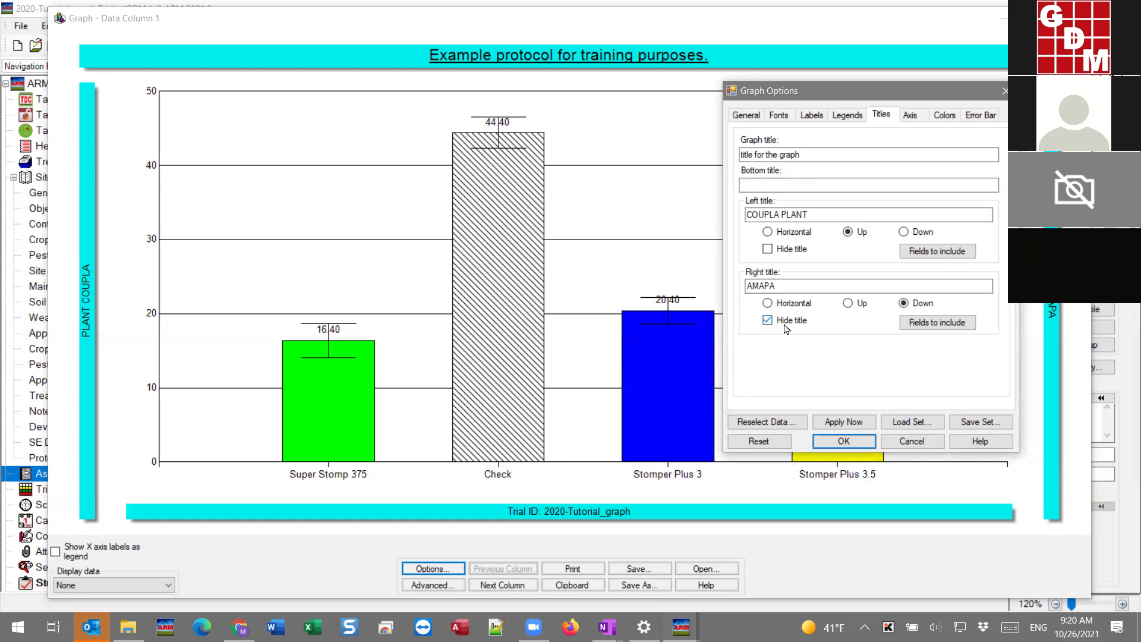
click(847, 423)
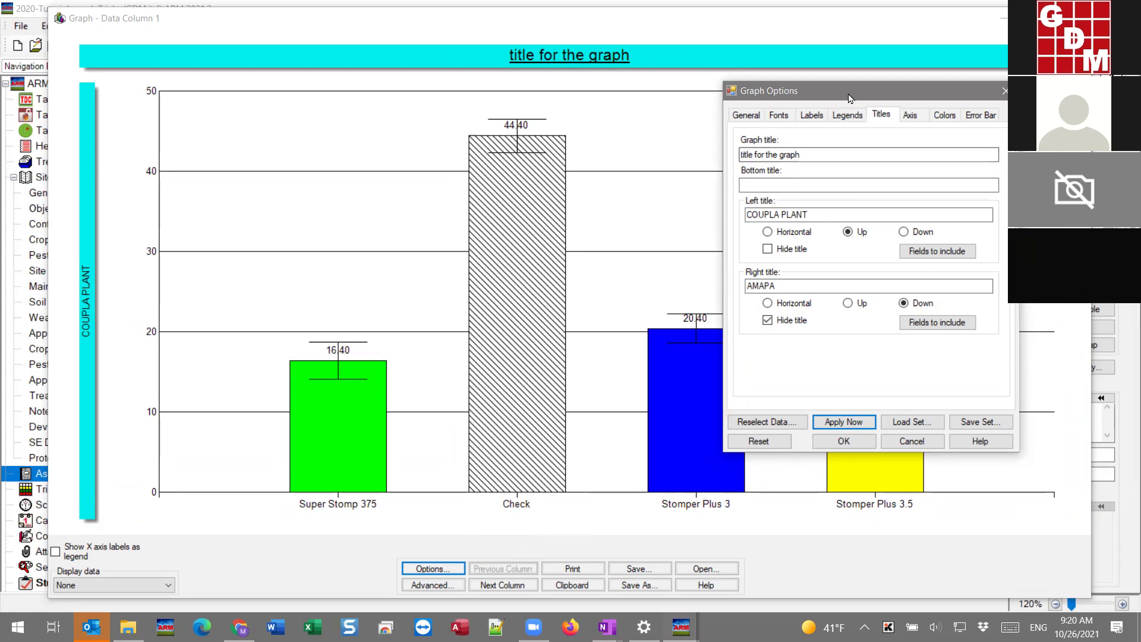
drag(849, 99, 806, 122)
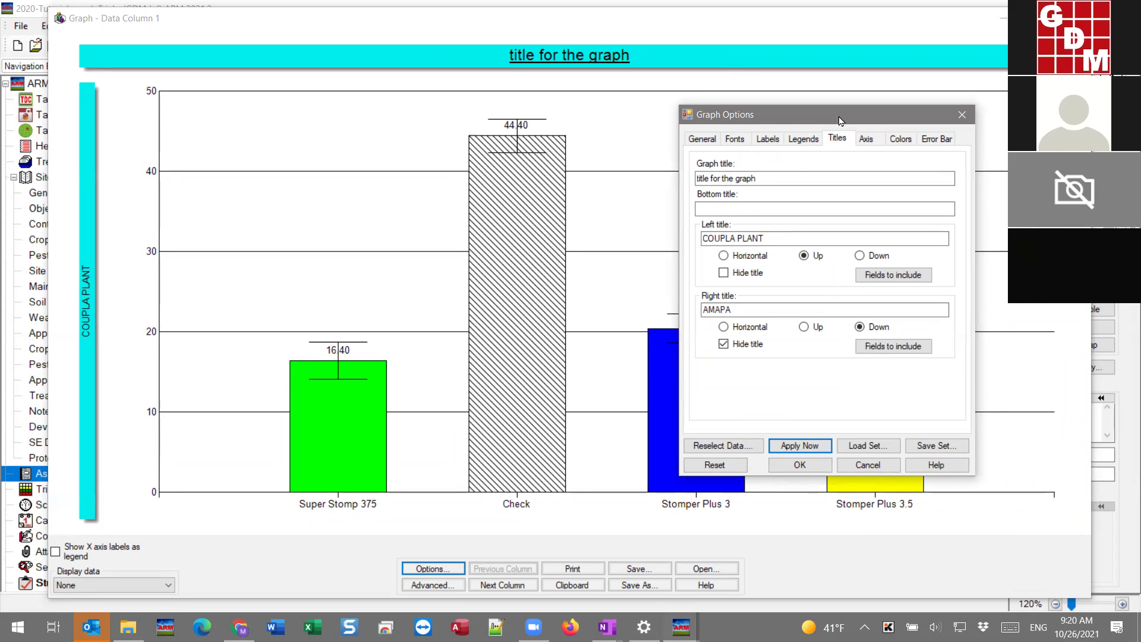
drag(841, 120, 974, 112)
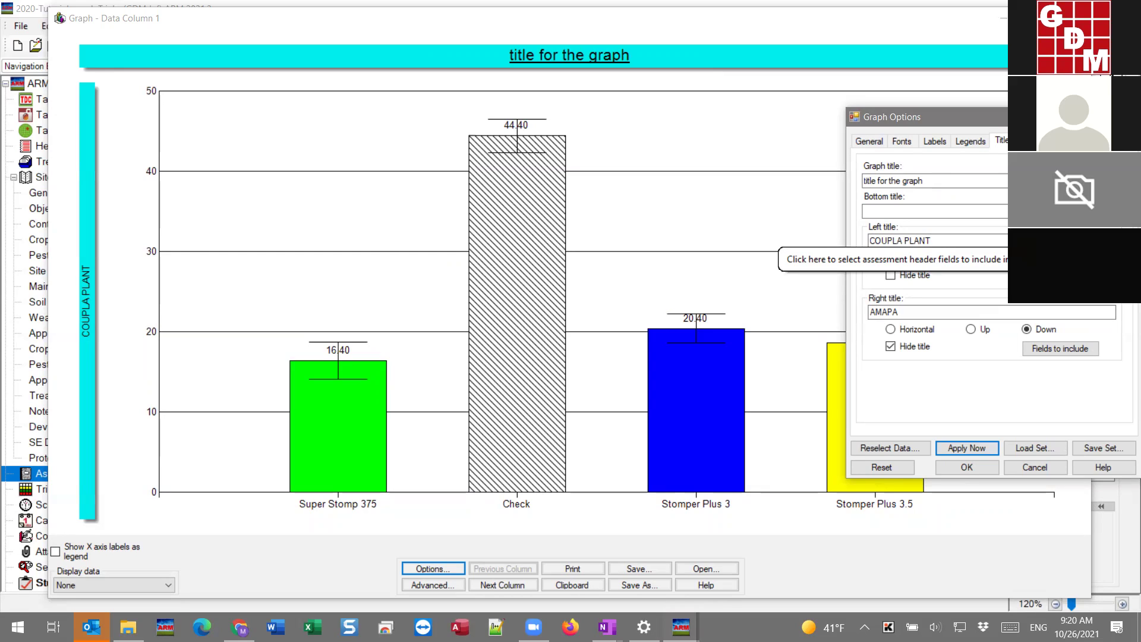
Add vertical grid lines to the graph through the axis options and apply the change.
click(1028, 142)
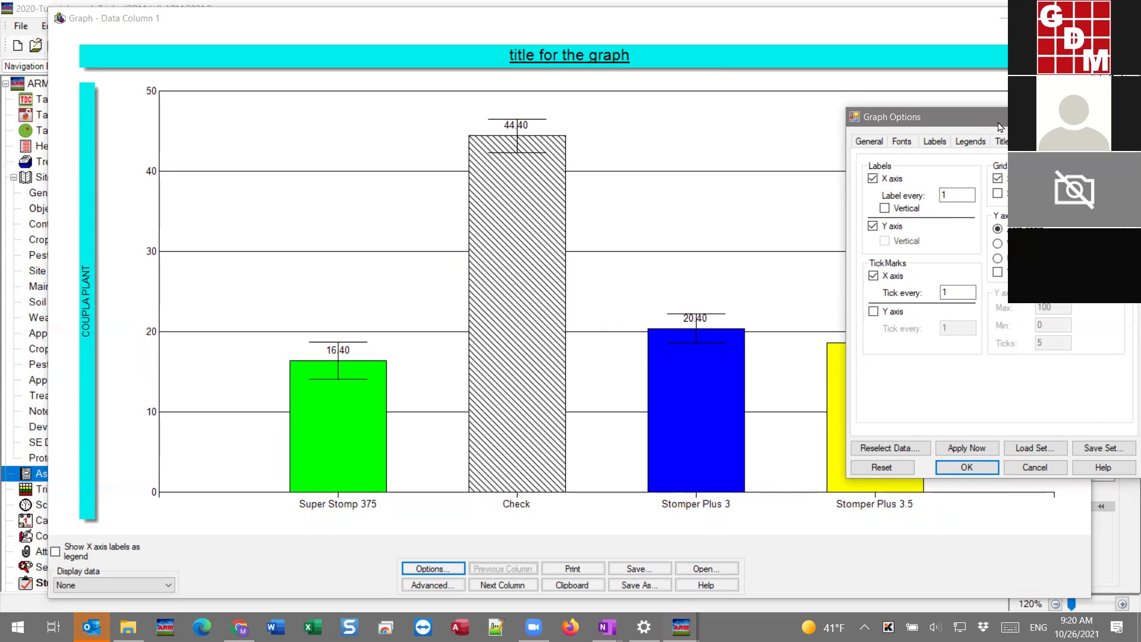
drag(999, 123, 999, 127)
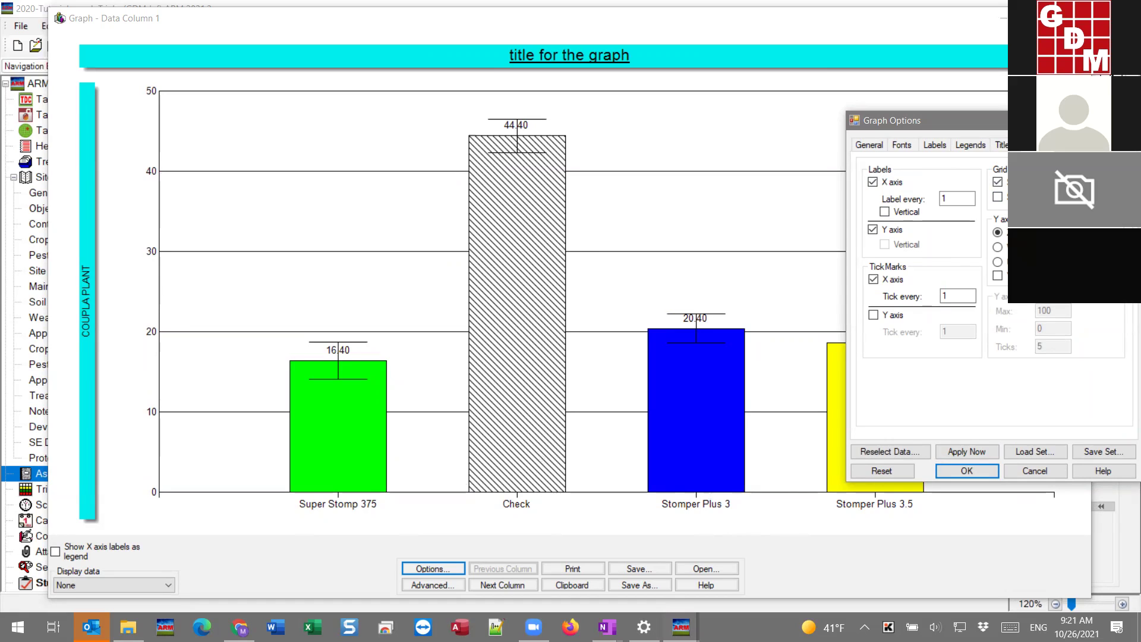
click(997, 197)
click(965, 452)
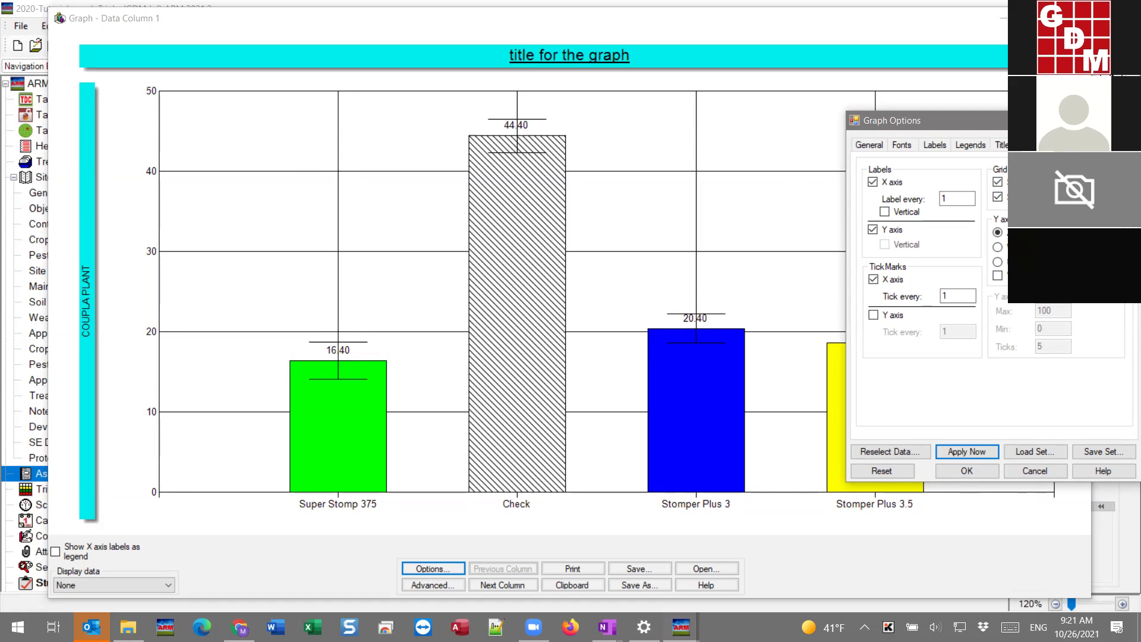
Remove both the vertical and horizontal grid lines from the graph and apply the change.
click(997, 196)
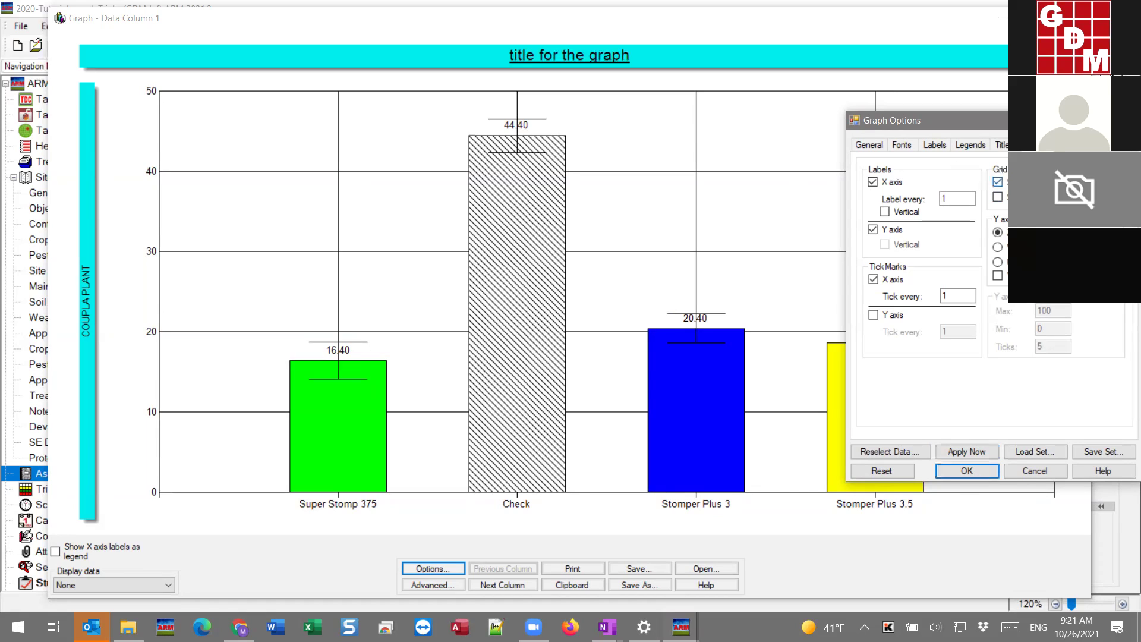
click(997, 182)
click(966, 453)
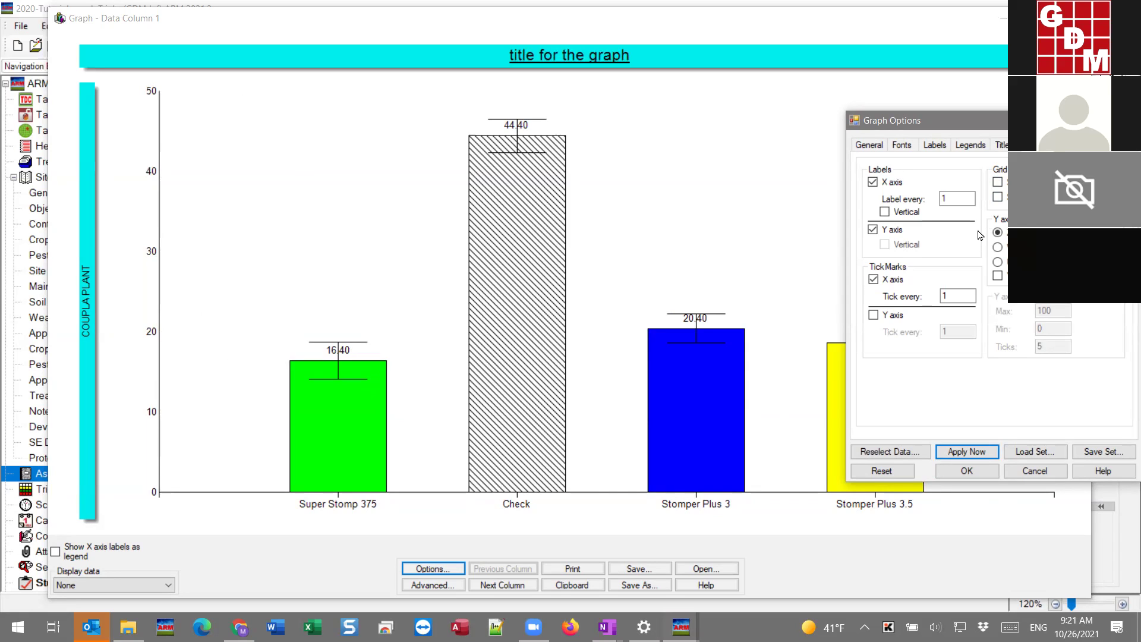
click(950, 297)
drag(1016, 120, 1007, 104)
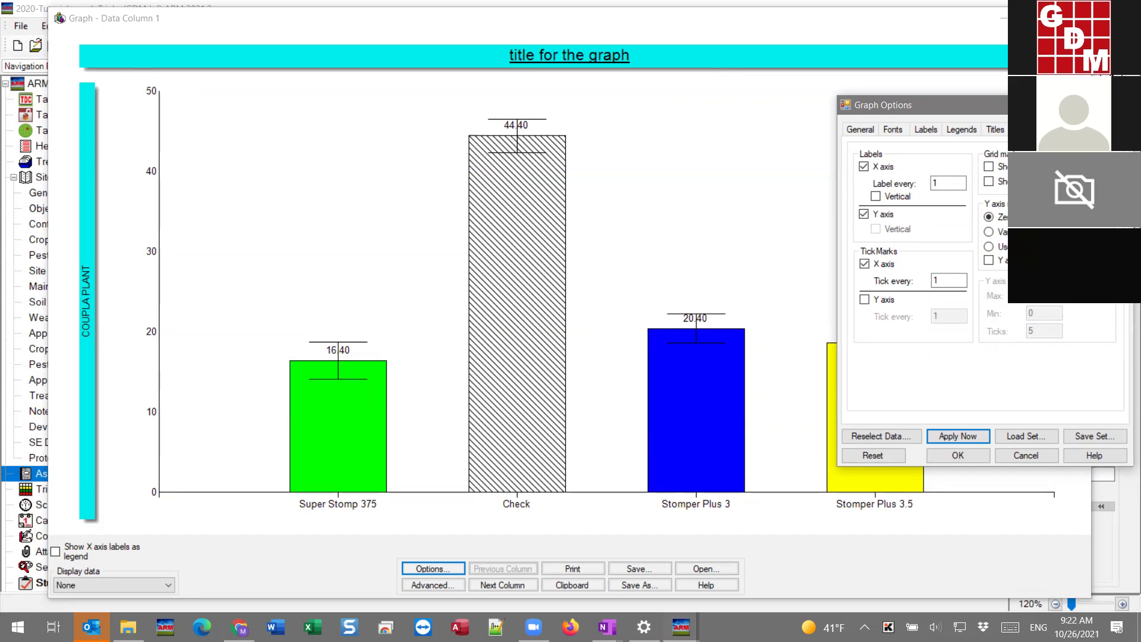
Apply a user-defined Y axis scale from 0 to 100 with 5 ticks to the graph.
click(999, 247)
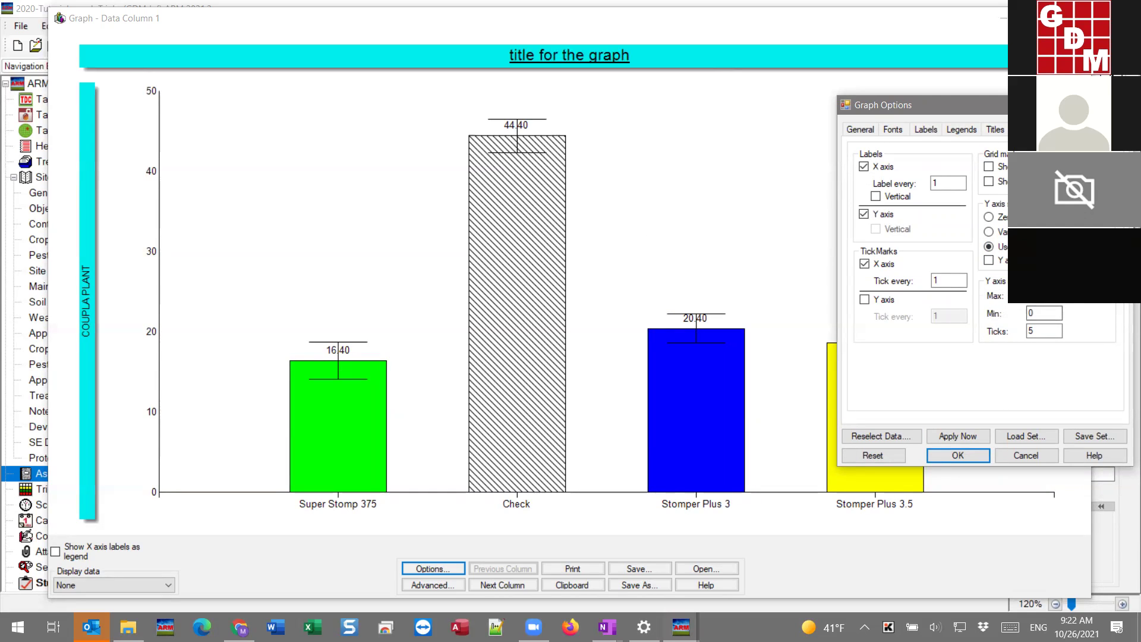
click(958, 436)
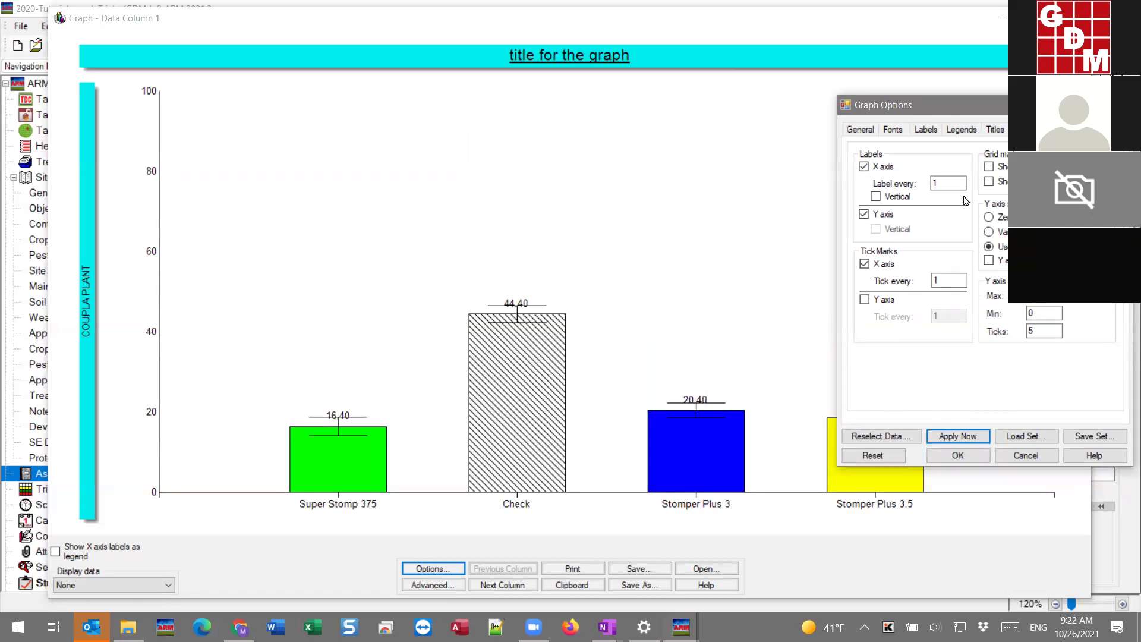
drag(965, 112, 983, 85)
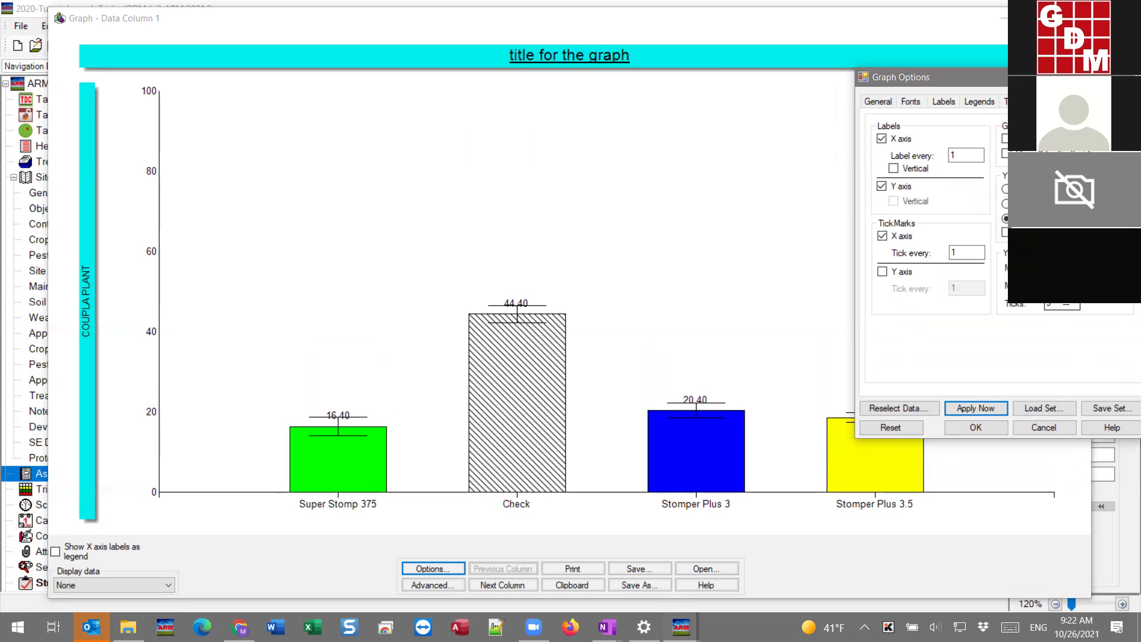
Restore the zero-based Y axis scale, apply it and close the graph options.
click(1002, 408)
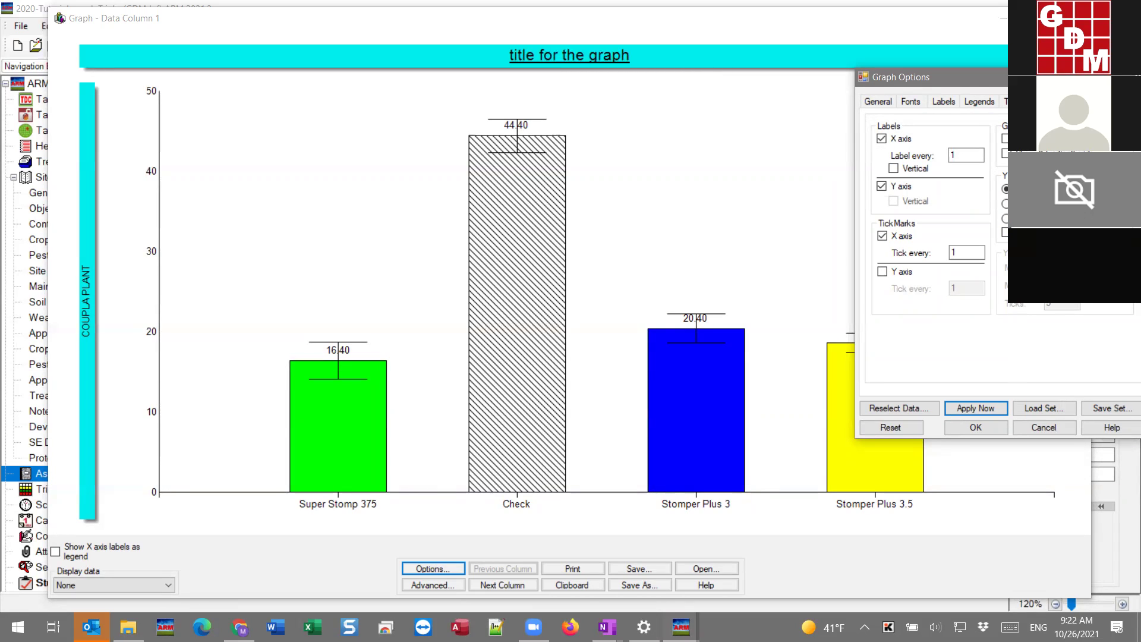
drag(1040, 76, 1019, 77)
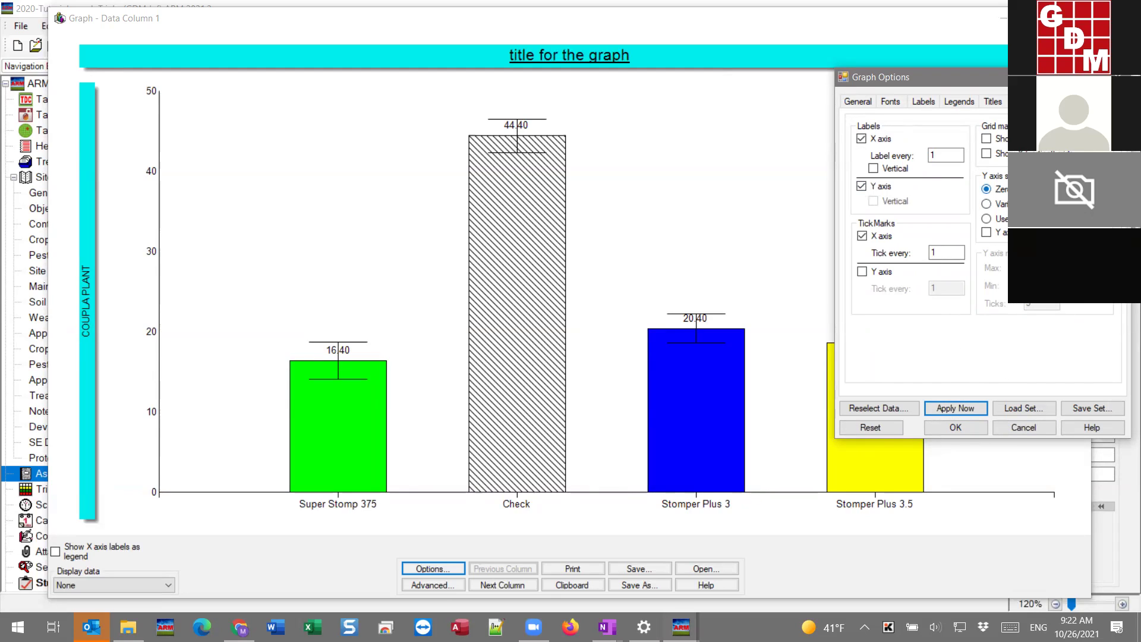
click(958, 427)
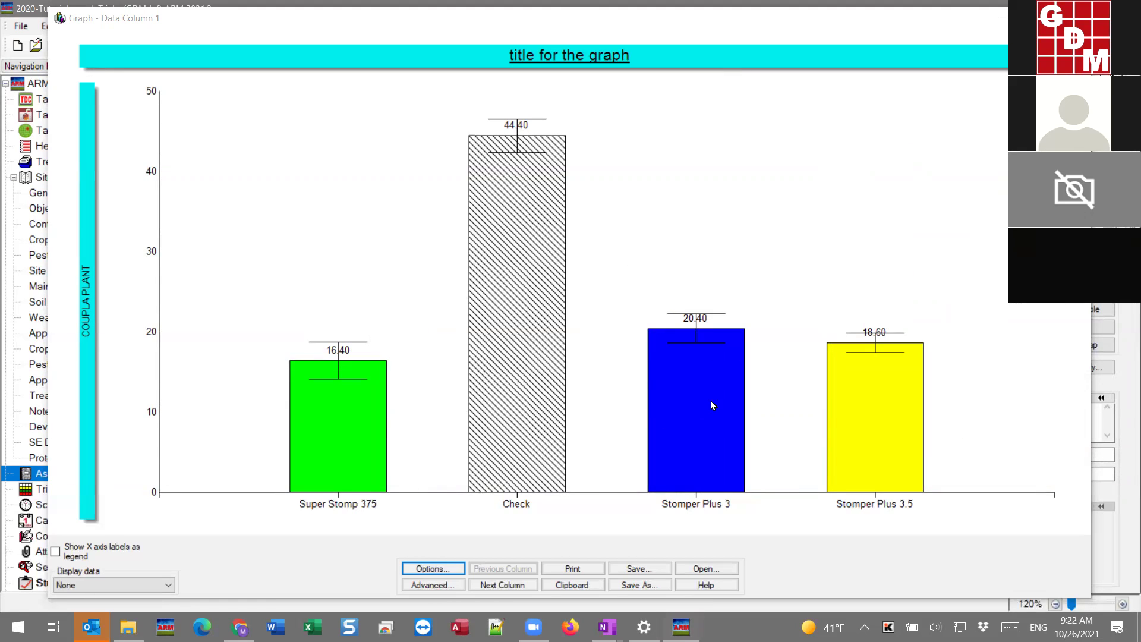
click(160, 27)
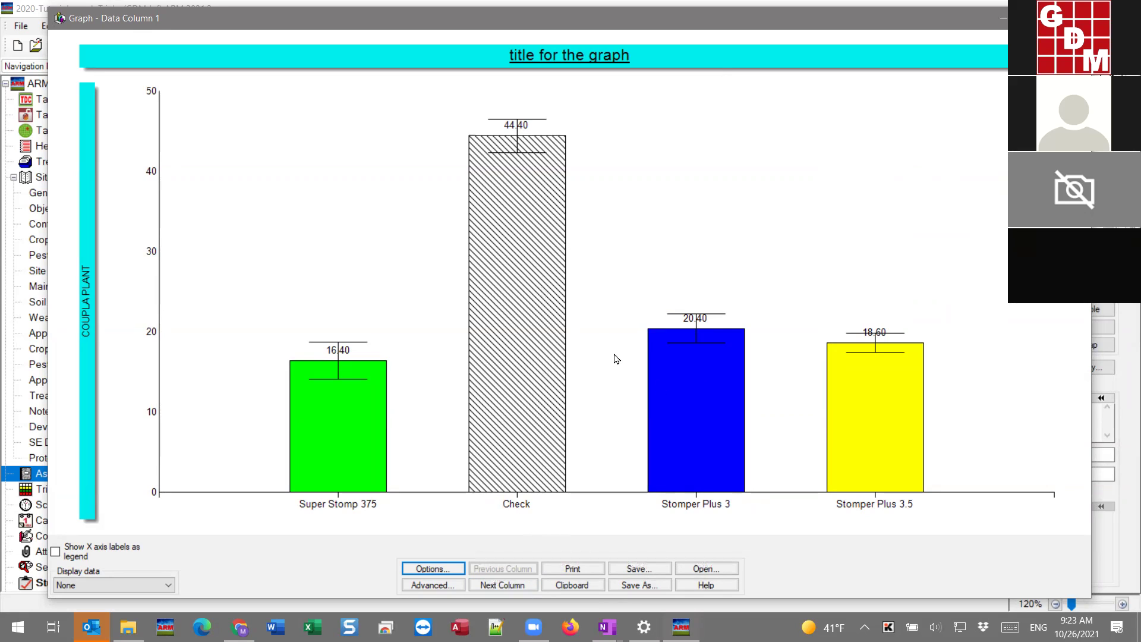
Look through the graphs of data columns 2 and 3 and return to the data column 1 graph.
click(517, 587)
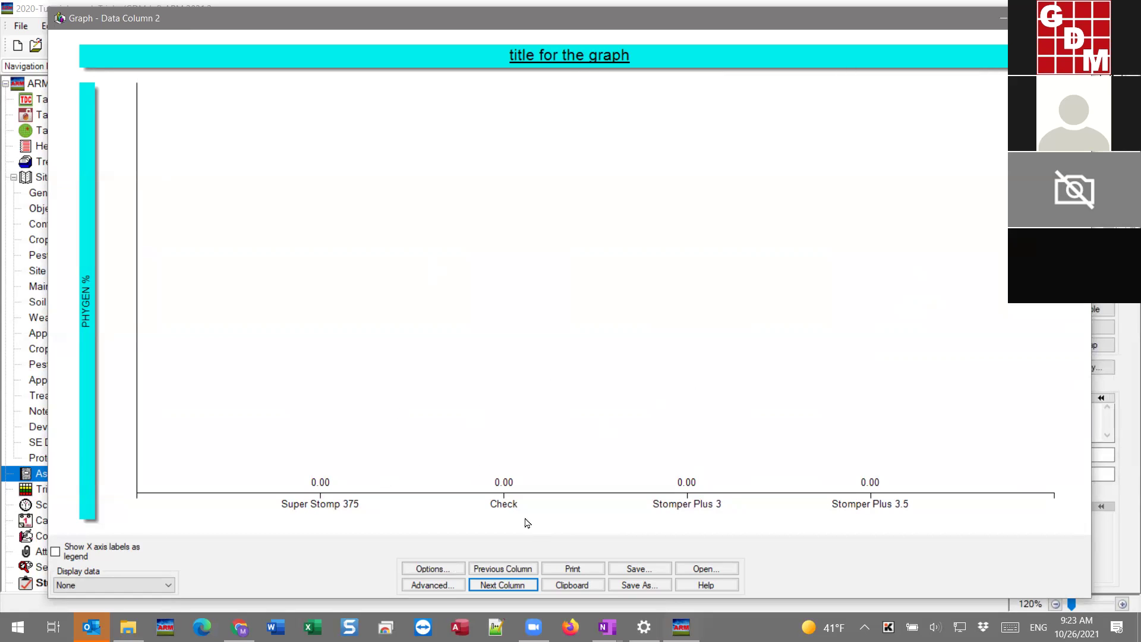
click(504, 587)
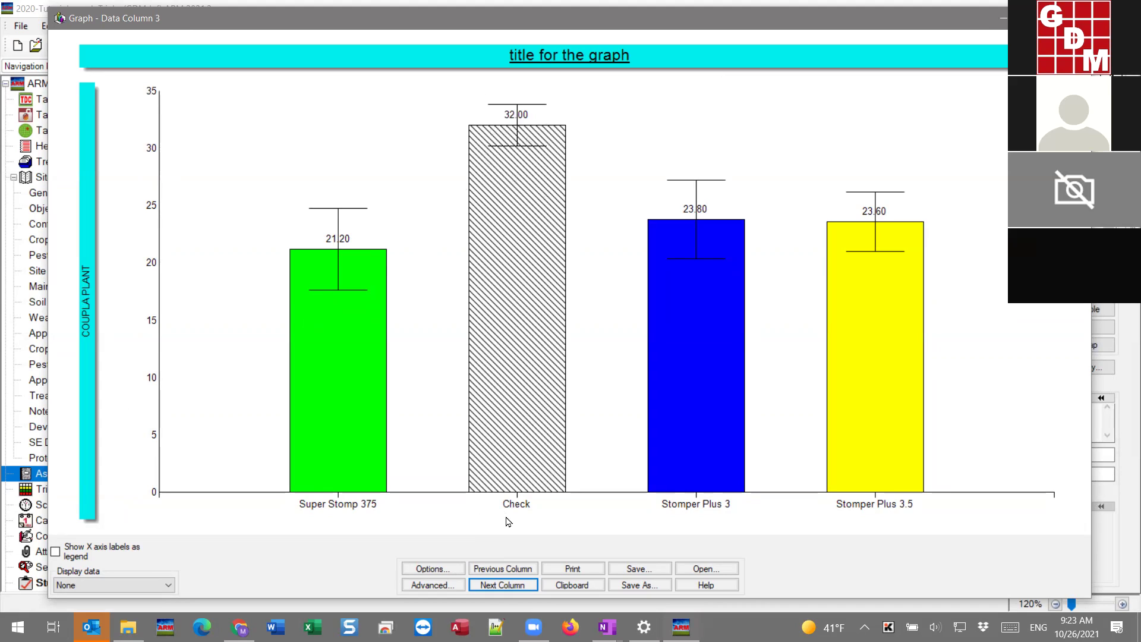
click(505, 568)
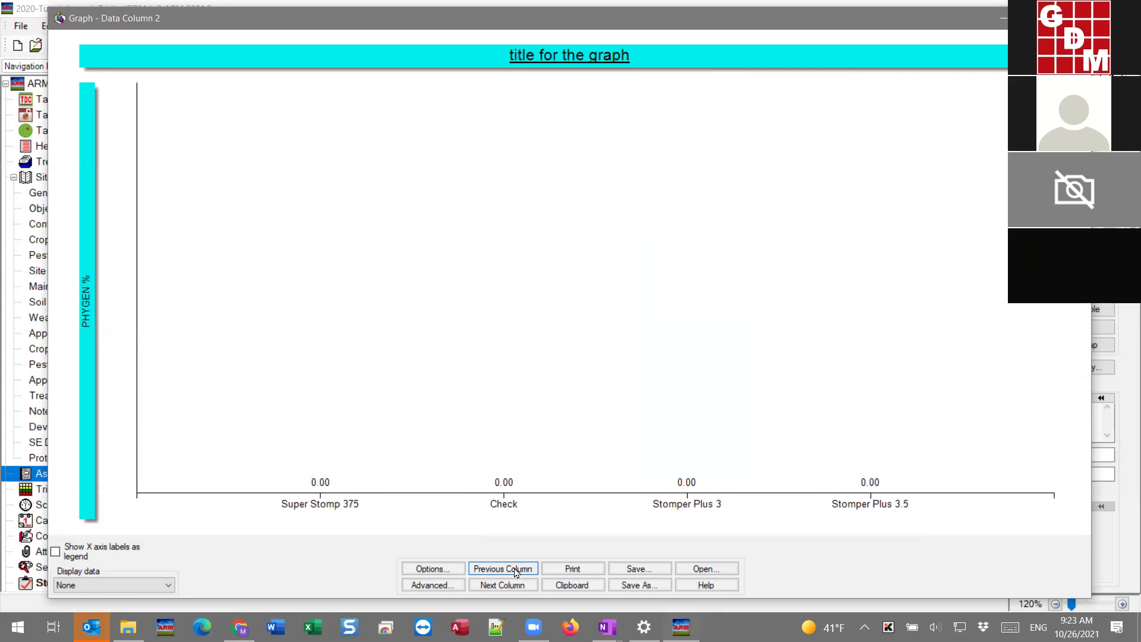
click(519, 568)
click(487, 588)
click(487, 588)
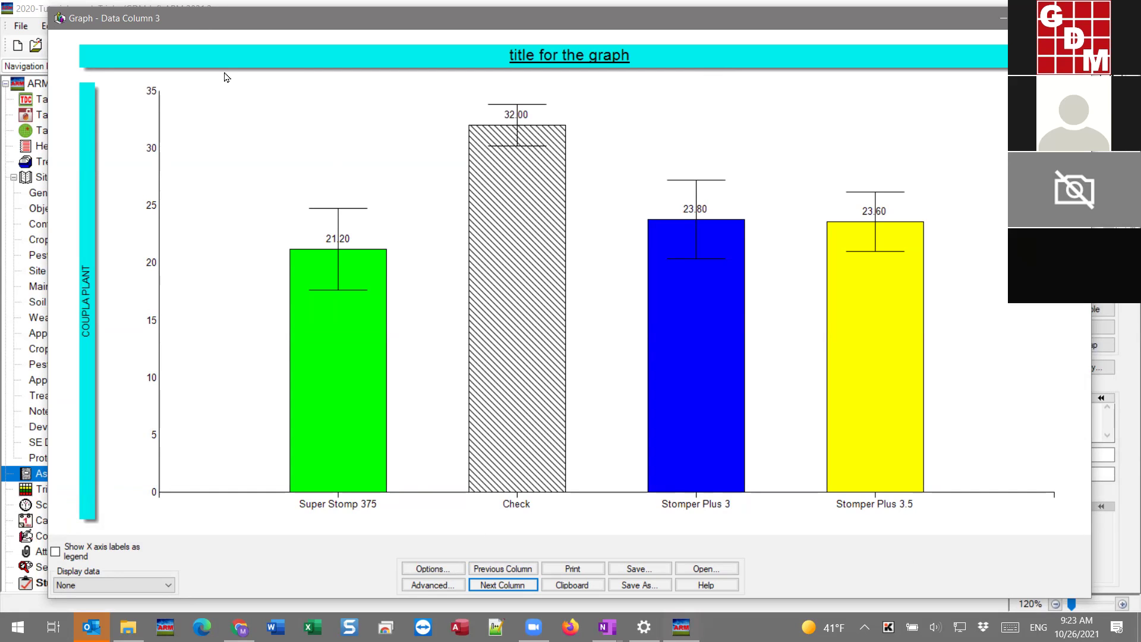
click(505, 570)
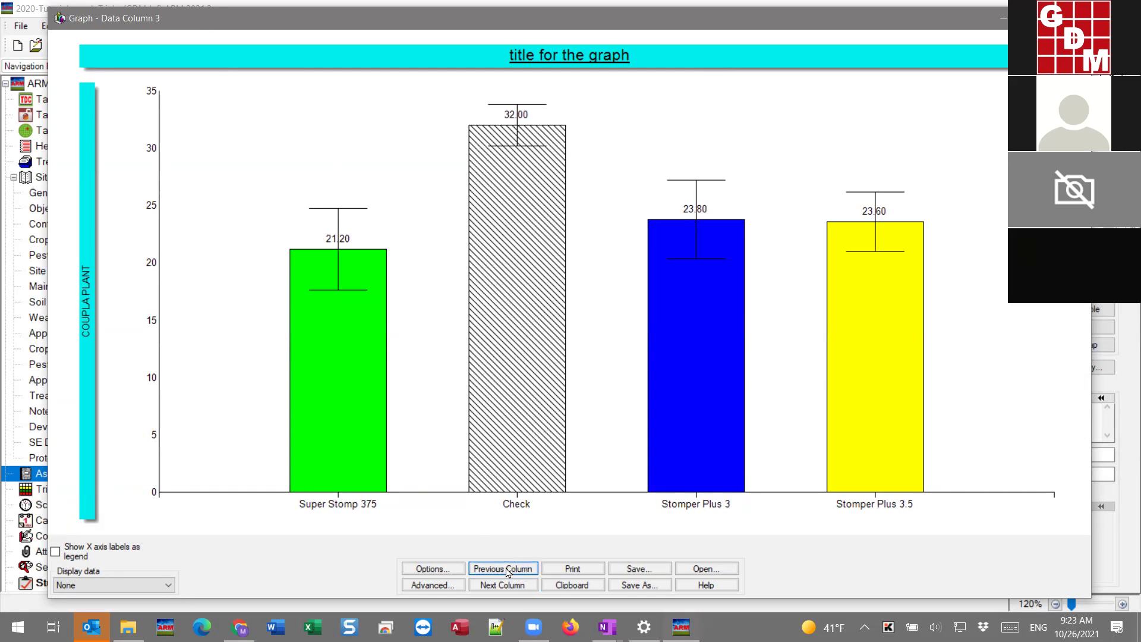
click(505, 571)
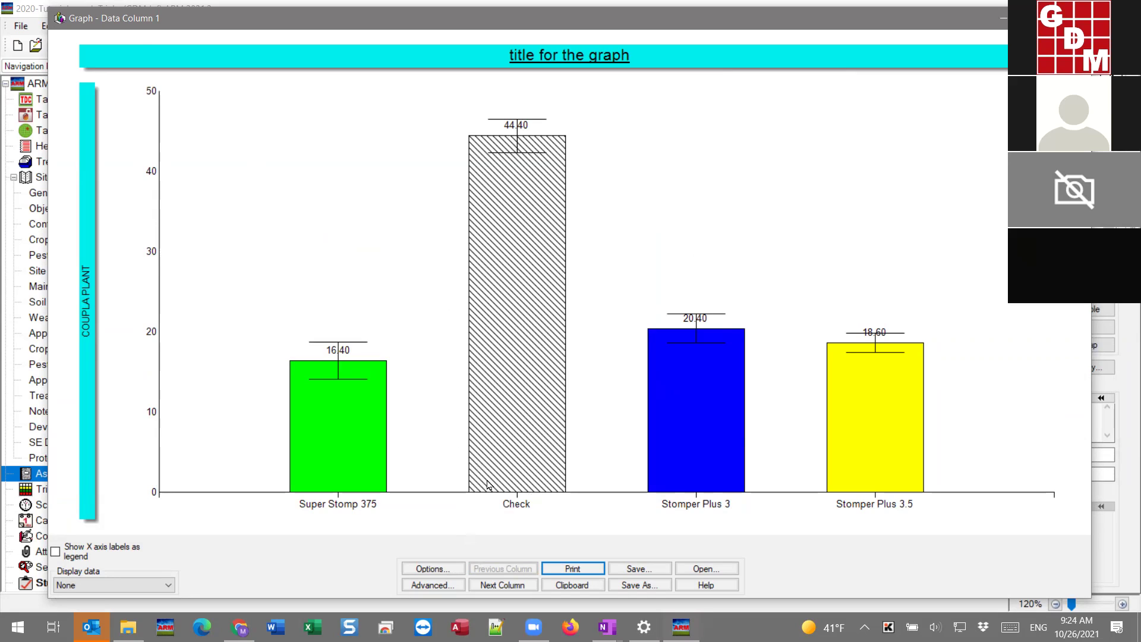
Set the graph title's background colour to white in the graph options and apply it.
click(447, 570)
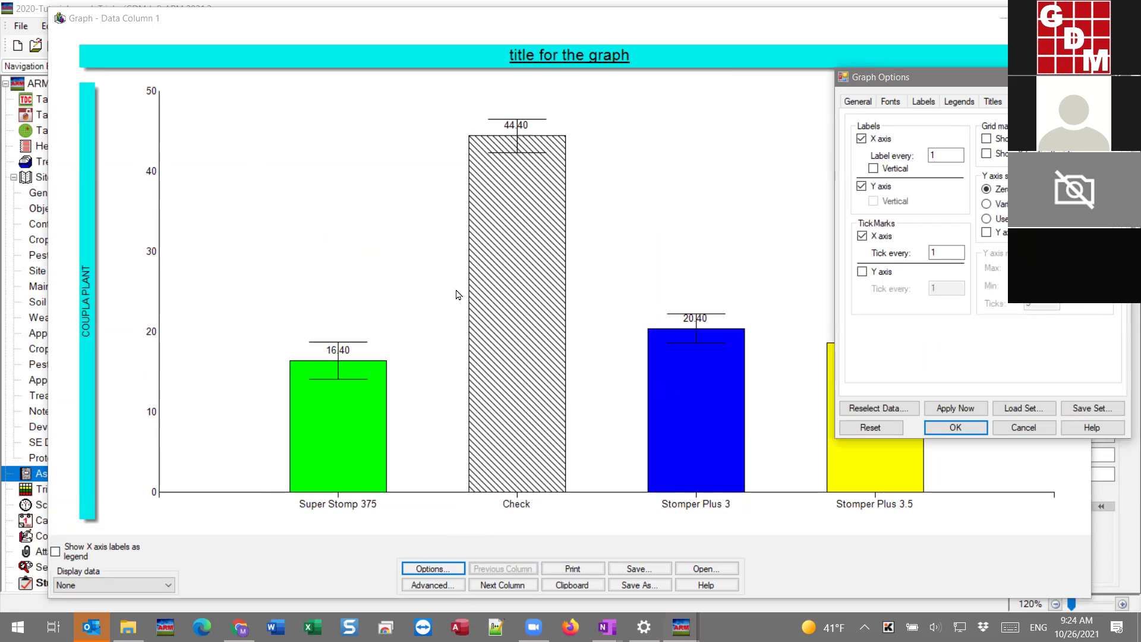
drag(978, 89, 978, 104)
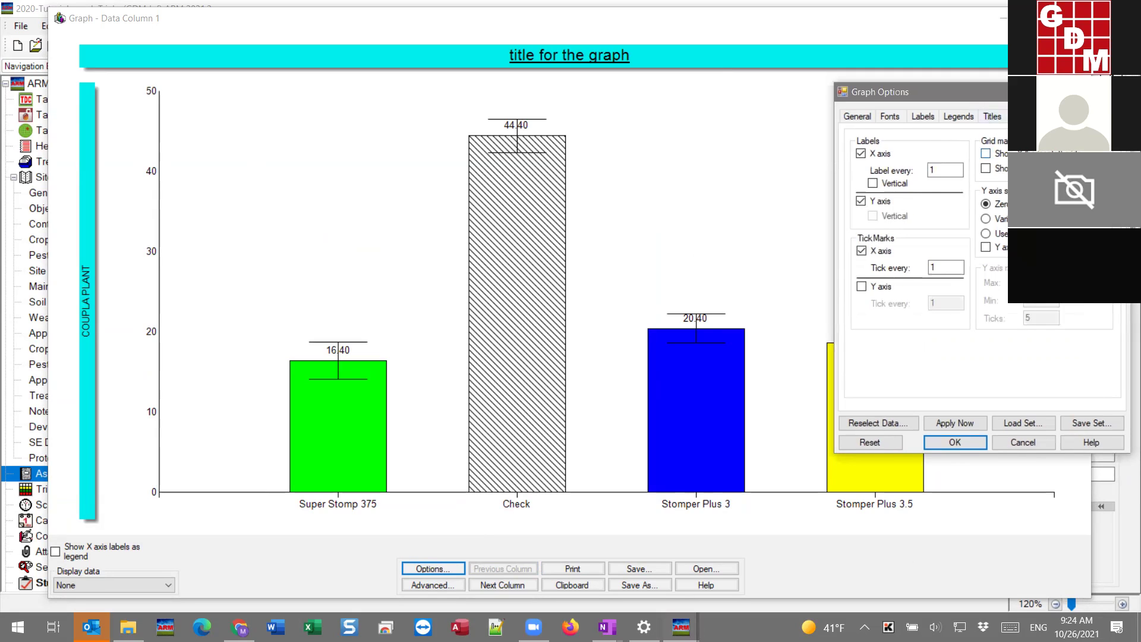
click(1049, 116)
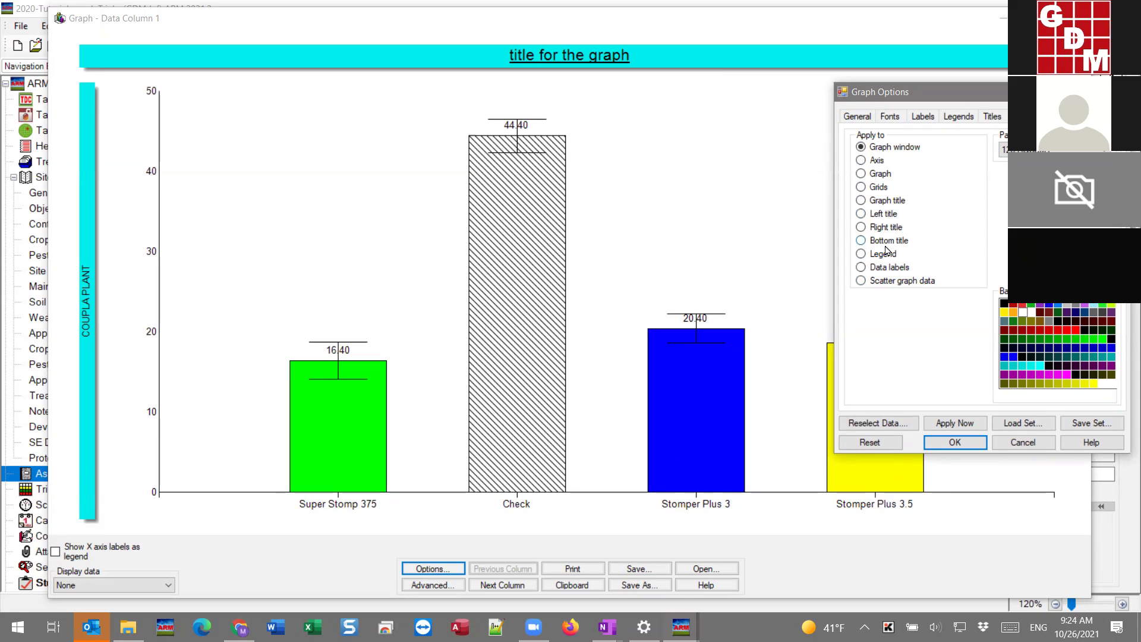
click(874, 201)
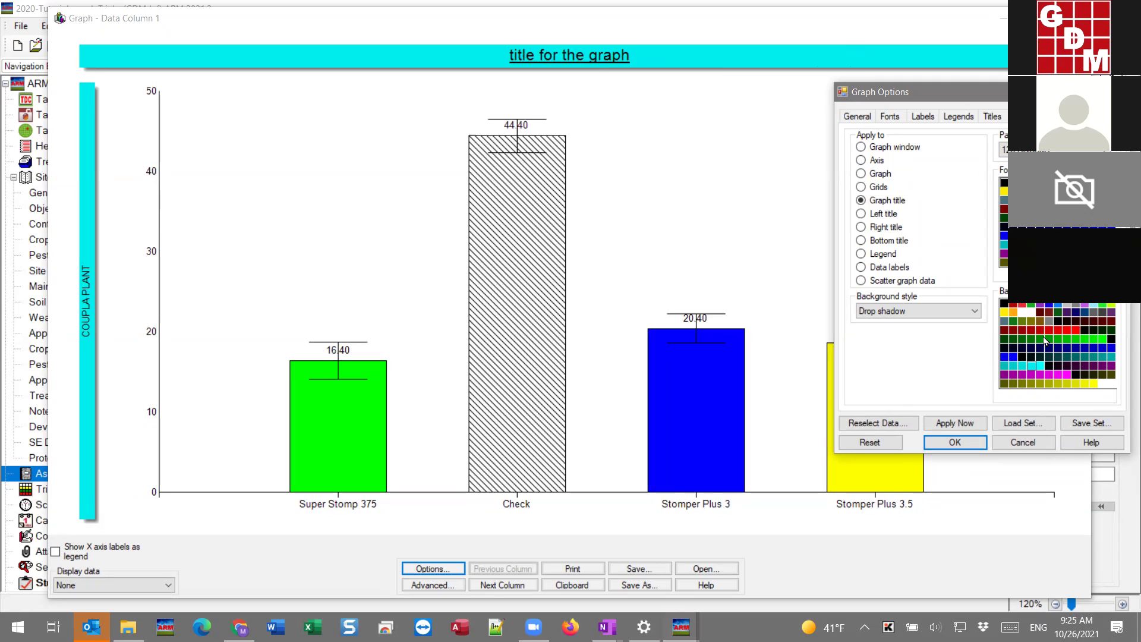
click(1024, 314)
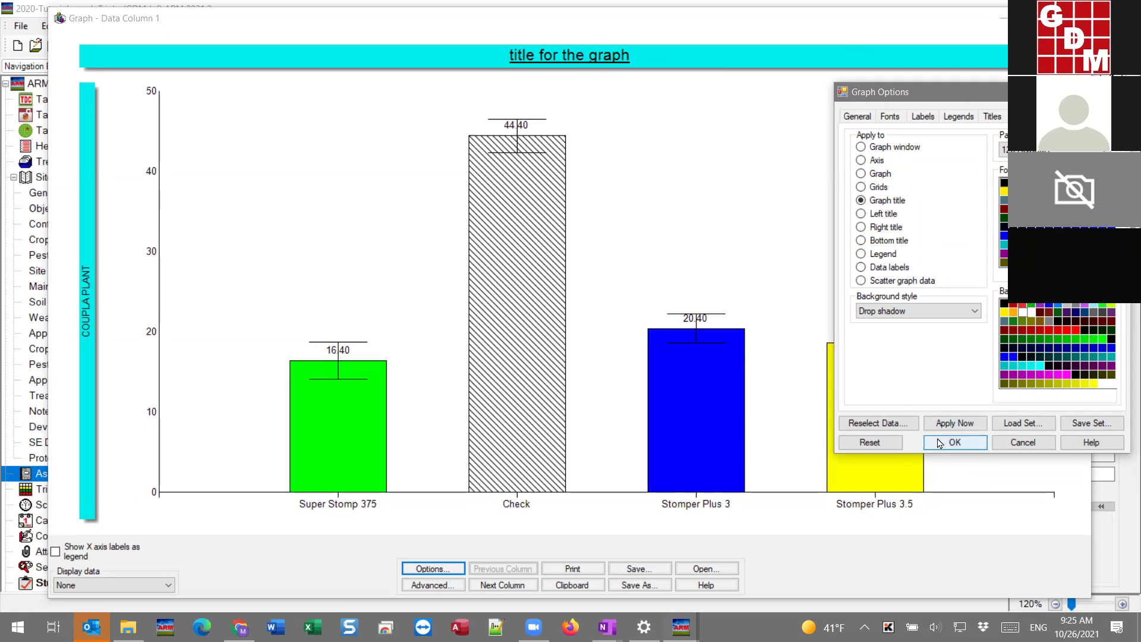
click(956, 425)
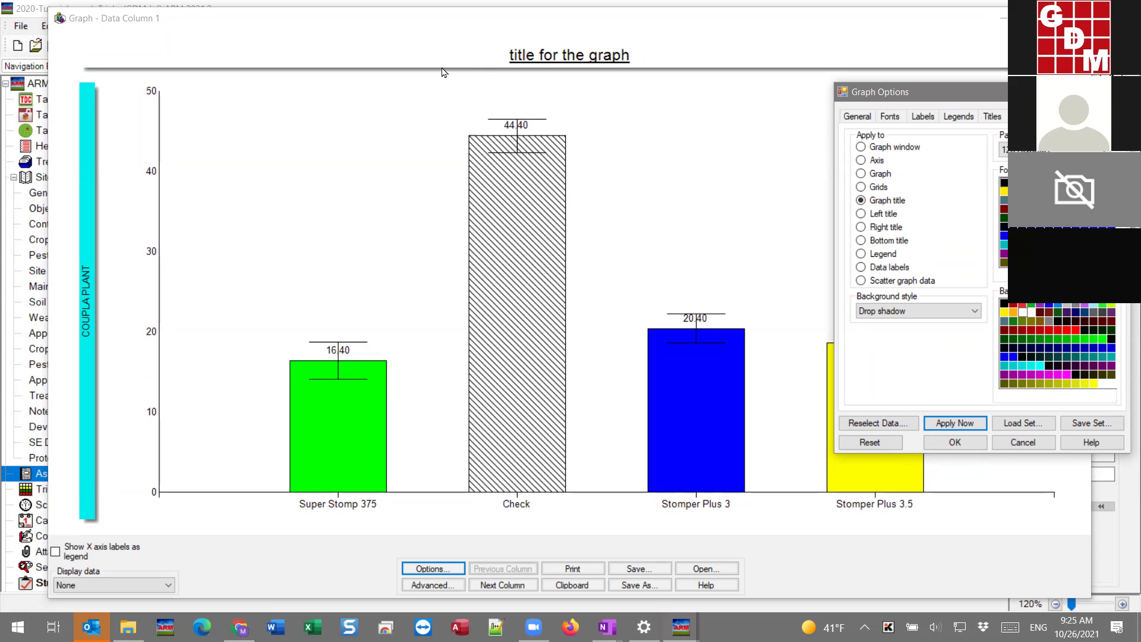
Set the graph title's background style to None and apply the change.
click(899, 311)
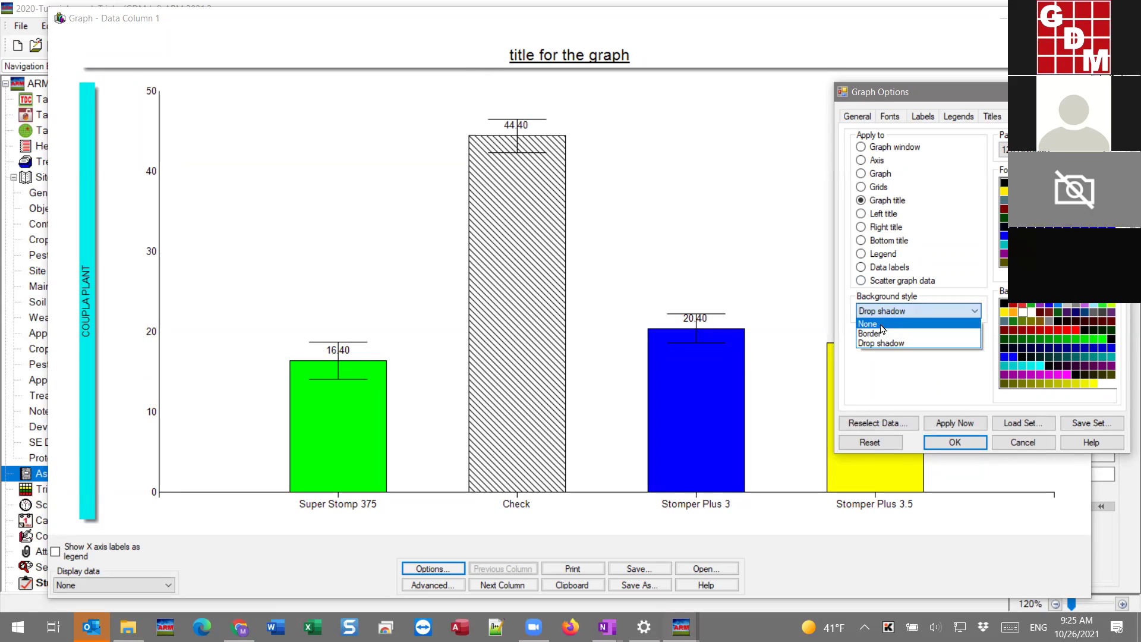
click(901, 324)
click(966, 425)
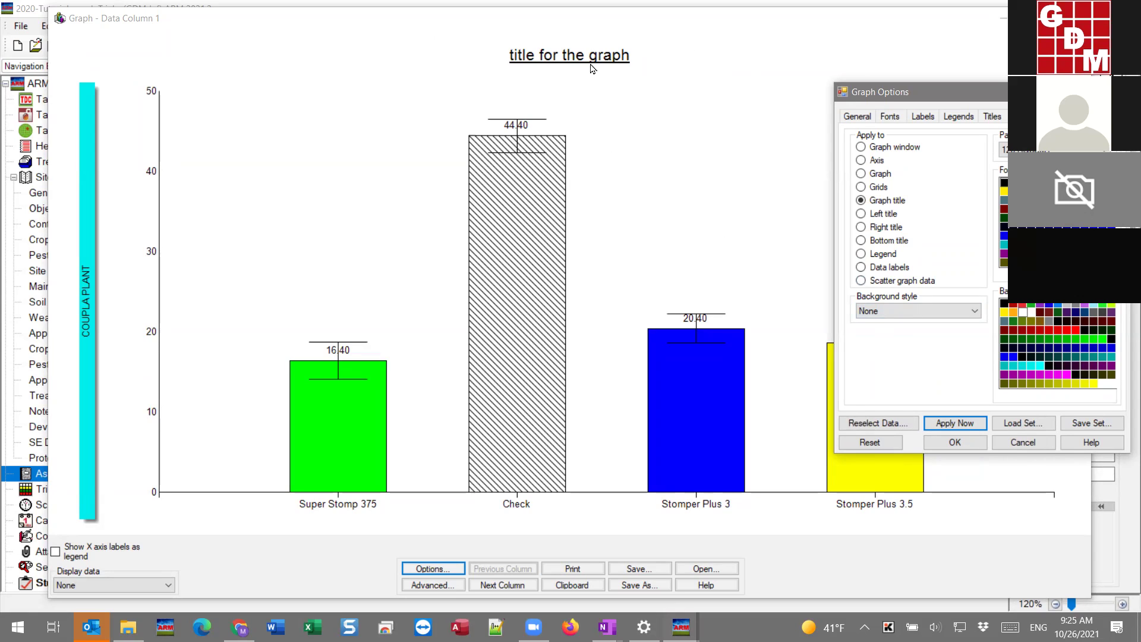
Try blue and red line colours on the graph's axes and restore them to black.
click(865, 159)
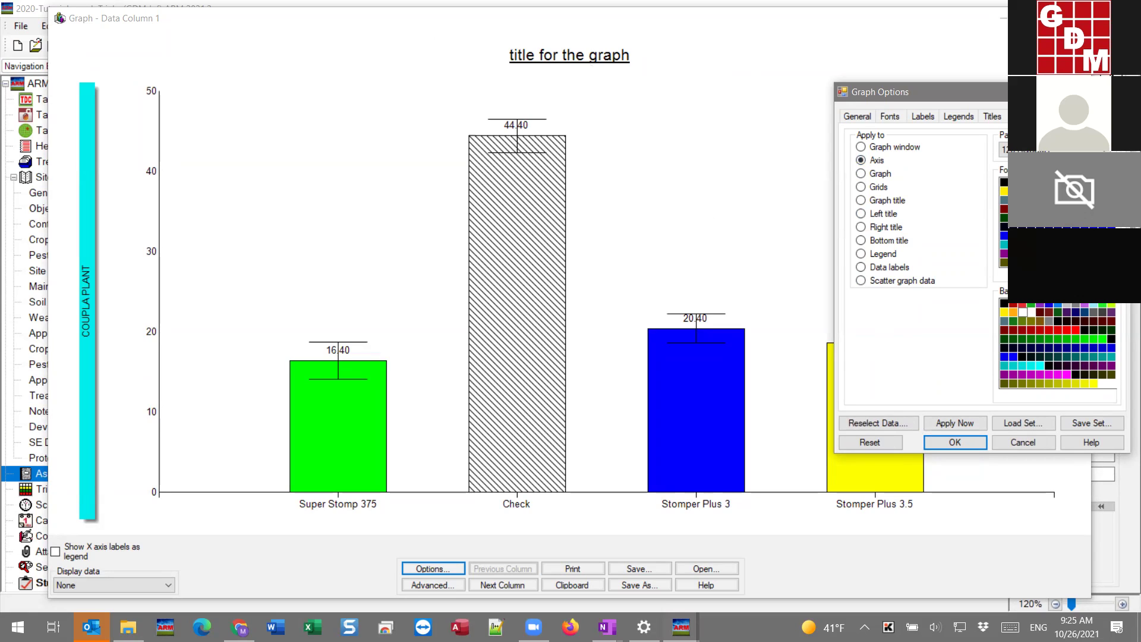
click(944, 424)
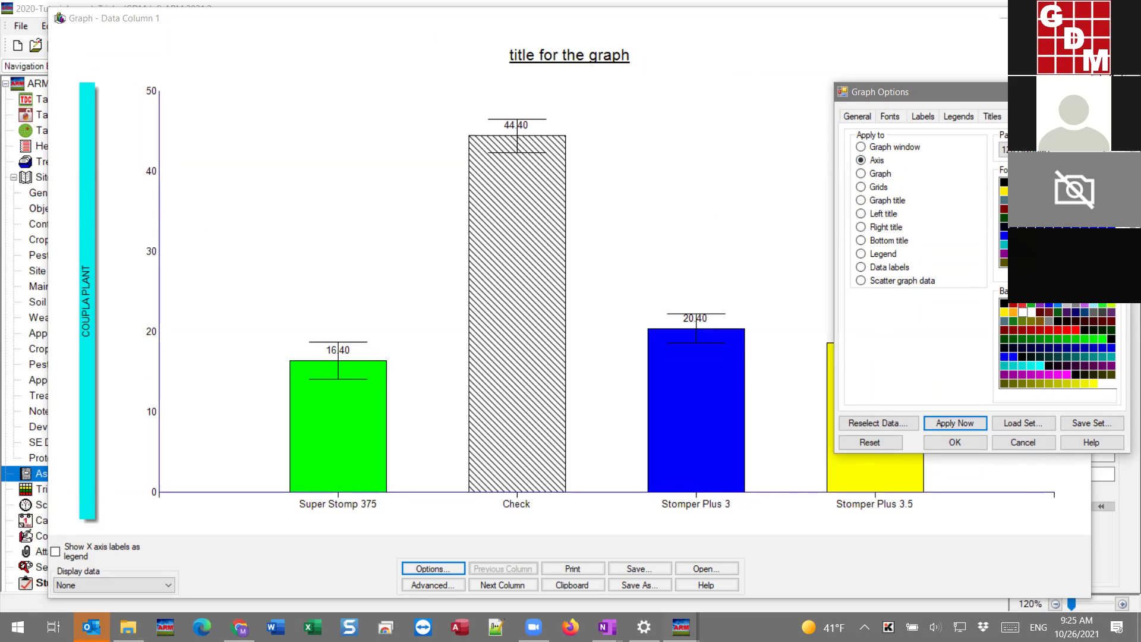
click(955, 423)
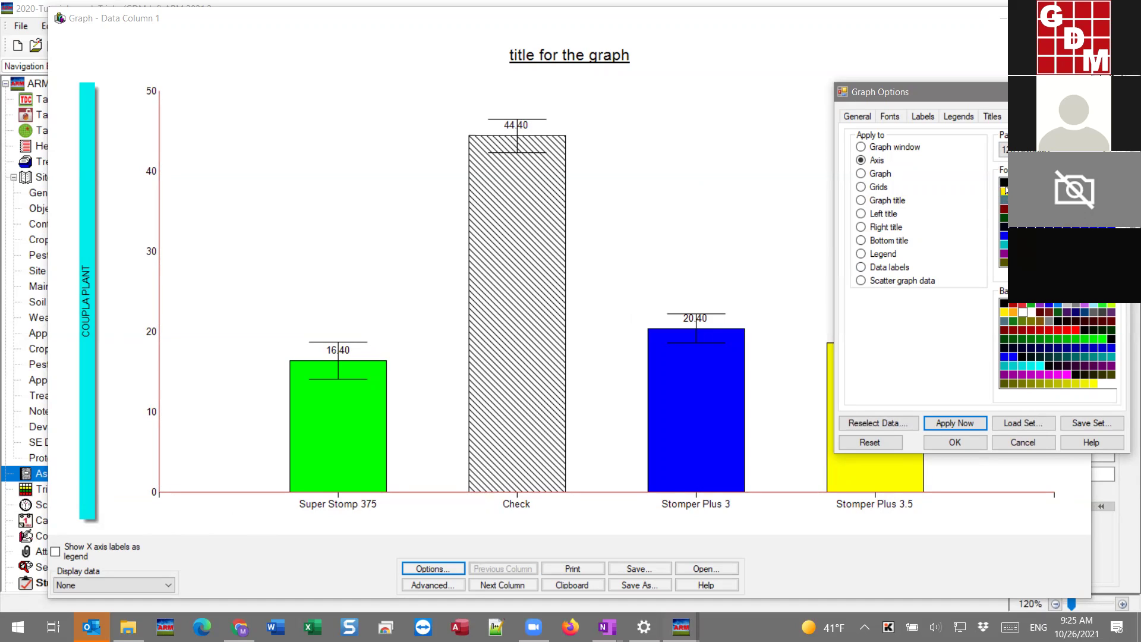
click(951, 427)
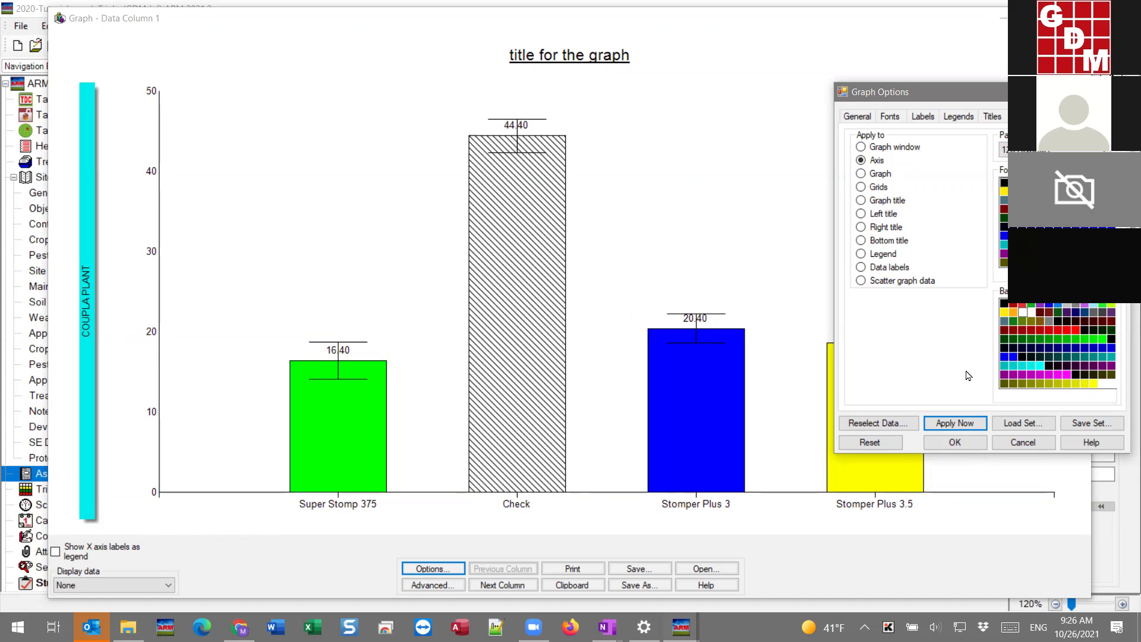
Examine the colour and pattern assigned to each treatment in the graph's legend settings.
click(926, 118)
click(959, 117)
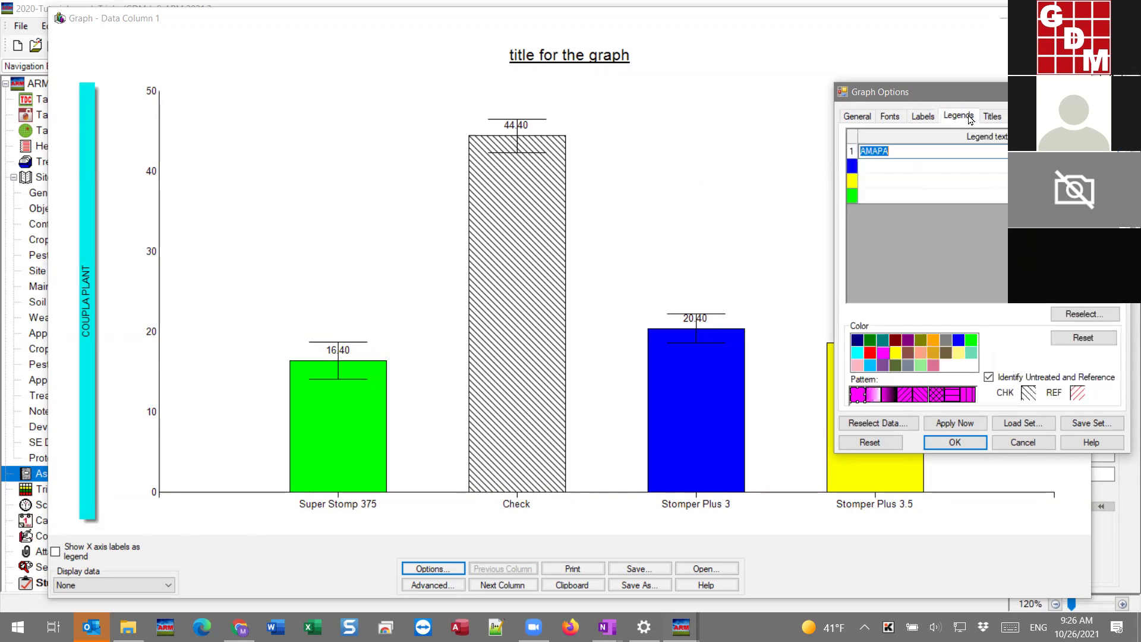
click(853, 165)
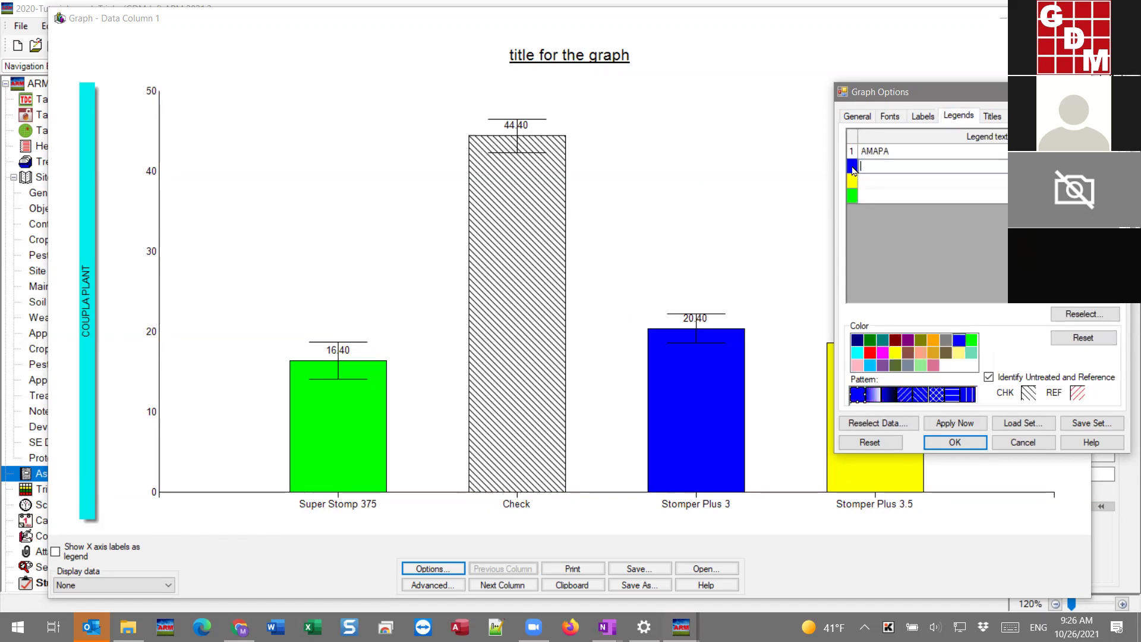
click(853, 181)
click(851, 199)
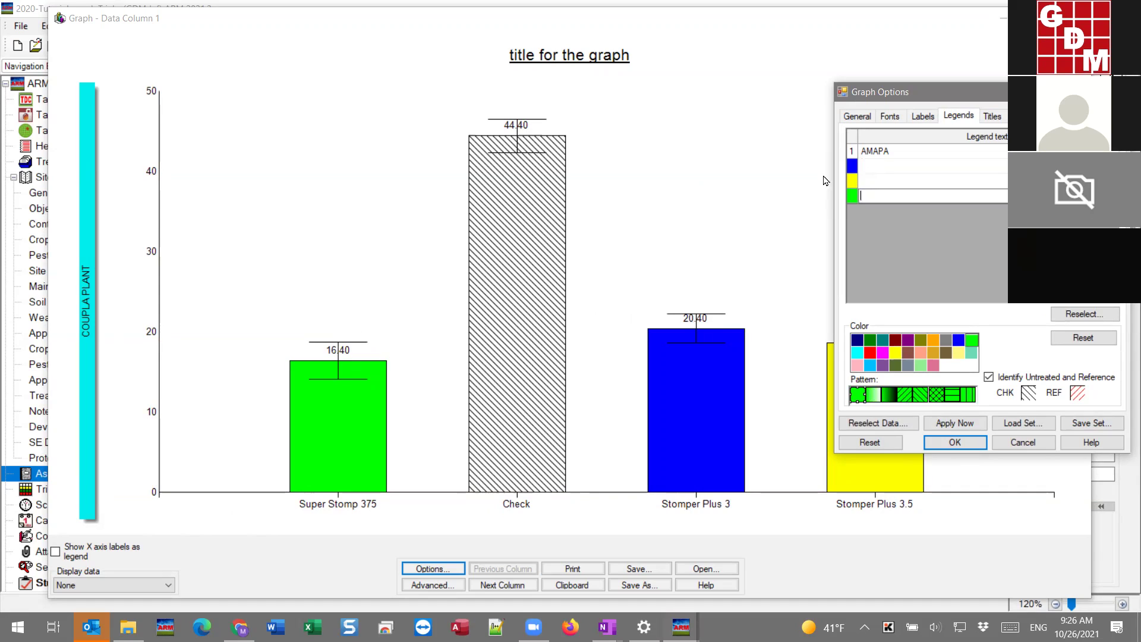
click(852, 166)
click(852, 182)
click(844, 152)
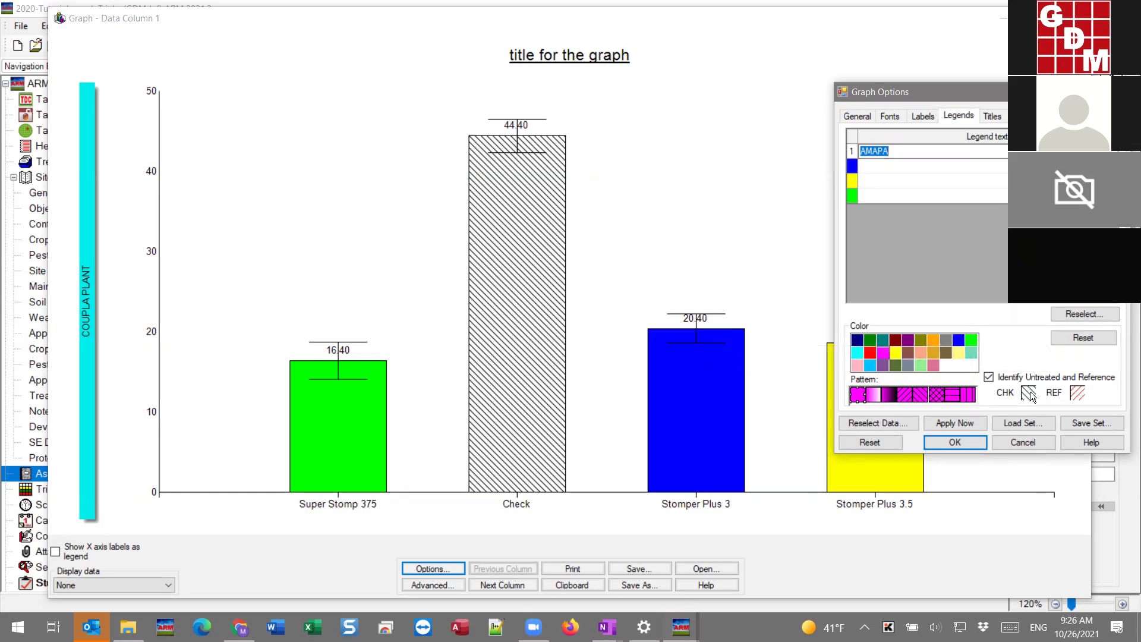
click(853, 167)
click(852, 185)
Change the green fourth legend entry, the Super Stomp 375 bar, to magenta and apply it.
click(852, 200)
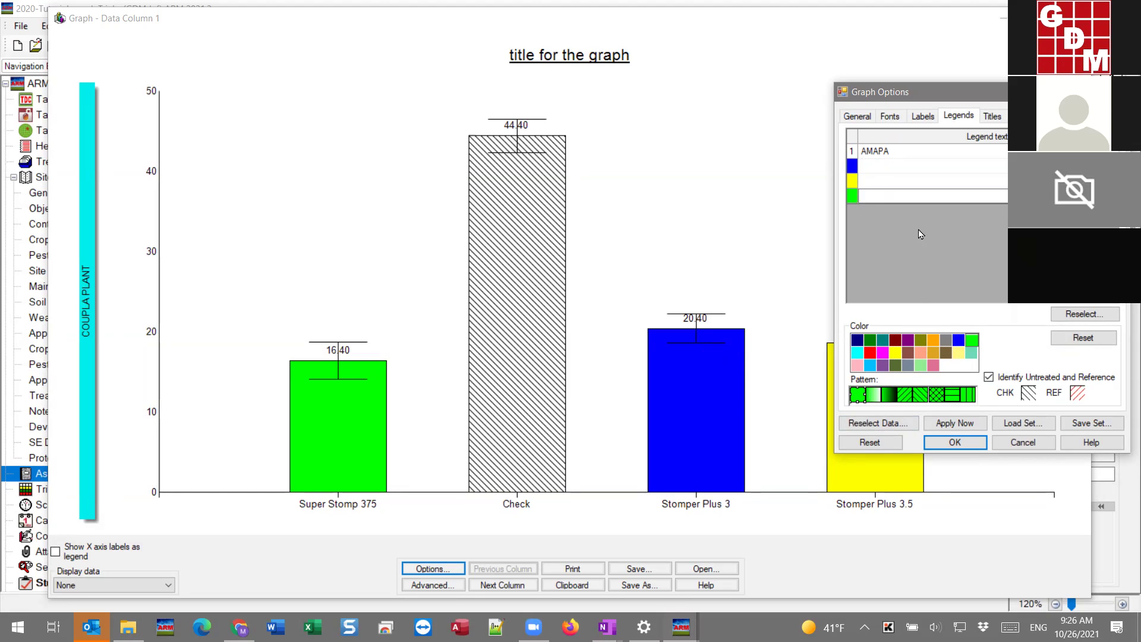
click(886, 353)
click(958, 427)
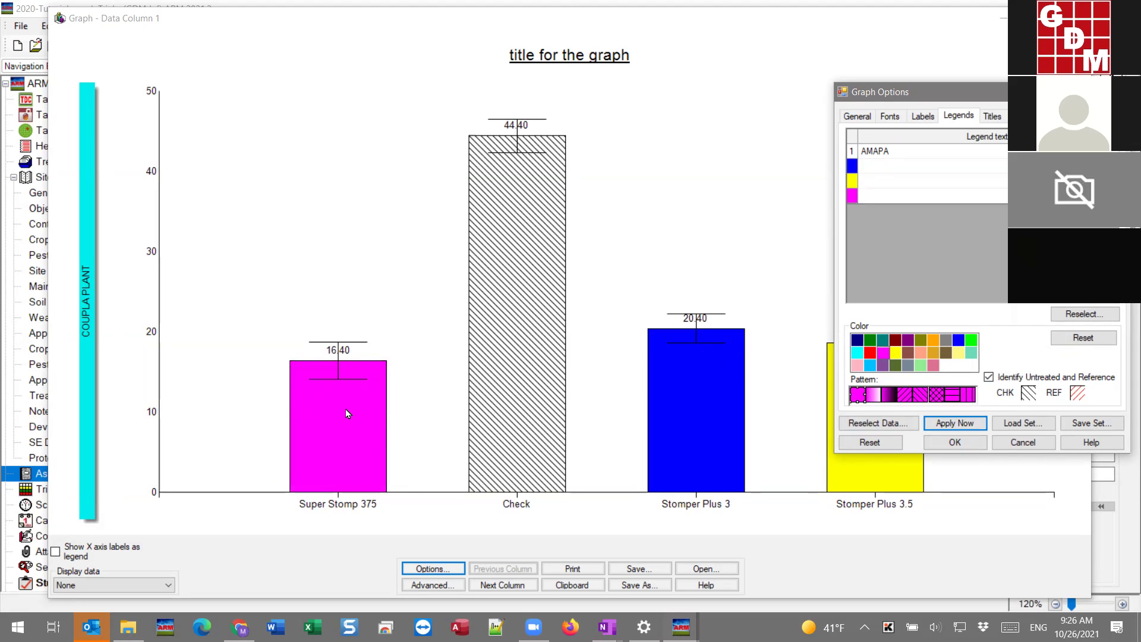
Set the graph's error source to No error bars and apply the change.
click(927, 196)
key(ctrl+shift+Tab)
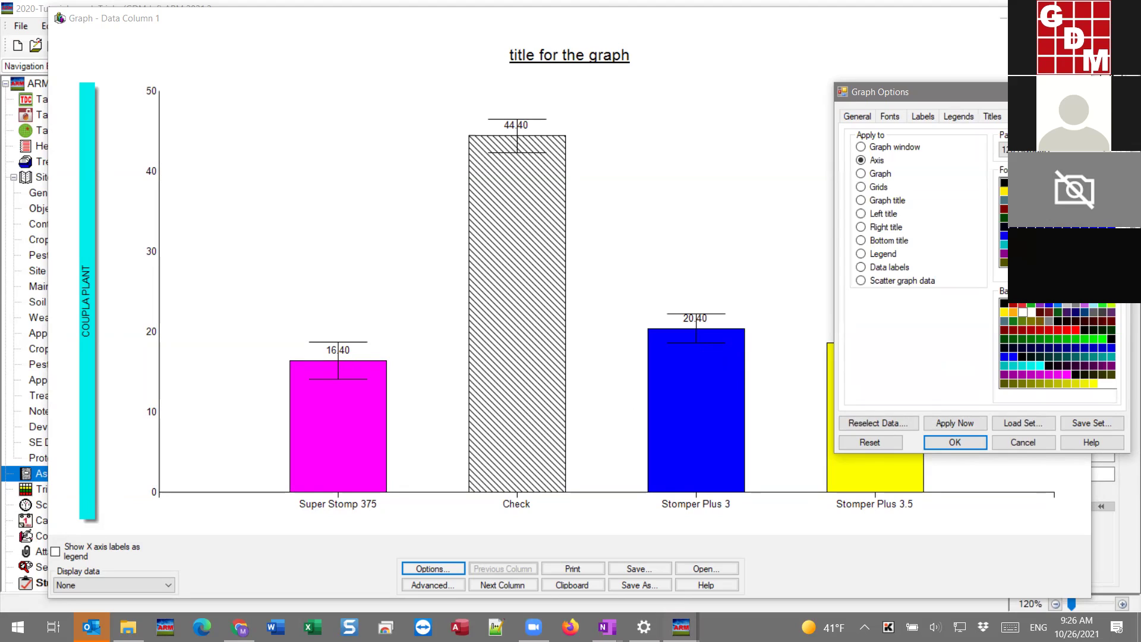
key(ctrl+shift+Tab)
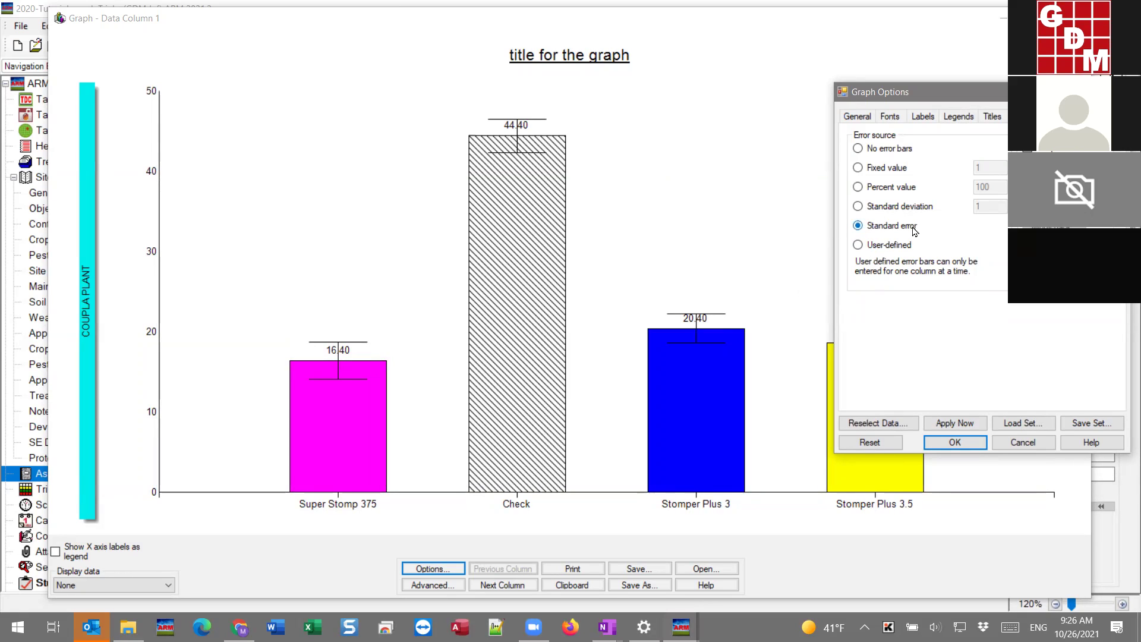
click(882, 149)
click(950, 432)
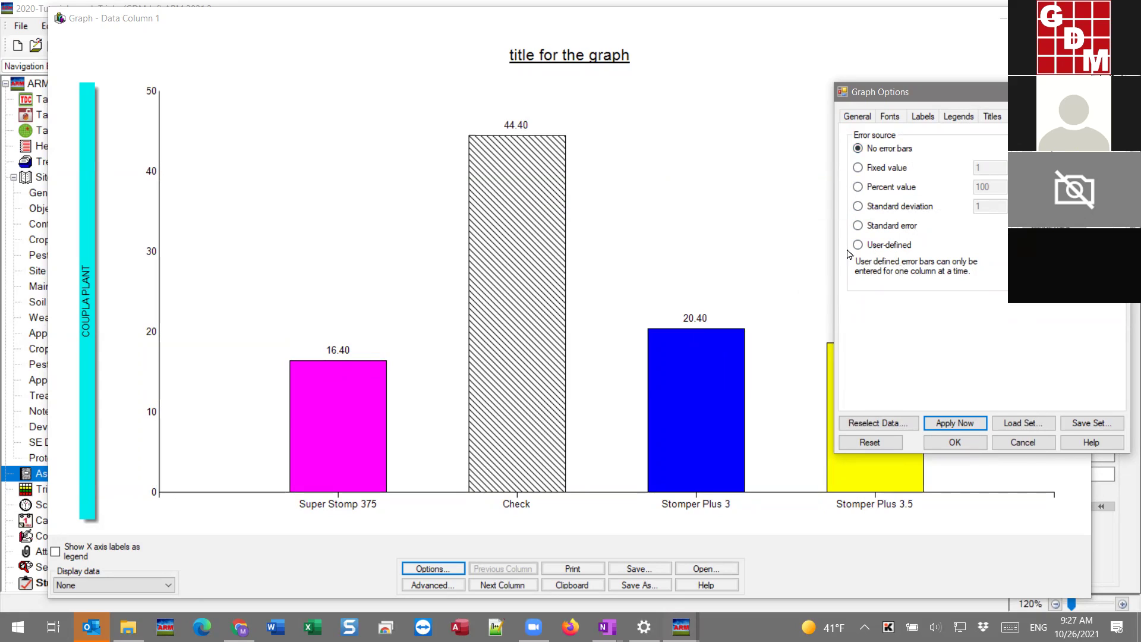
Try the User-defined error source, restore No error bars and apply the graph options.
click(866, 245)
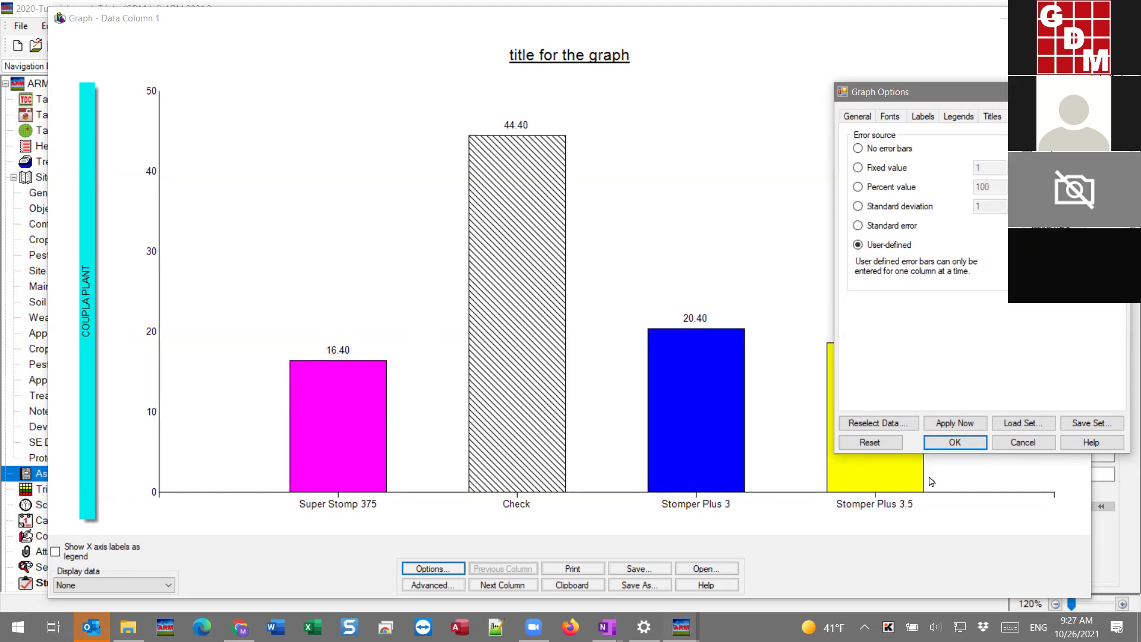
click(895, 152)
click(978, 426)
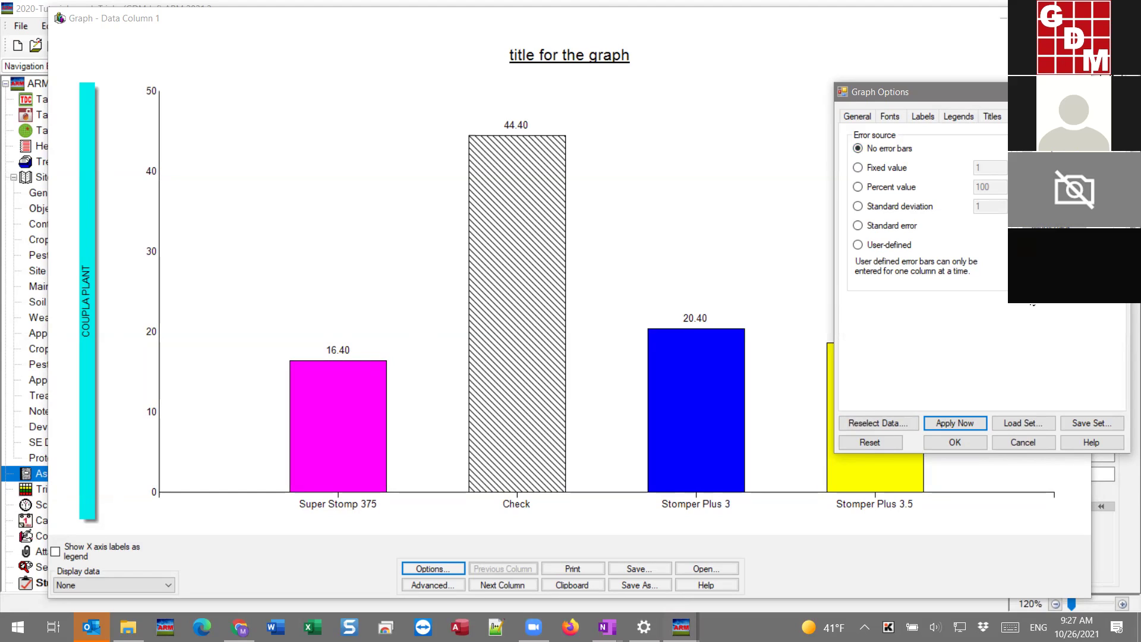
click(955, 443)
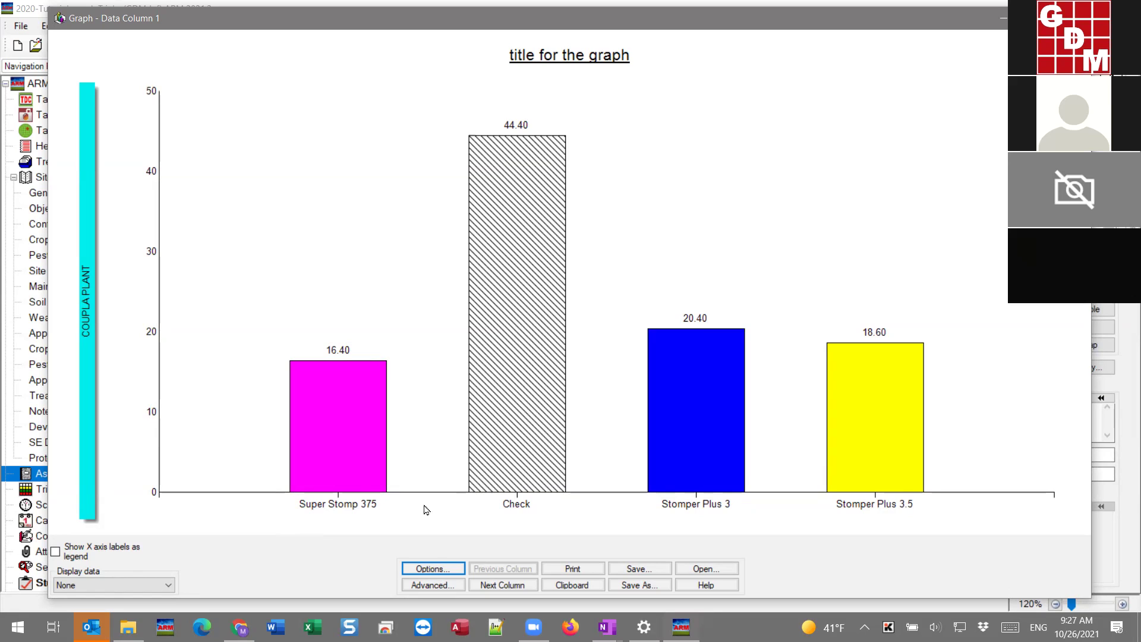
Reselect the graph's data, clearing the old treatment list and choosing treatments 1-4 in numerical order.
click(430, 572)
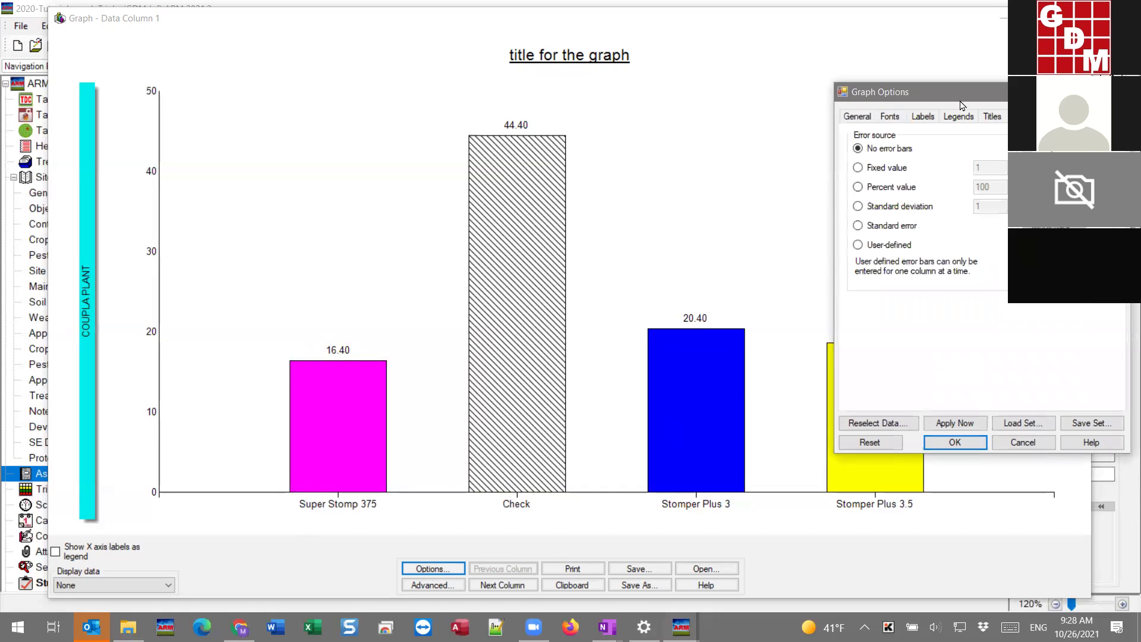
click(865, 121)
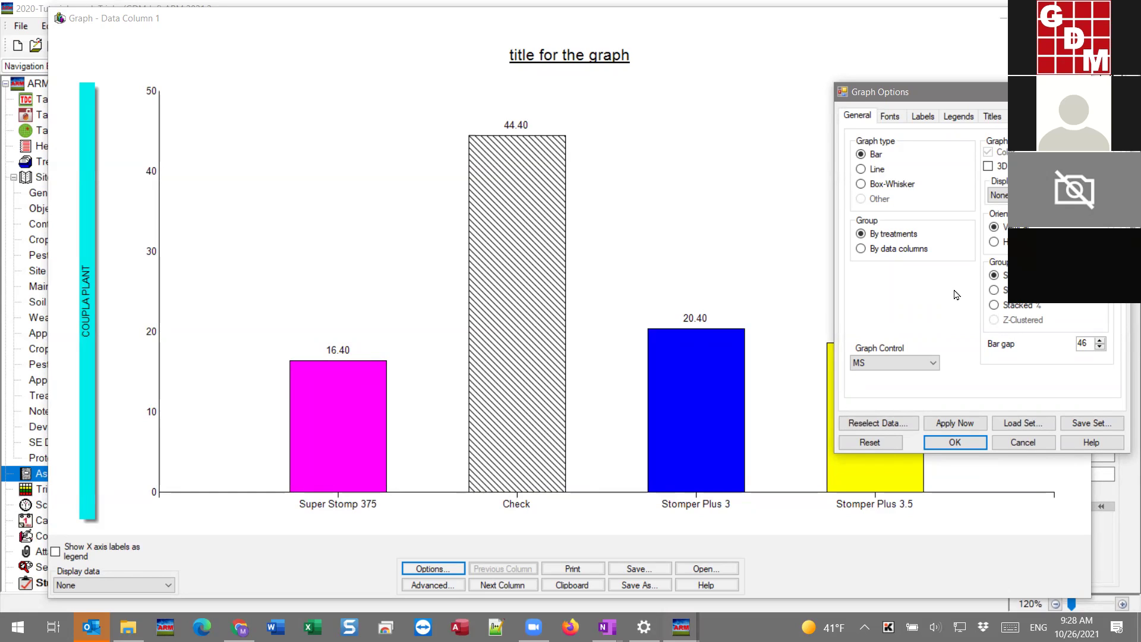
click(884, 424)
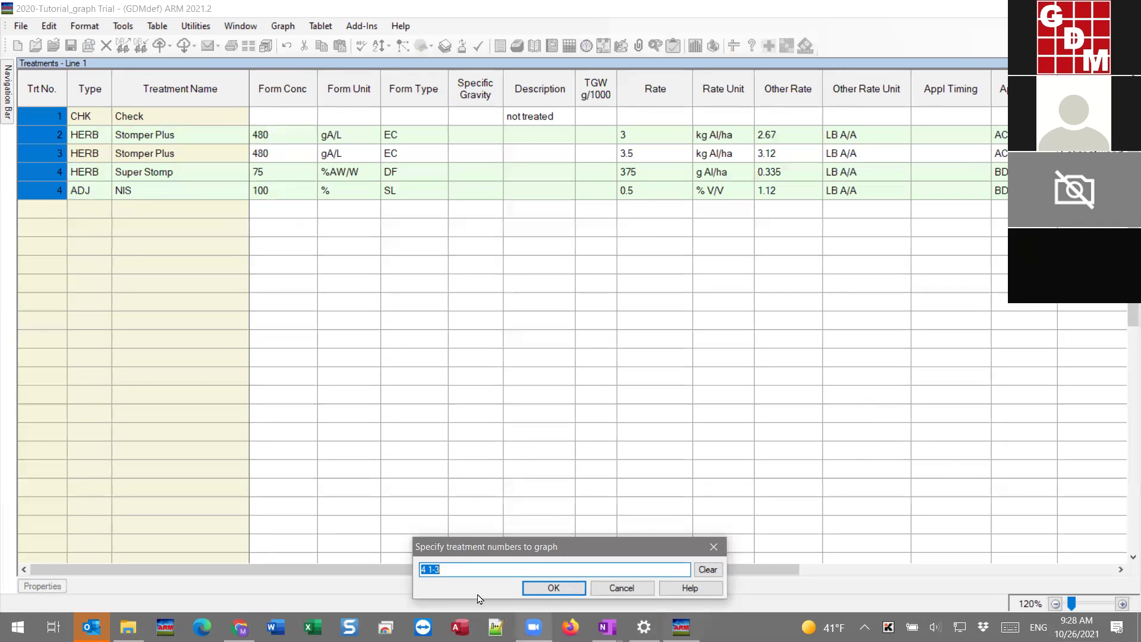
click(708, 570)
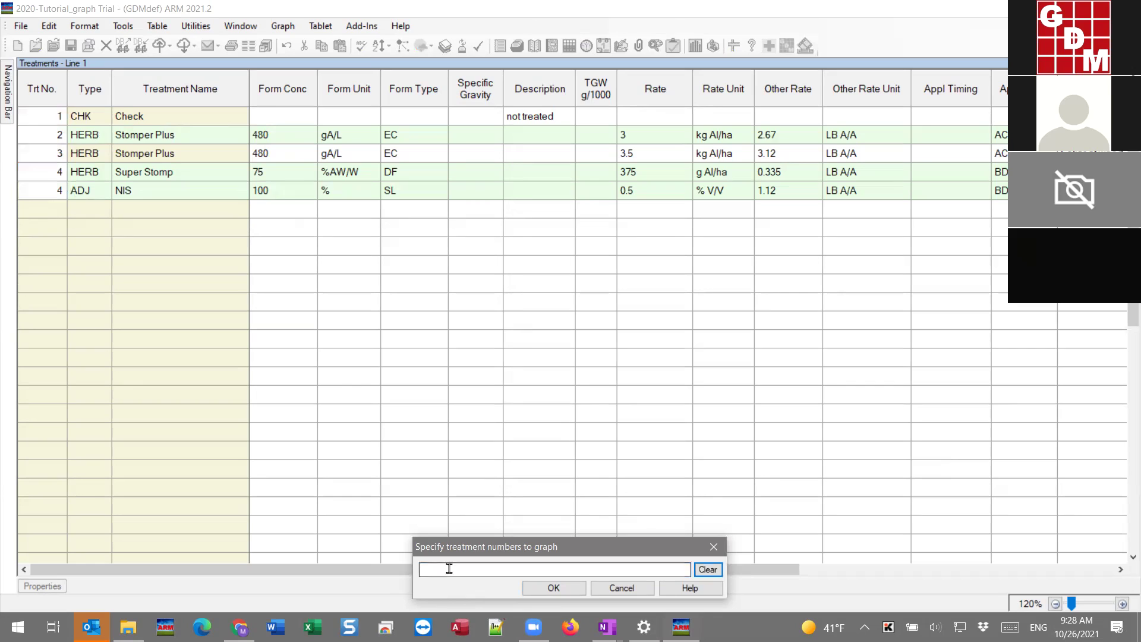
click(39, 119)
drag(39, 134, 37, 171)
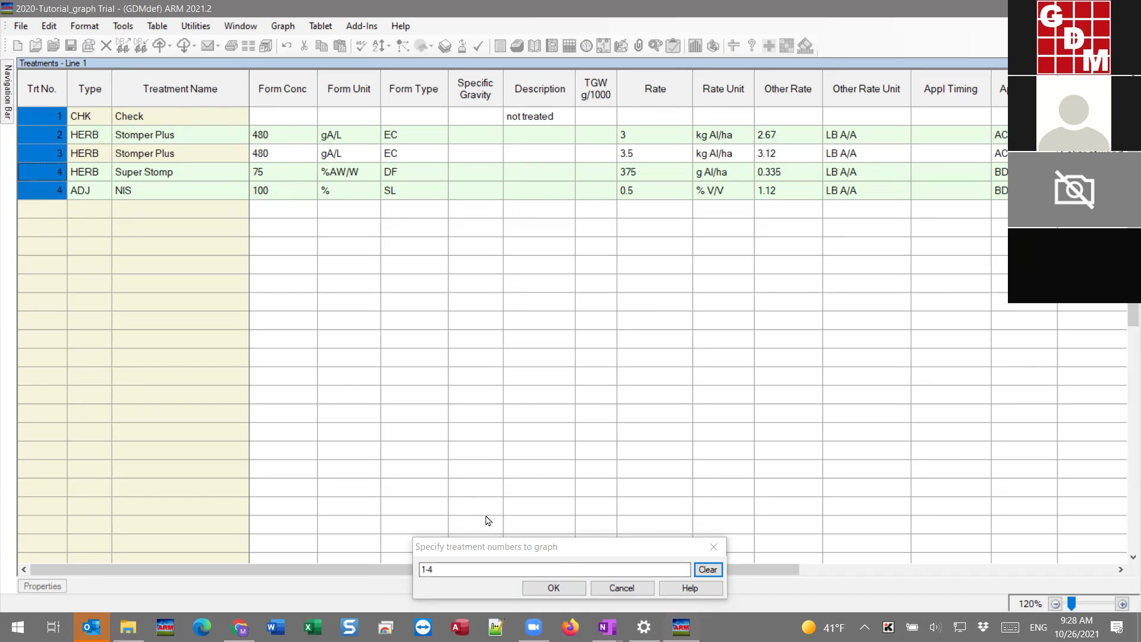
click(567, 588)
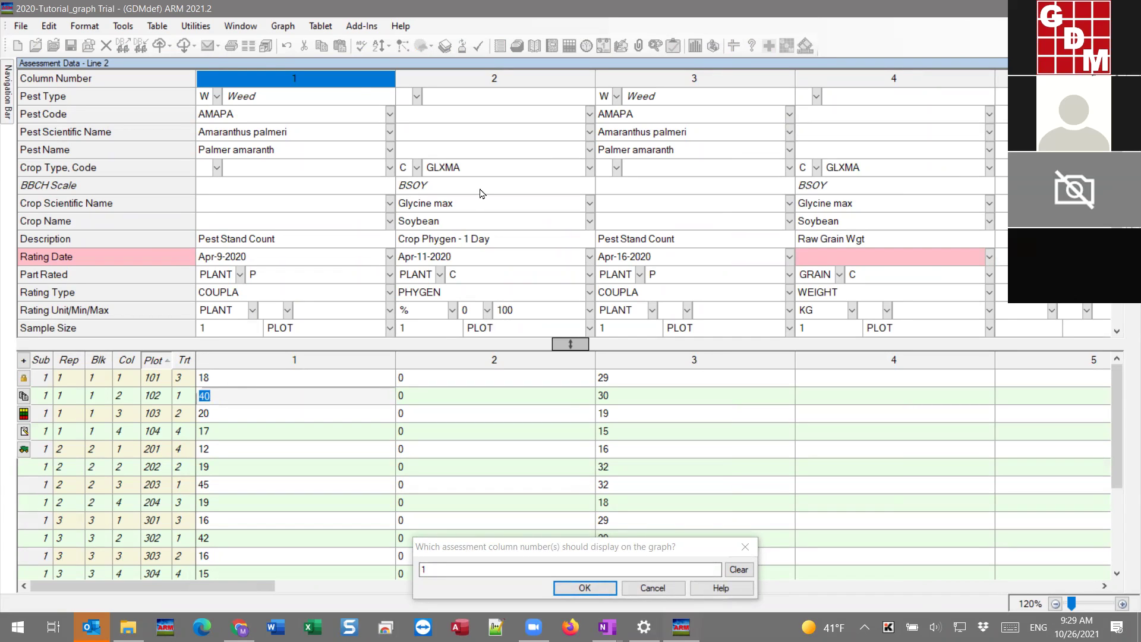
Put assessment columns 1 and 3 on one graph, keeping Rating Type and Rating Unit/Min/Max as label fields.
click(635, 82)
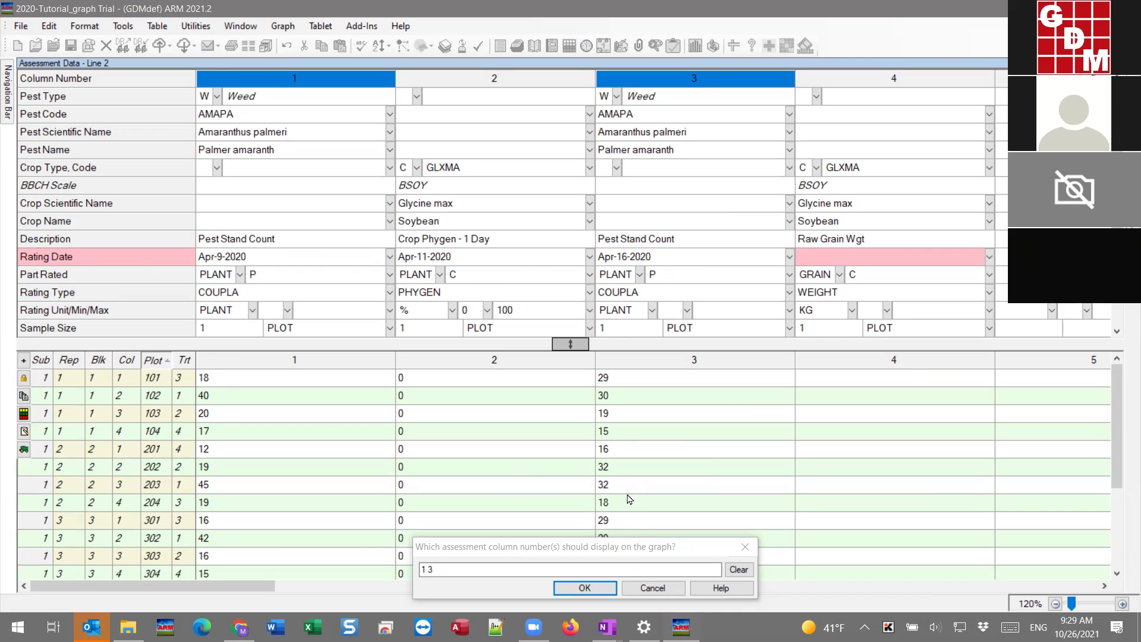
click(585, 588)
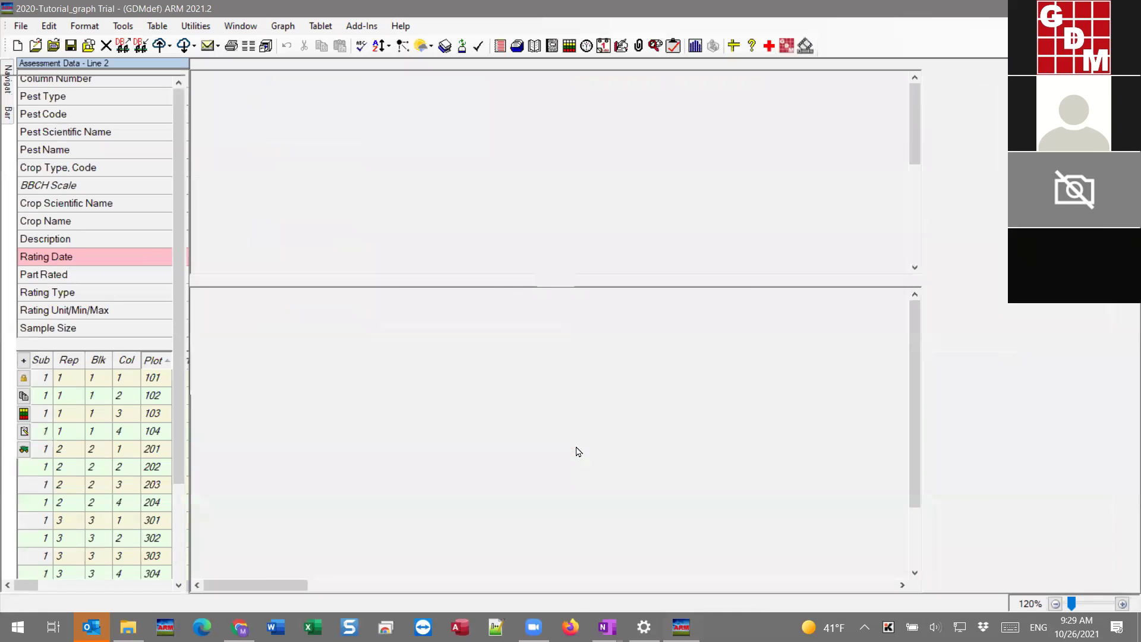
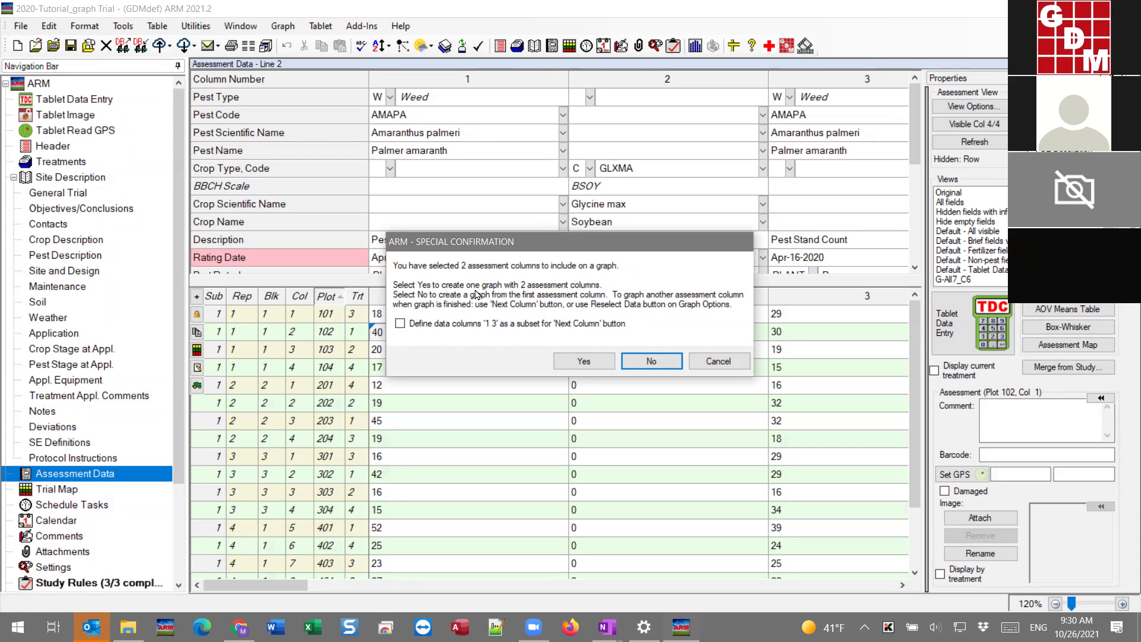
click(570, 362)
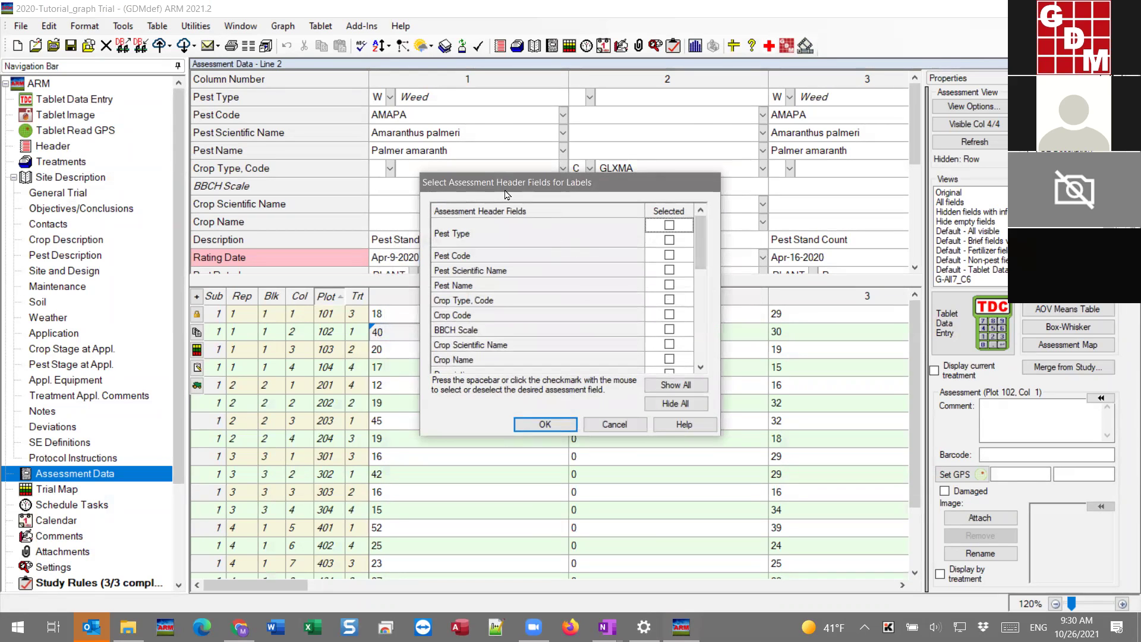
drag(701, 243, 704, 285)
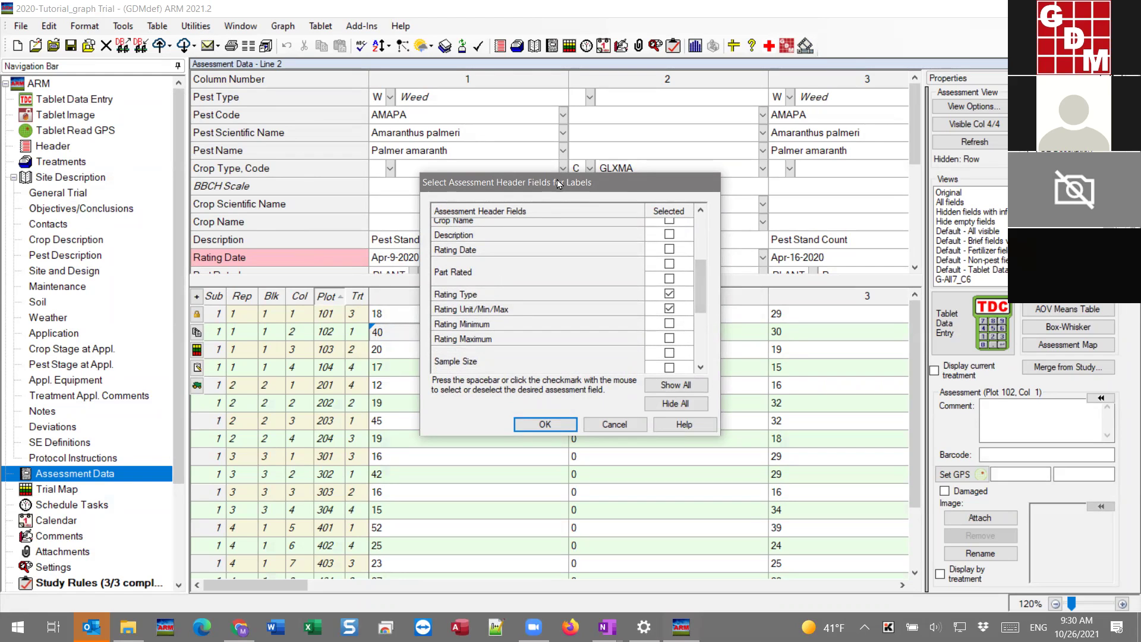
drag(557, 181, 596, 301)
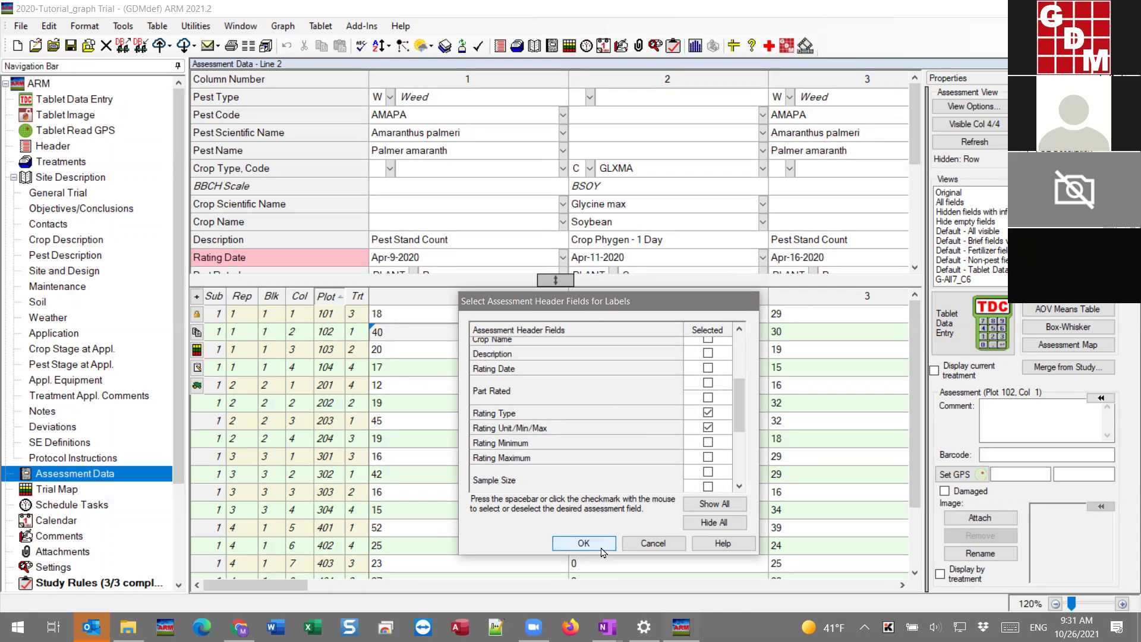
click(582, 542)
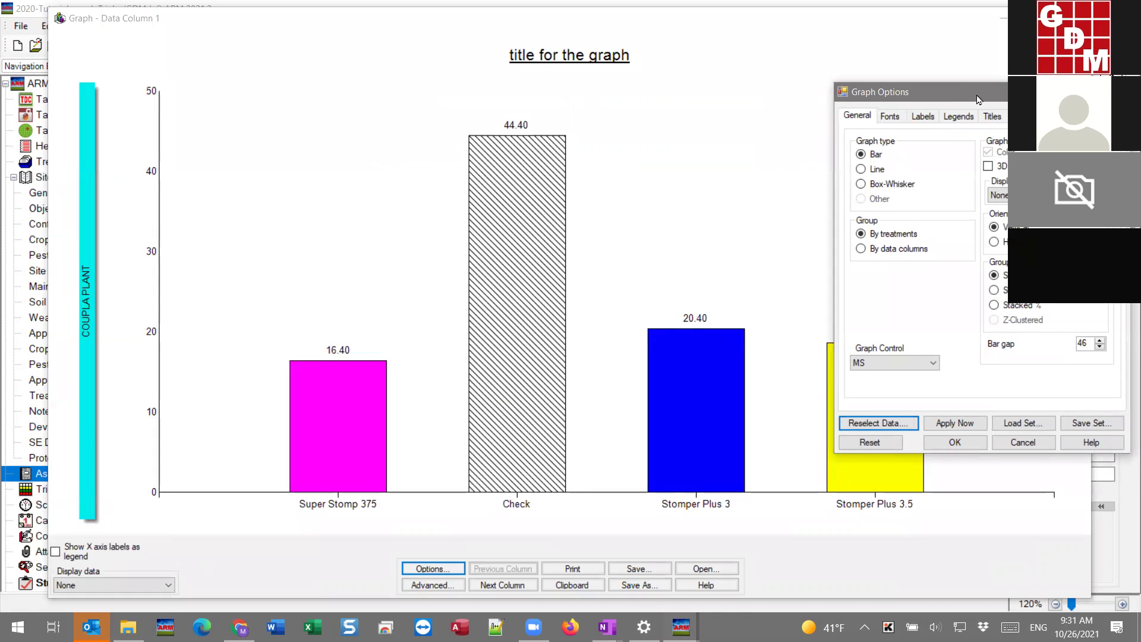
Apply the reselected data to the graph and show the X axis labels as a legend.
drag(978, 100, 976, 123)
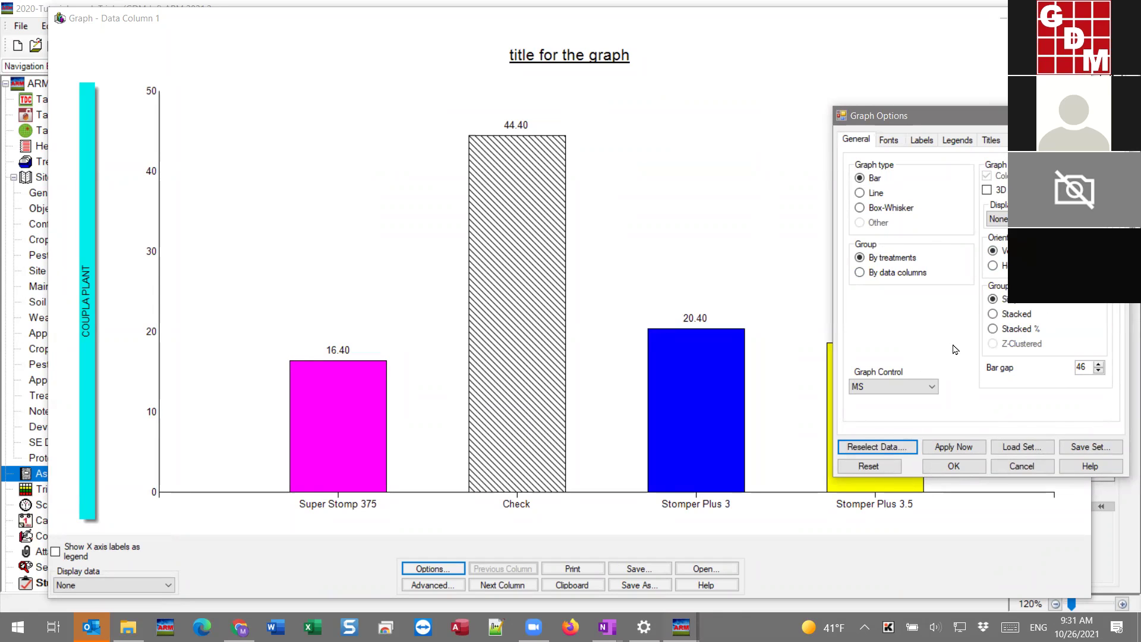
click(973, 448)
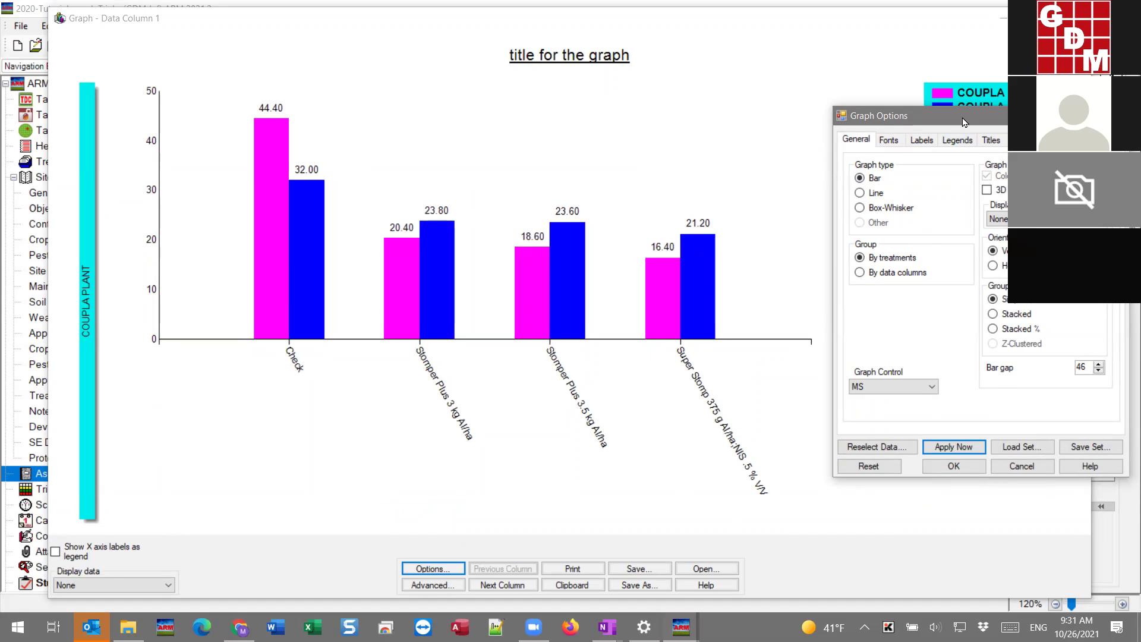
drag(964, 122, 963, 144)
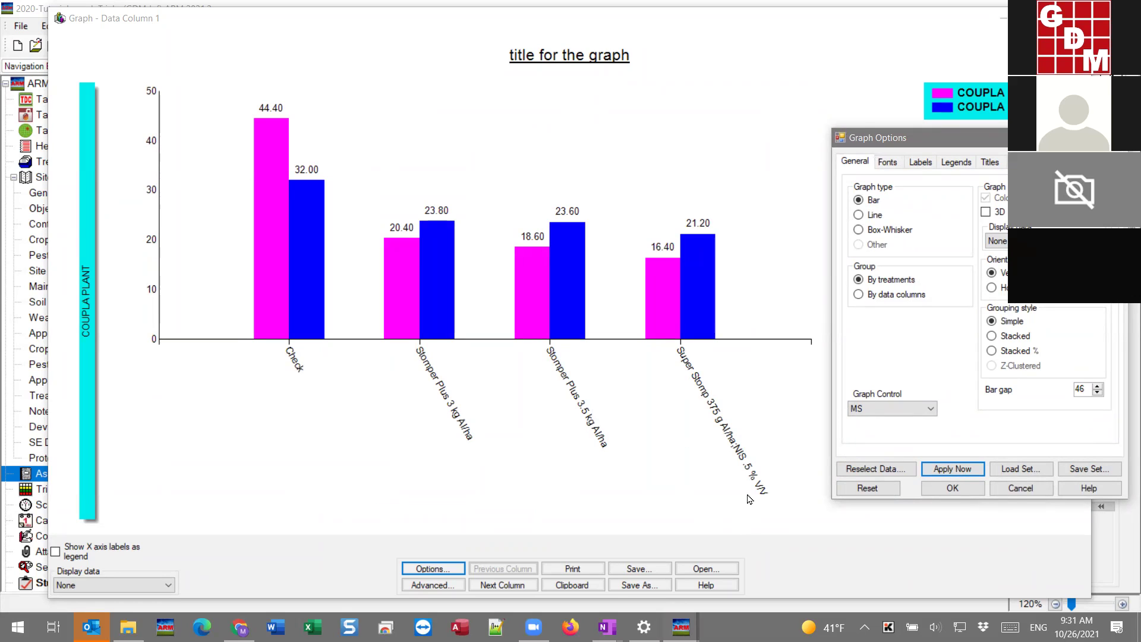
click(952, 488)
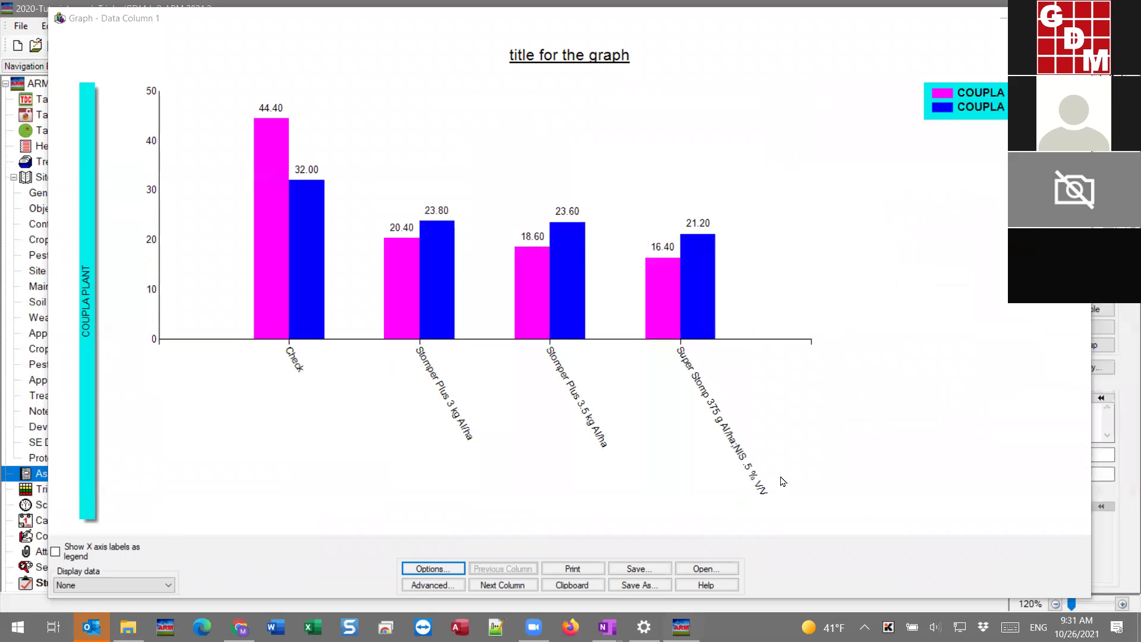
click(76, 550)
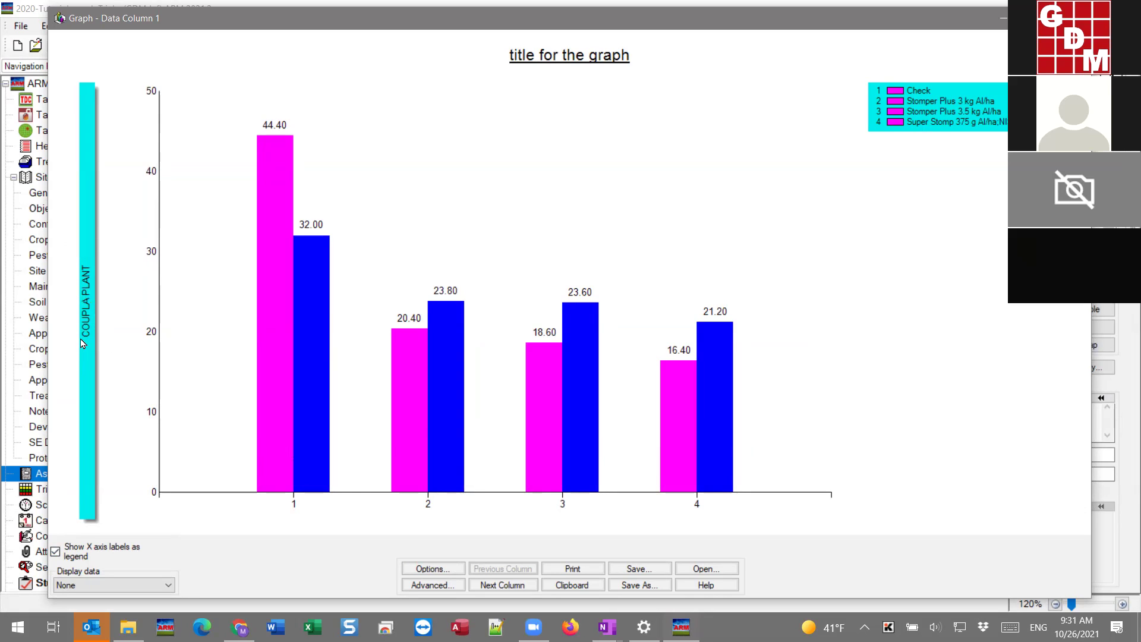
Remove Rating Type from the assessment header fields used for the graph's legend text.
click(432, 570)
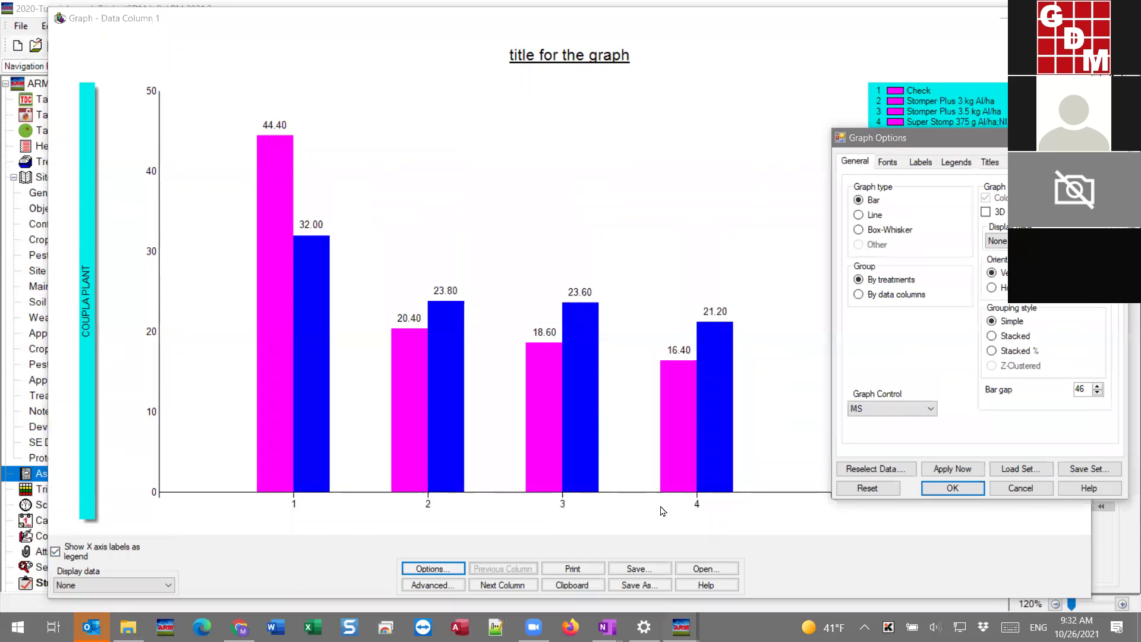
click(931, 165)
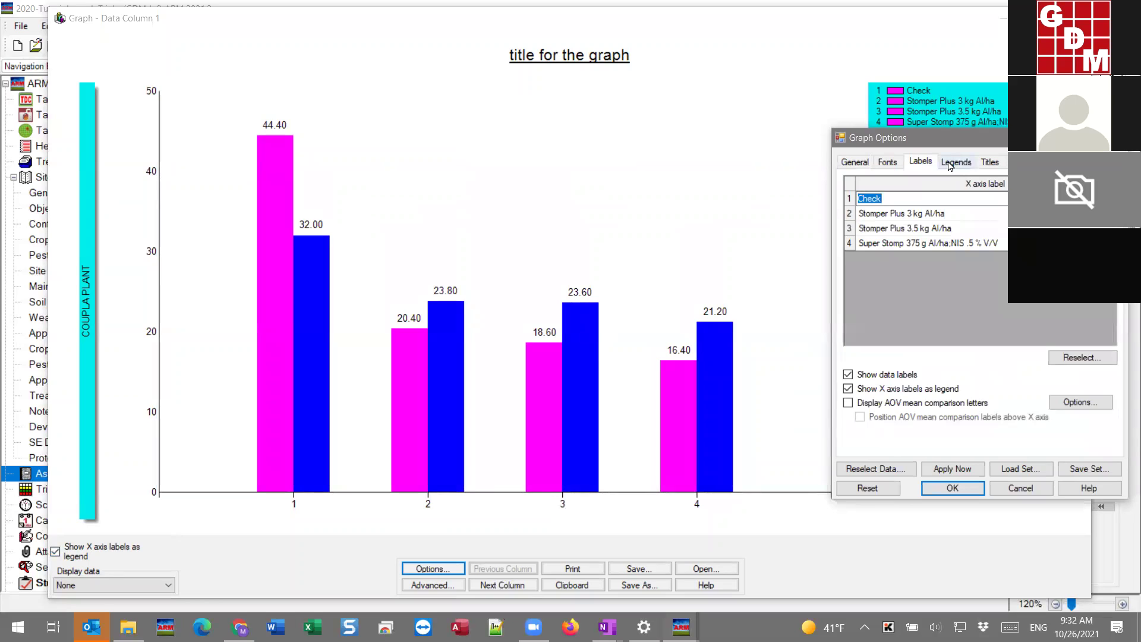
click(951, 164)
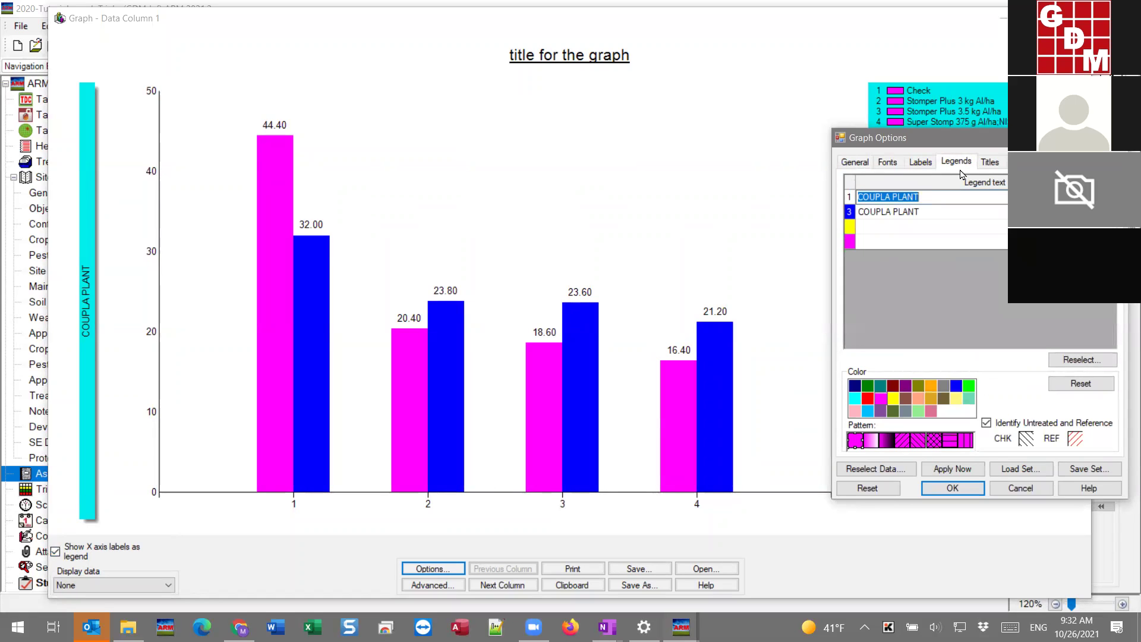
drag(1002, 142, 1006, 216)
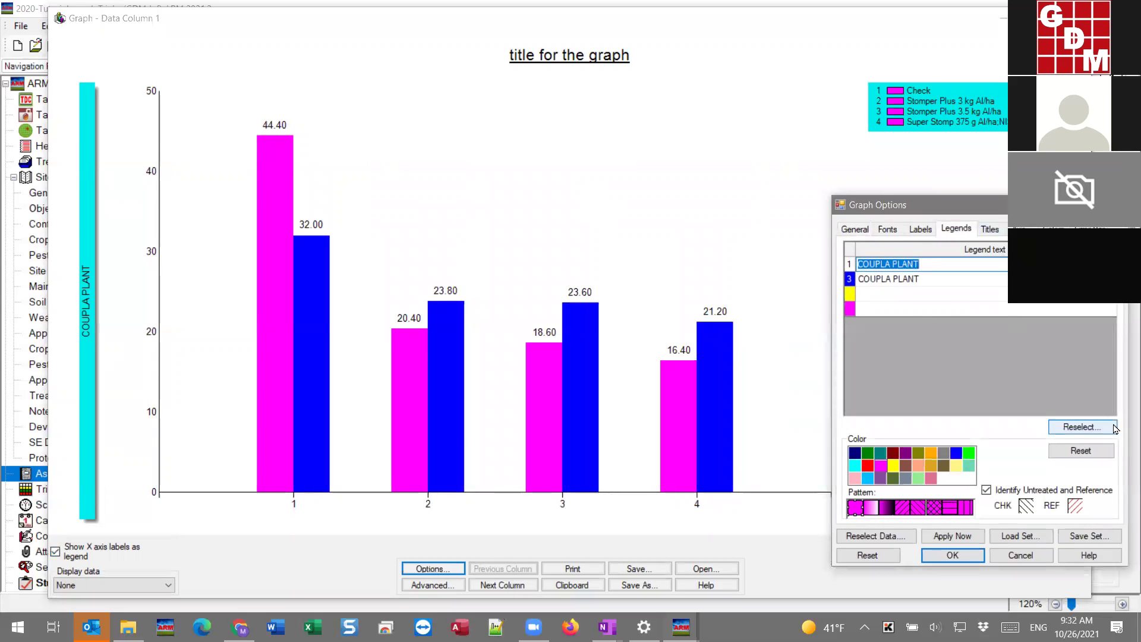
click(1086, 428)
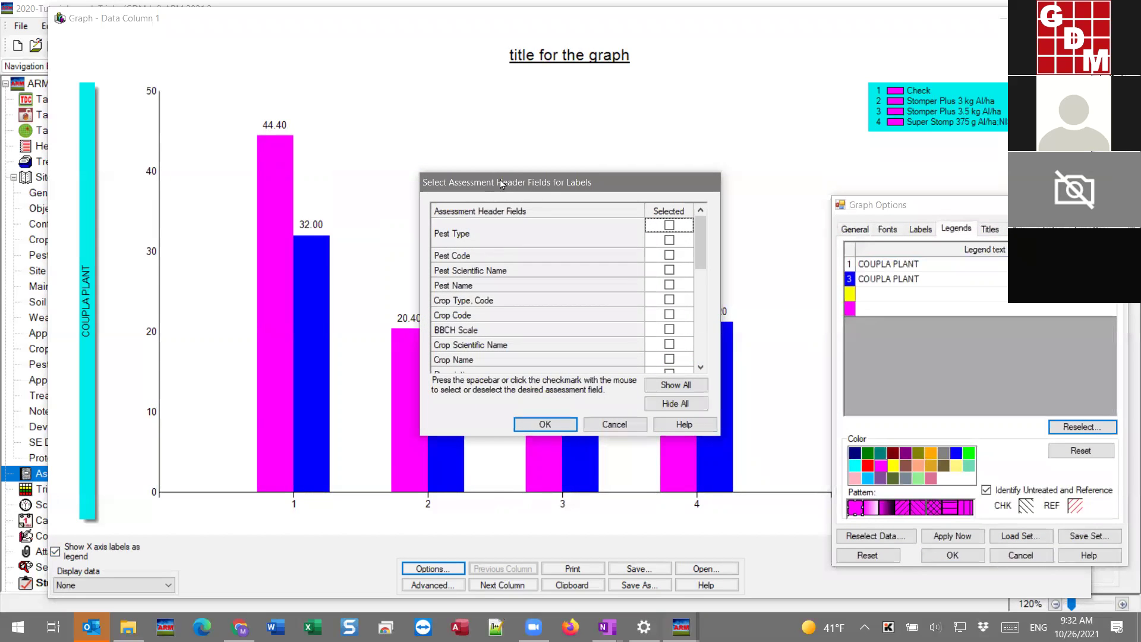
drag(534, 189, 663, 212)
drag(830, 279, 829, 328)
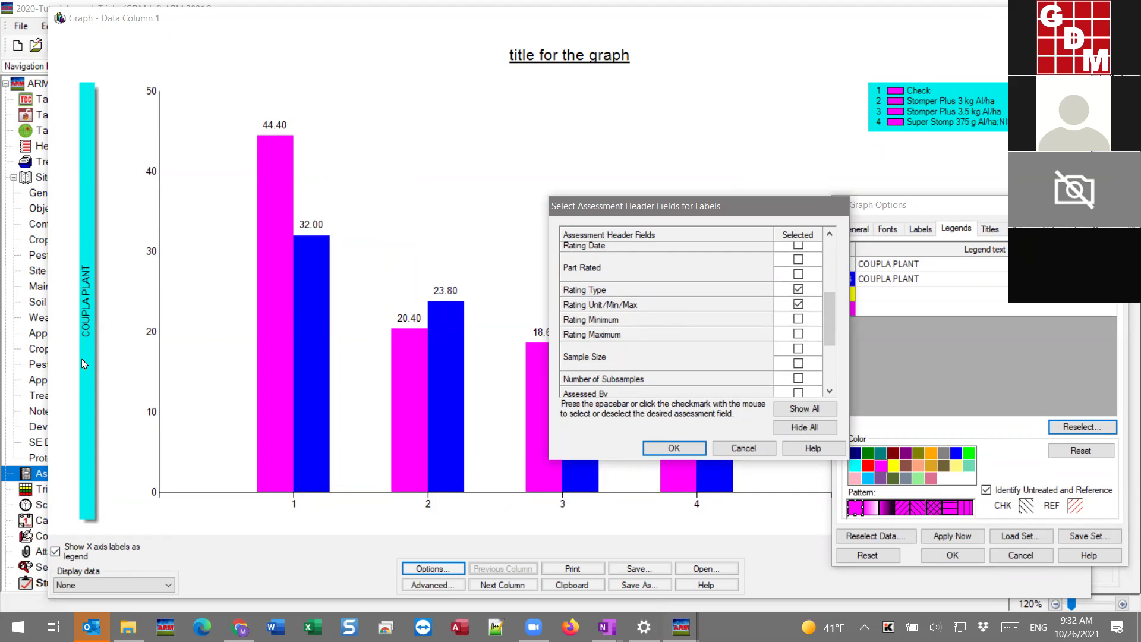
click(797, 291)
click(692, 450)
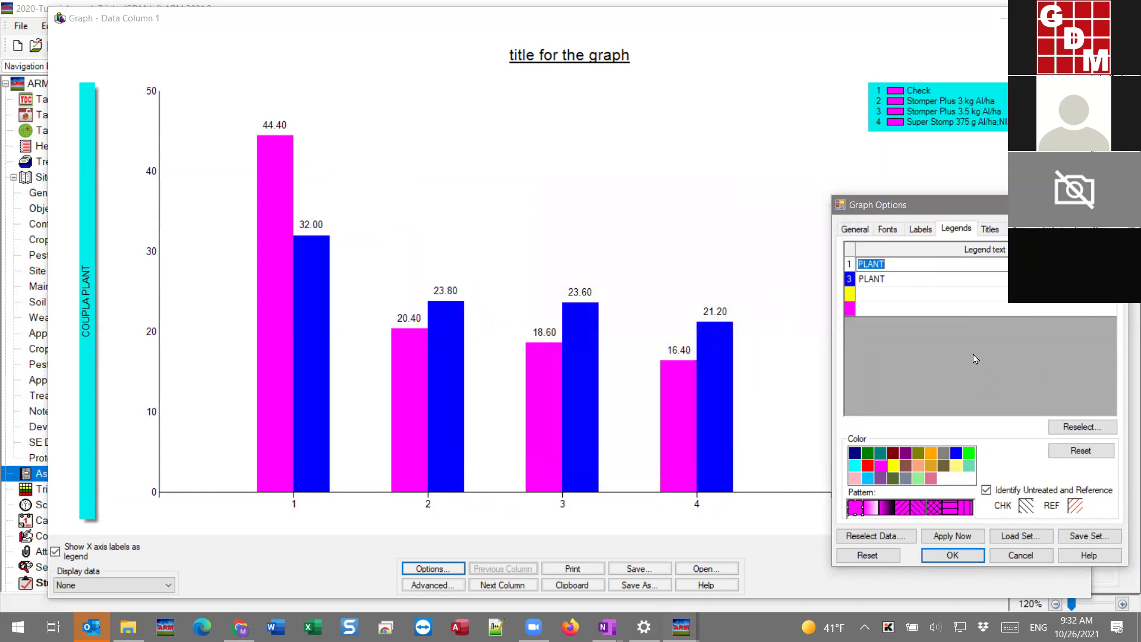
Apply the new legend text and stop showing the X axis labels as a legend.
click(964, 540)
drag(1095, 206, 1011, 204)
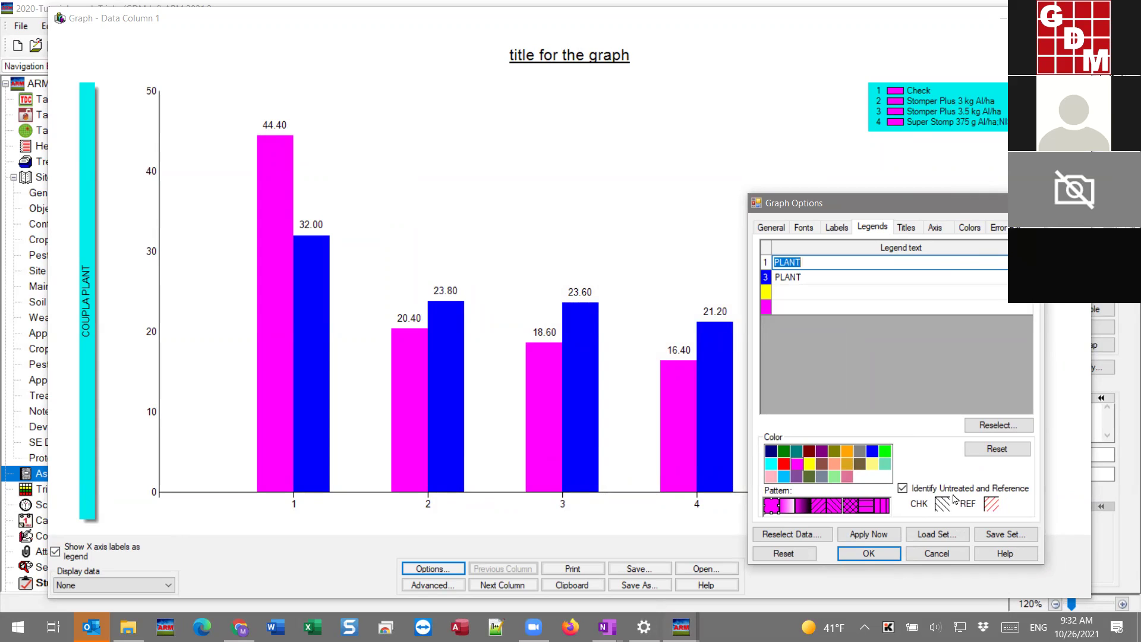
click(880, 556)
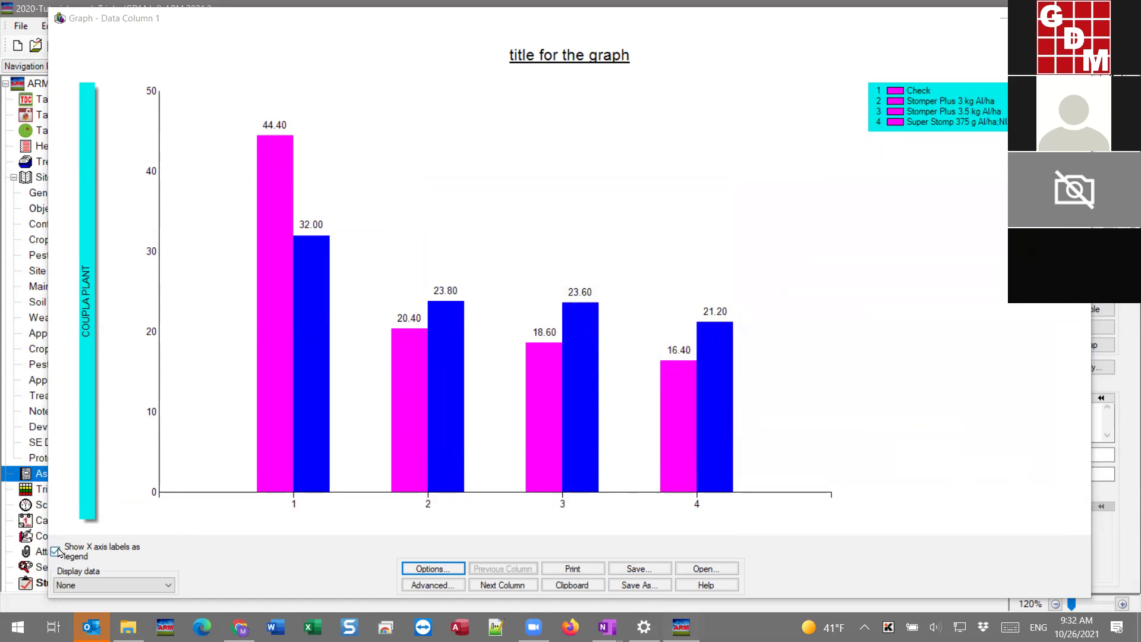
click(94, 552)
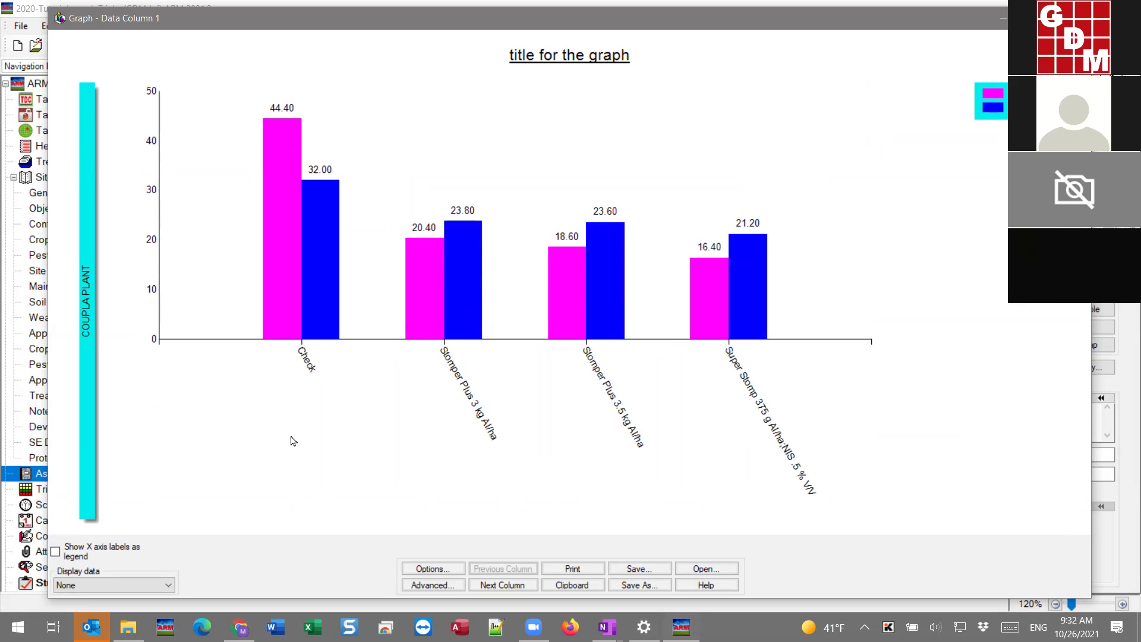
Replace Rating Unit/Min/Max with Rating Date as the assessment header field for the legend text and apply it to the graph.
click(429, 569)
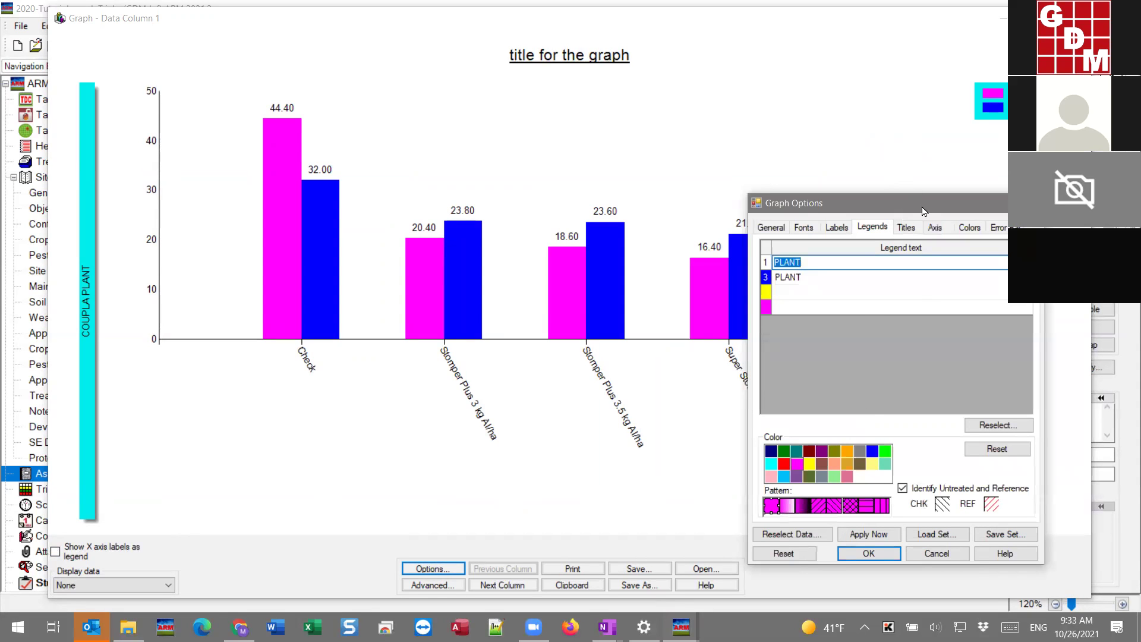
drag(923, 211, 1017, 199)
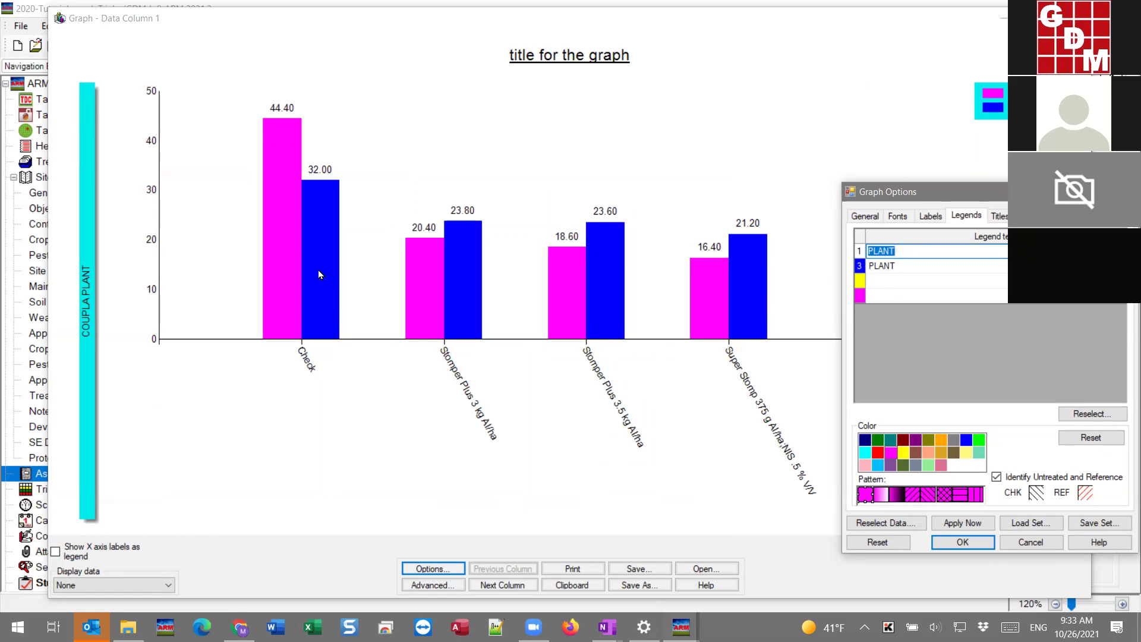
click(1082, 416)
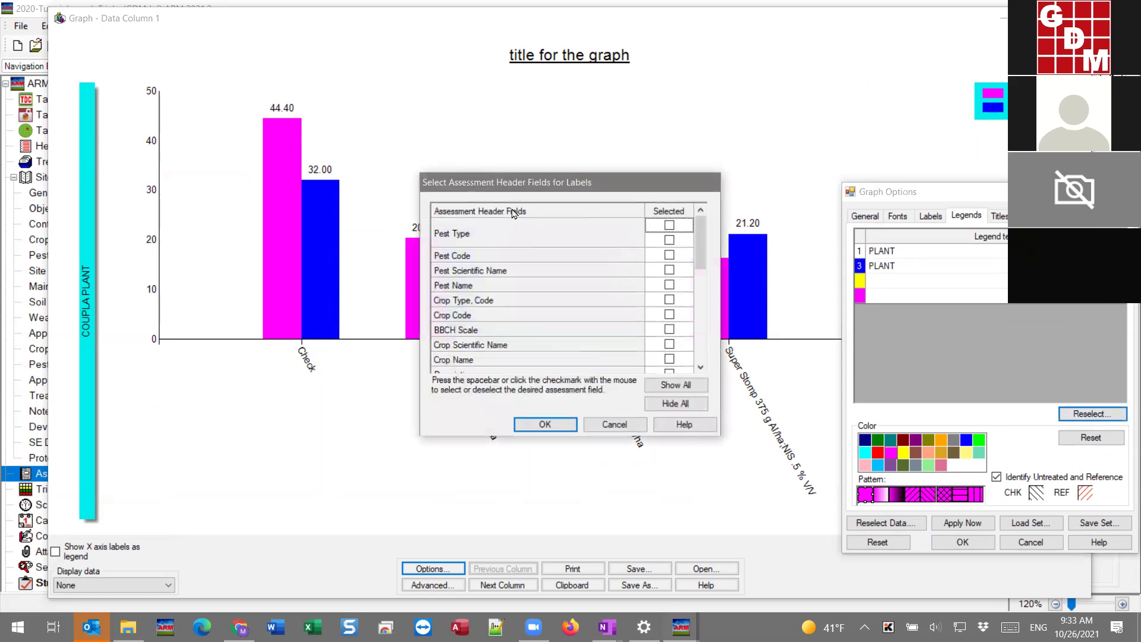
drag(704, 261, 704, 299)
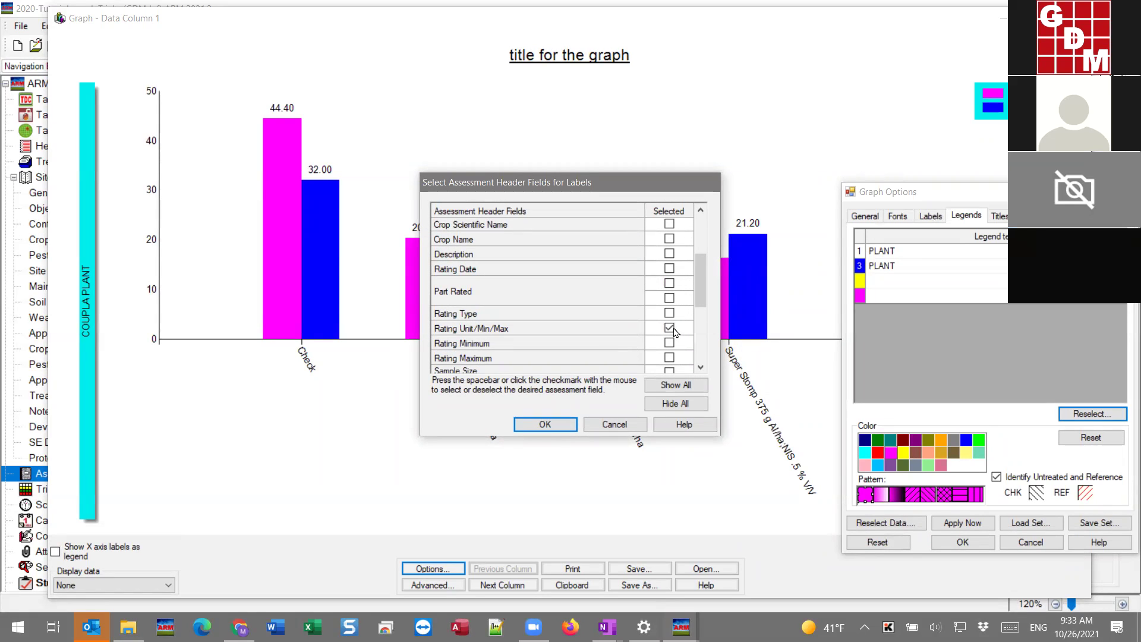
click(669, 329)
click(669, 269)
mouse_move(700, 286)
mouse_down()
mouse_move(702, 334)
mouse_move(700, 267)
mouse_up()
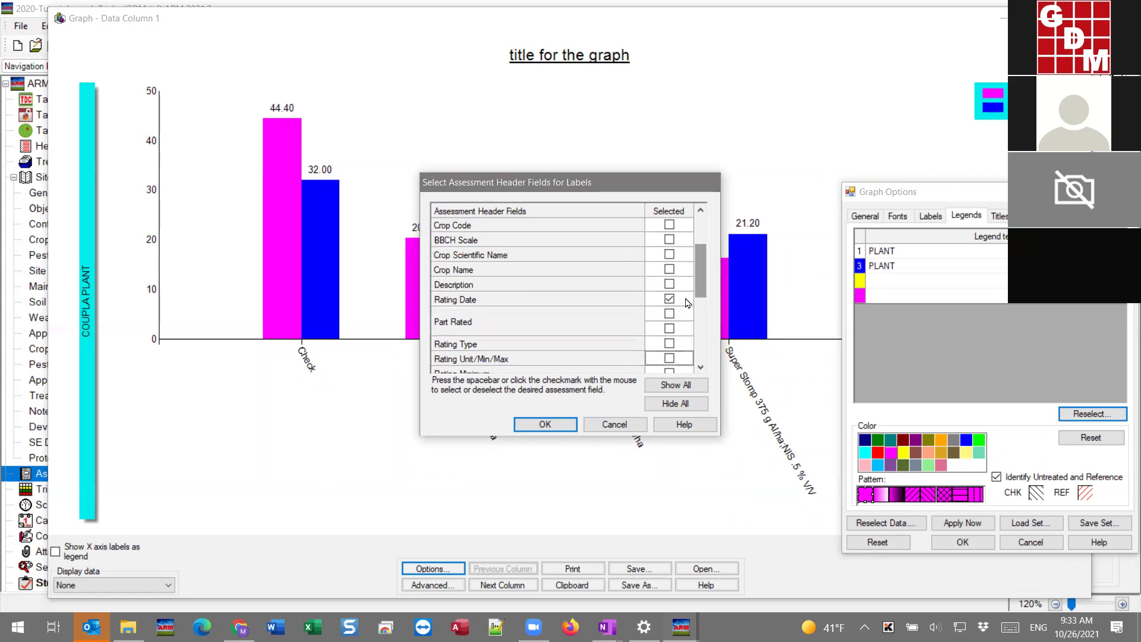
click(547, 425)
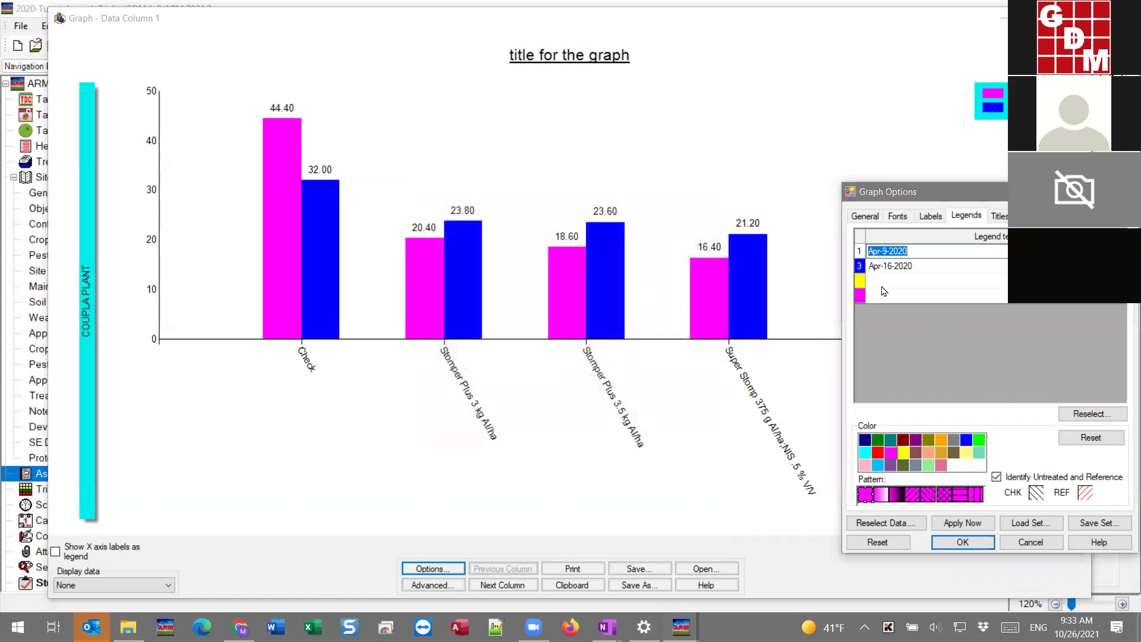
click(963, 524)
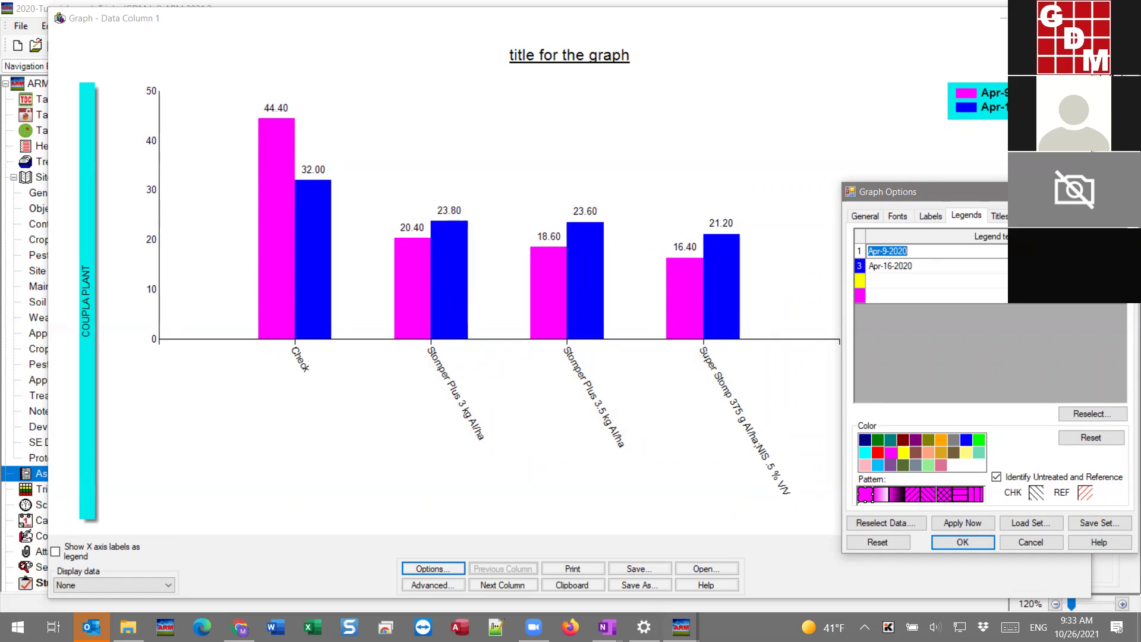
Change the graph type from Bar to Line and apply it.
drag(927, 192, 919, 168)
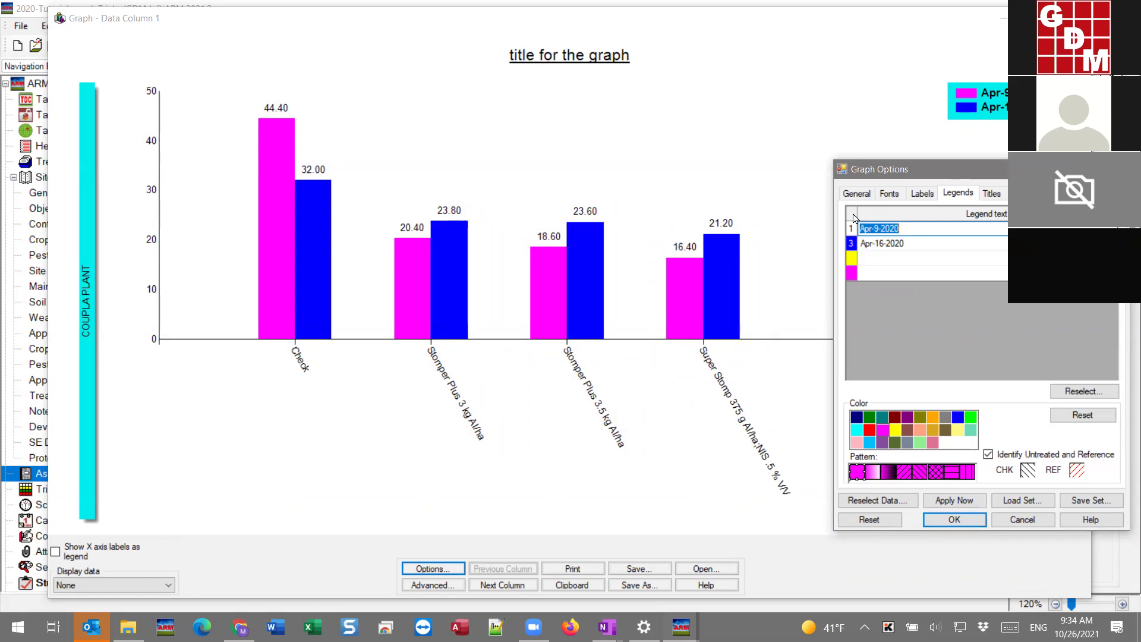
click(860, 192)
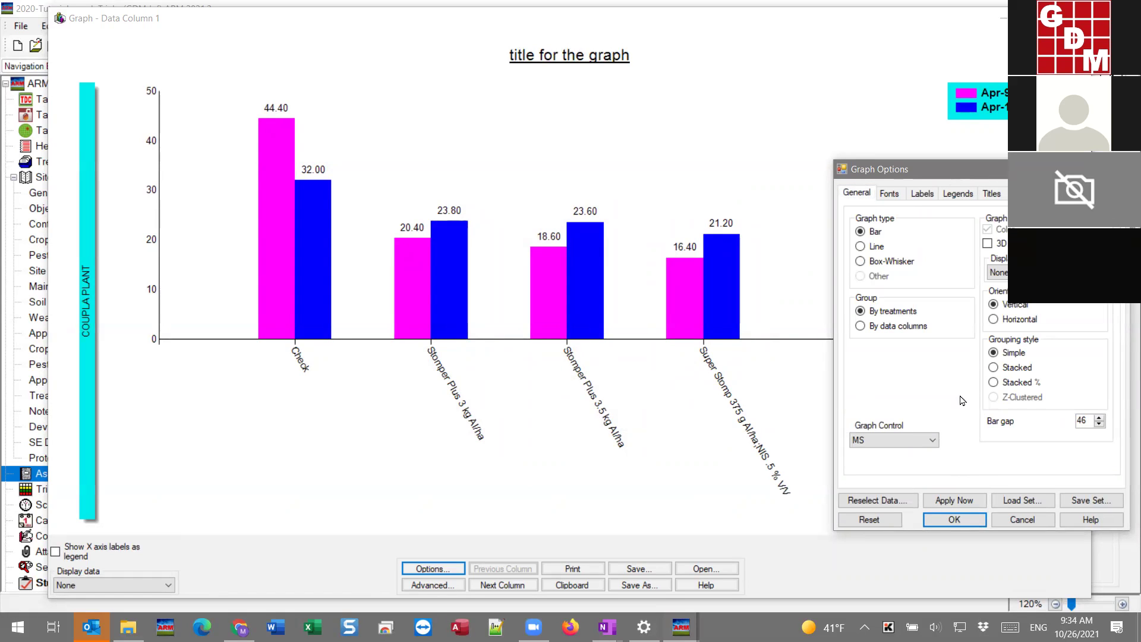
click(876, 246)
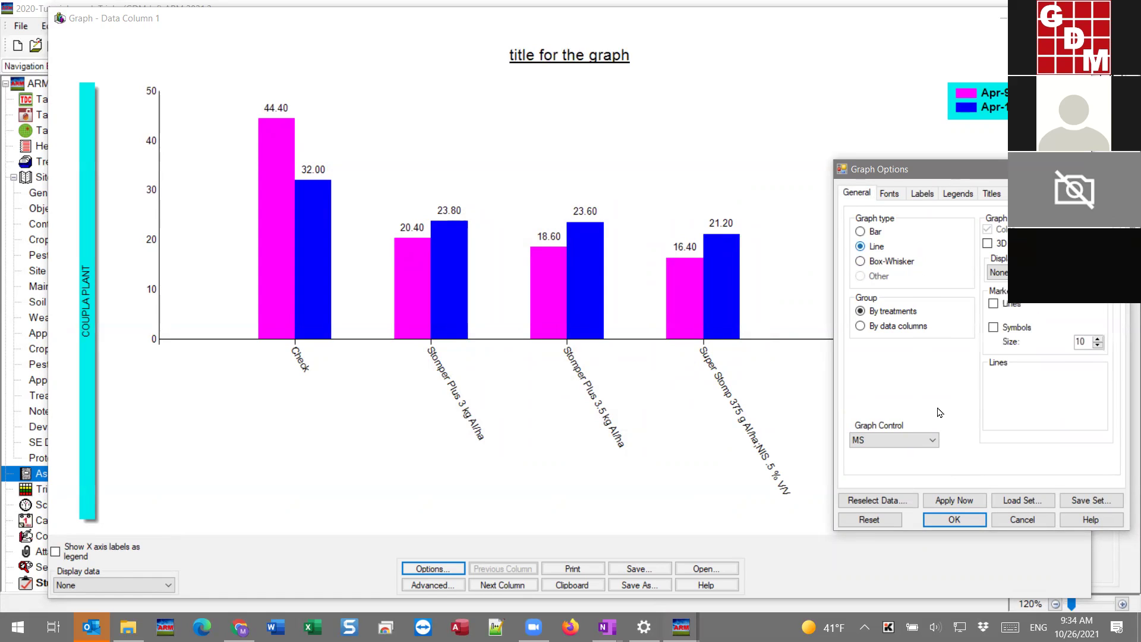
click(955, 500)
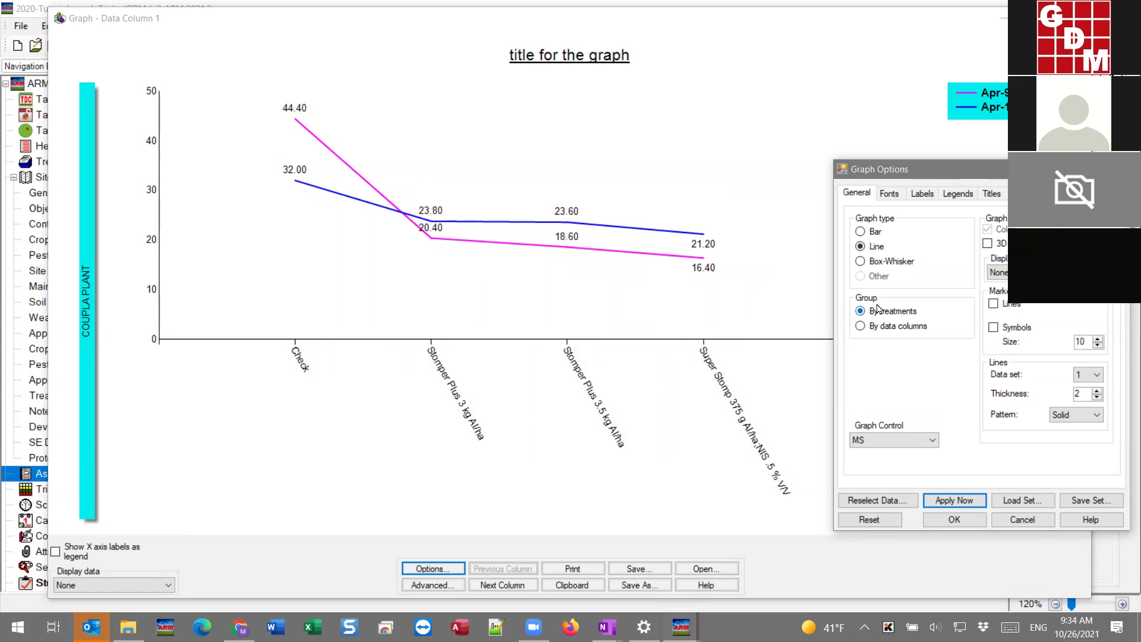
Group the line graph by data columns and apply the change.
mouse_move(879, 311)
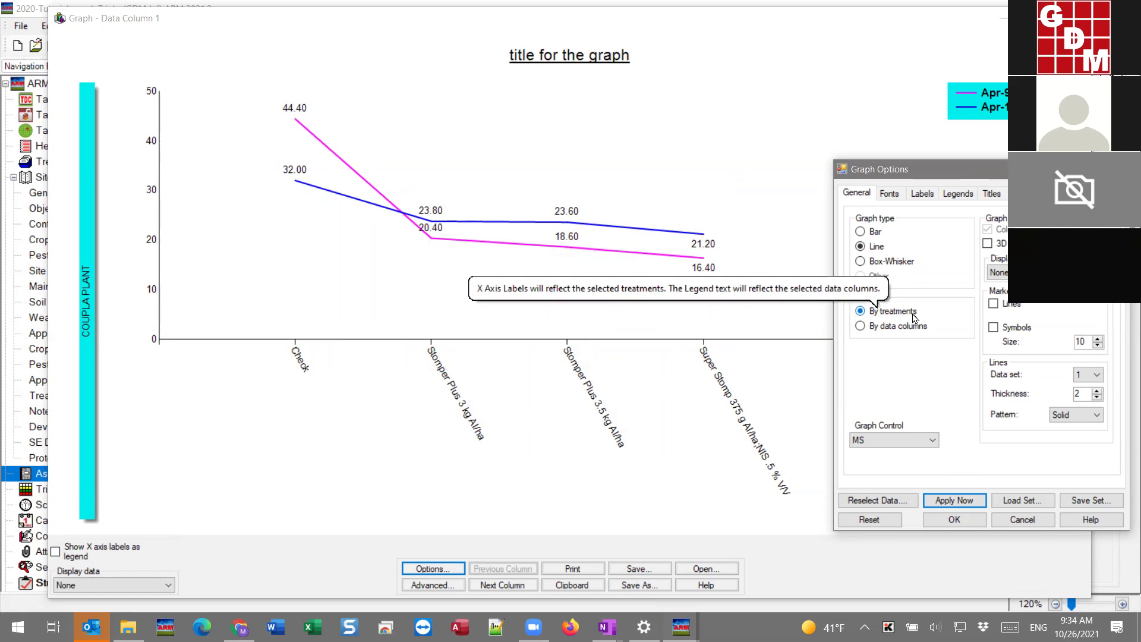
click(895, 327)
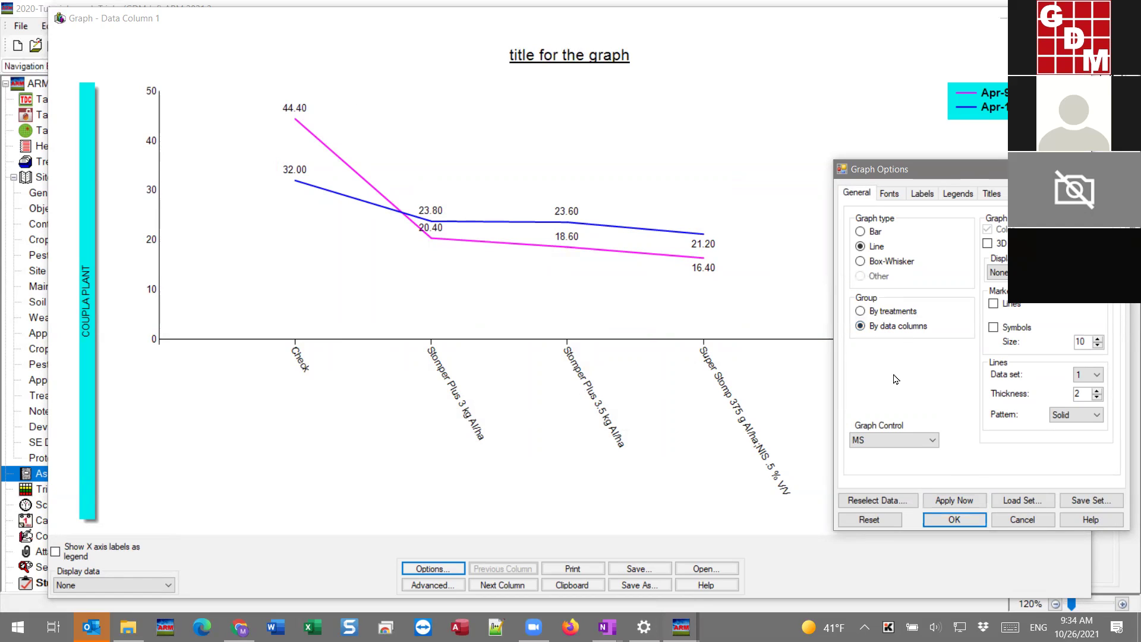
click(973, 502)
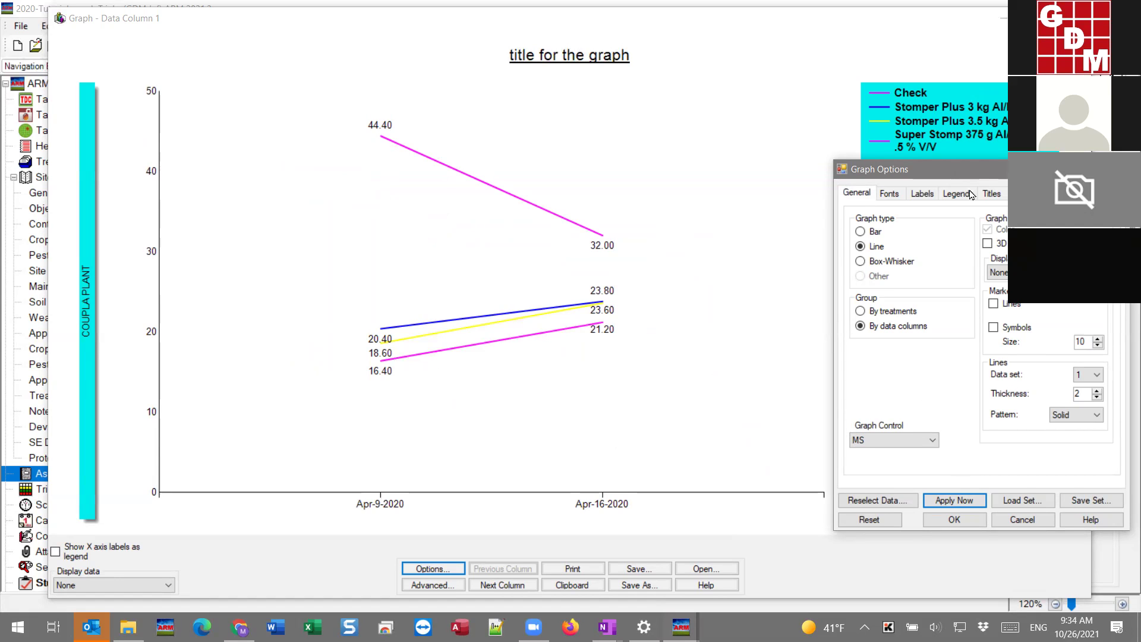
Recolor the Check treatment's line red in the legend settings and apply it.
drag(969, 170, 976, 217)
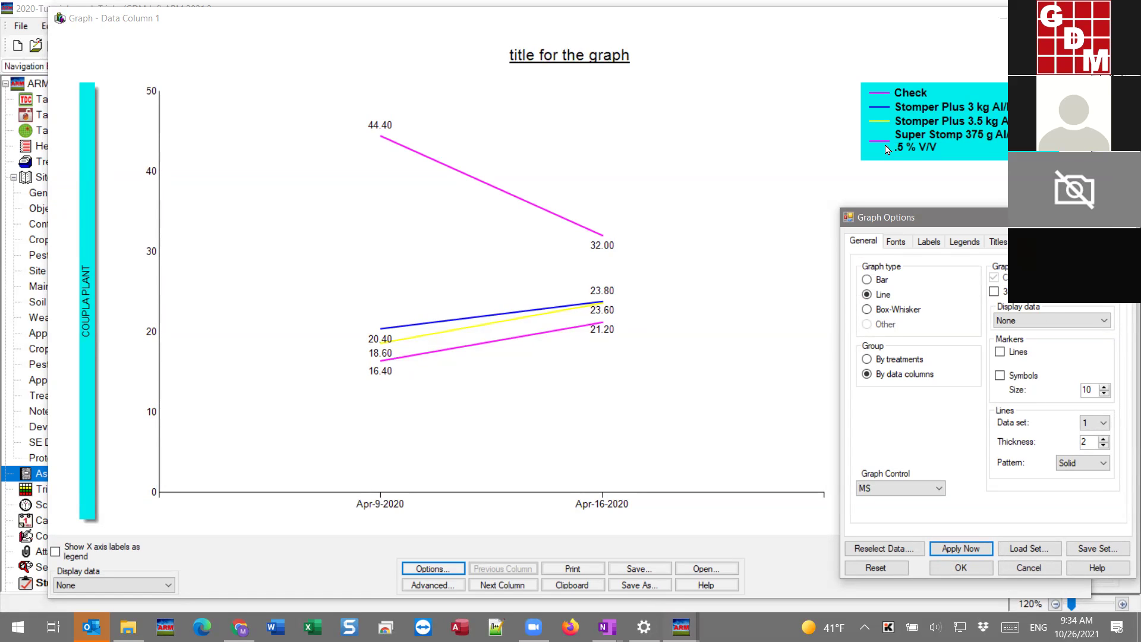
click(930, 244)
click(954, 246)
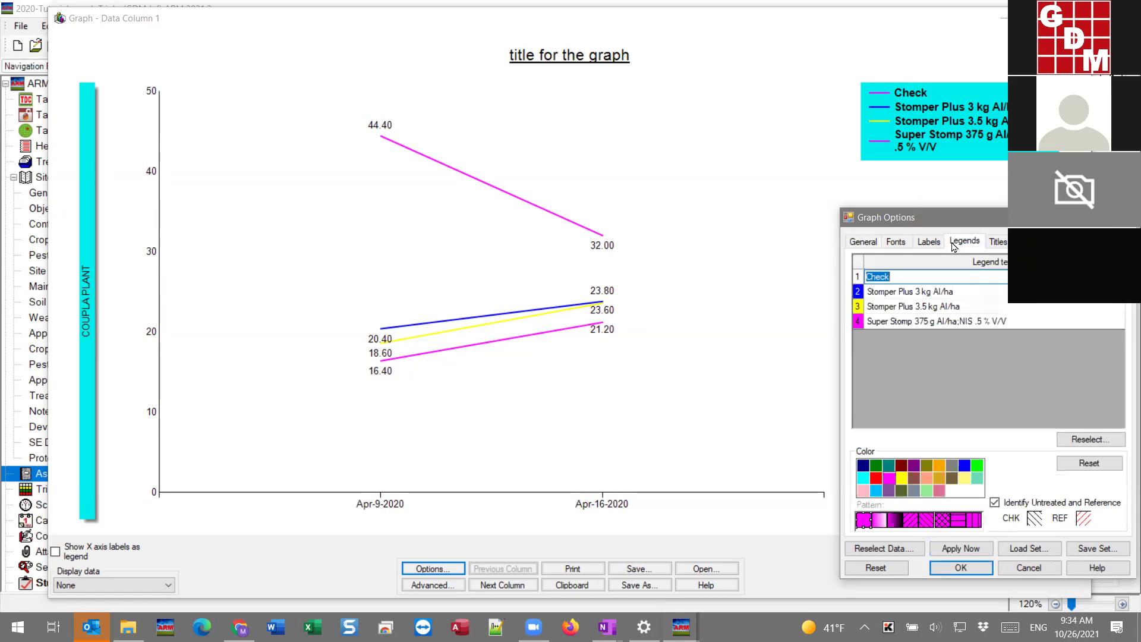
click(876, 480)
click(961, 550)
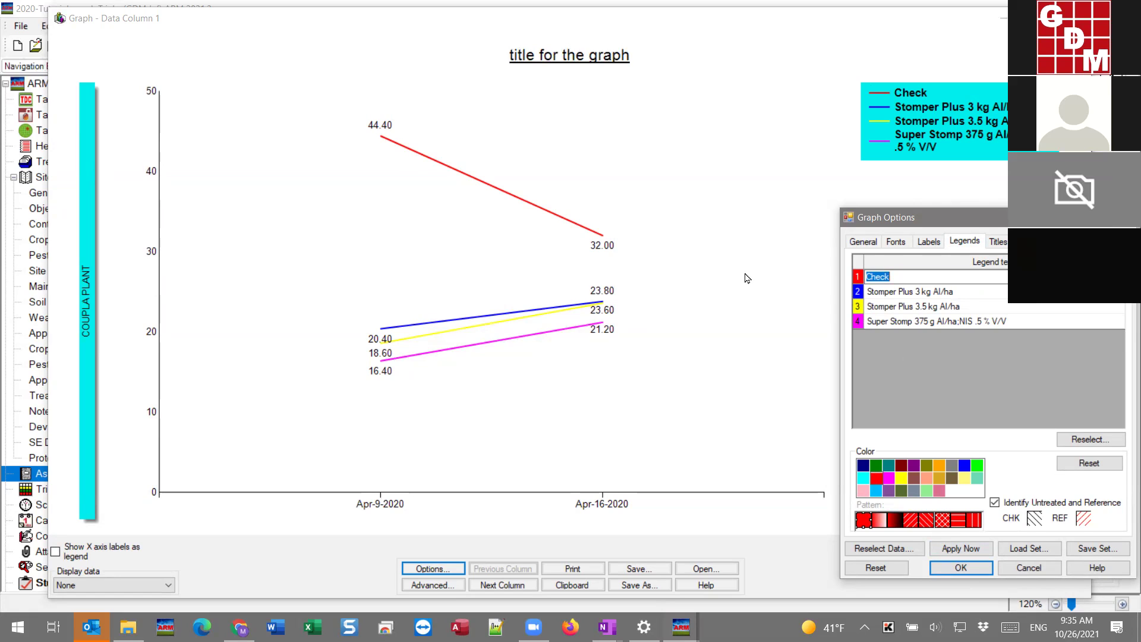
Add error bars with a percent value of 25 to the line graph.
click(866, 245)
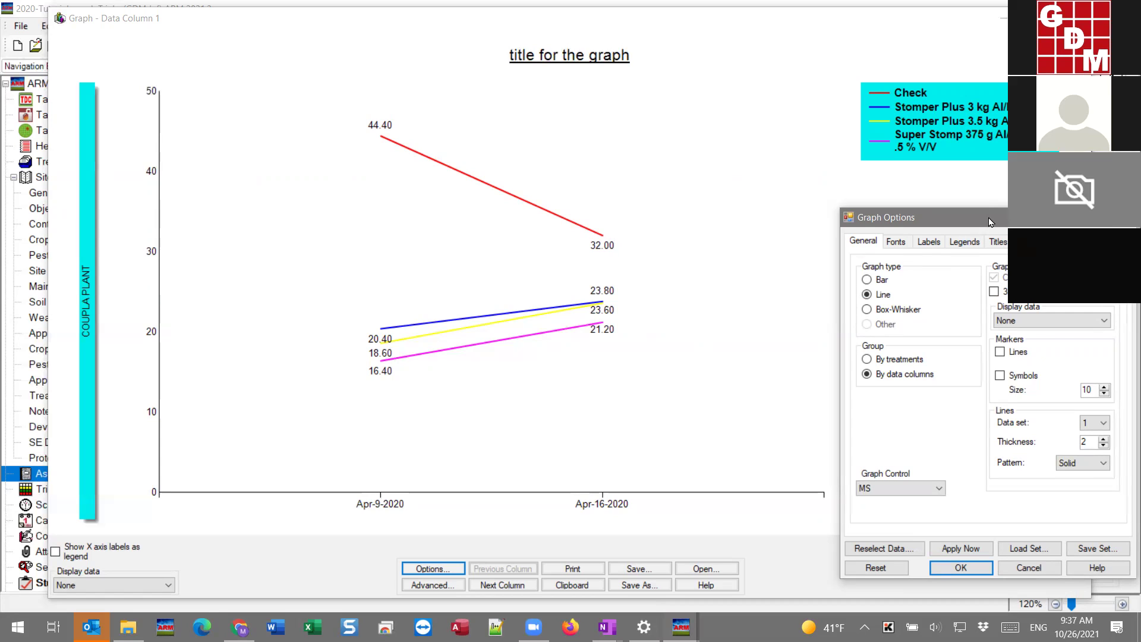
drag(990, 222, 991, 209)
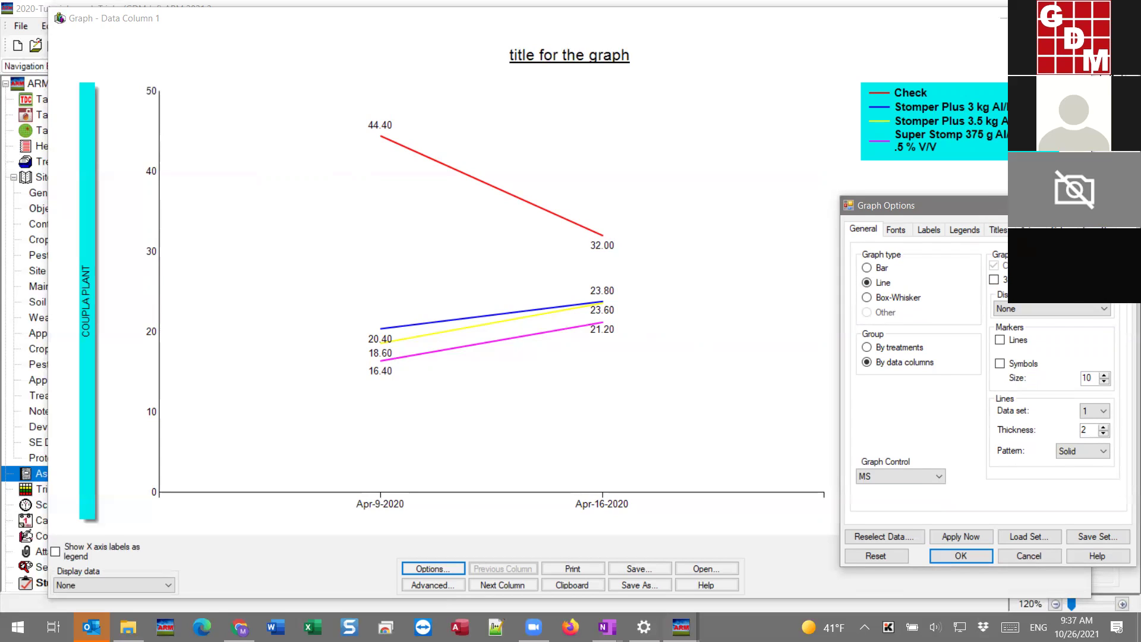
click(1097, 229)
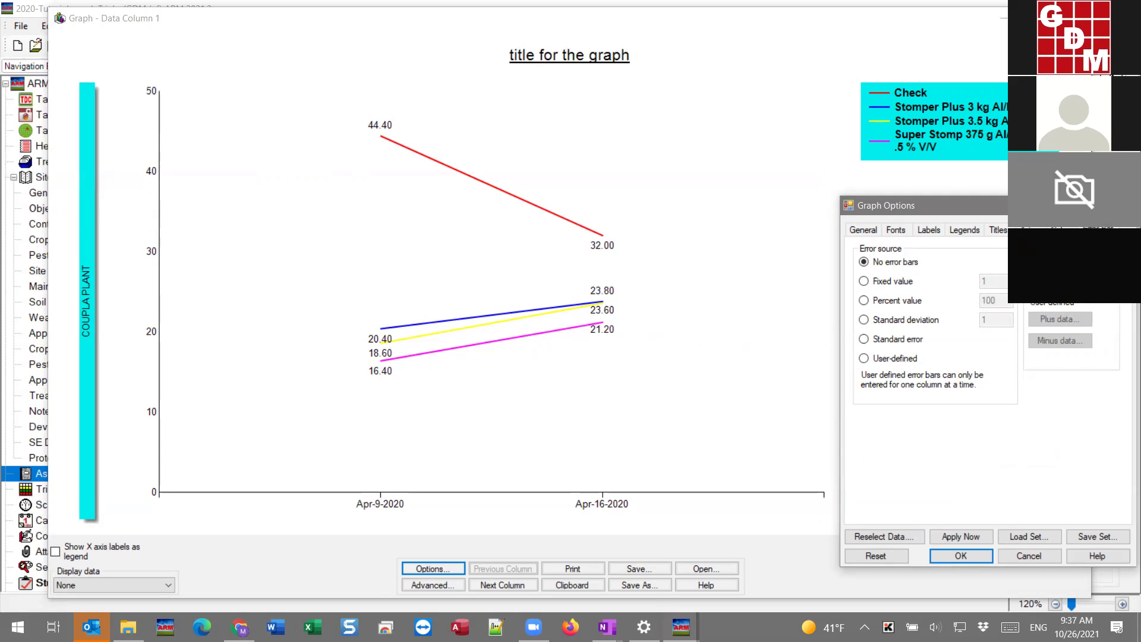
click(902, 301)
double_click(994, 300)
text(25)
click(960, 536)
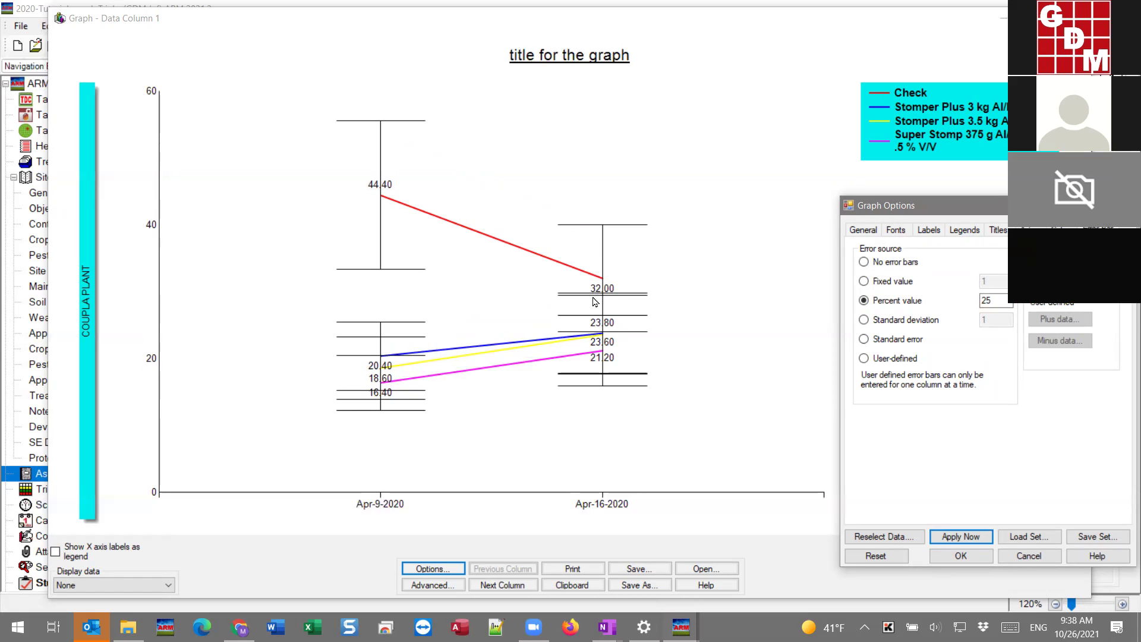
Set the error bars' percent value to 10 and apply it to the graph.
double_click(995, 297)
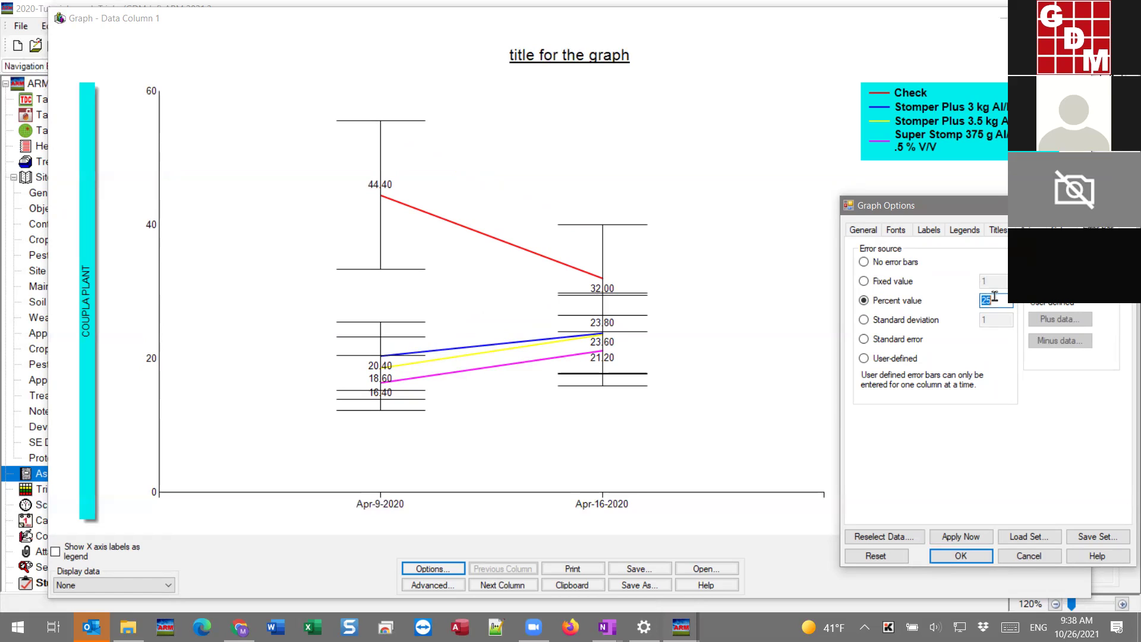
text(10)
click(979, 538)
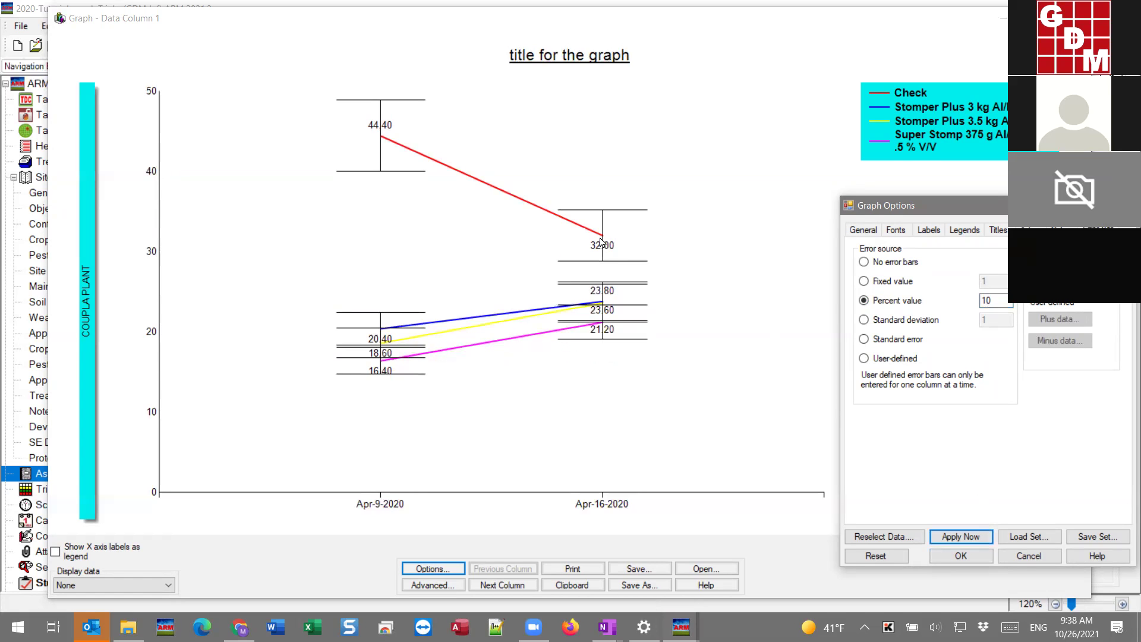
Show only horizontal grid lines on the graph through the axis settings and apply them.
click(961, 229)
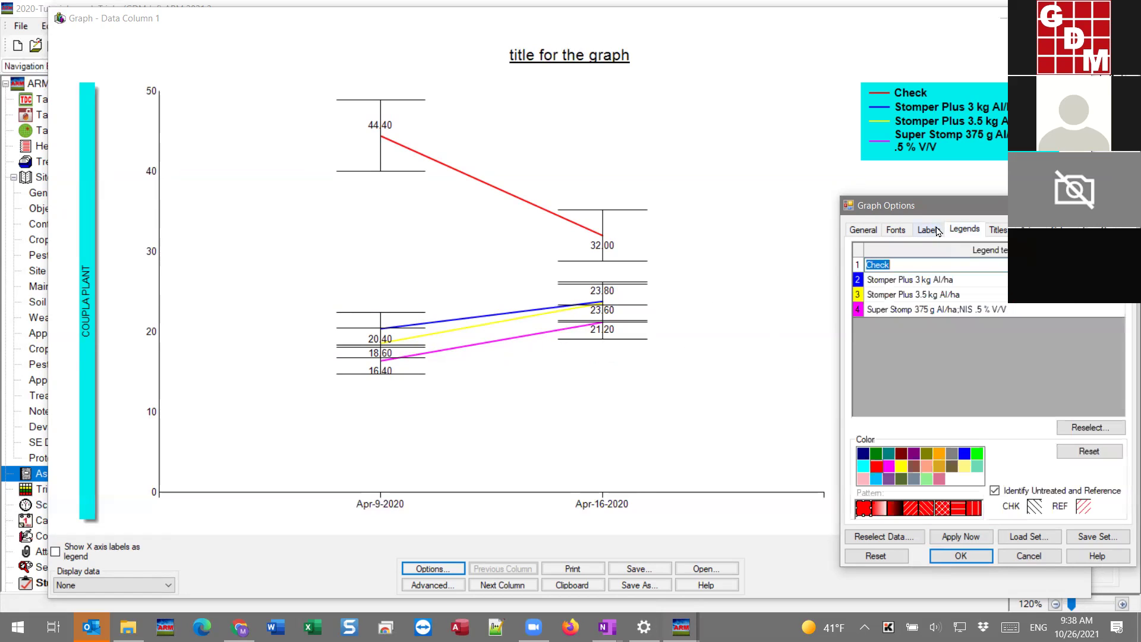
click(932, 230)
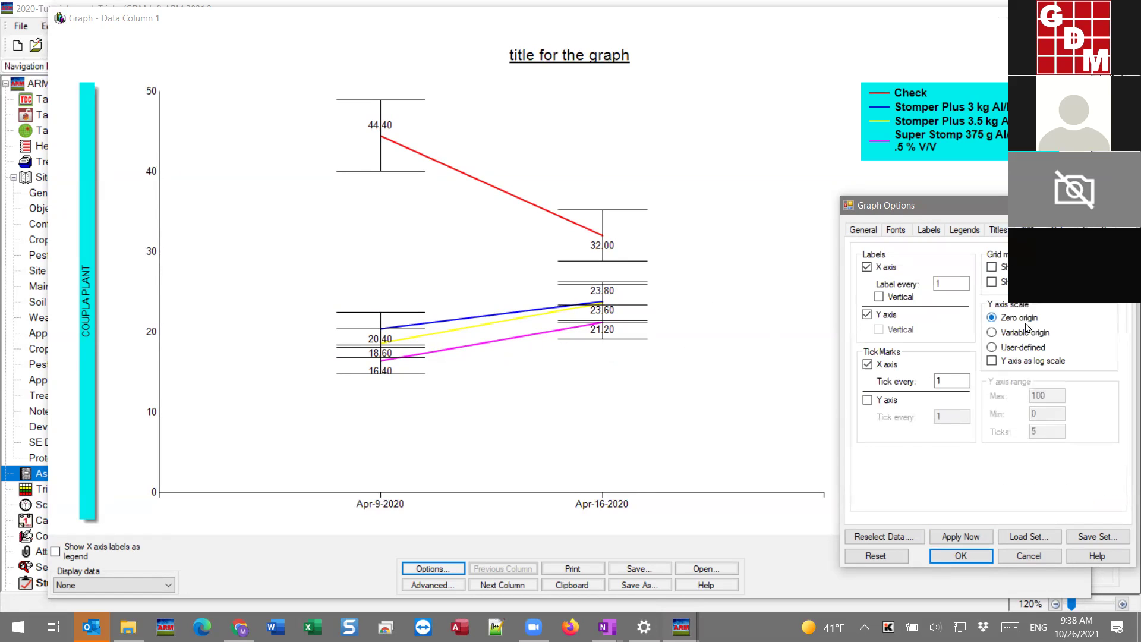
click(991, 281)
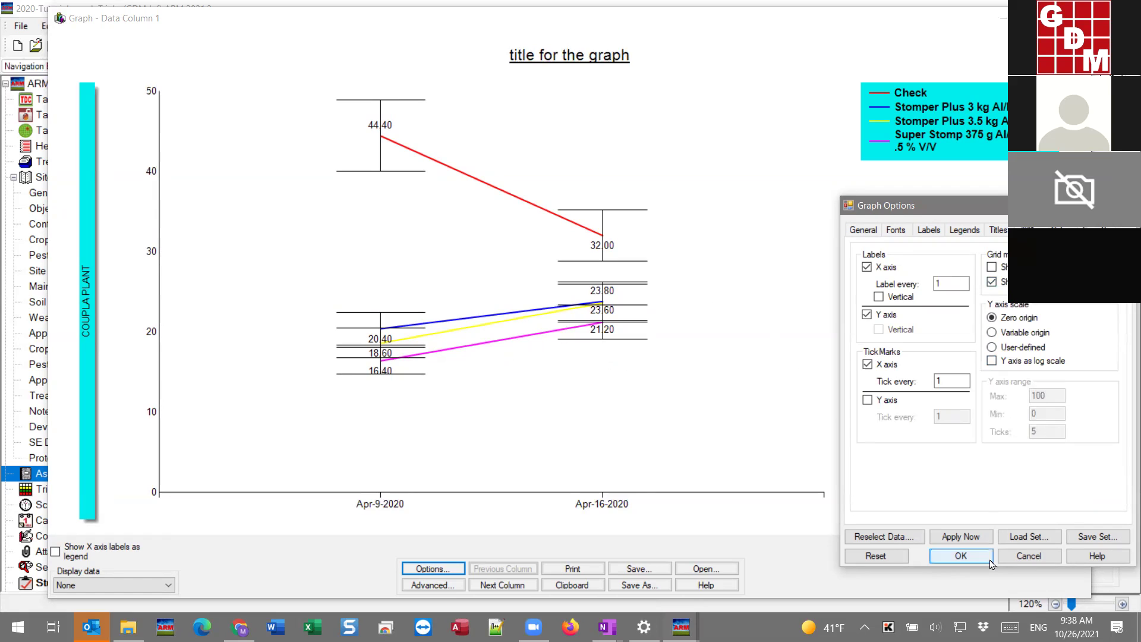
click(982, 536)
click(991, 282)
click(991, 267)
click(945, 540)
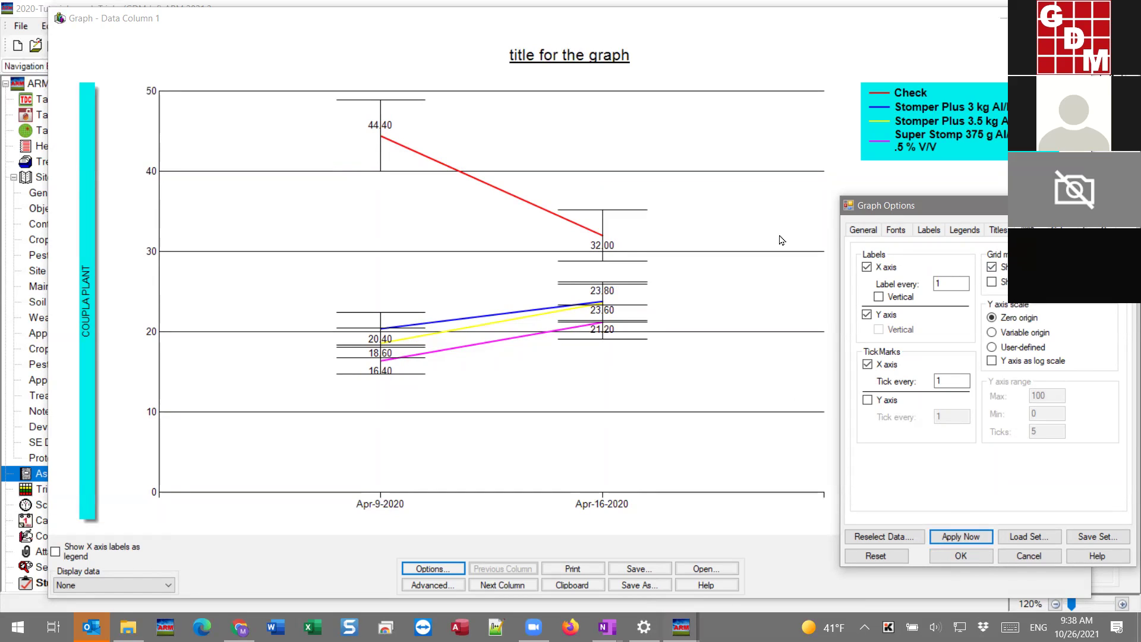
Switch the error source to User-defined and examine the Plus and Minus error bar data tables without entering values.
click(1032, 229)
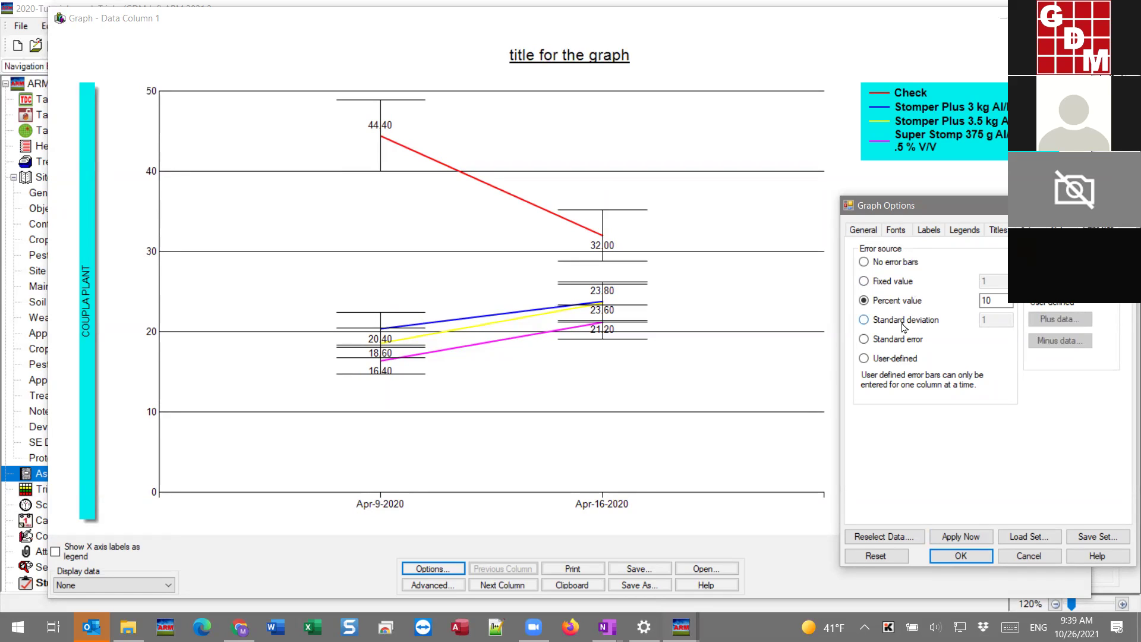
click(882, 362)
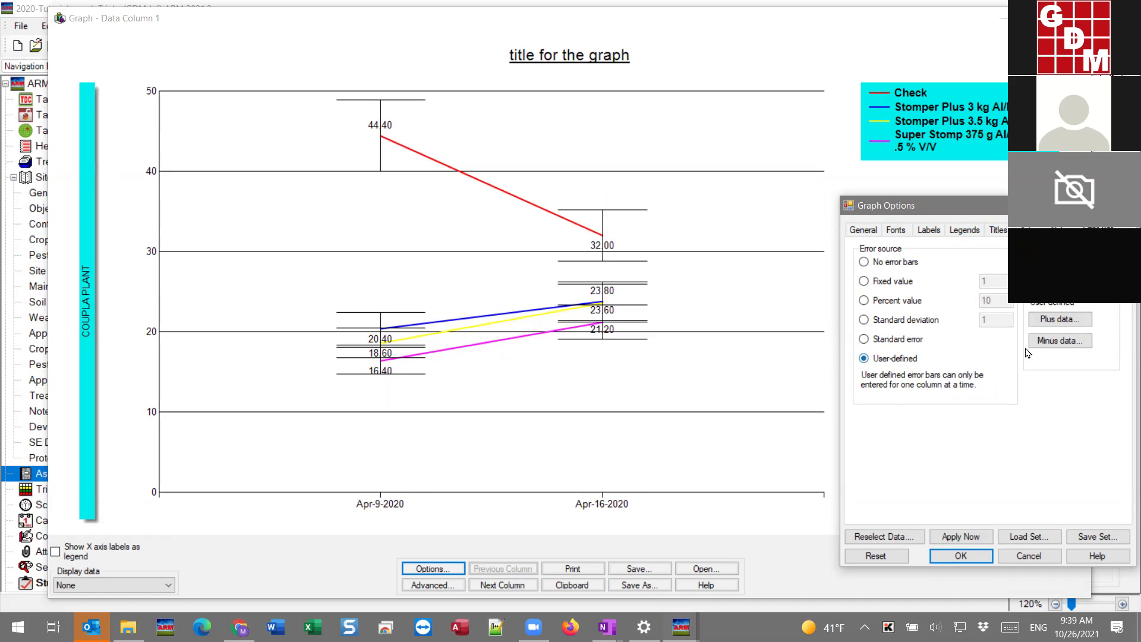
click(1072, 327)
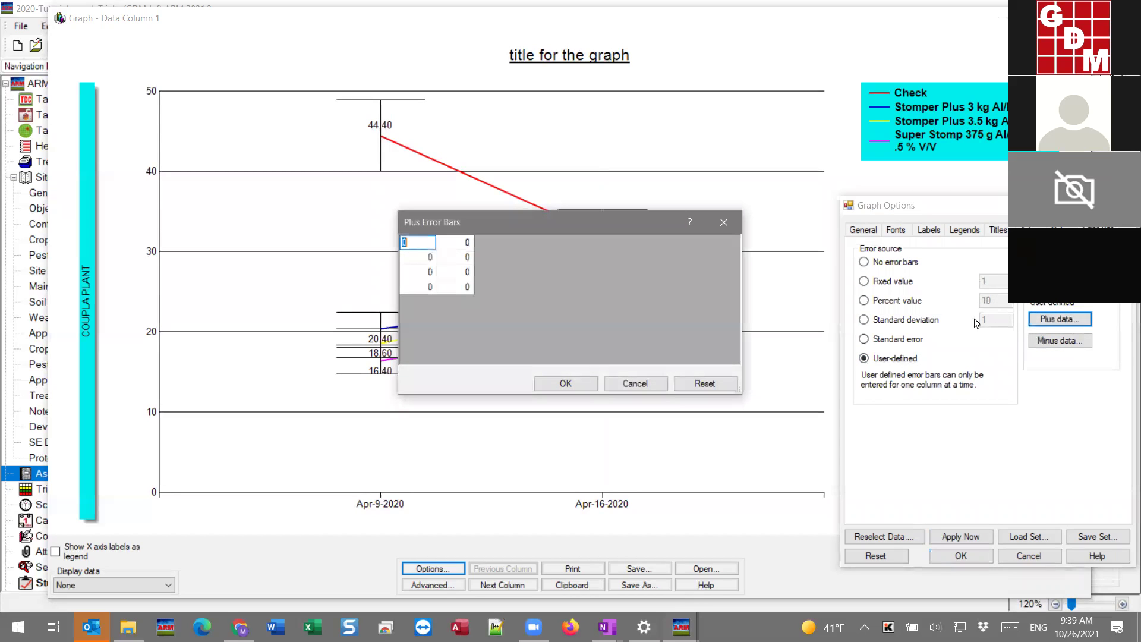
click(414, 262)
click(414, 275)
click(413, 288)
click(413, 244)
click(414, 256)
click(413, 269)
click(410, 289)
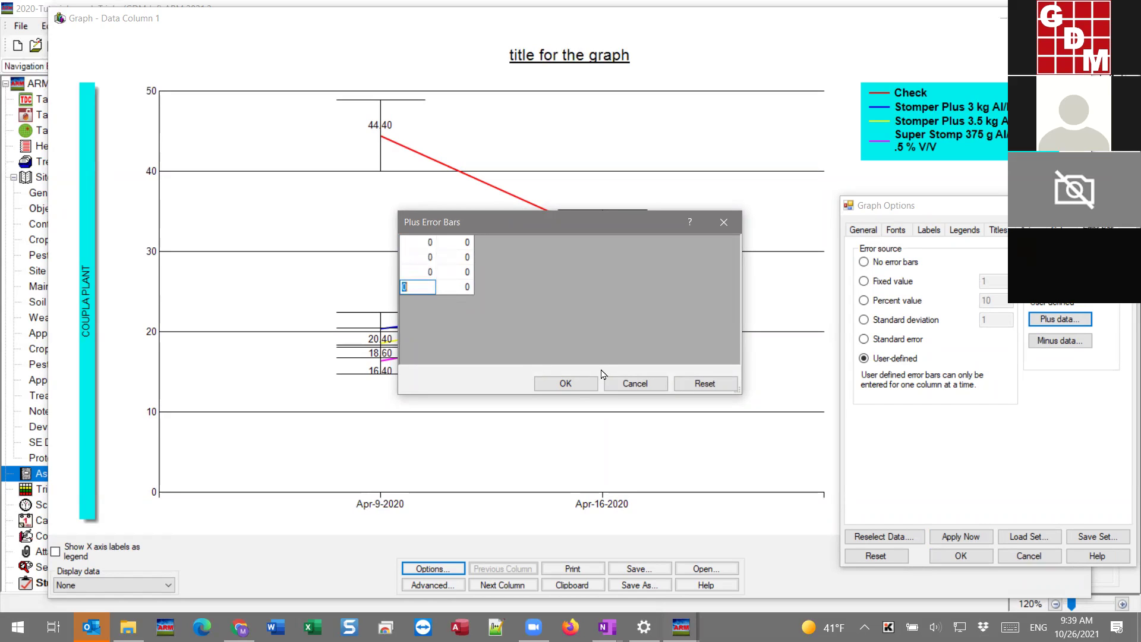
click(635, 383)
click(1060, 340)
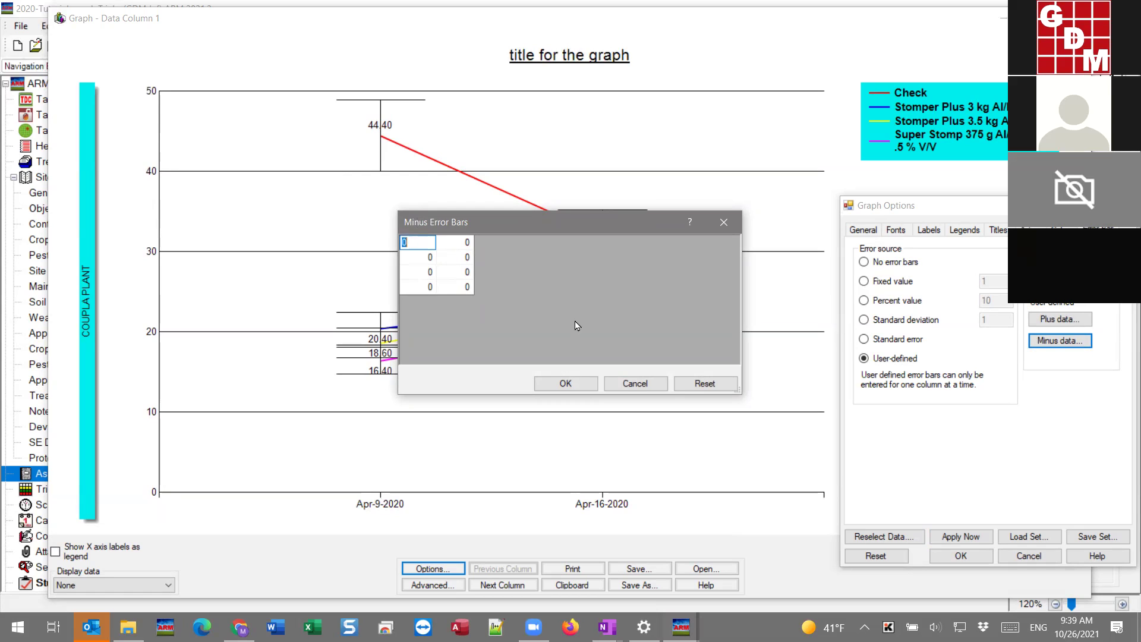
click(635, 384)
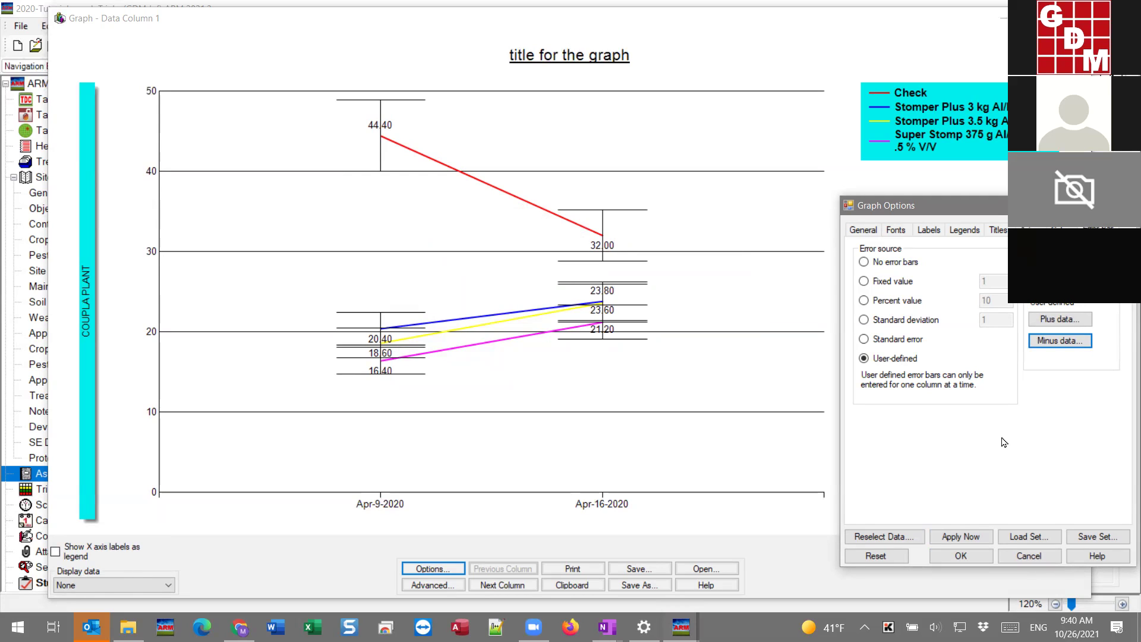
Set the error source to No error bars and apply it to the graph.
click(900, 266)
click(959, 538)
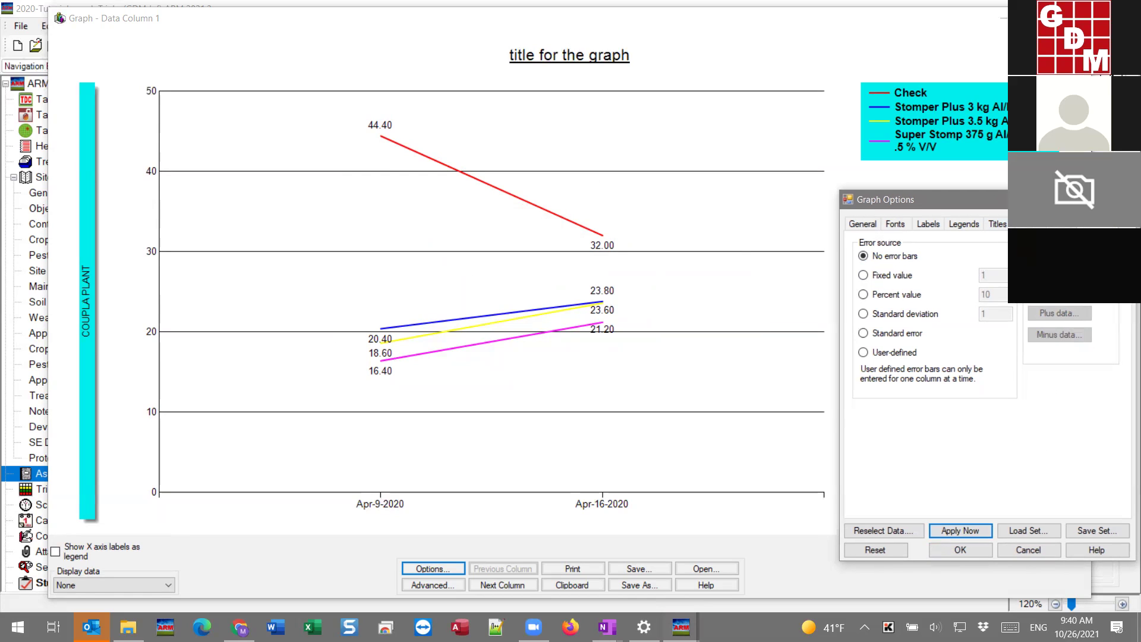
drag(1040, 205, 1041, 176)
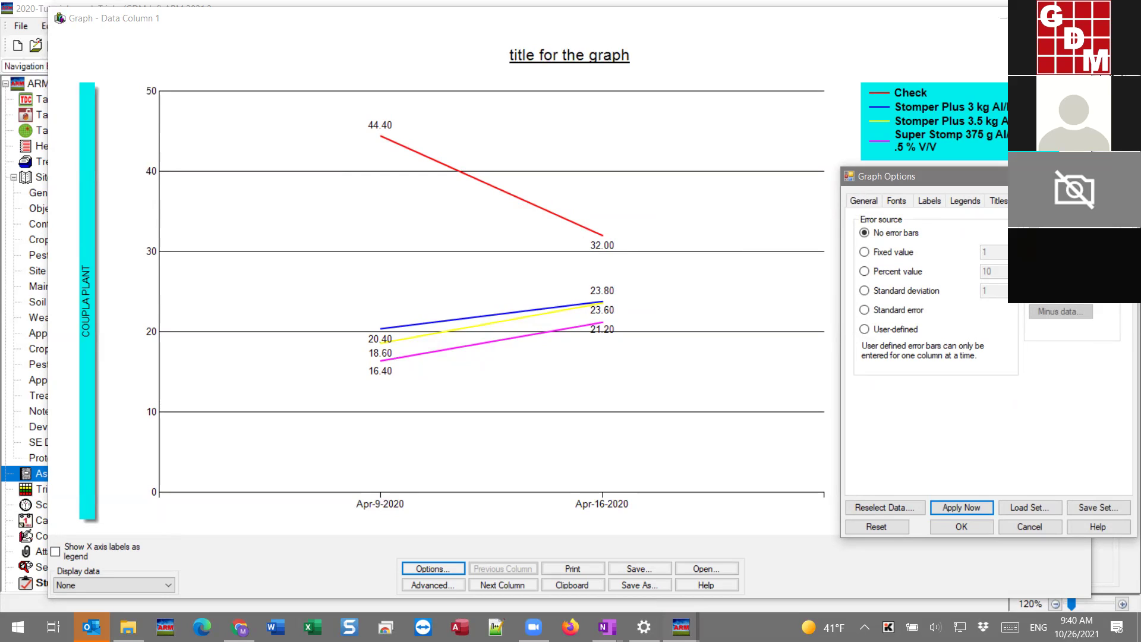
Review the graph types in the general graph options, leave them unchanged, and close the line graph.
click(863, 202)
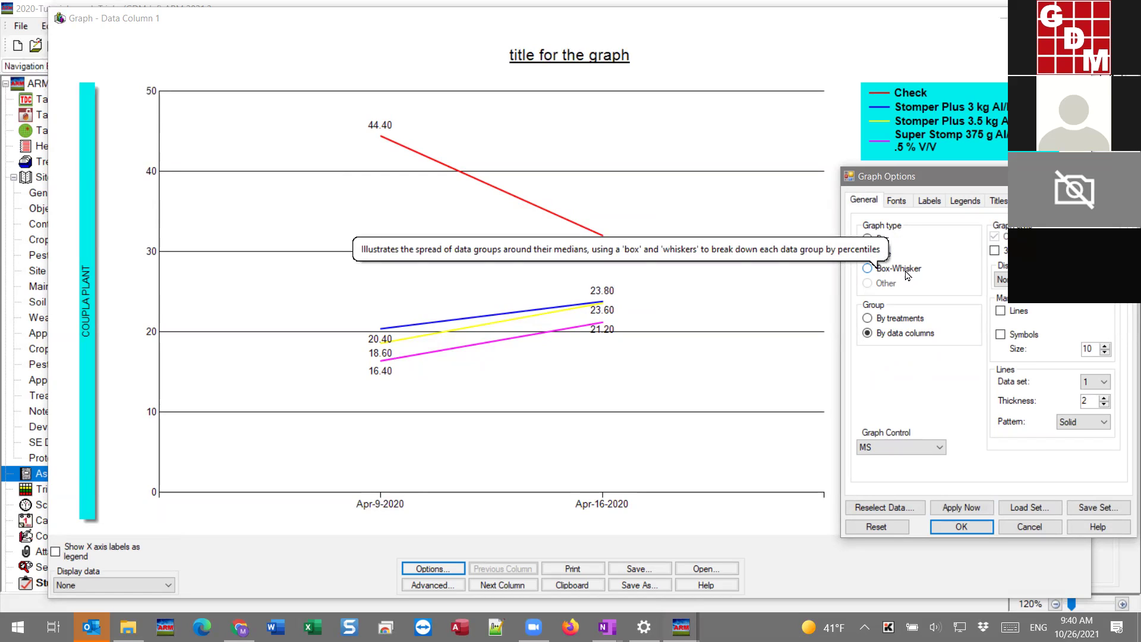
click(1033, 529)
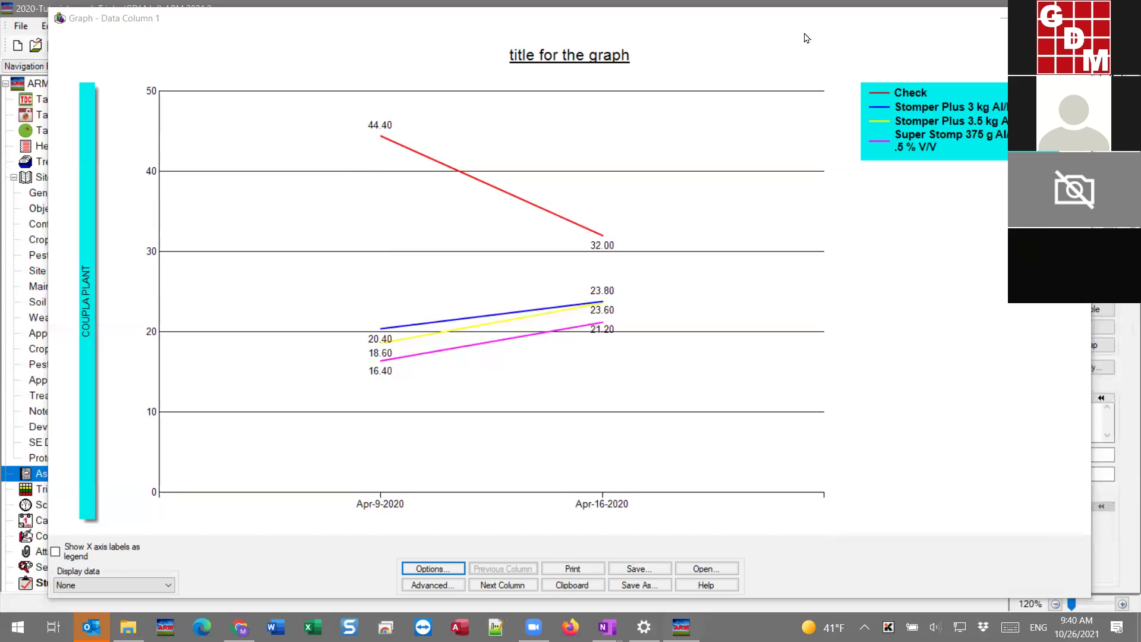
key(Escape)
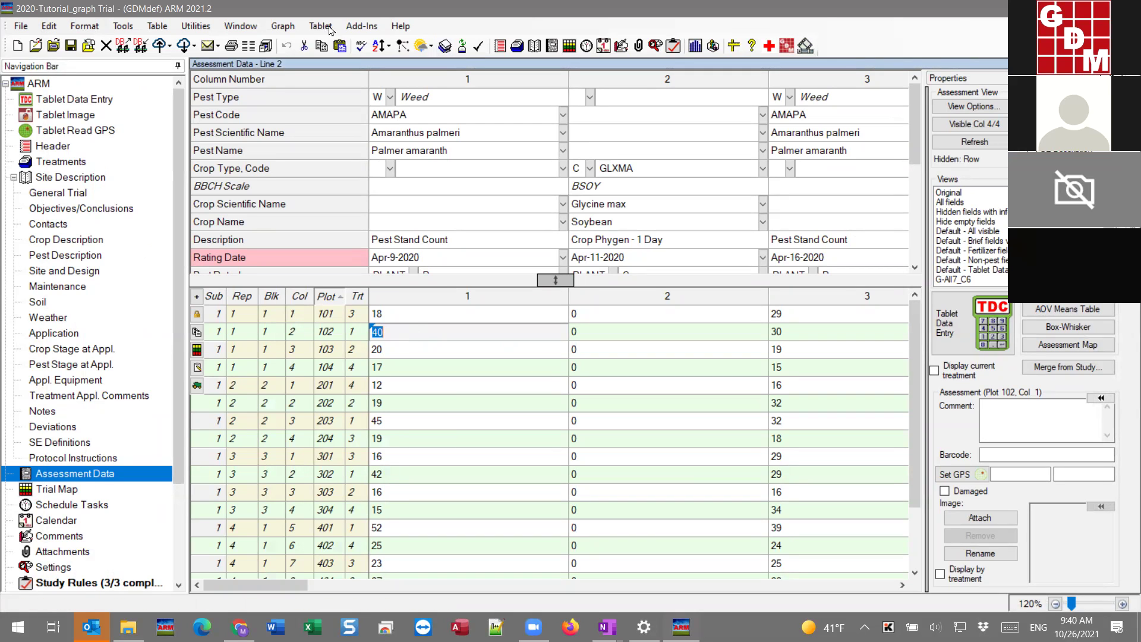
click(283, 26)
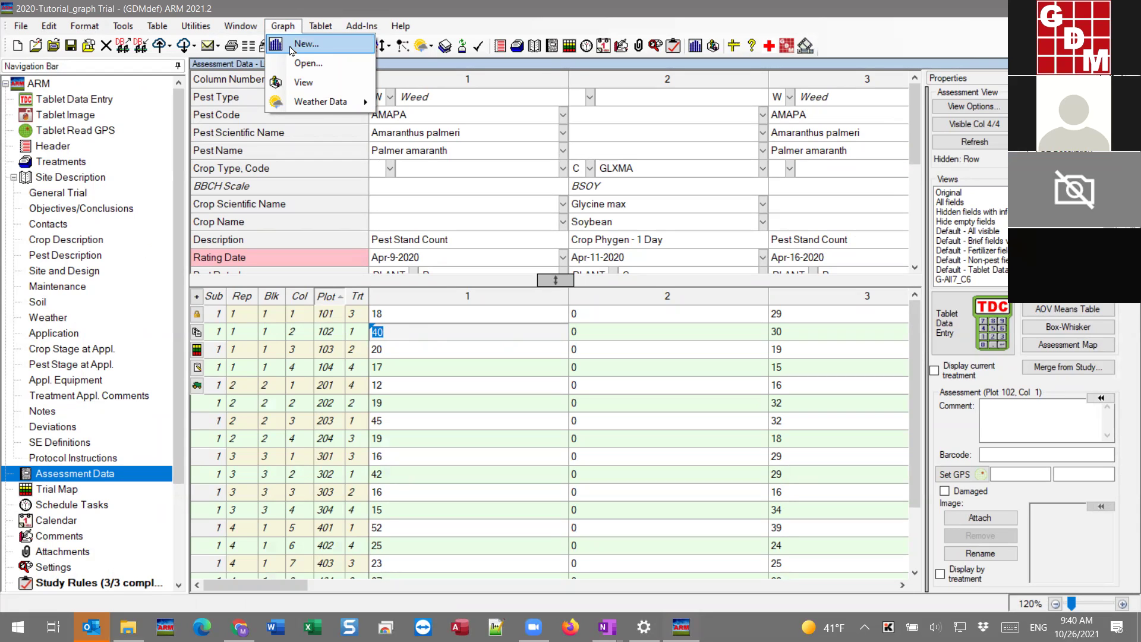
click(294, 28)
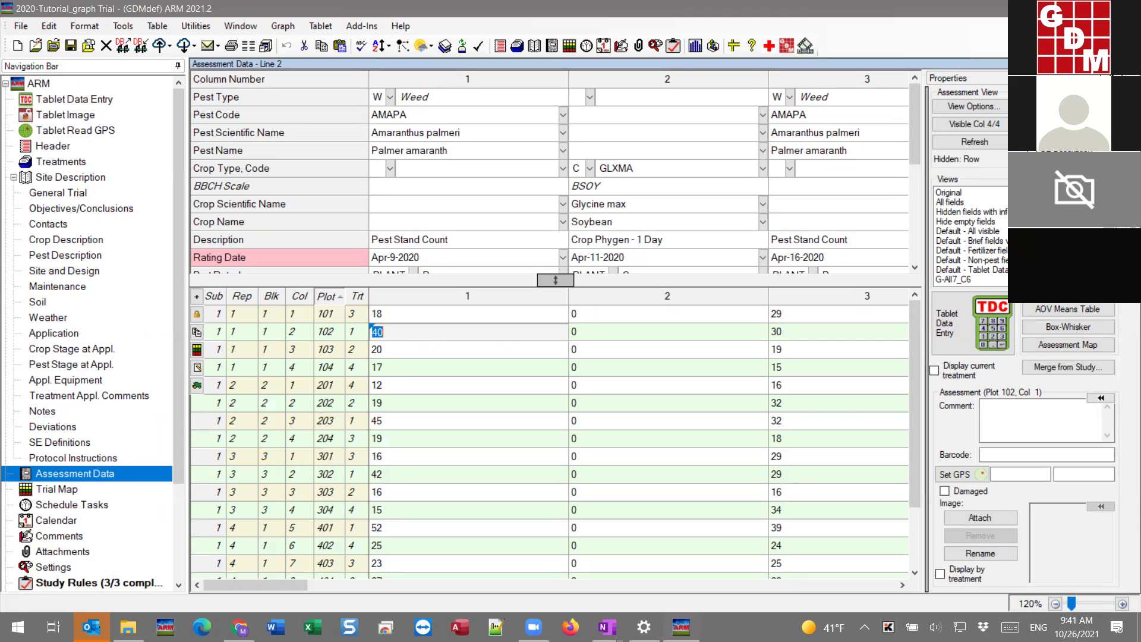
click(1007, 81)
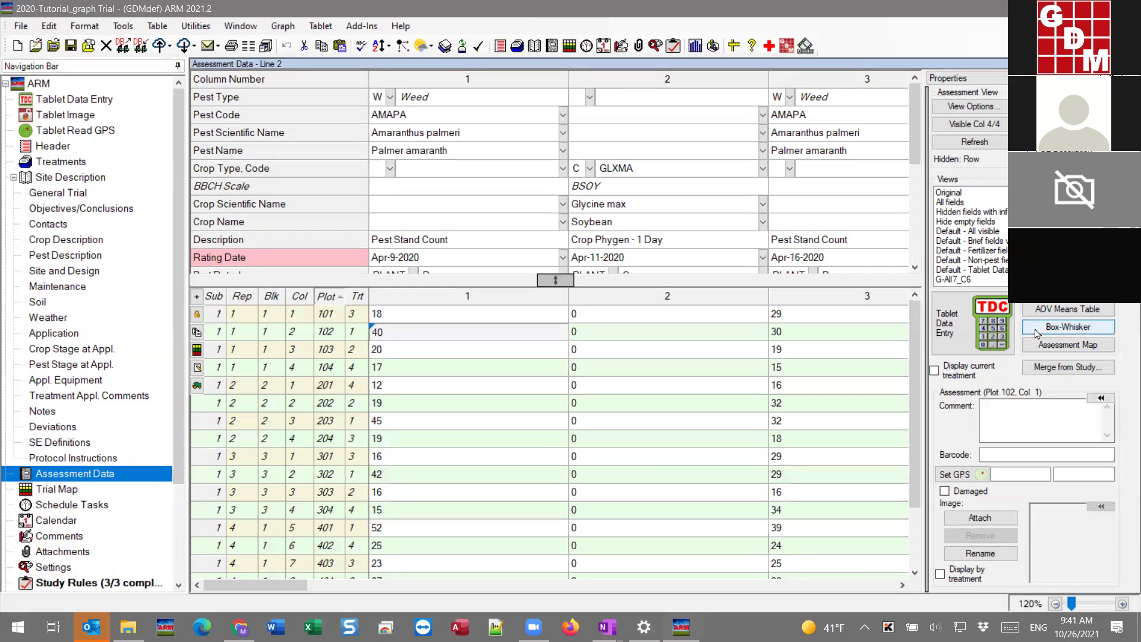
Select the plot 101 value in assessment column 1 and open the box-whisker graph for that column.
click(1068, 328)
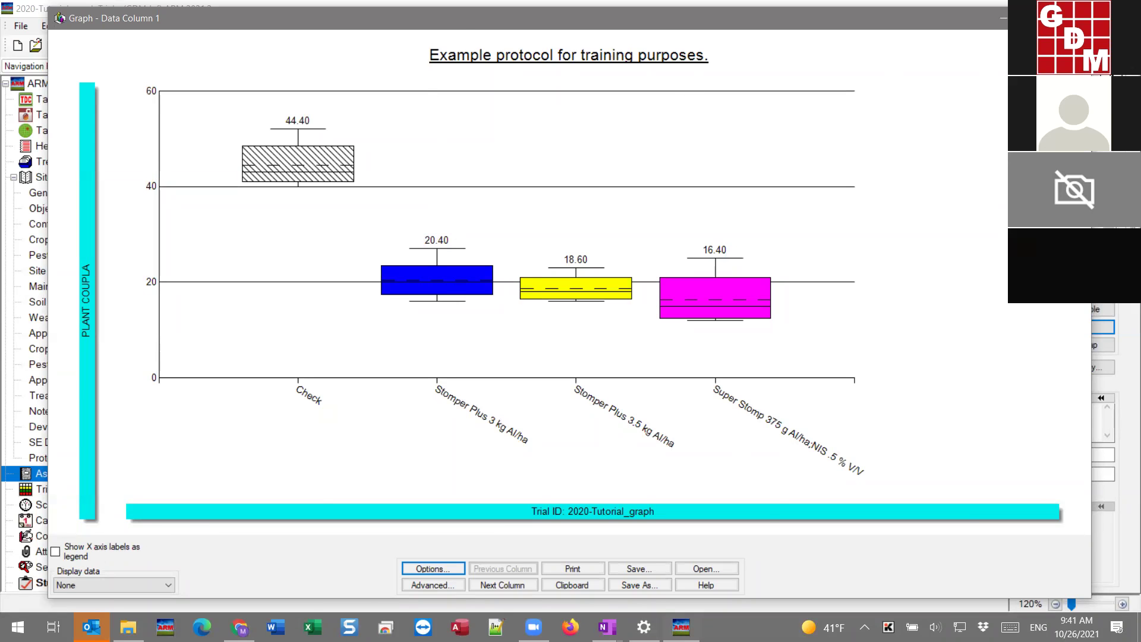
click(1073, 18)
click(443, 383)
click(429, 319)
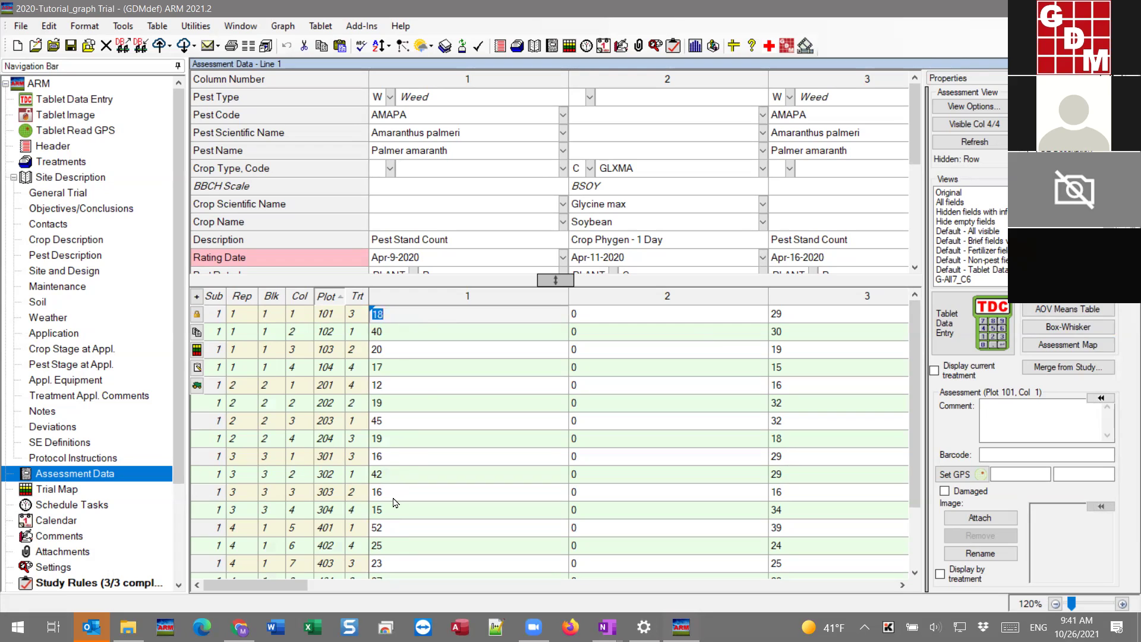
click(1069, 329)
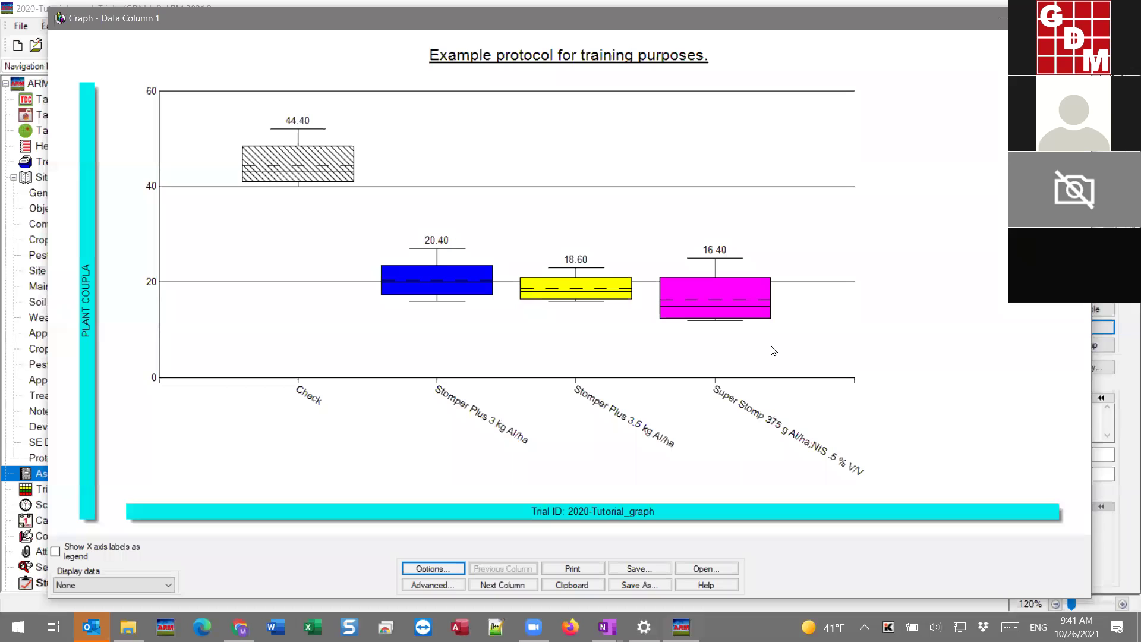
Show the X axis labels of the box-whisker graph as a legend.
click(424, 570)
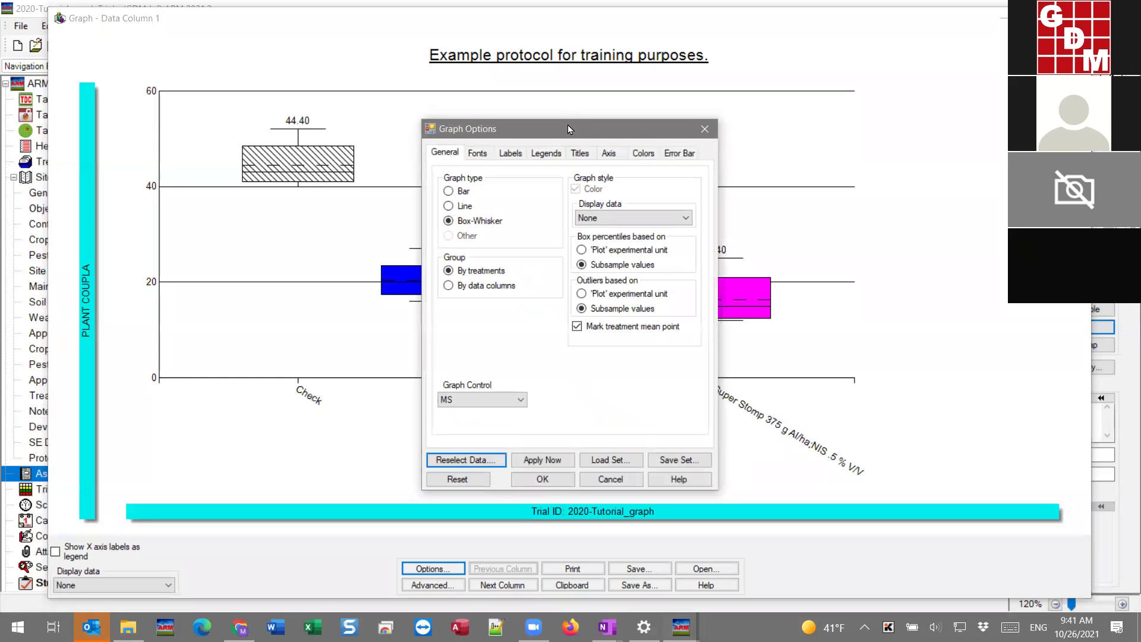
drag(636, 125, 978, 110)
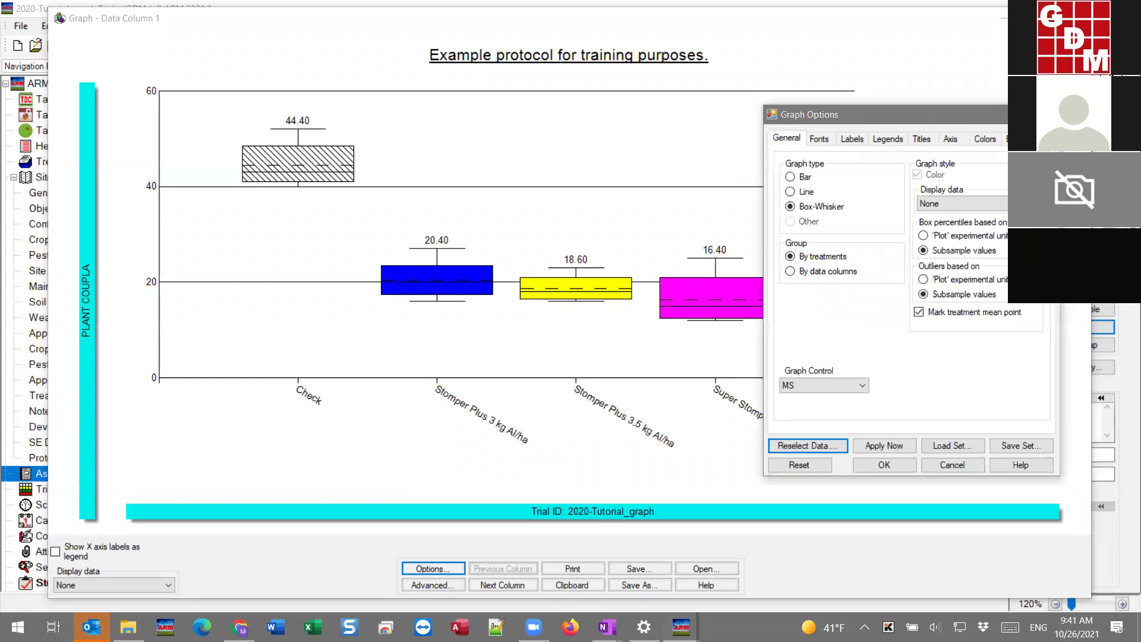
key(Escape)
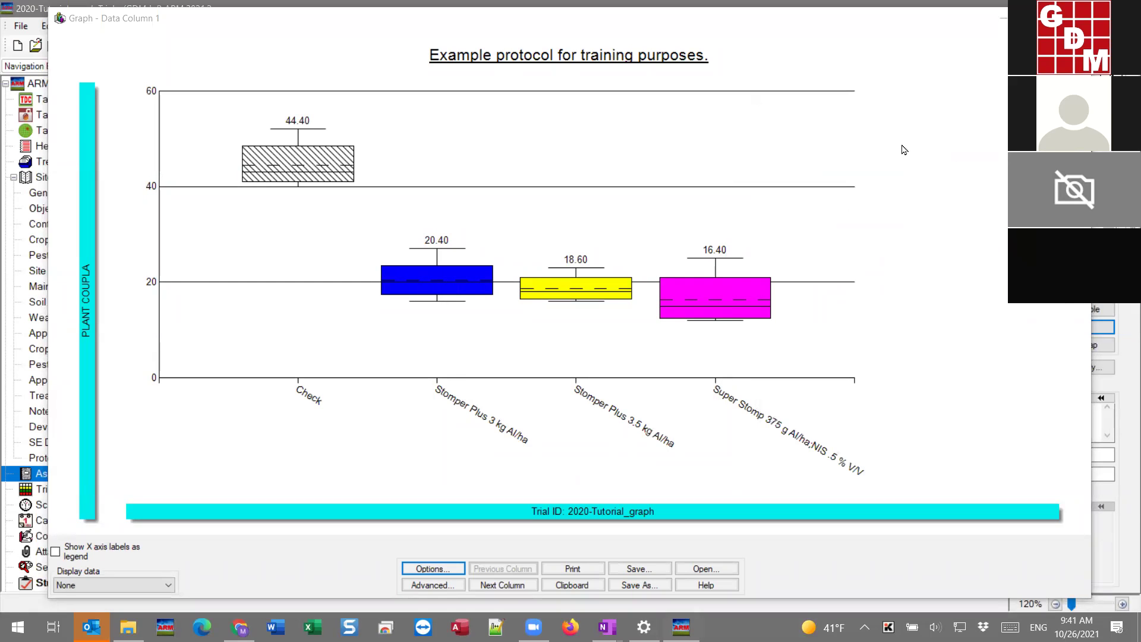
click(76, 557)
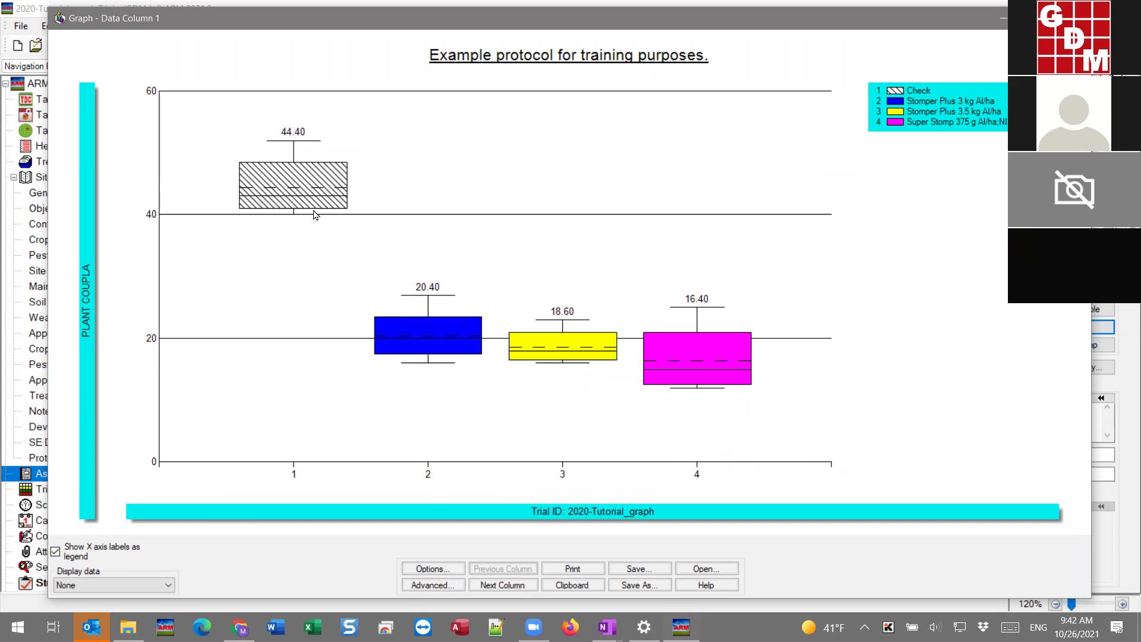
Turn off the treatment mean point marking in the graph options and apply it to the box-whisker graph.
click(440, 571)
drag(951, 123, 1015, 125)
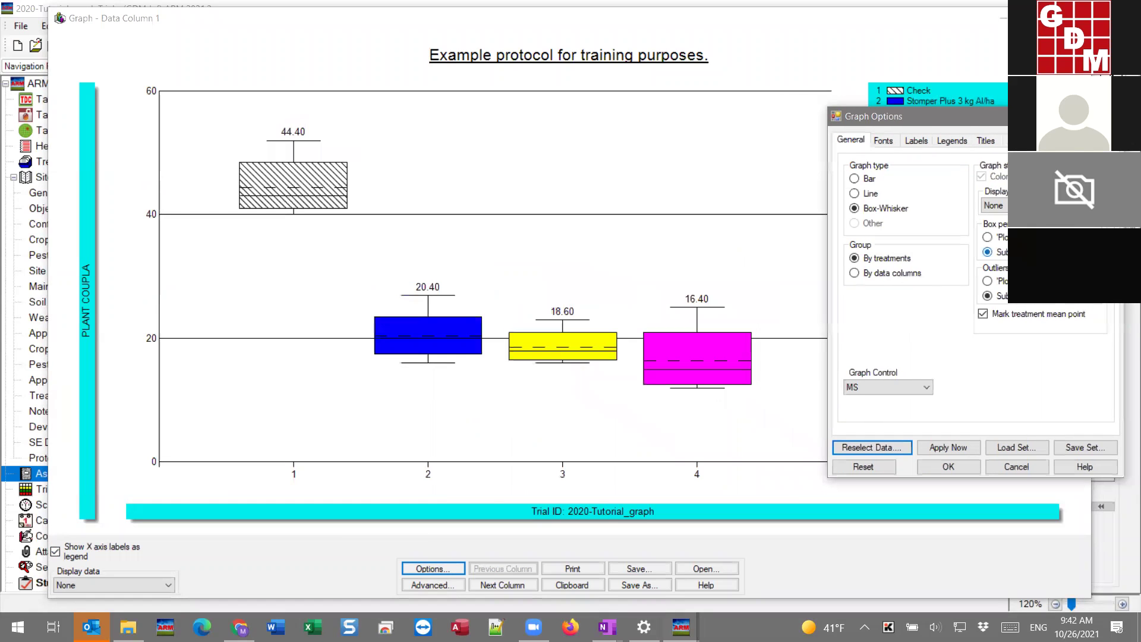
click(1019, 315)
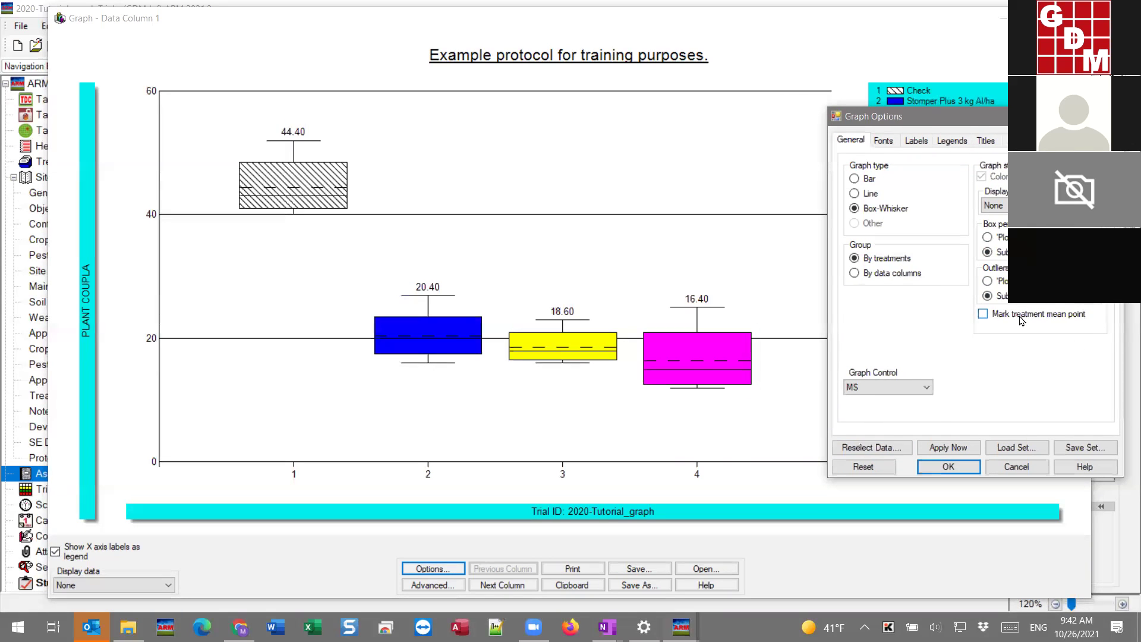
click(949, 448)
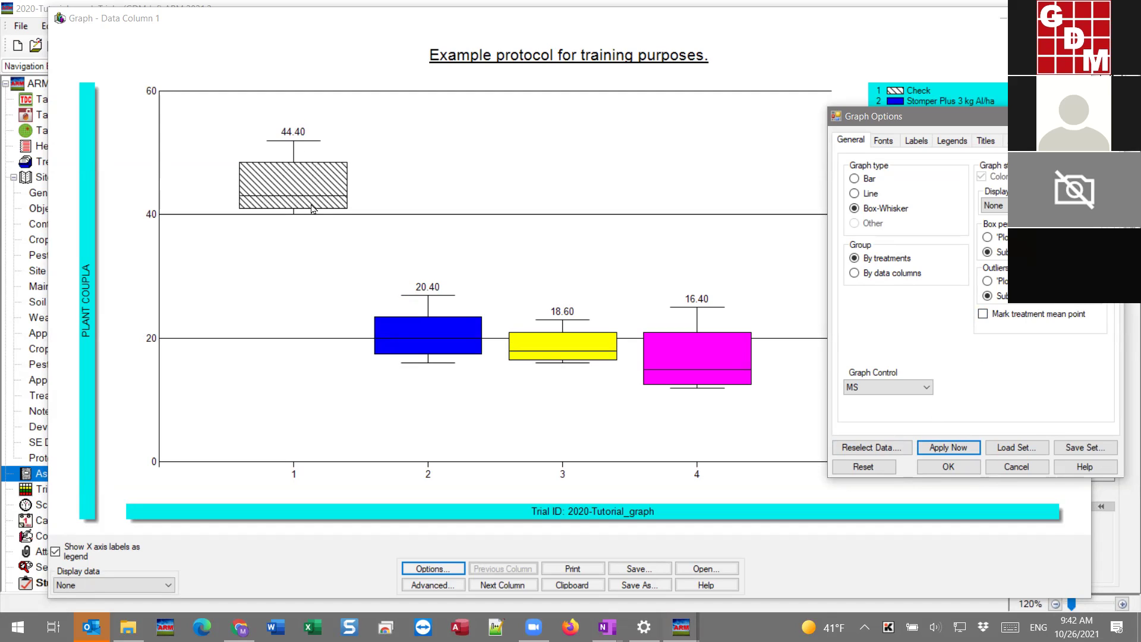
Display the 'Plot' experimental unit means on the box-whisker graph, and browse from data column 1 to 3 and back before closing it.
click(71, 590)
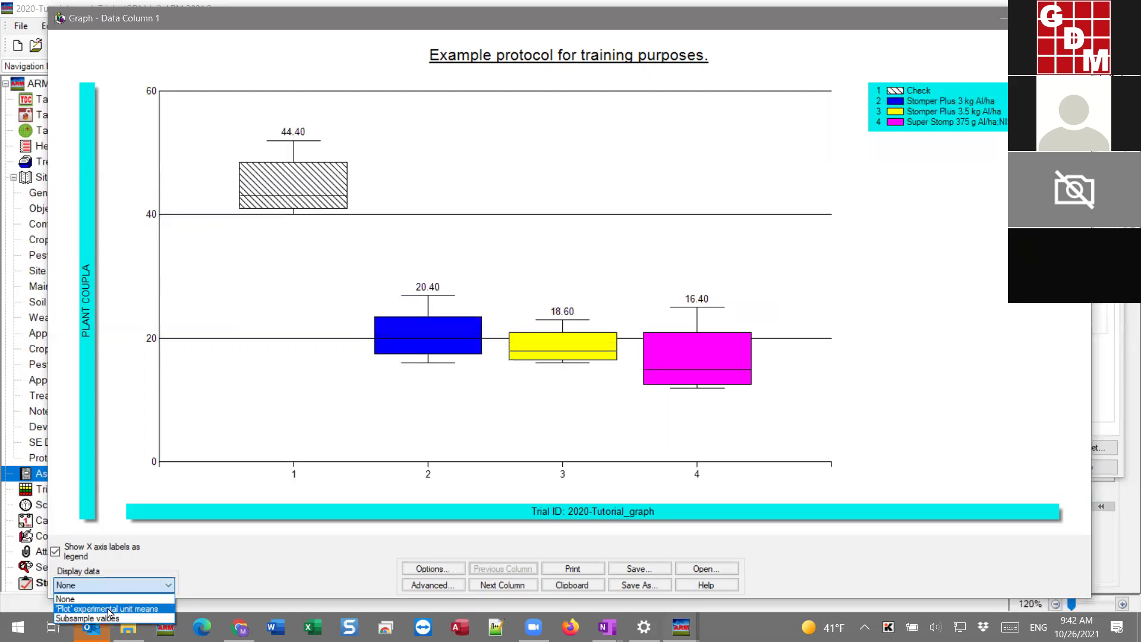
click(110, 609)
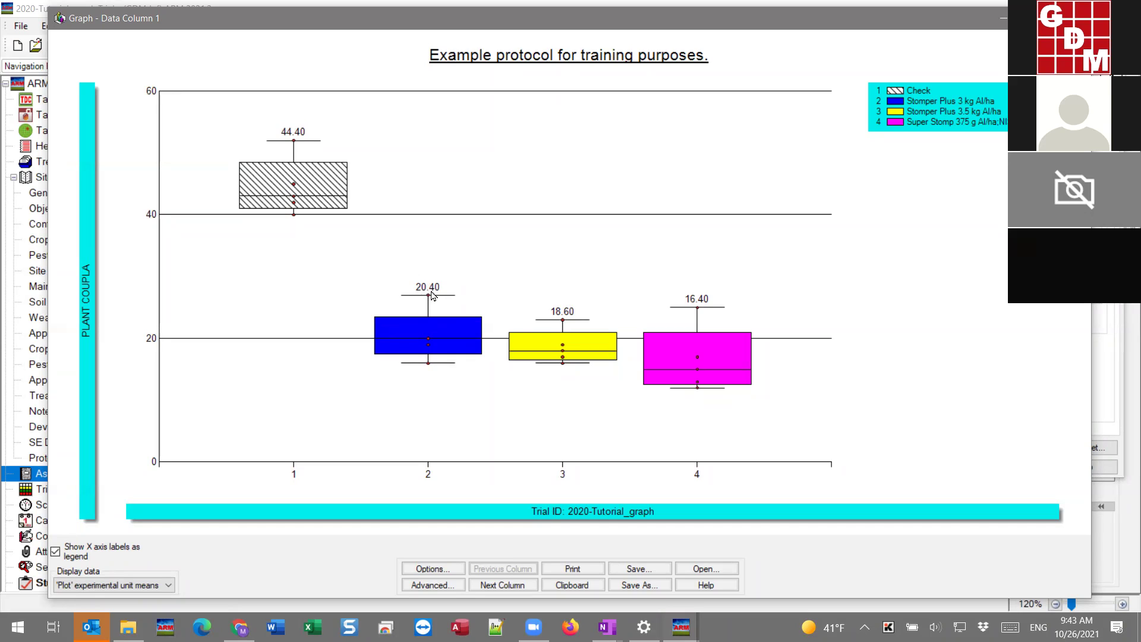
click(560, 585)
click(525, 584)
click(517, 585)
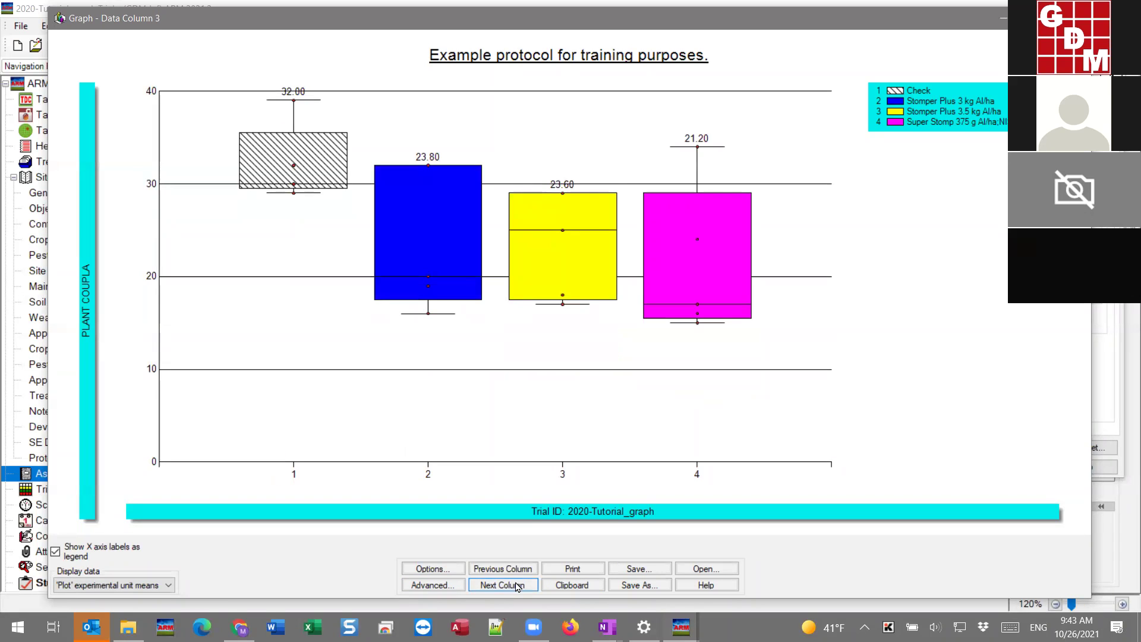
click(509, 568)
click(510, 569)
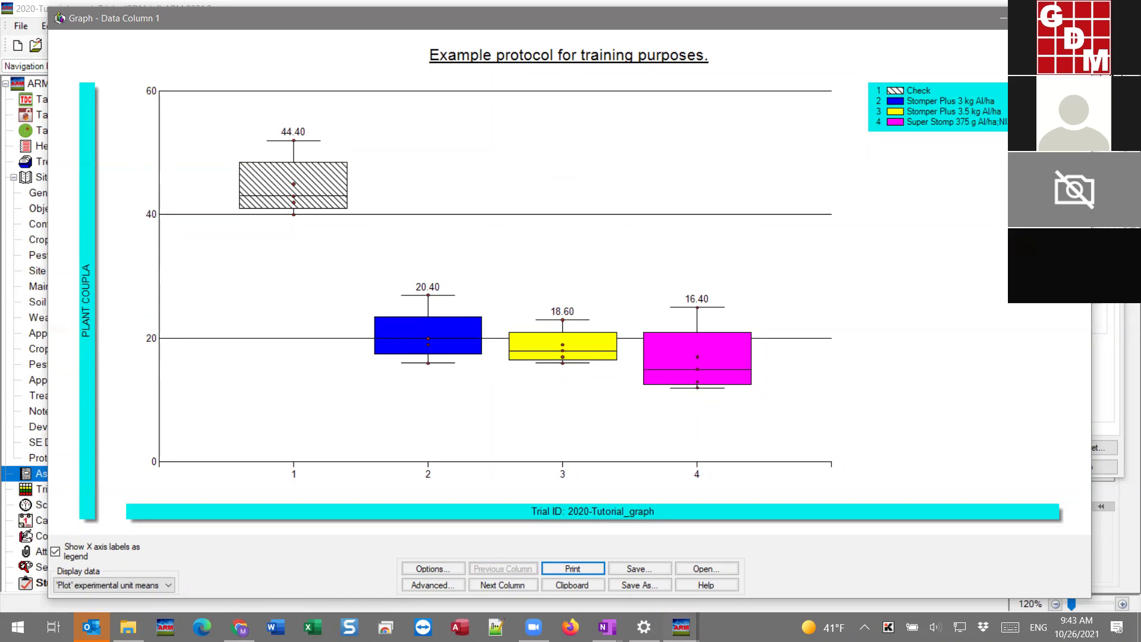
key(Escape)
Set the column 1 assessment value of plot 403 to 55 and view its effect in the box-whisker graph.
scroll(467, 491, down, 2)
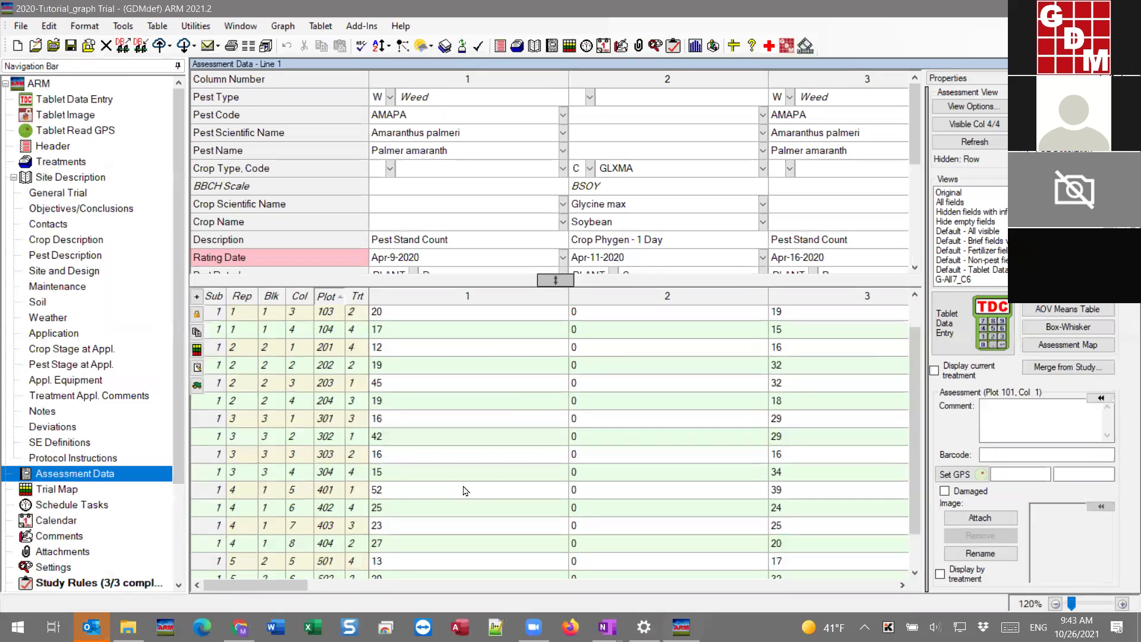
click(395, 479)
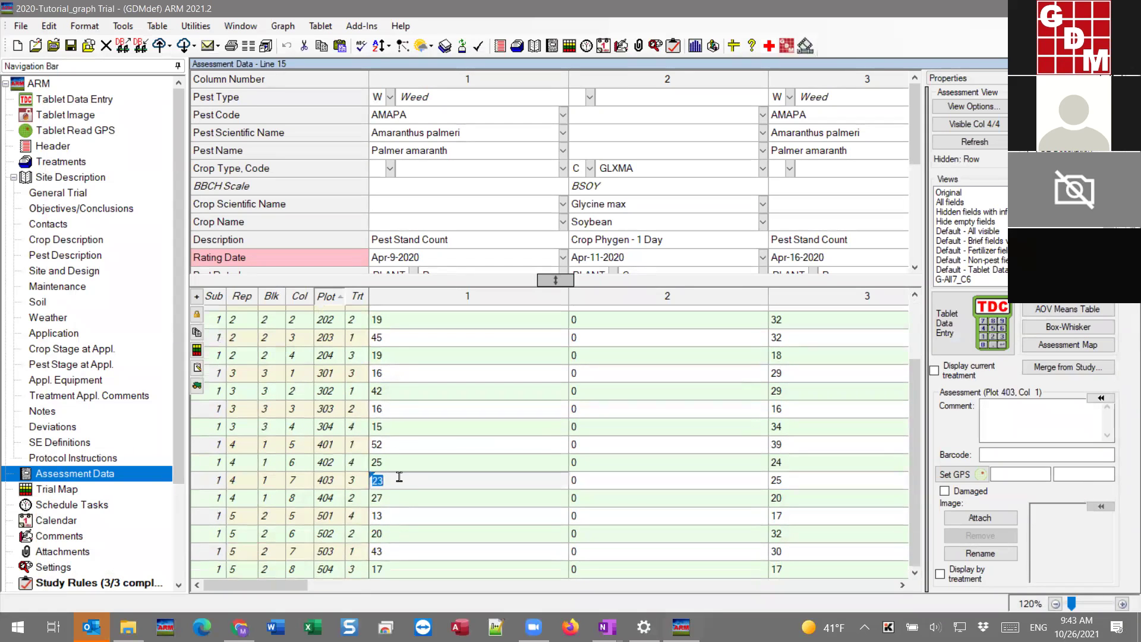
text(55)
key(Return)
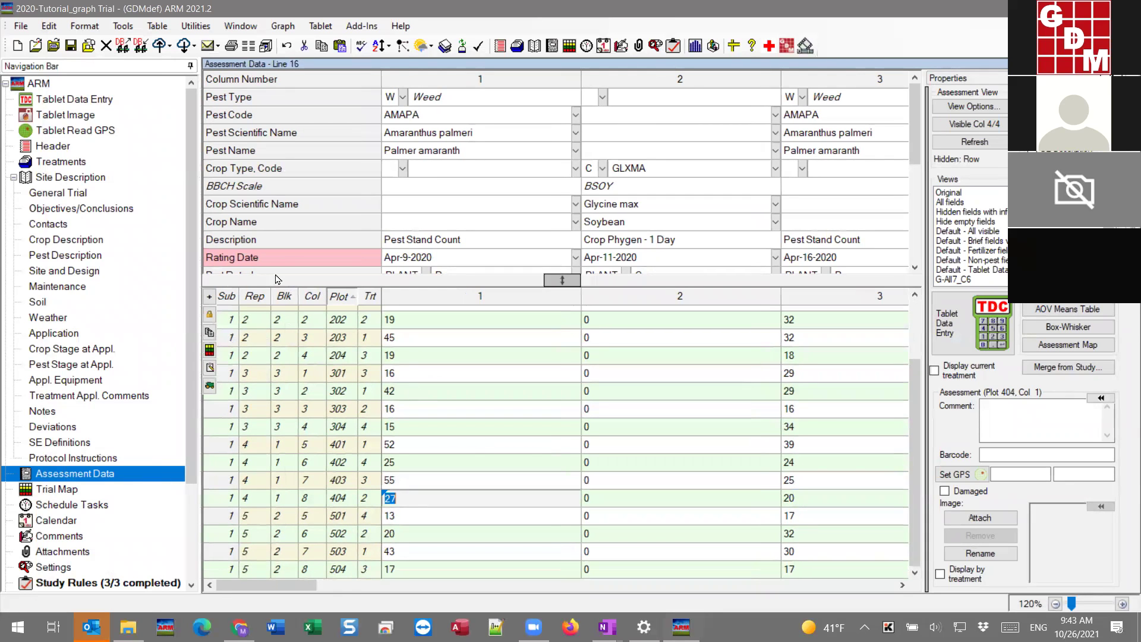
click(1073, 334)
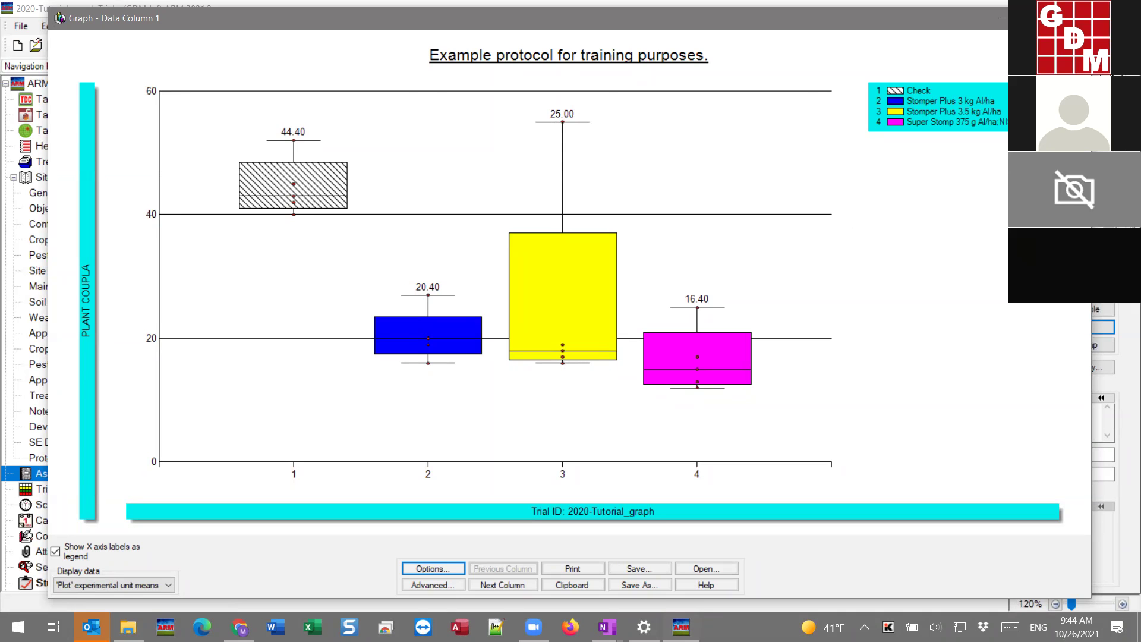
key(Escape)
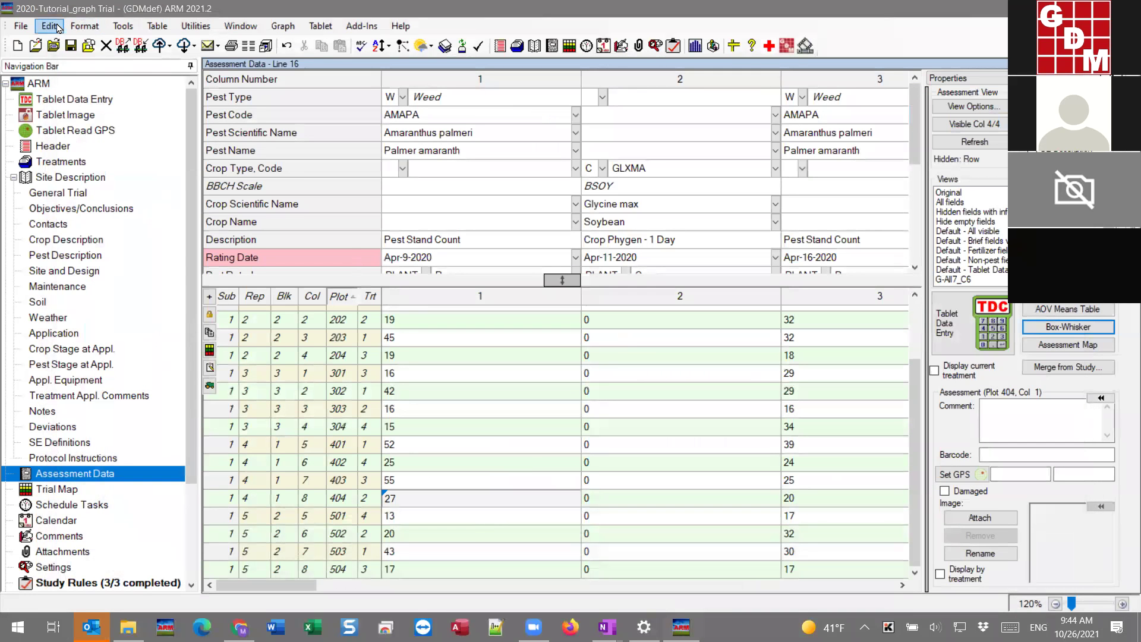
Undo the value change for plot 403 and reopen the box-whisker graph for column 1.
click(58, 28)
click(71, 44)
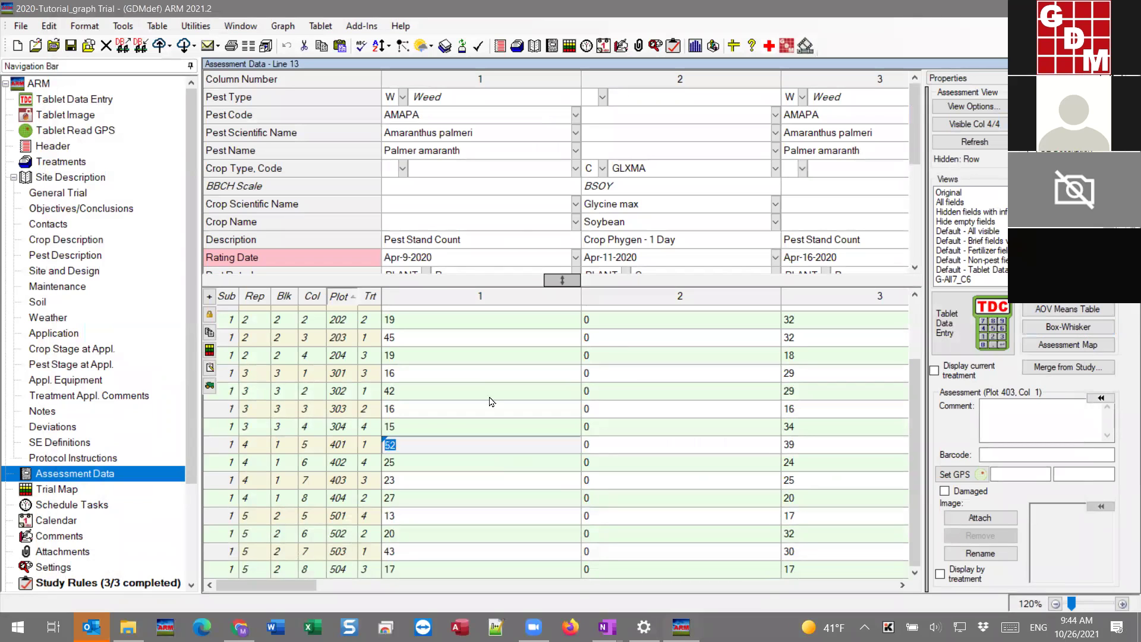
click(1086, 331)
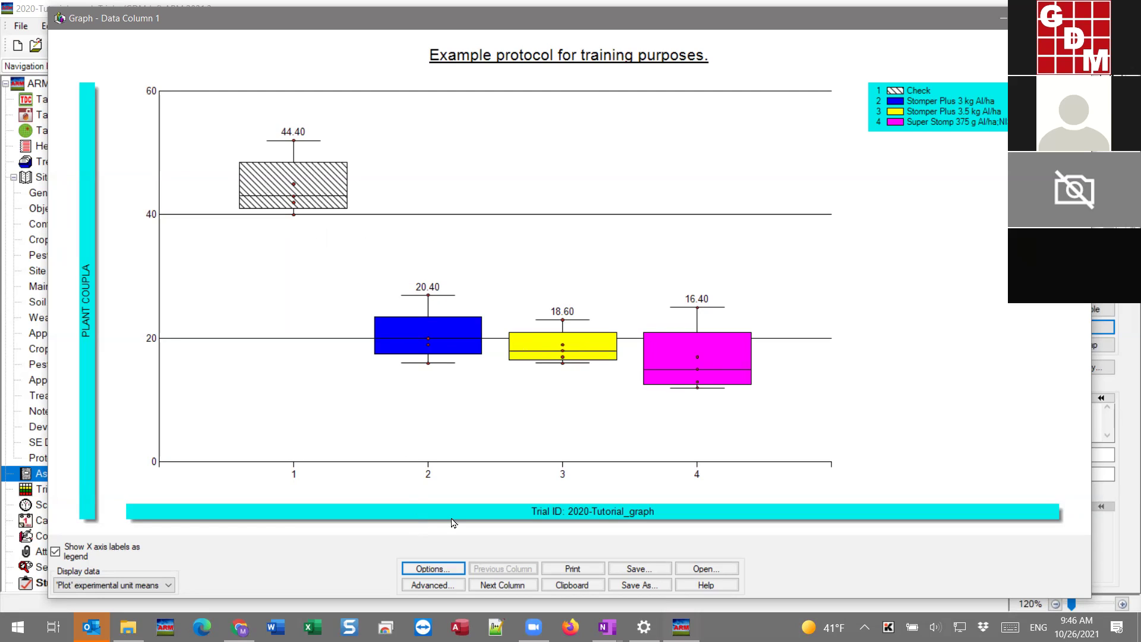
Turn on Mark treatment mean point in the graph options, apply it to the box-whisker graph, and accept the options.
click(425, 570)
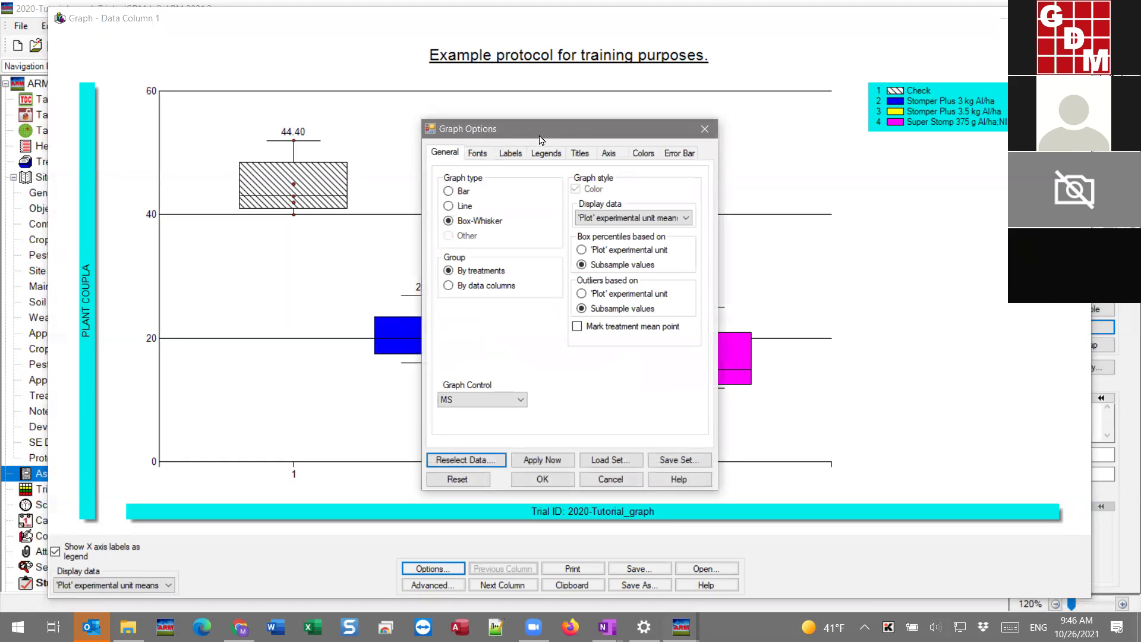
drag(540, 139, 962, 138)
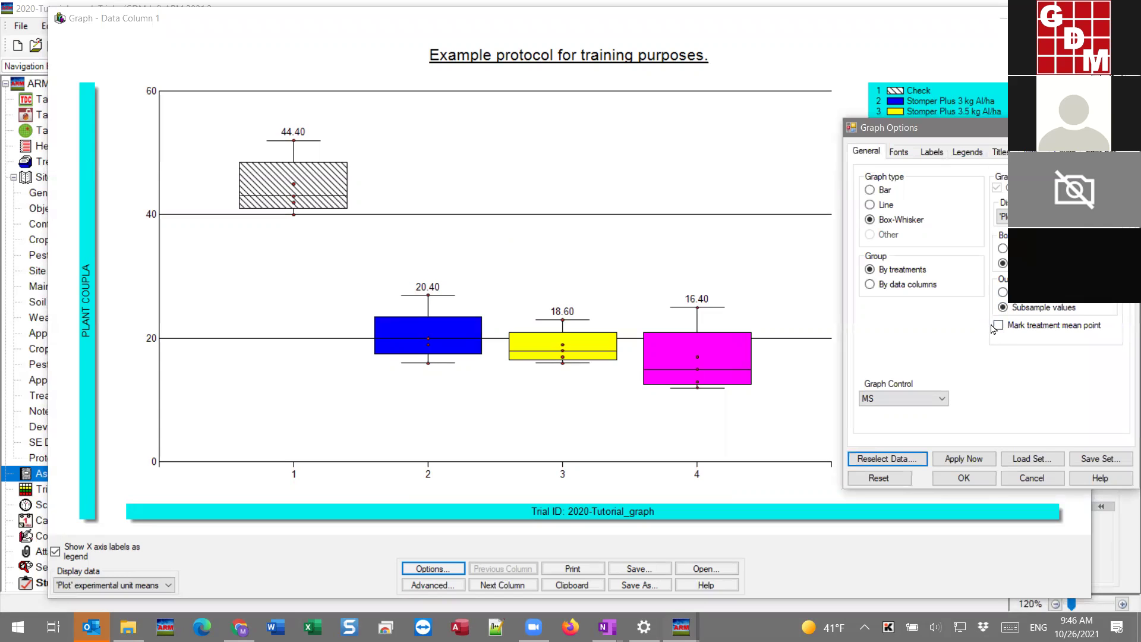
click(1078, 328)
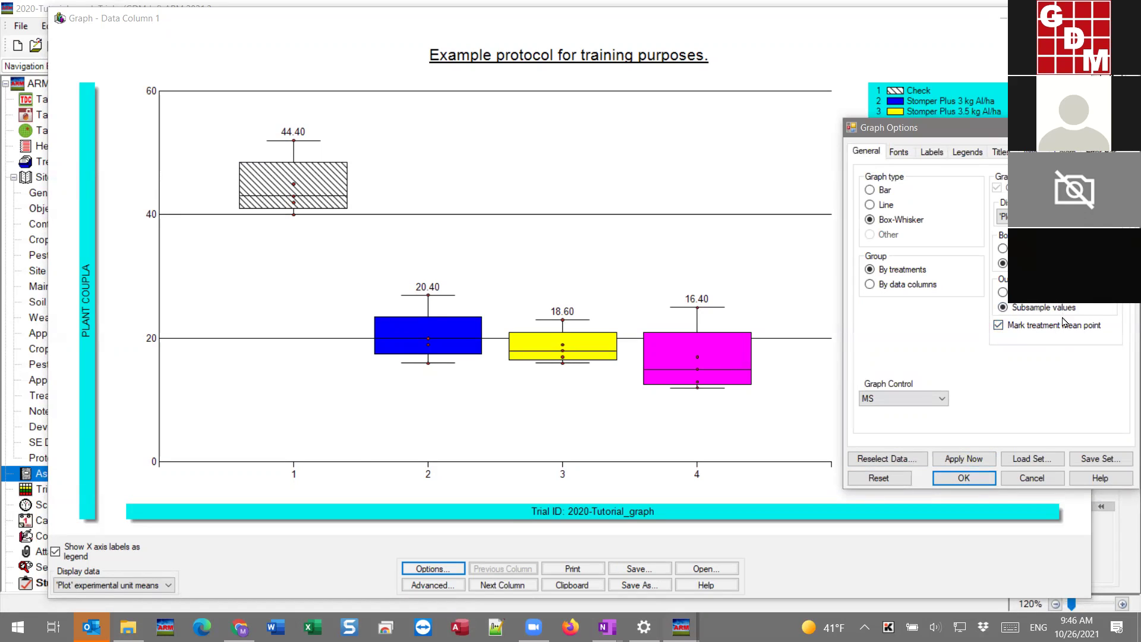
click(969, 458)
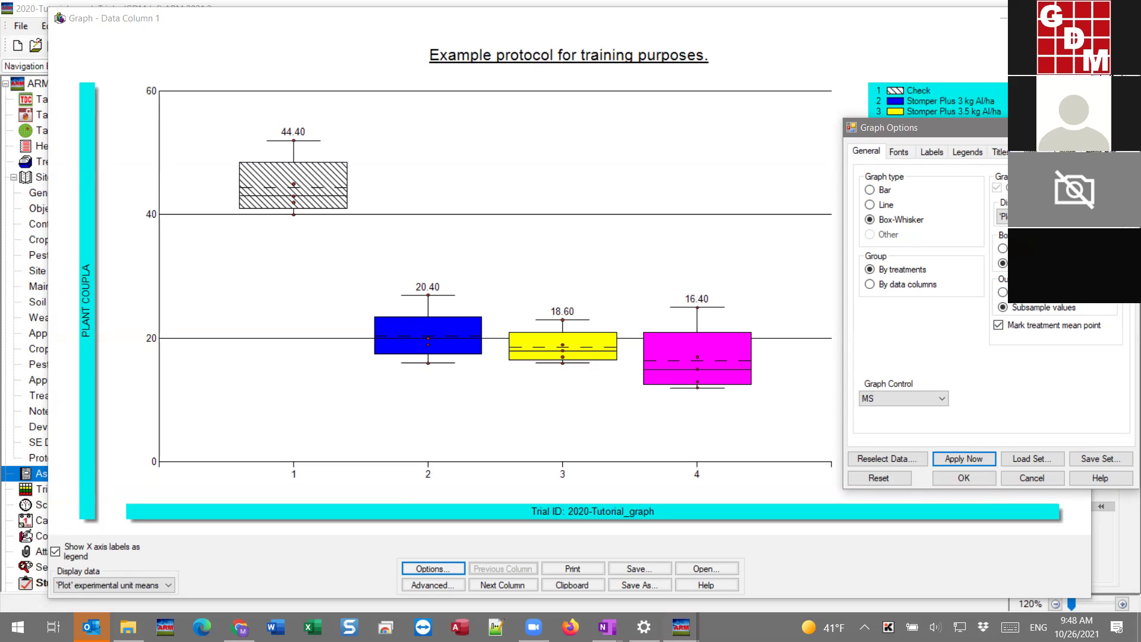
drag(1058, 127, 1048, 107)
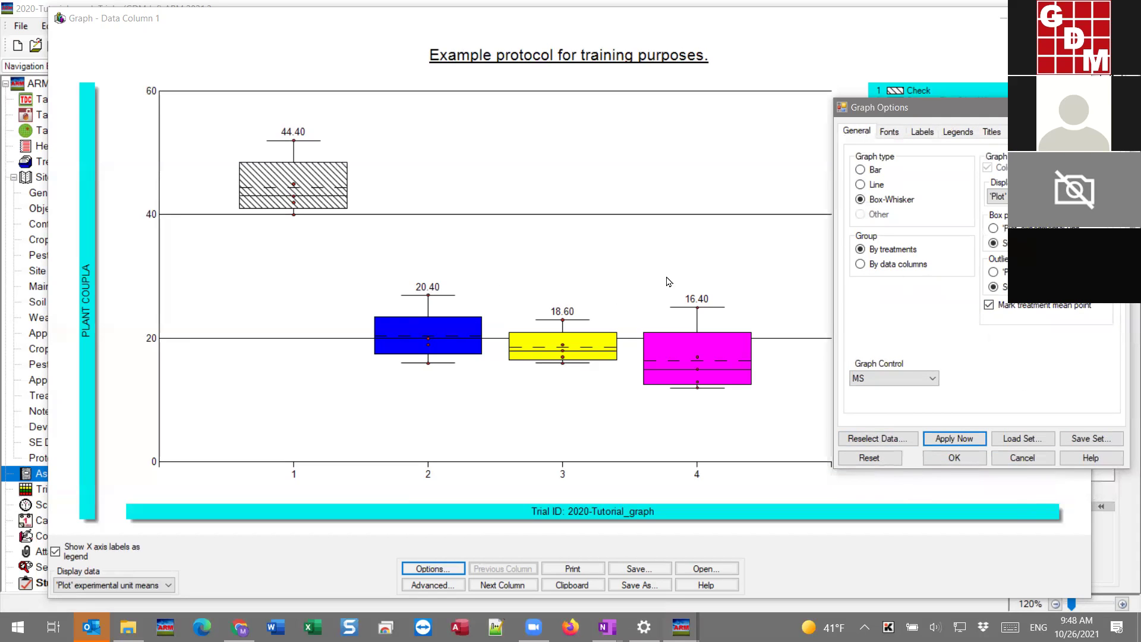
click(950, 458)
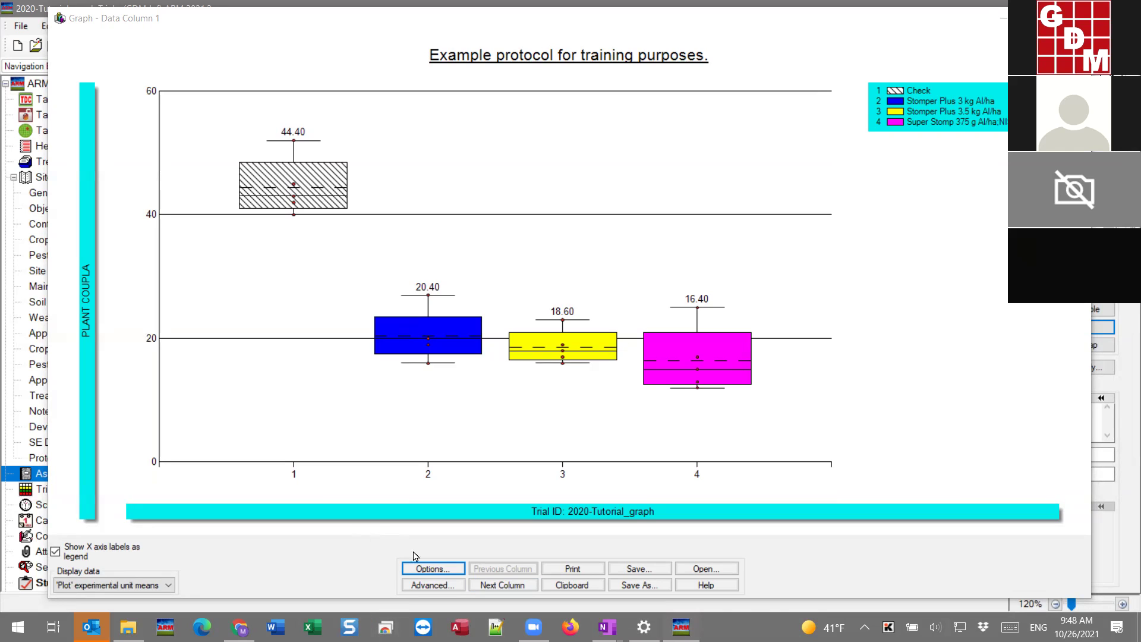
Accept the current graph options, copy the box-whisker graph, and paste it into a new blank Word document.
click(450, 573)
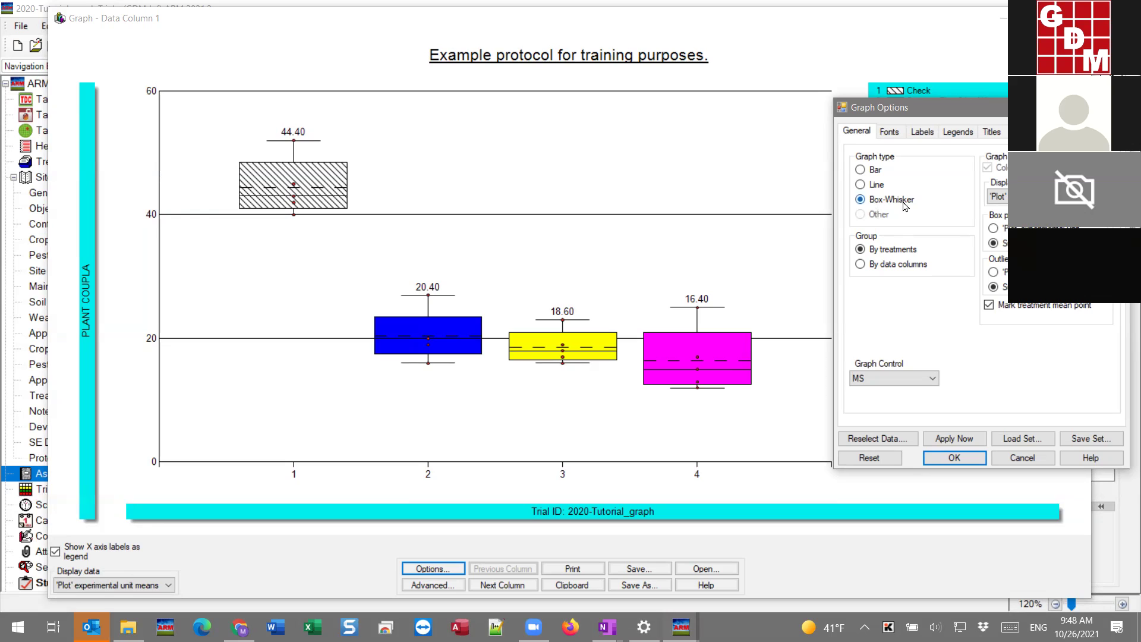
key(Return)
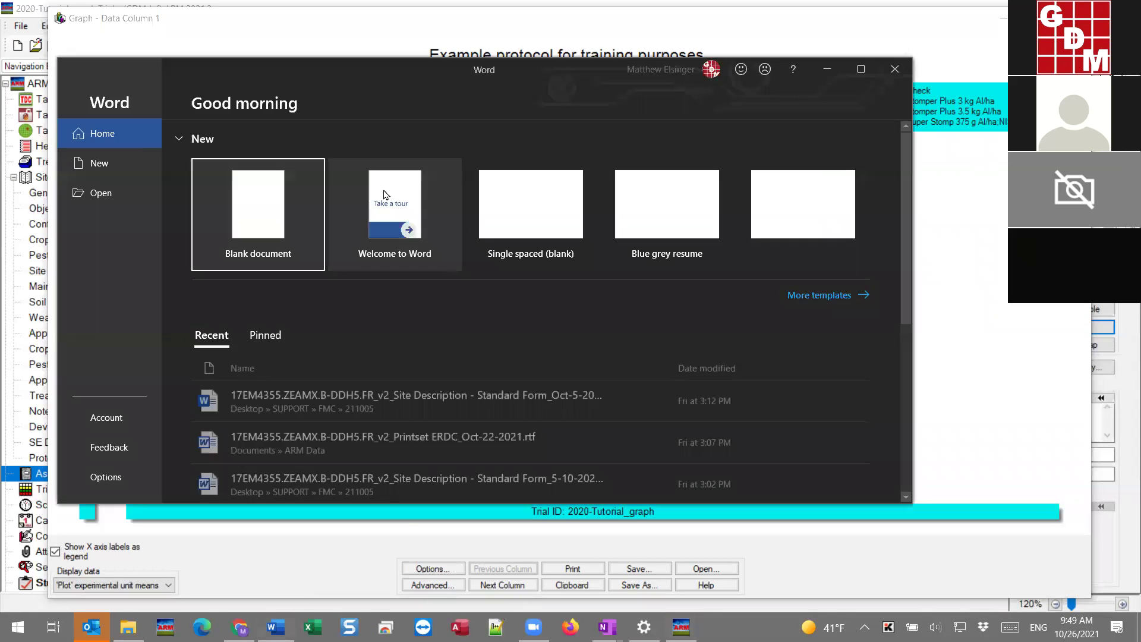
click(255, 197)
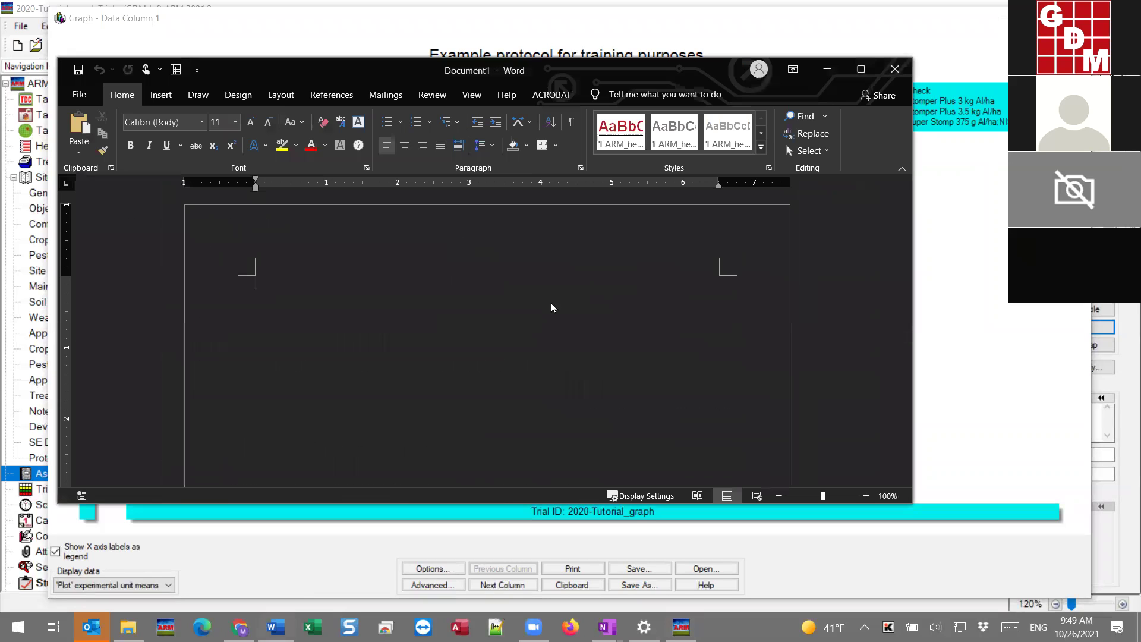
right_click(297, 298)
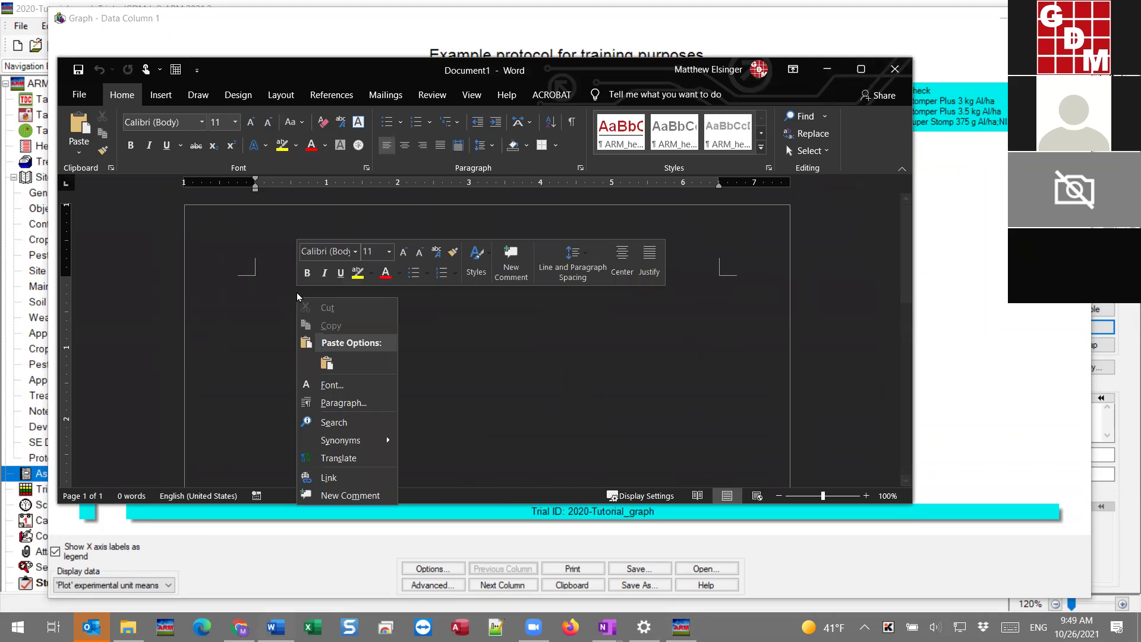
click(326, 364)
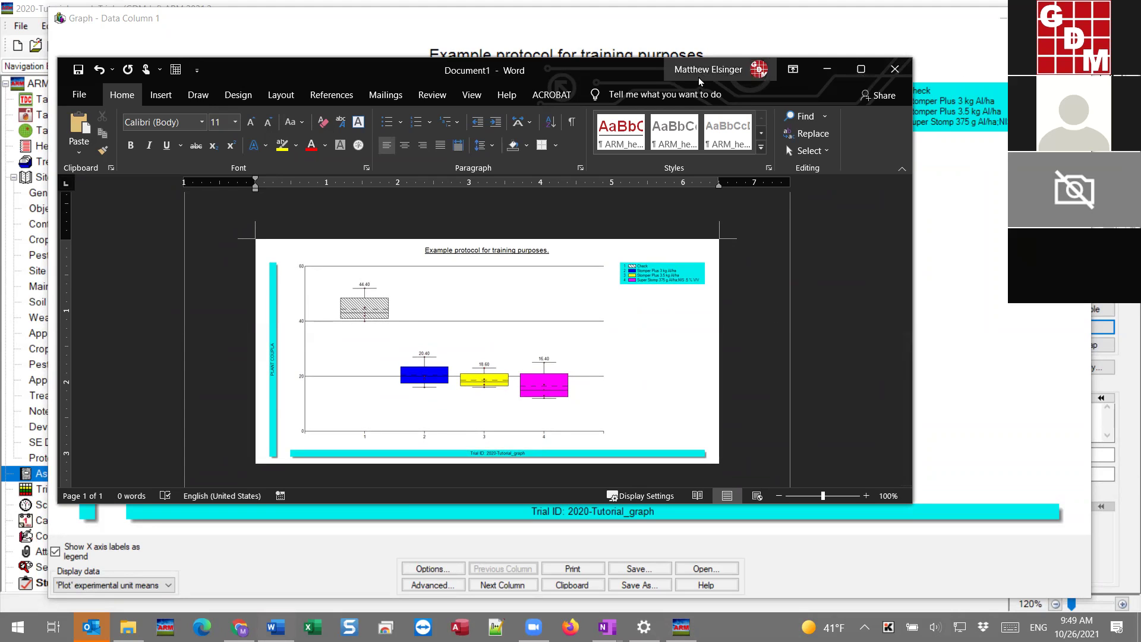
Enlarge the pasted graph to about 7.5 inches wide, up to the page's edge, and close the Word document without saving.
click(860, 69)
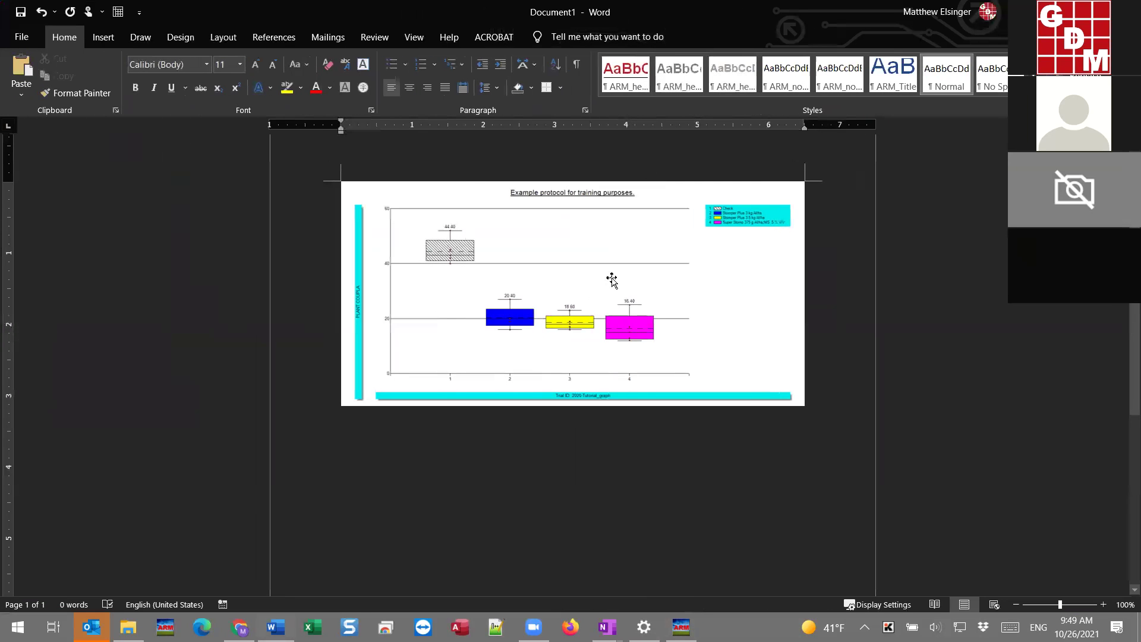
click(621, 312)
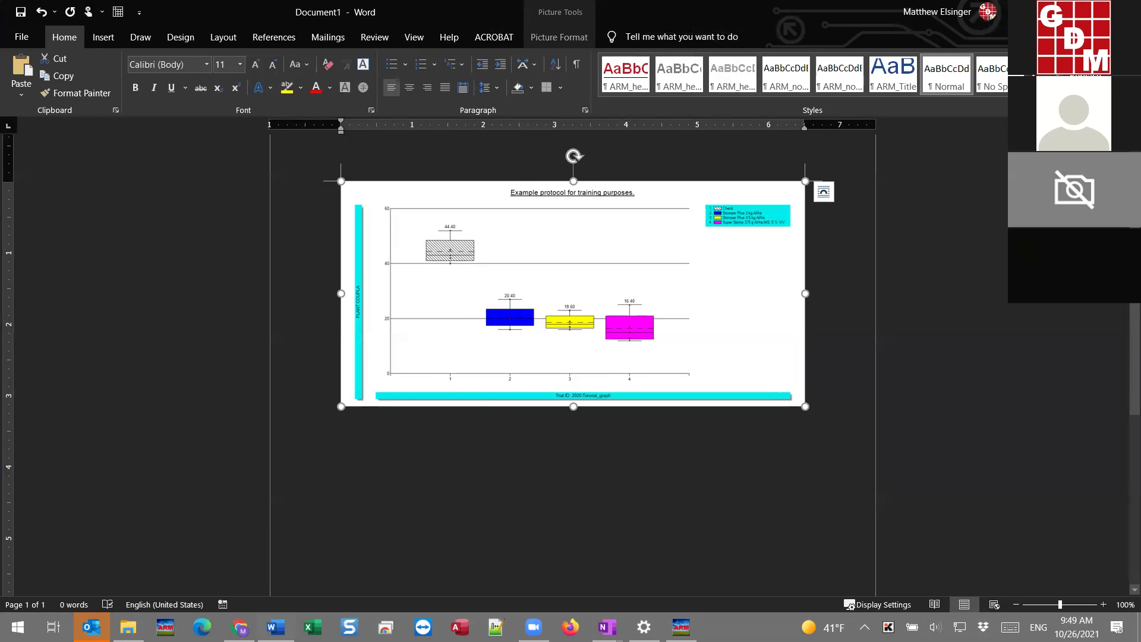
drag(805, 406, 737, 446)
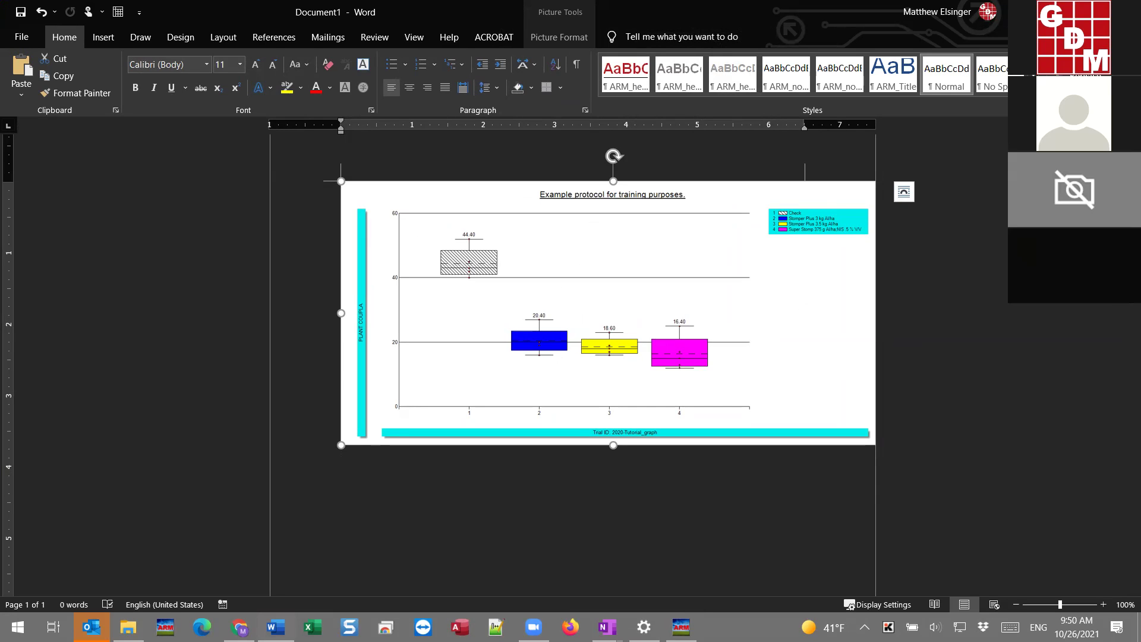
key(alt+F4)
click(579, 347)
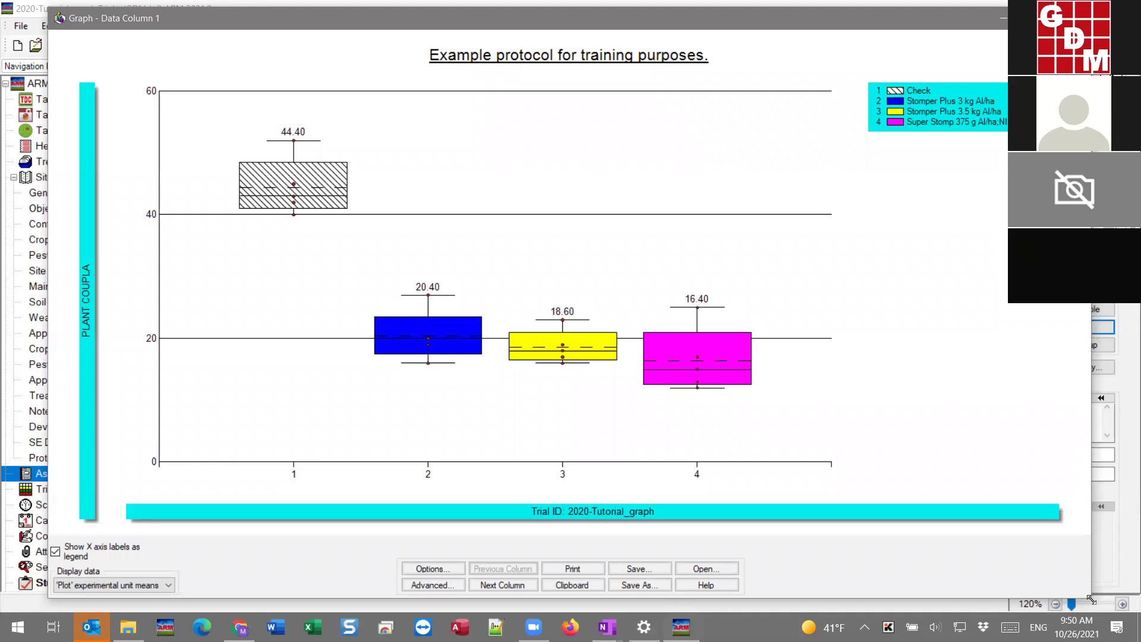
Shorten the graph window, paste the flatter graph into a new blank Word document, and make the graph window taller again.
drag(1091, 599, 1076, 452)
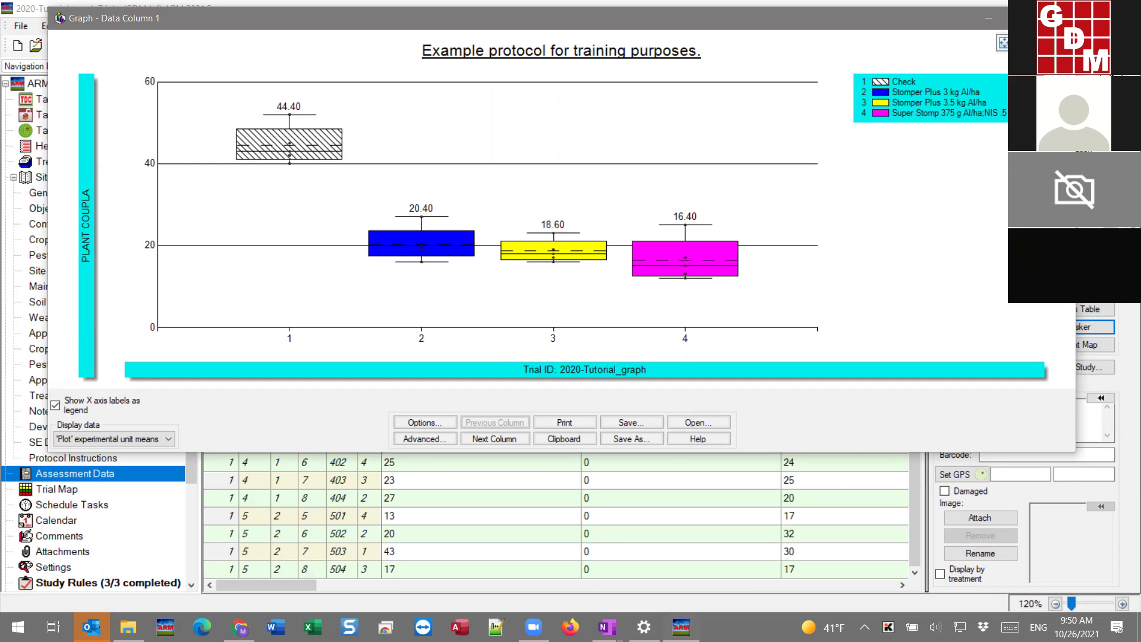
click(275, 627)
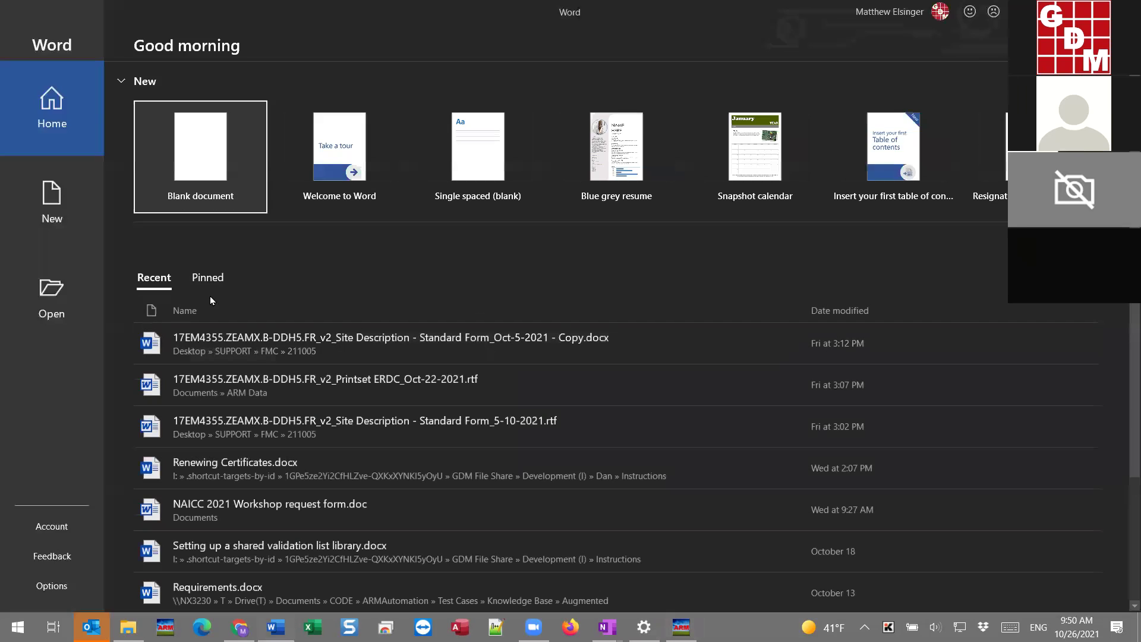
click(193, 142)
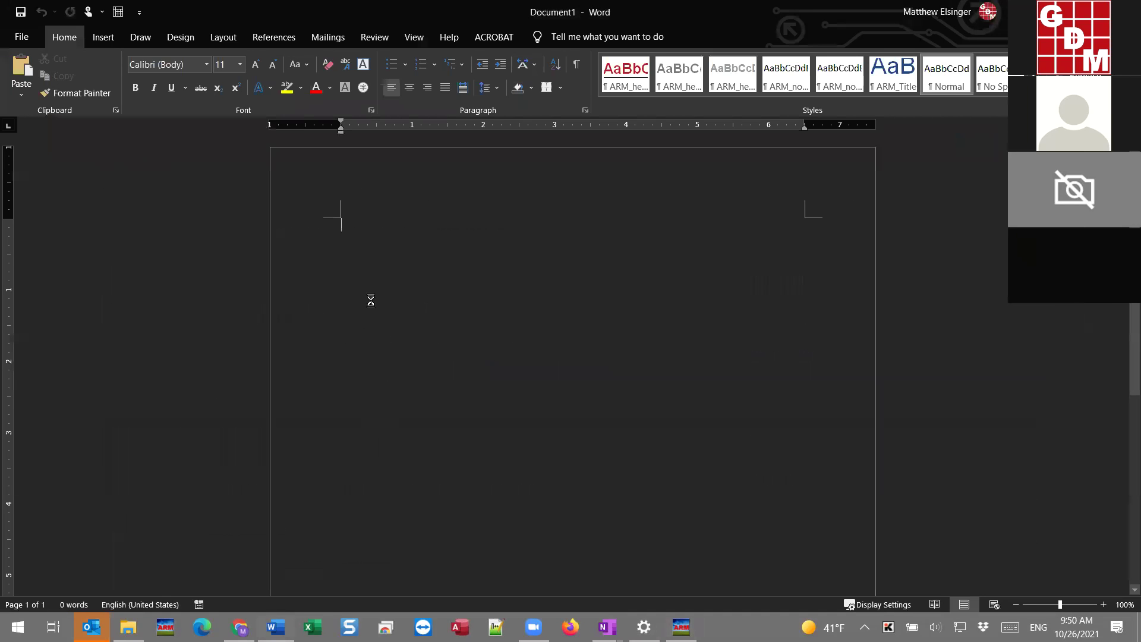
key(ctrl+v)
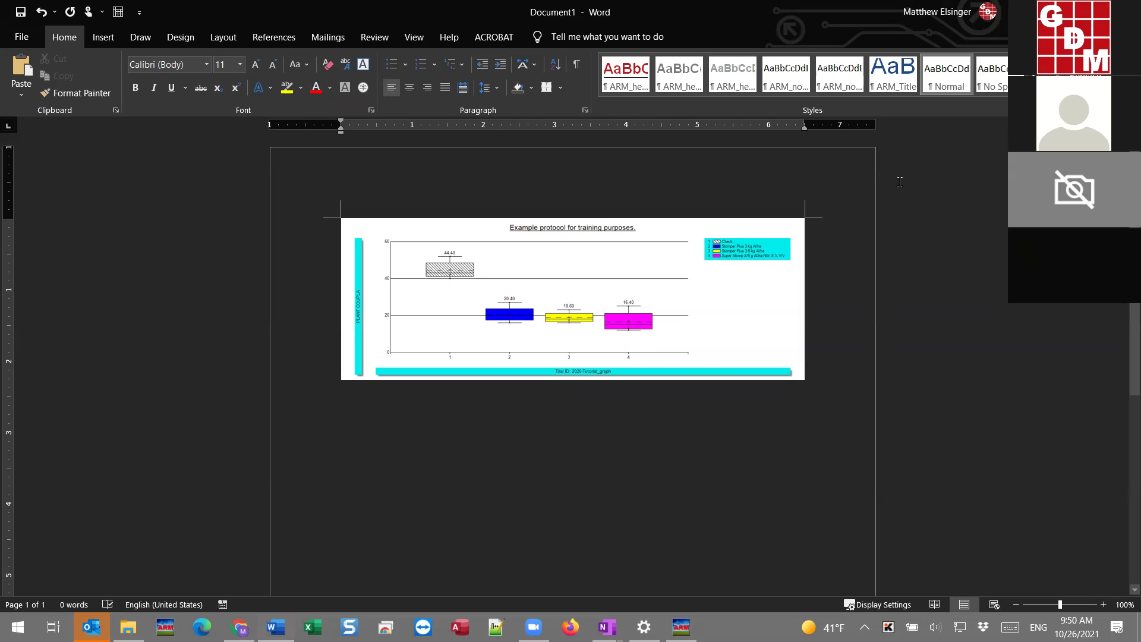
scroll(986, 74, down, 1)
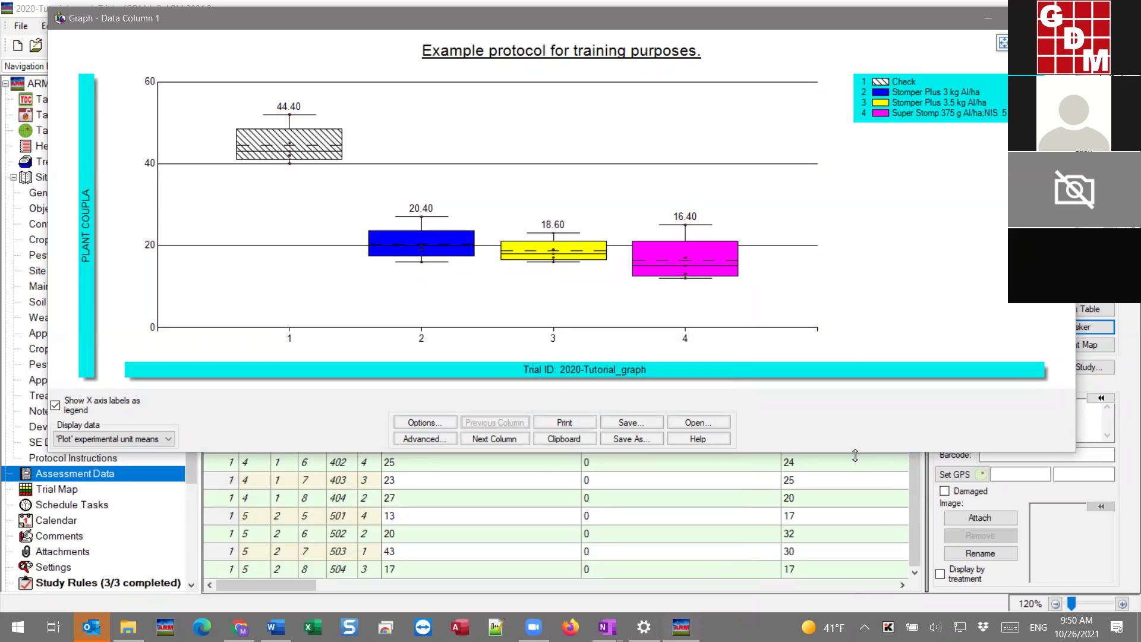
drag(855, 455, 883, 583)
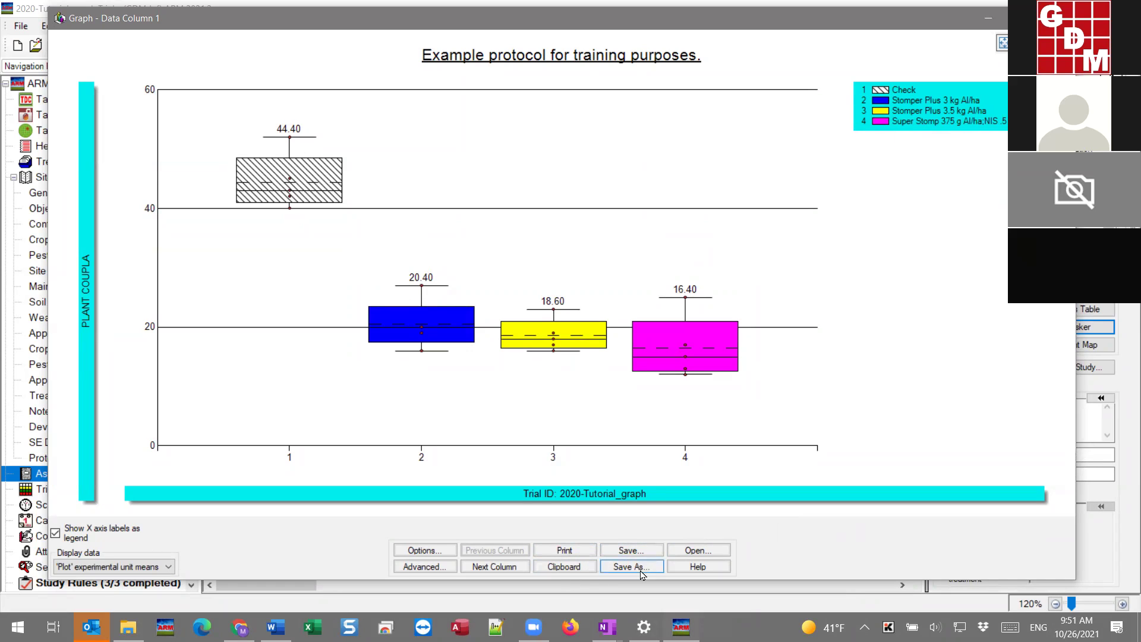
Examine the options for saving the graph data as 2020-Tutorial_graph.grf8, including the file extension, and cancel the save.
click(637, 552)
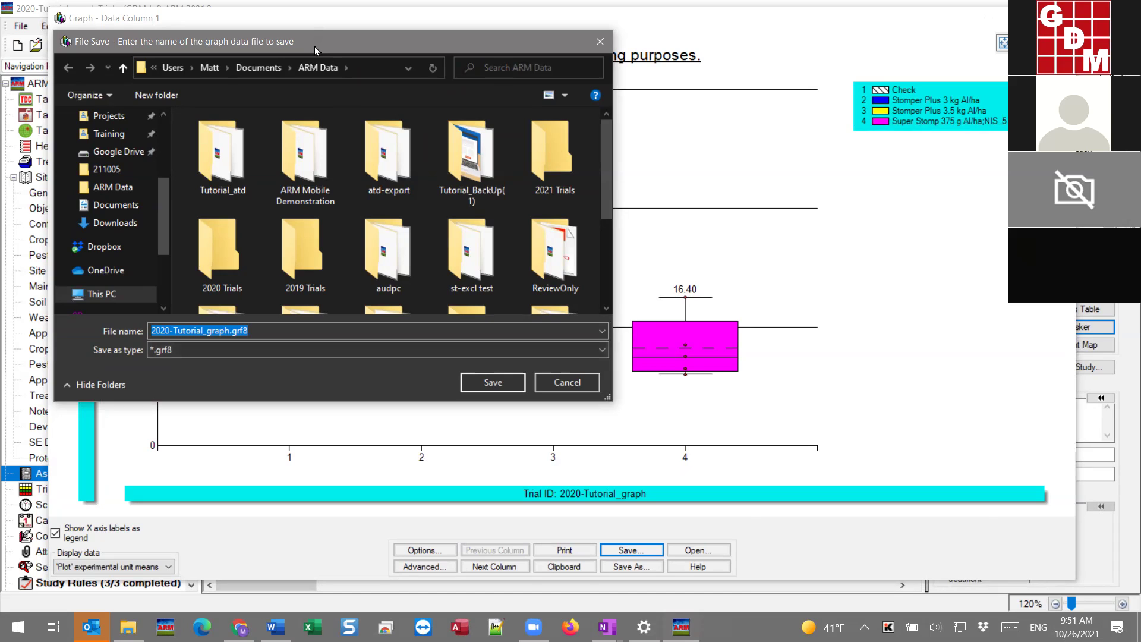
drag(315, 46, 854, 164)
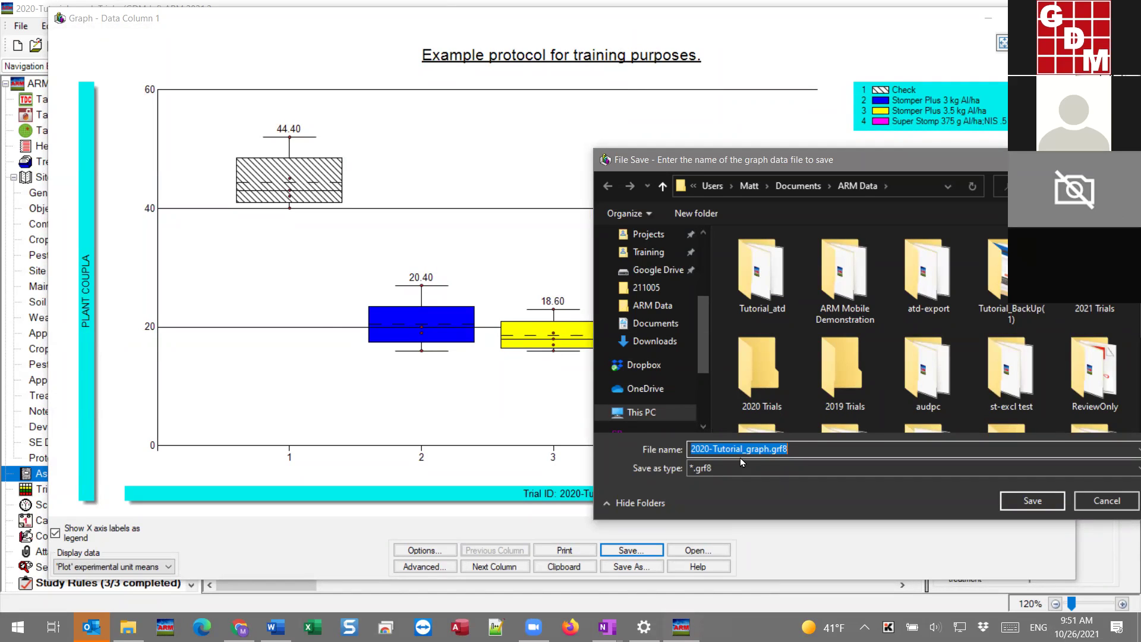
click(759, 451)
drag(771, 450, 787, 450)
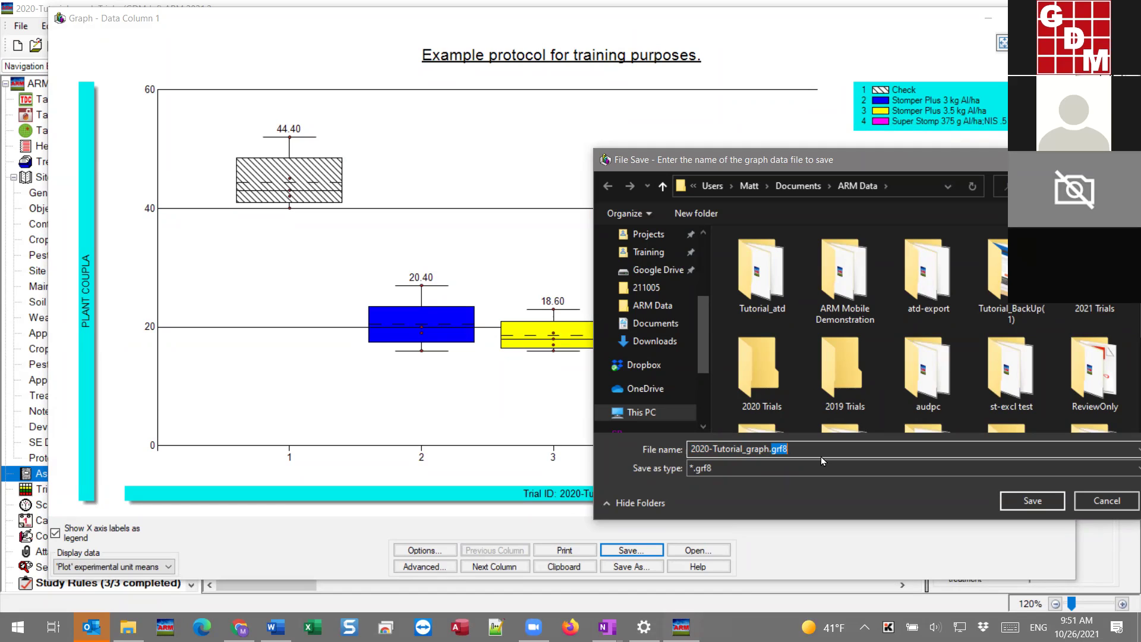
click(819, 450)
click(1118, 503)
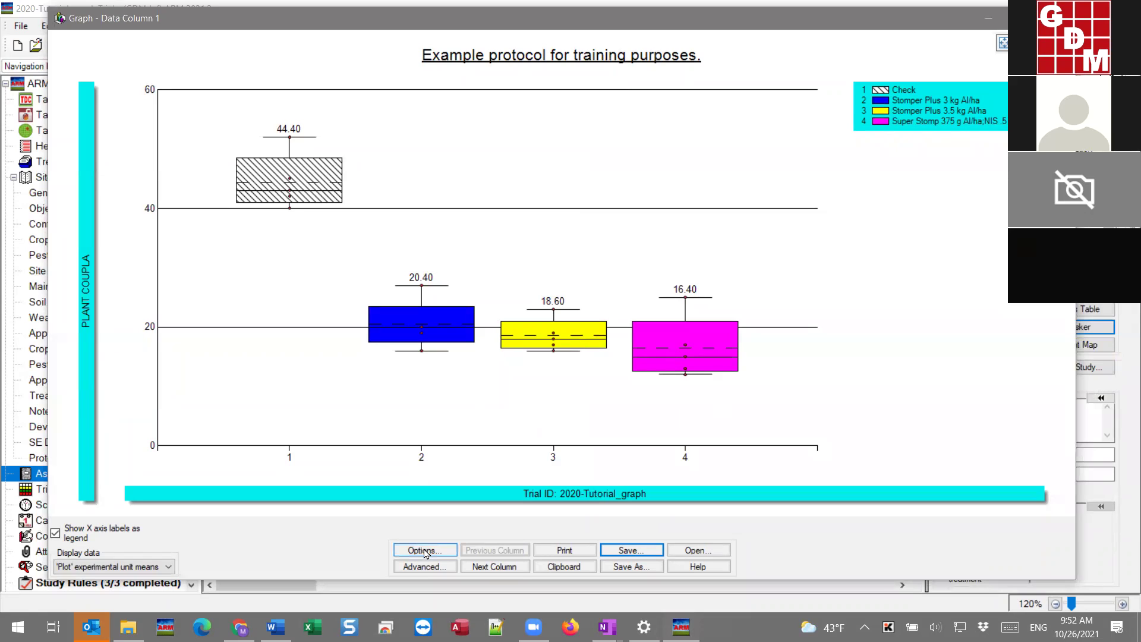
Examine how the graph options are saved as a .gdf8 options set, and leave without saving or changing any options.
click(425, 551)
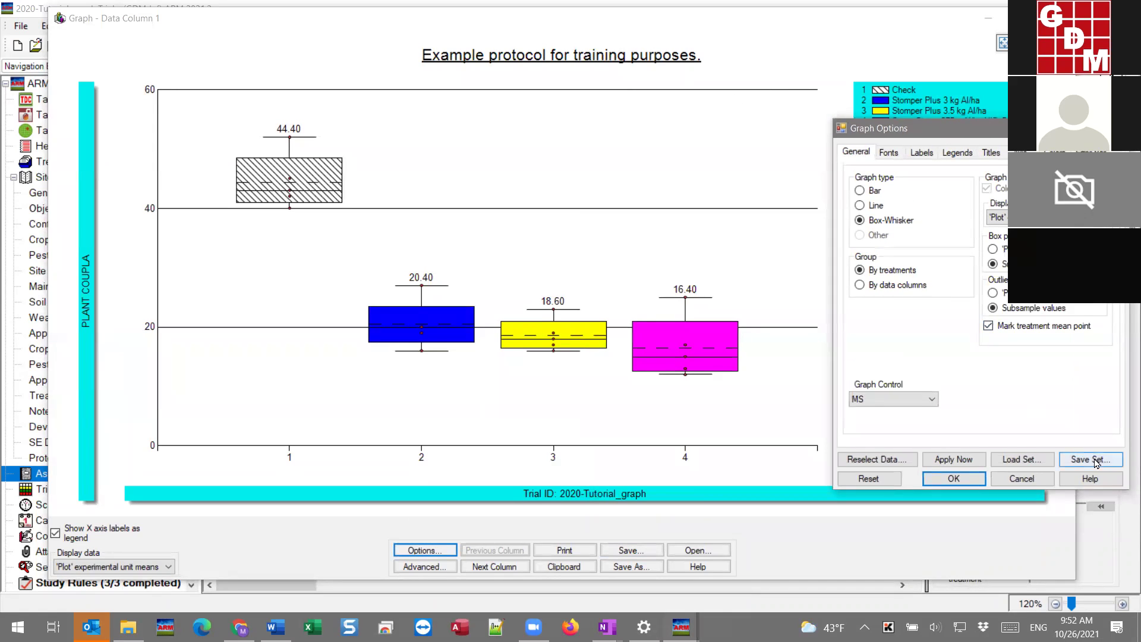
click(1092, 459)
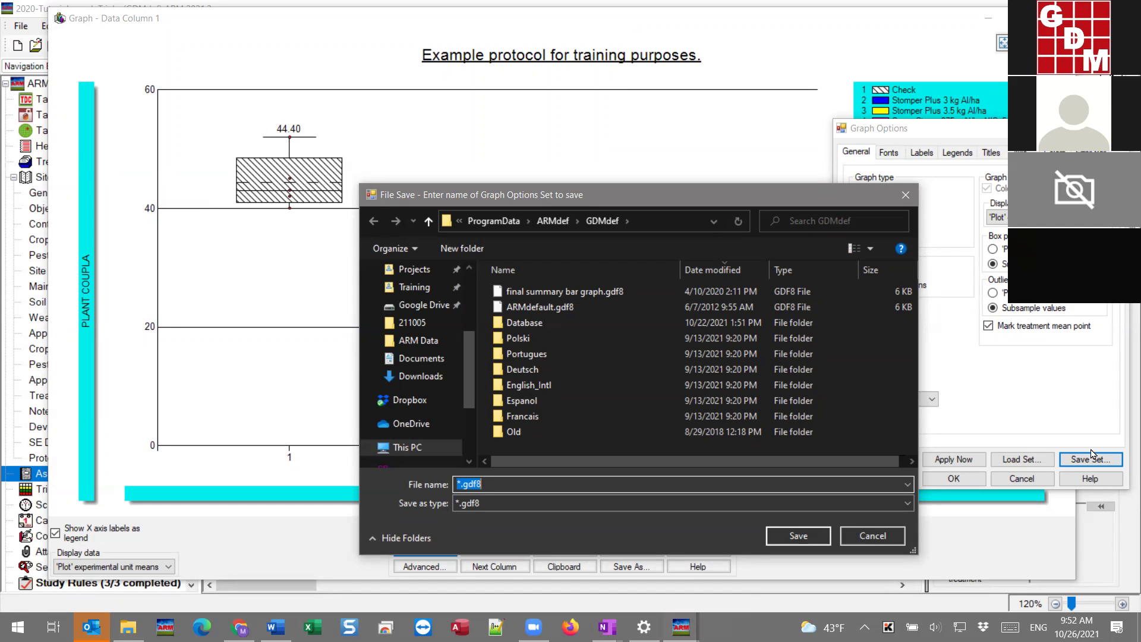
drag(818, 194, 717, 190)
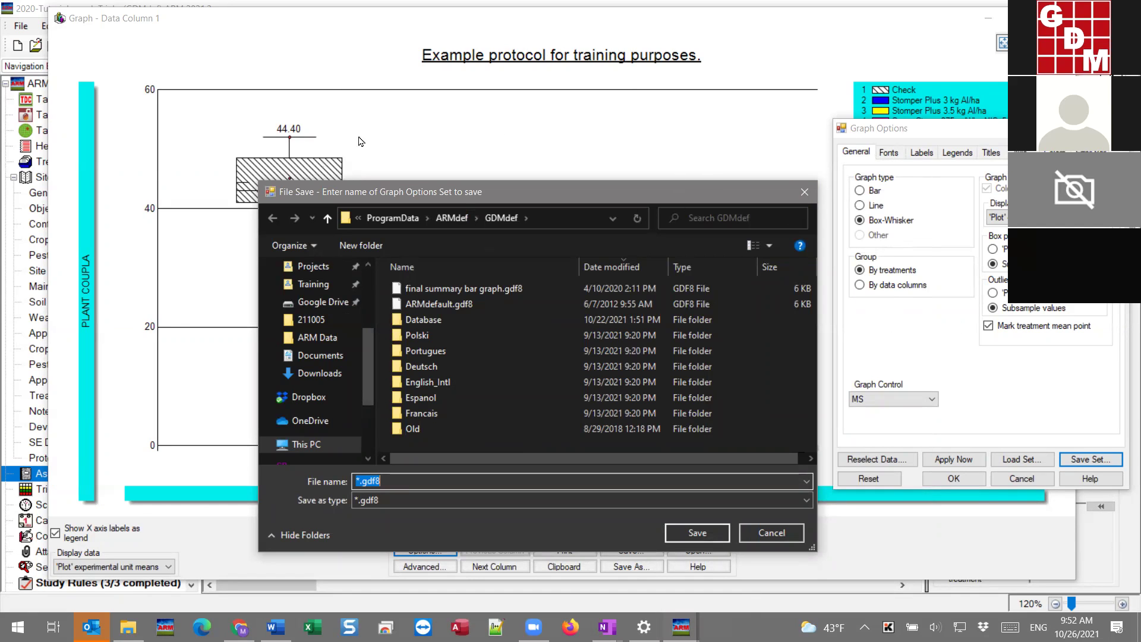
drag(611, 194, 716, 183)
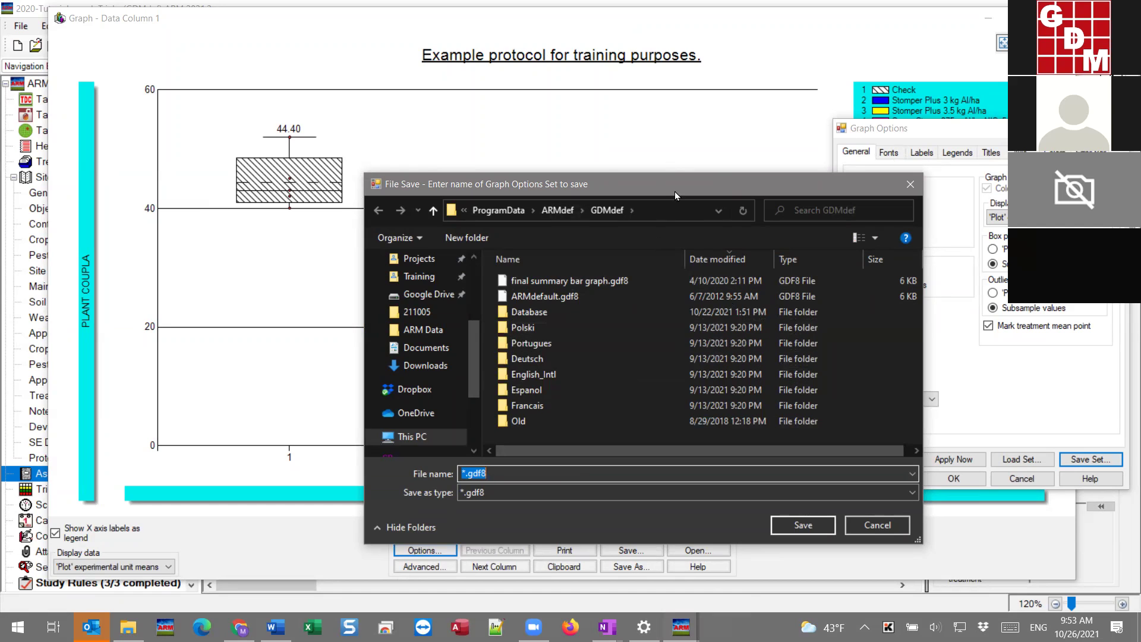
click(877, 524)
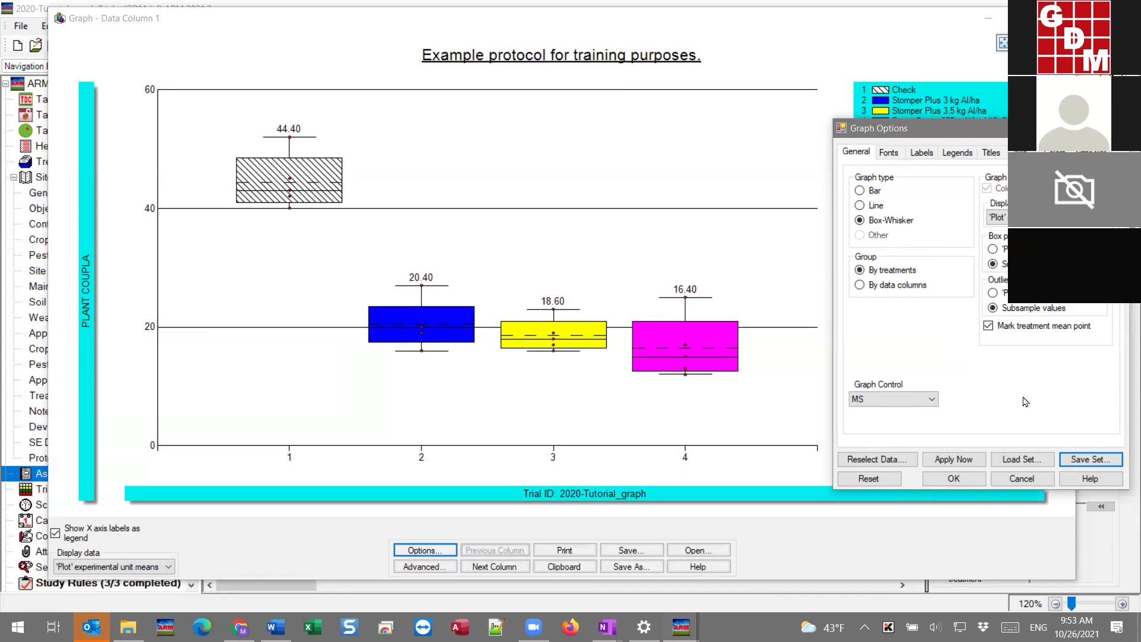
click(1021, 478)
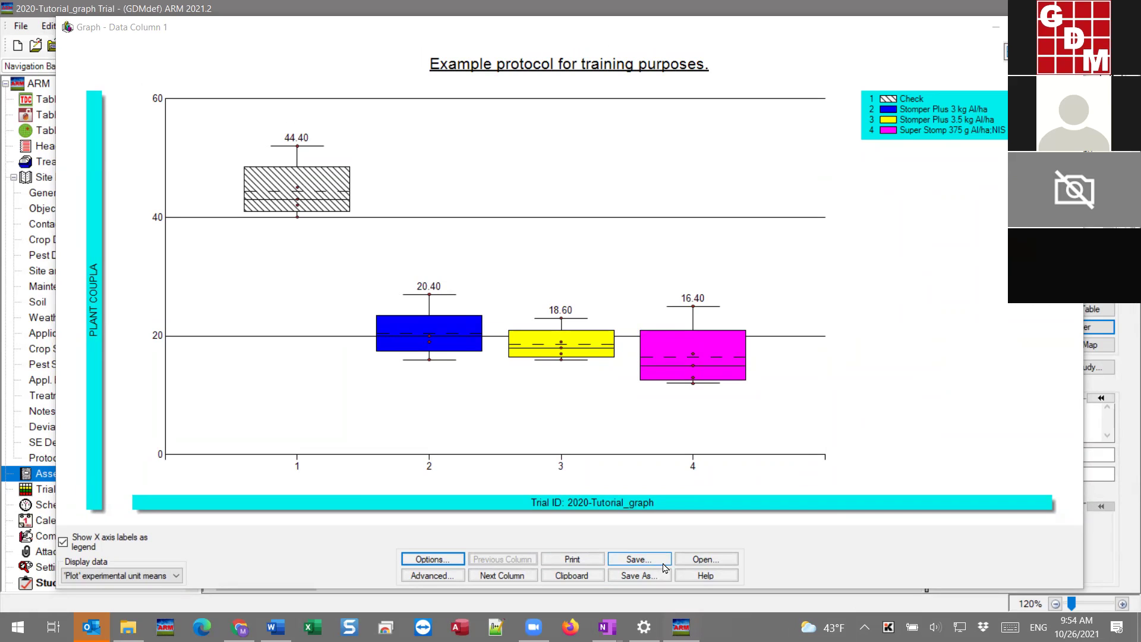
Set up a graph export to file in JPEG and in PNG format, and cancel the export.
click(627, 576)
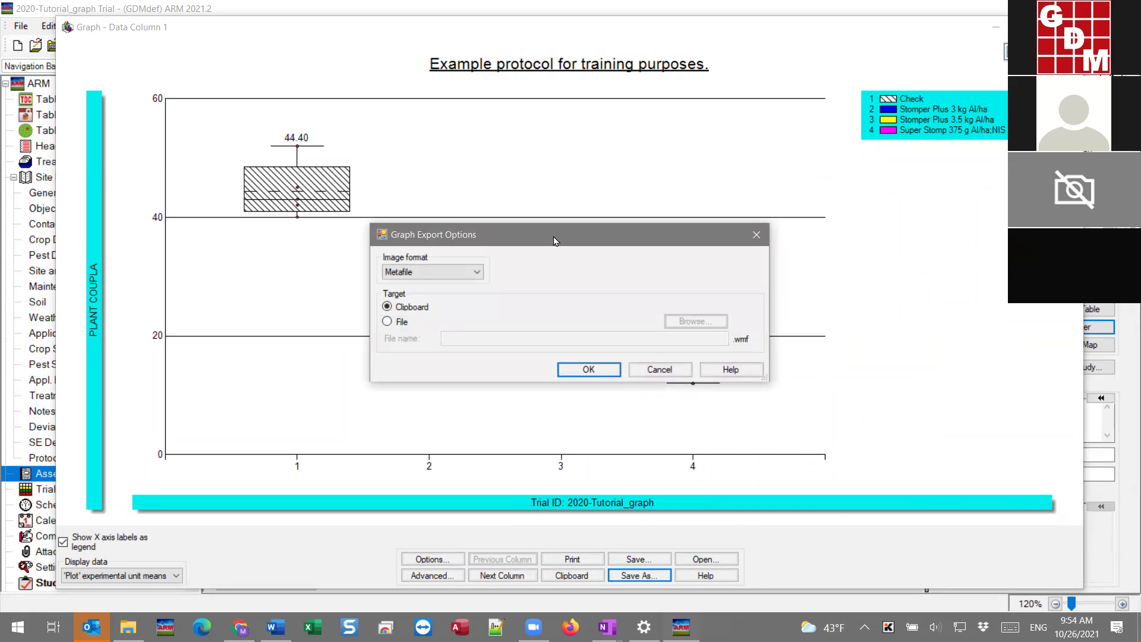
click(477, 273)
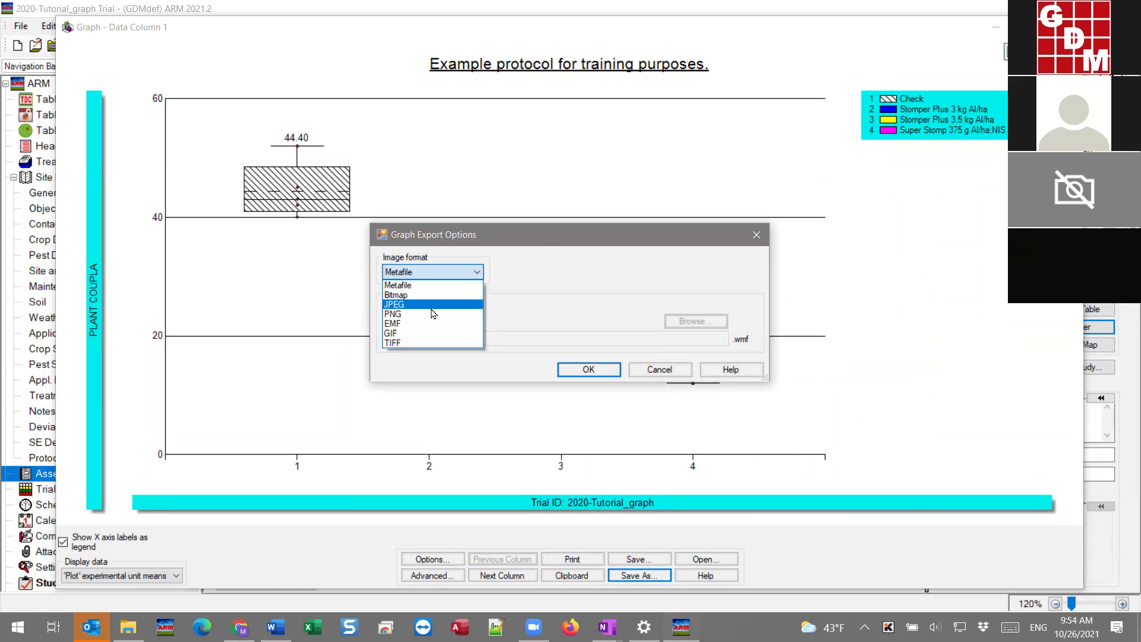
click(433, 305)
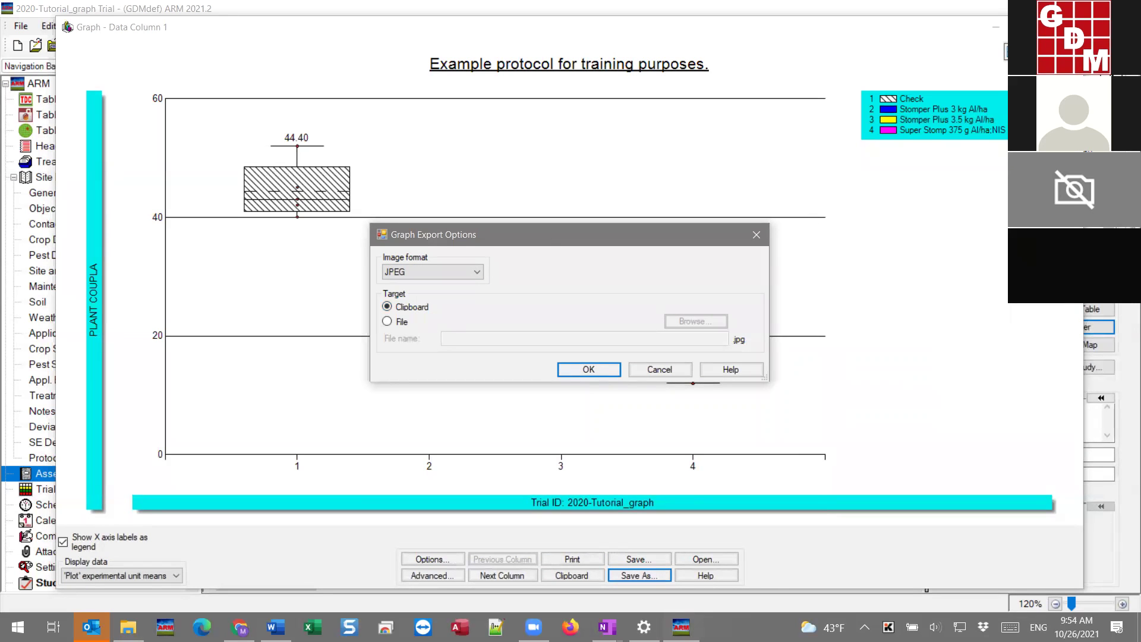
click(386, 321)
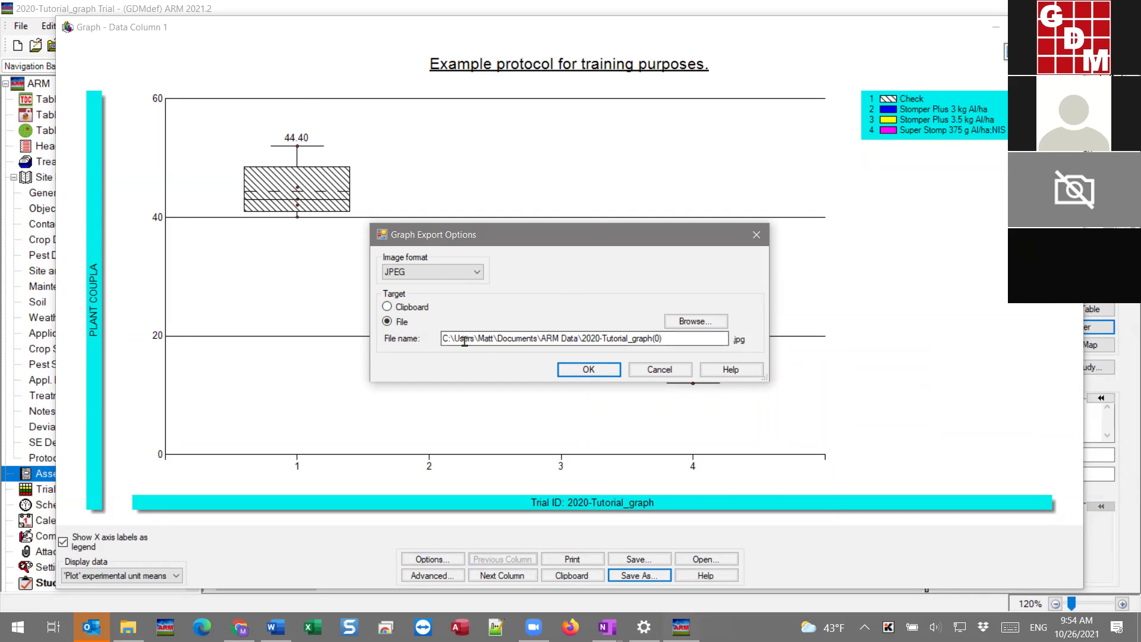
click(406, 271)
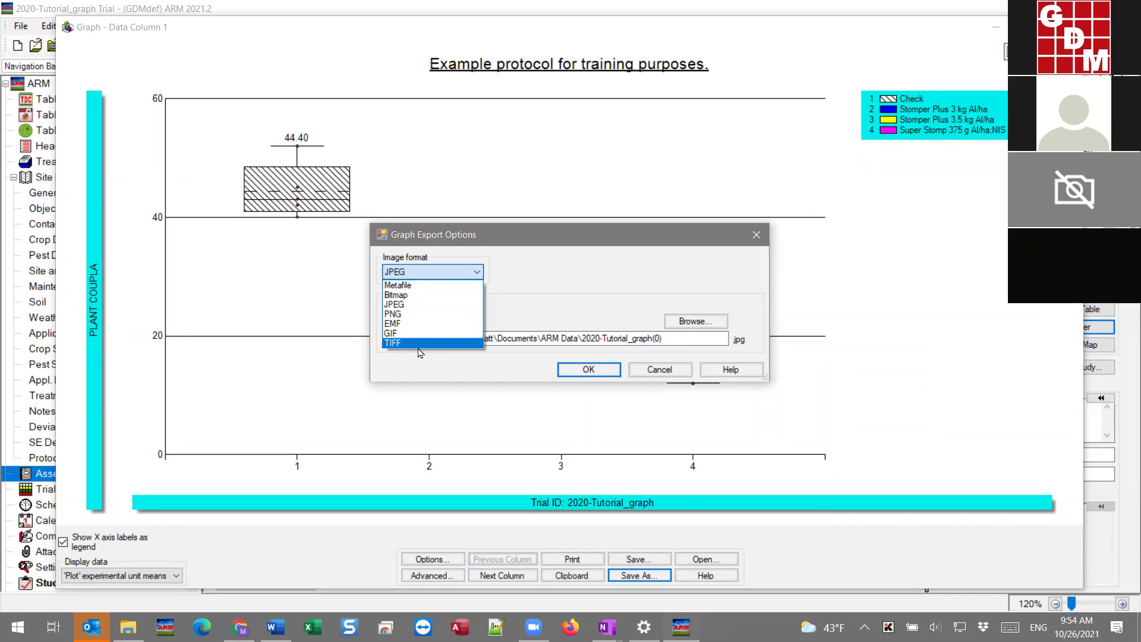
click(410, 314)
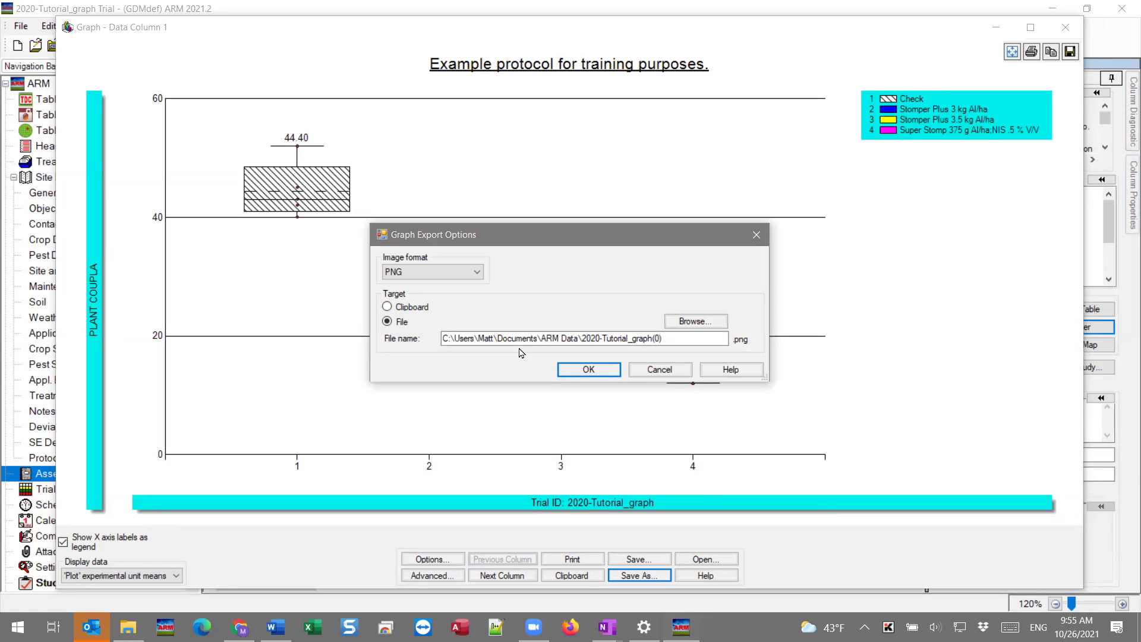
click(666, 369)
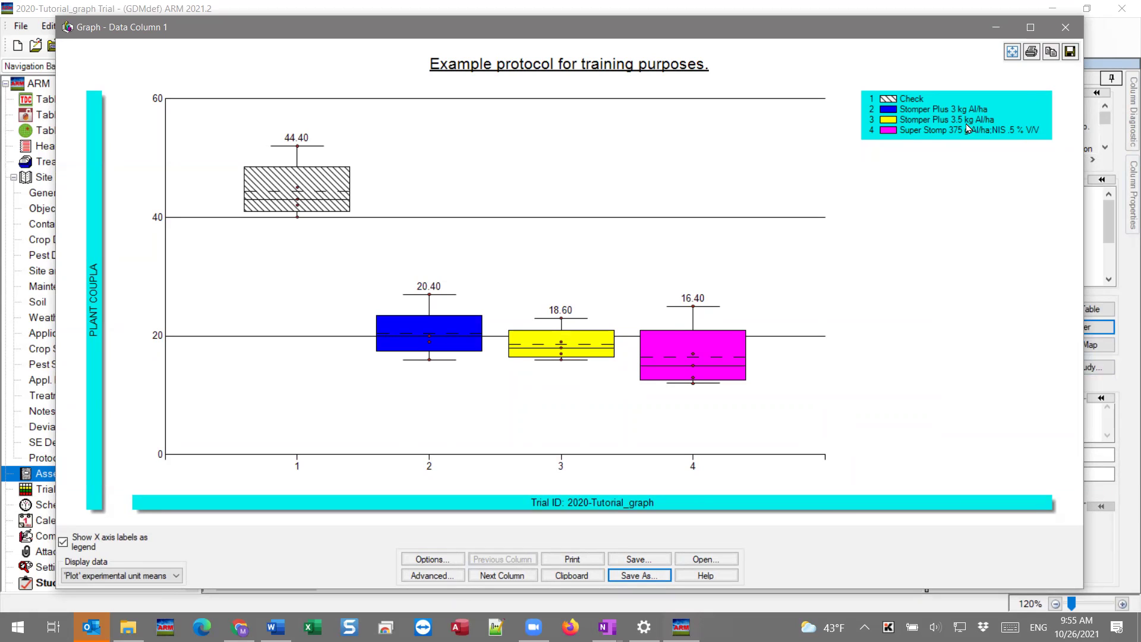
Copy the box-whisker graph to the clipboard and close the graph window.
click(1052, 52)
click(1050, 53)
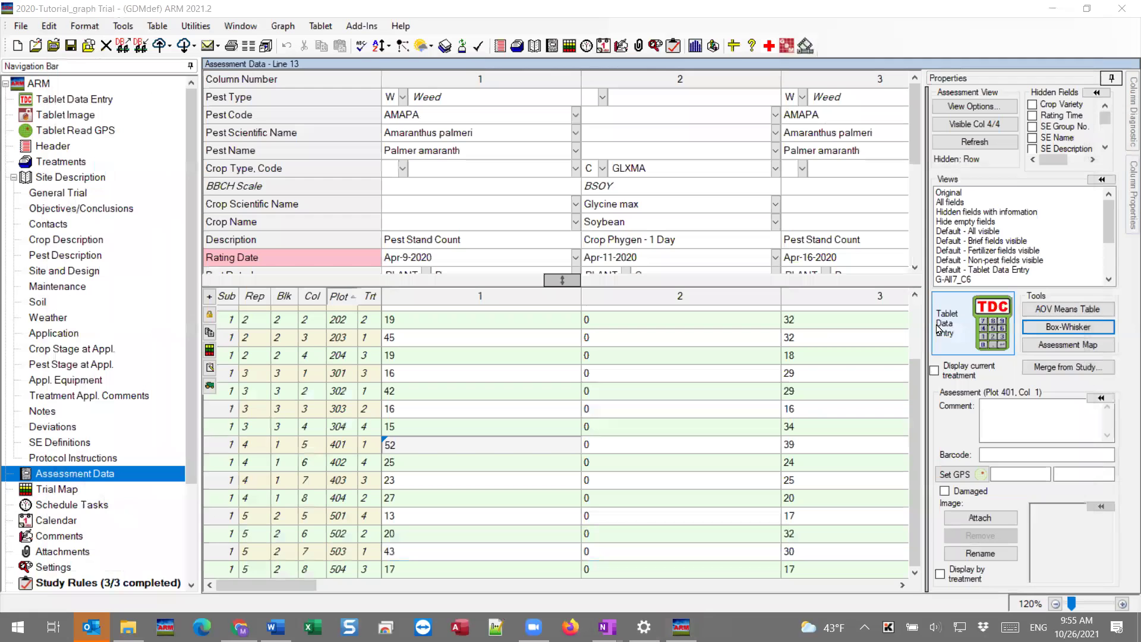
click(1065, 27)
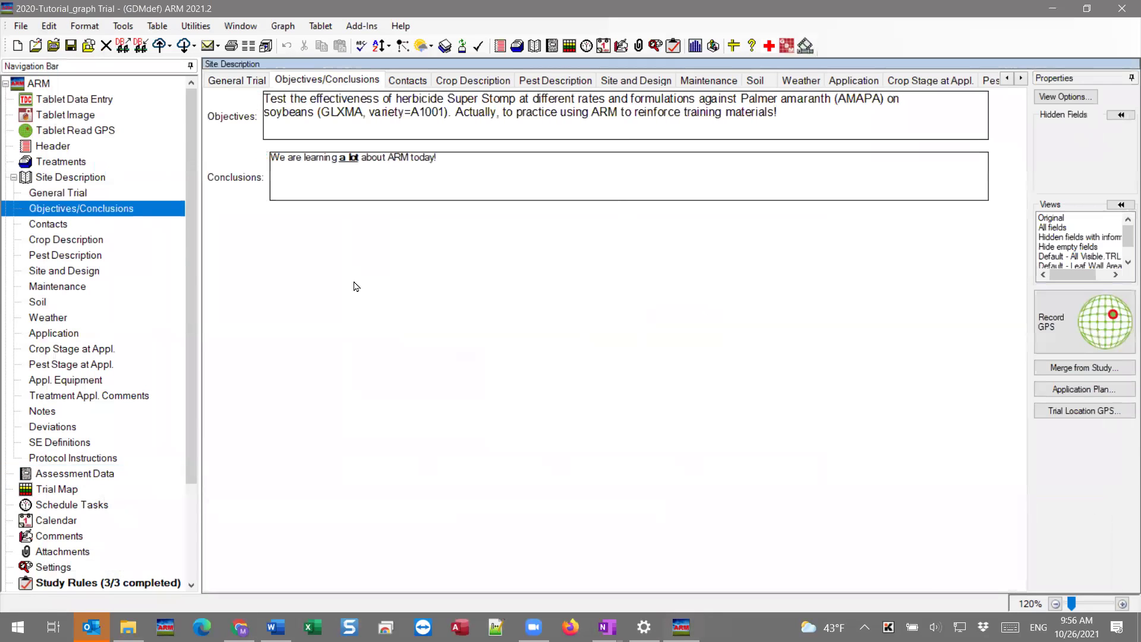
Add the line "The treatmetns performed as expected...." below the existing text in the trial's Conclusions field, followed by a new line.
click(388, 183)
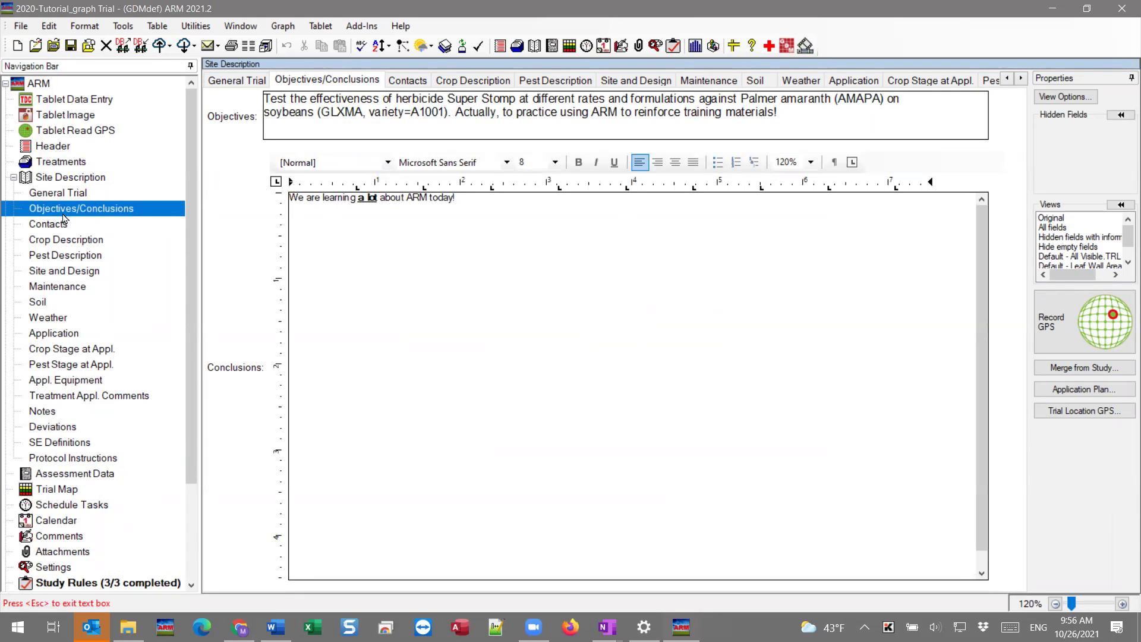
click(468, 198)
key(Return)
text(Hello)
key(BackSpace)
key(BackSpace)
key(BackSpace)
key(BackSpace)
key(BackSpace)
text(The treatmetns performed as expected....)
key(Return)
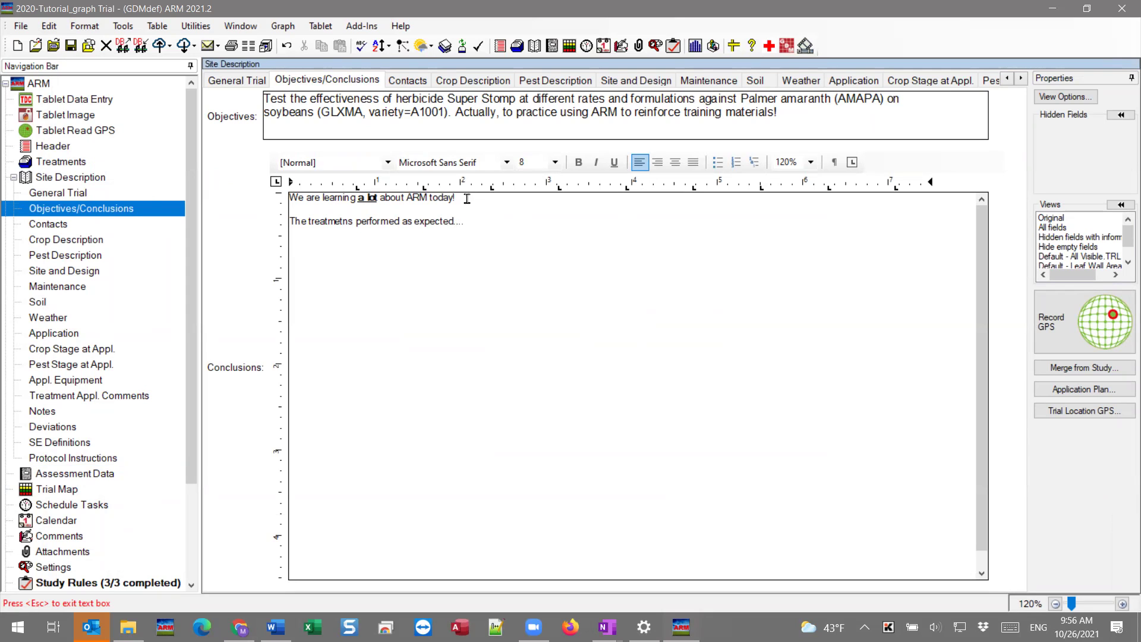
Paste the copied graph under the new Conclusions text, accepting the proposed attachment path and the *.jpg file type.
right_click(319, 233)
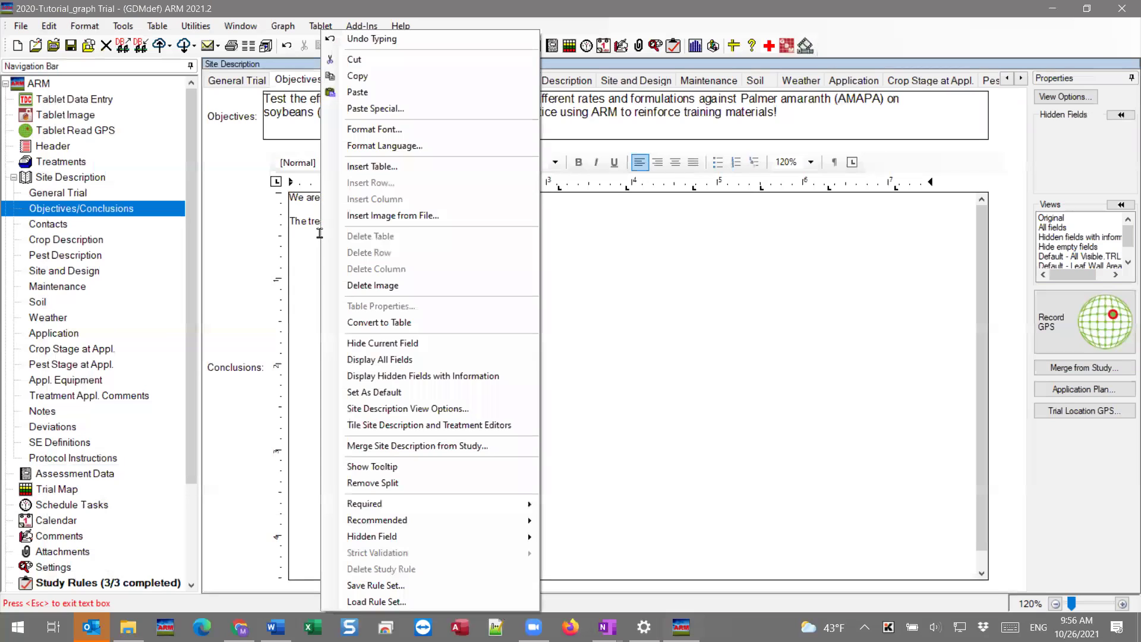
click(358, 92)
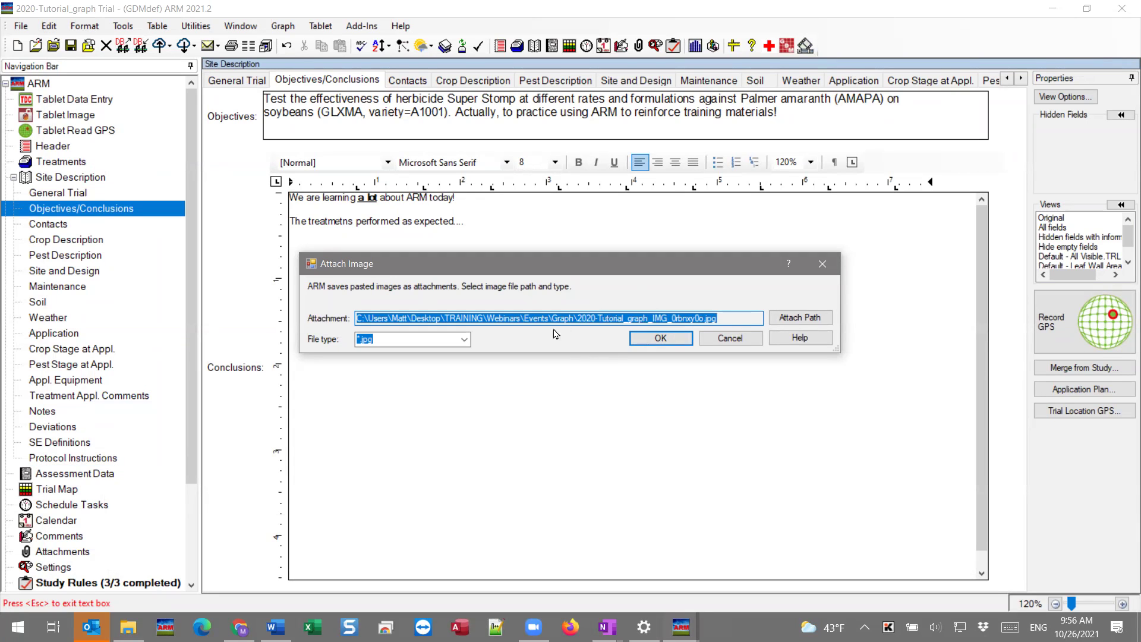
click(677, 339)
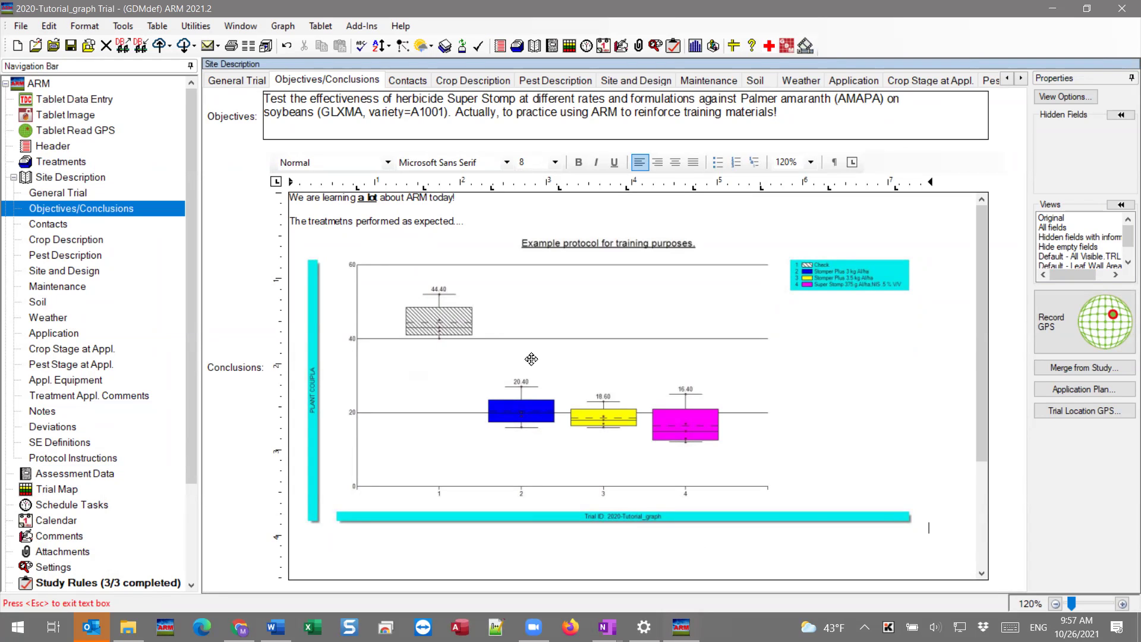
Shrink the pasted graph in the Conclusions field proportionally from its lower corner.
click(585, 450)
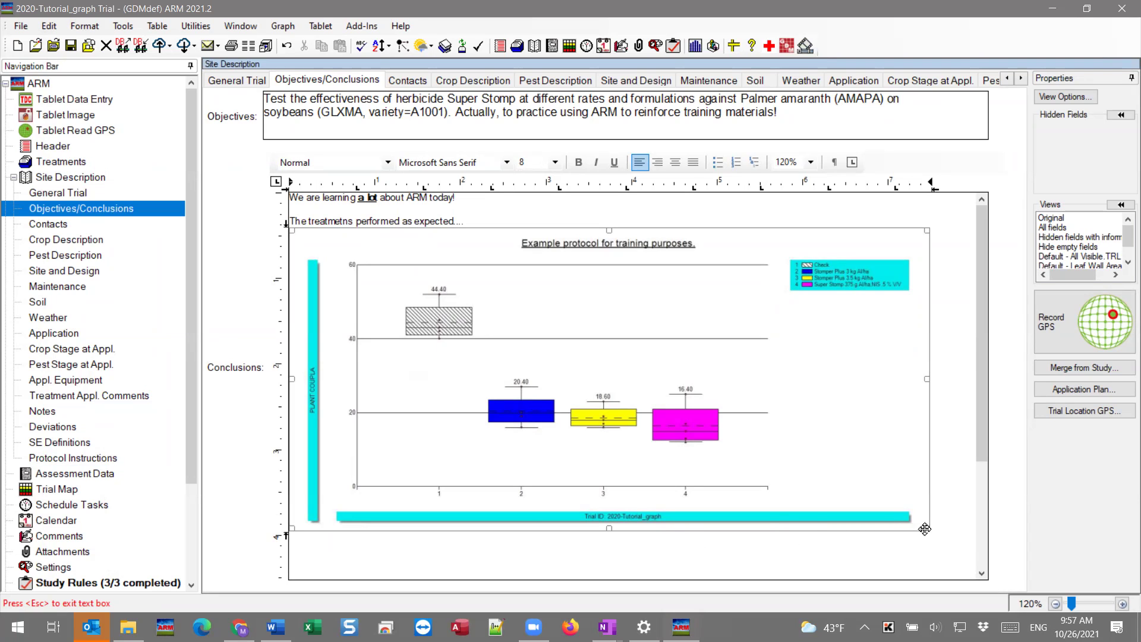
drag(924, 529, 892, 469)
click(892, 468)
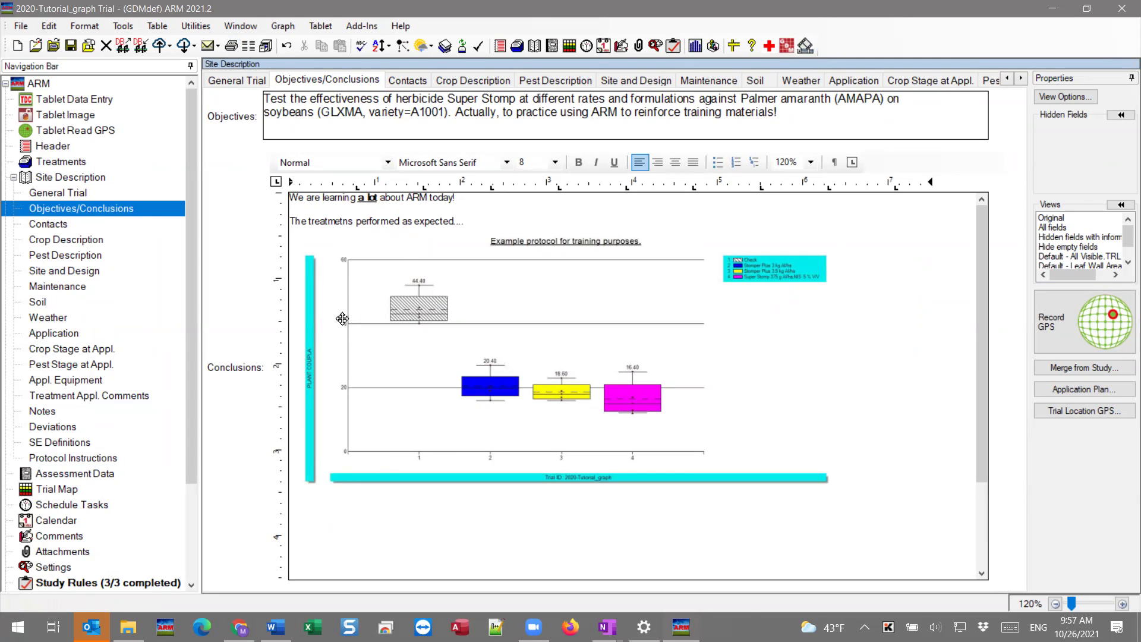
Open the report printing options, clear the report set and add the Site Description Standard Form report.
click(231, 45)
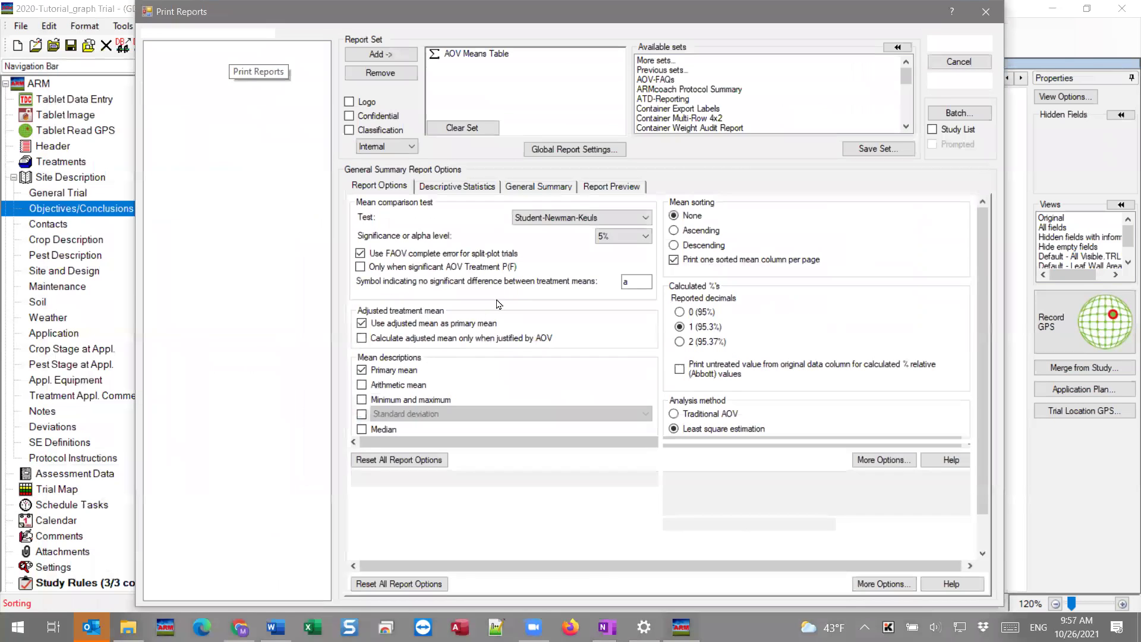
click(462, 128)
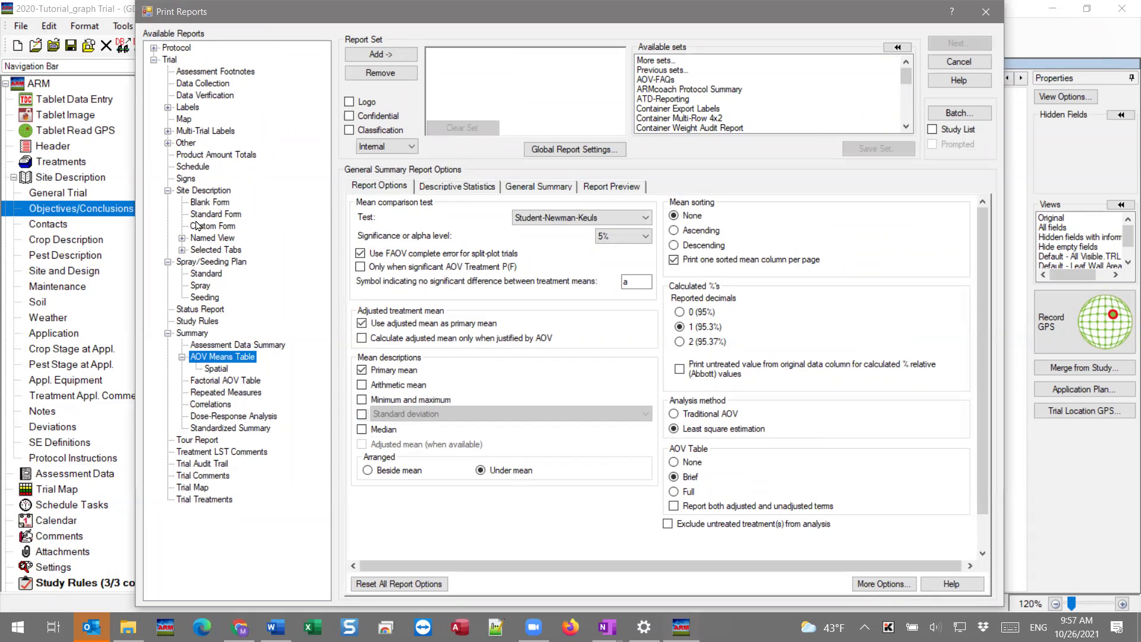
click(198, 215)
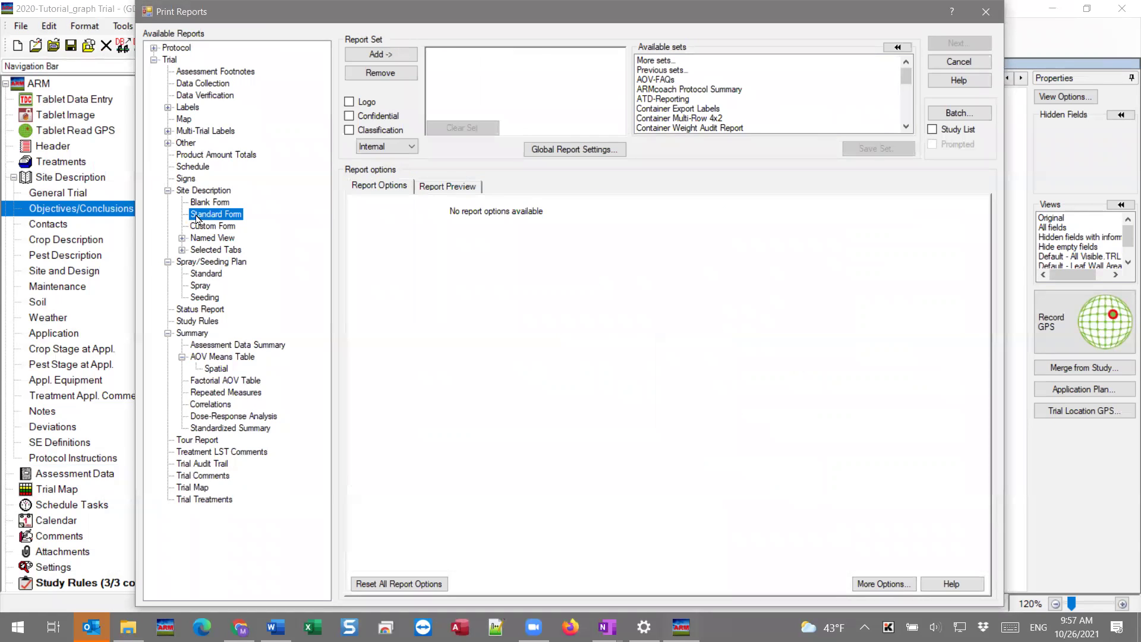
double_click(196, 217)
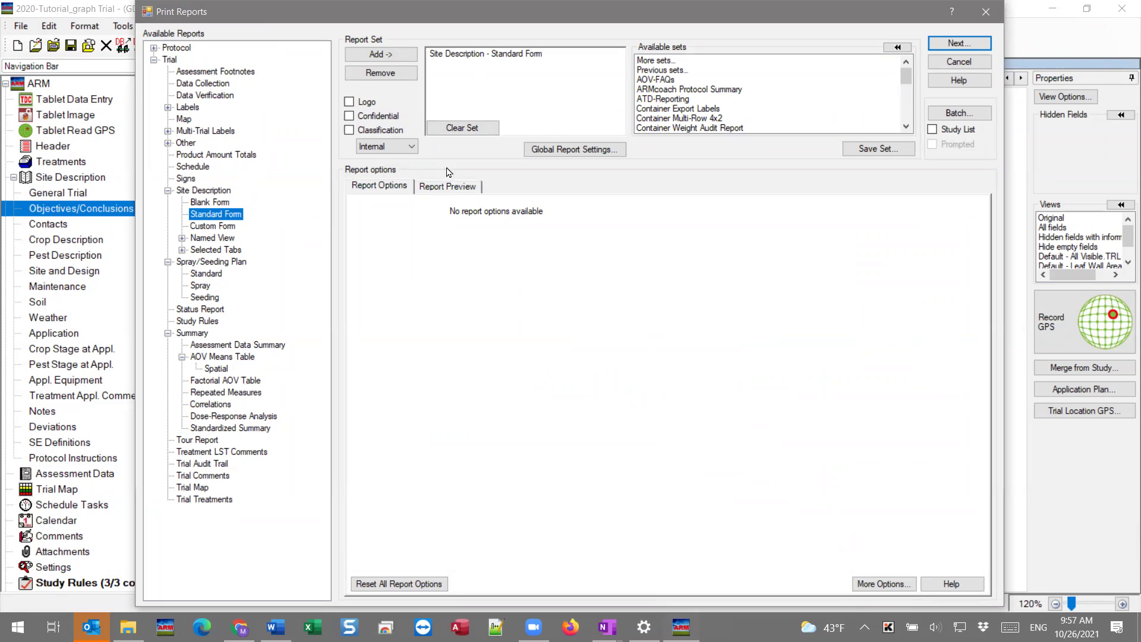
Preview the Site Description report, examine how the Conclusions text and graph print, and close the report dialog without printing.
click(447, 192)
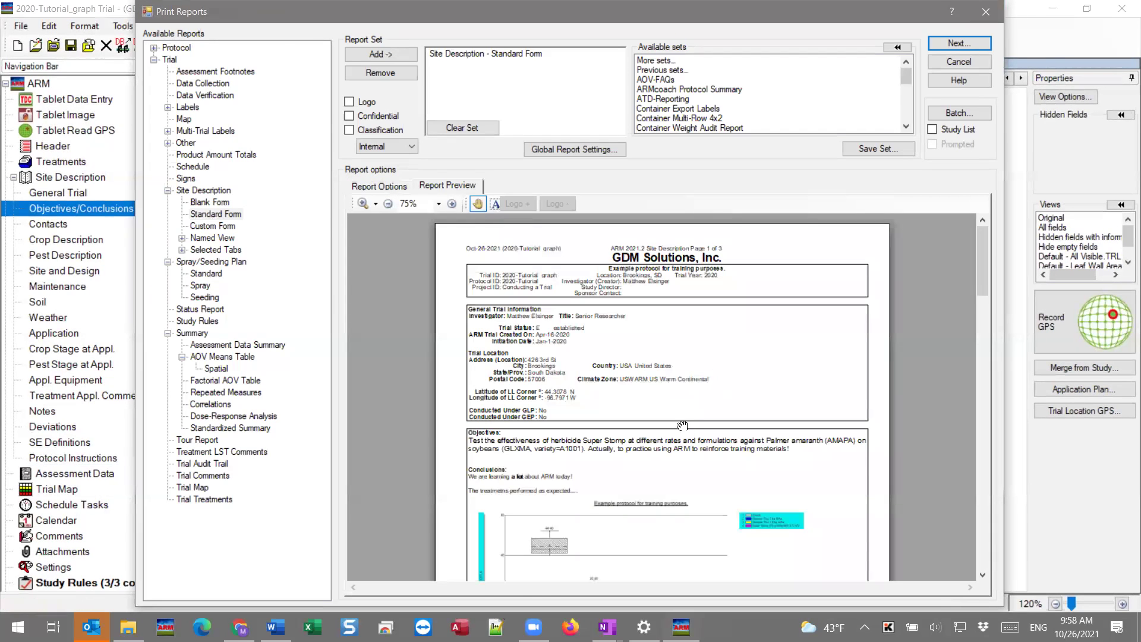
click(451, 204)
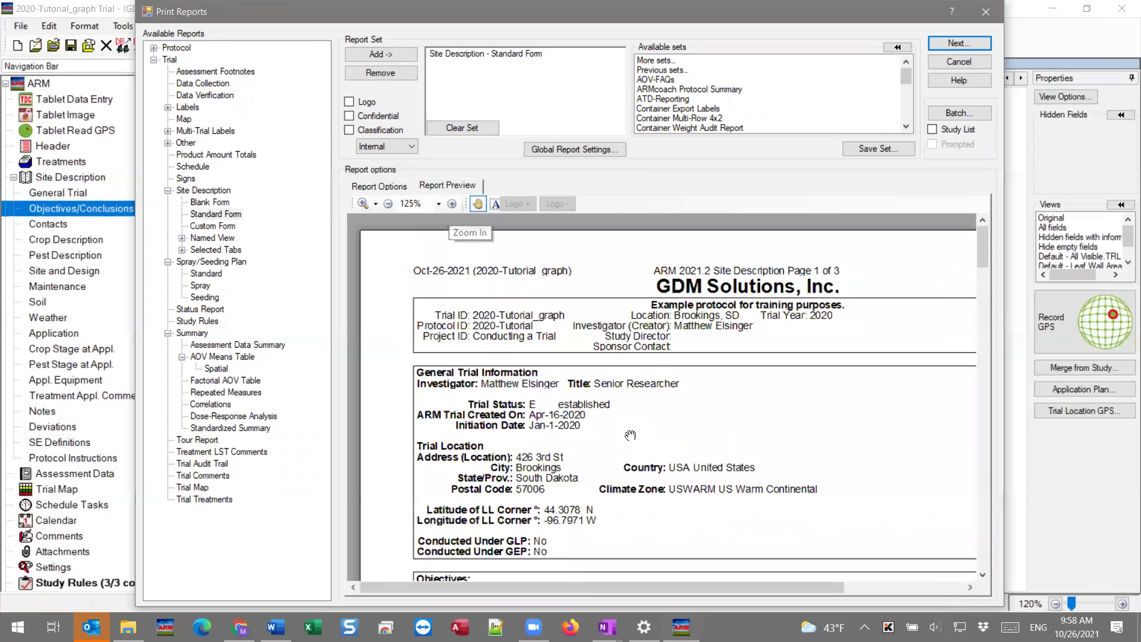
drag(710, 512, 702, 290)
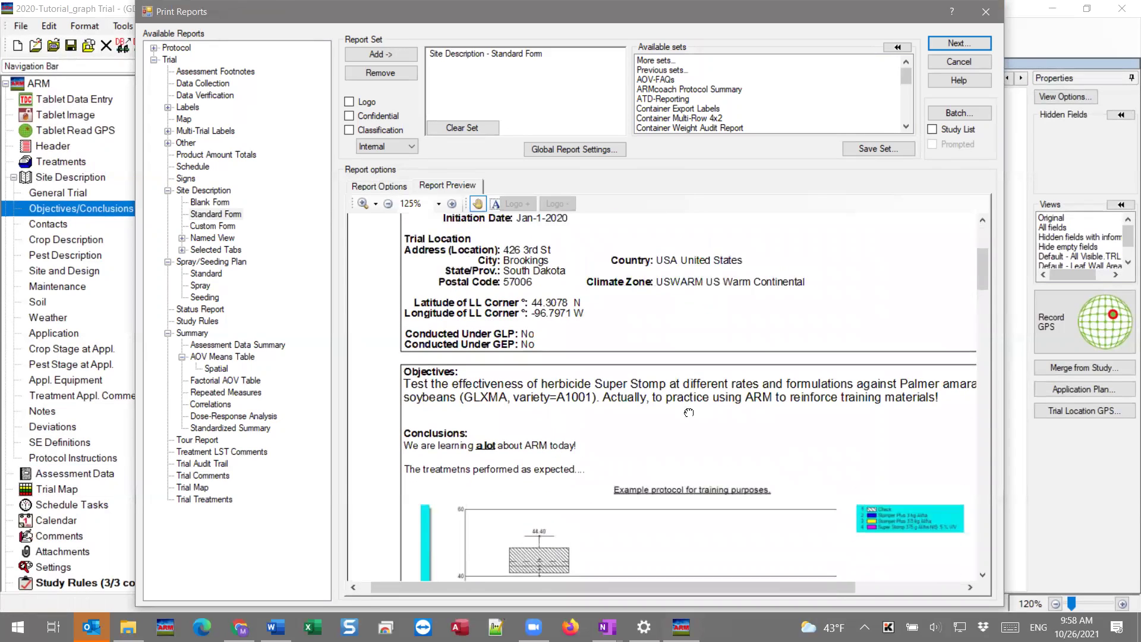
drag(627, 513, 610, 257)
scroll(610, 397, down, 3)
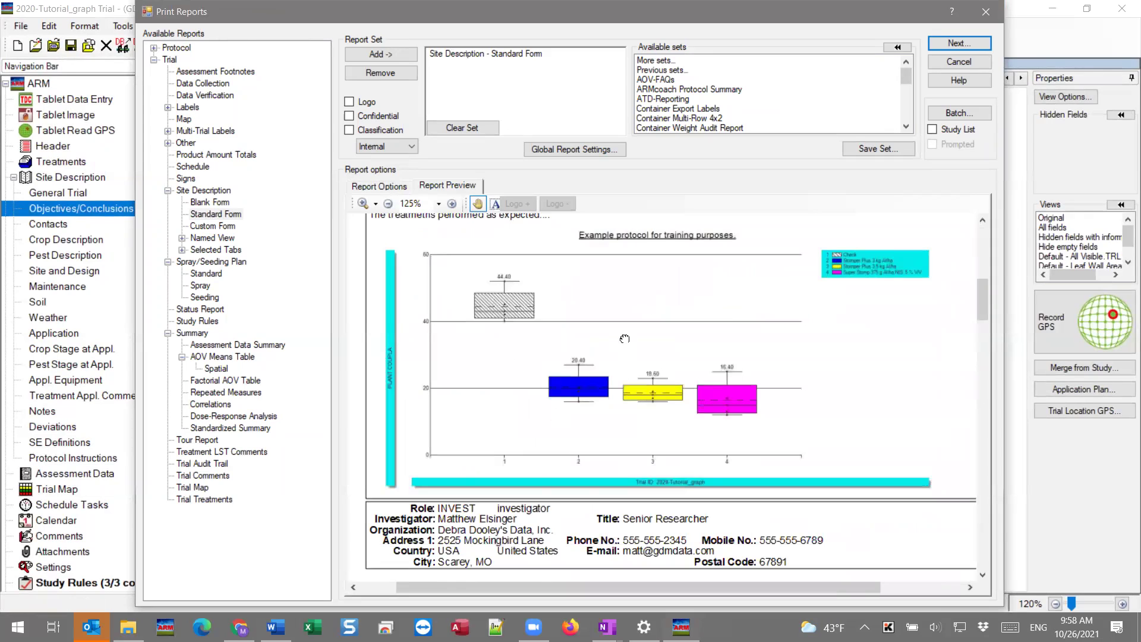
drag(624, 338, 622, 416)
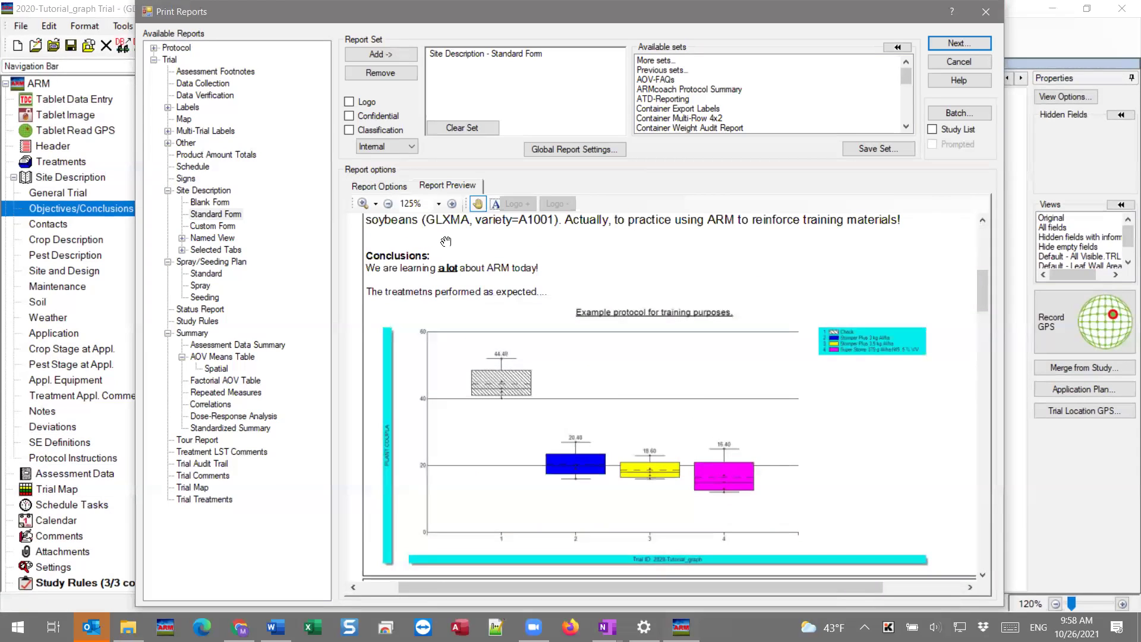
click(387, 205)
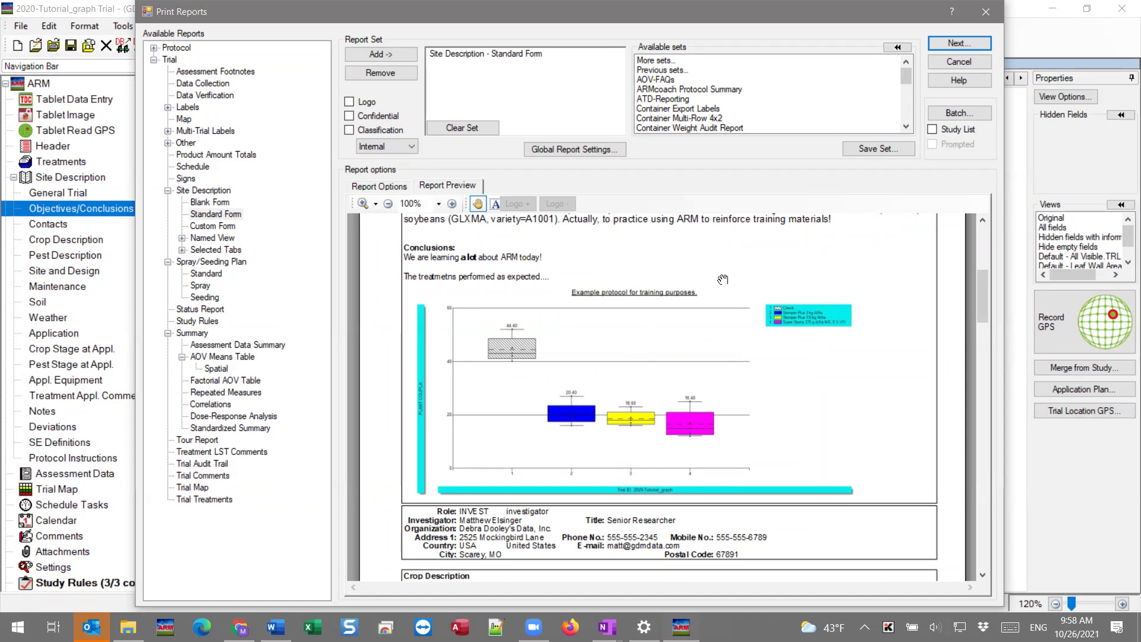
click(985, 13)
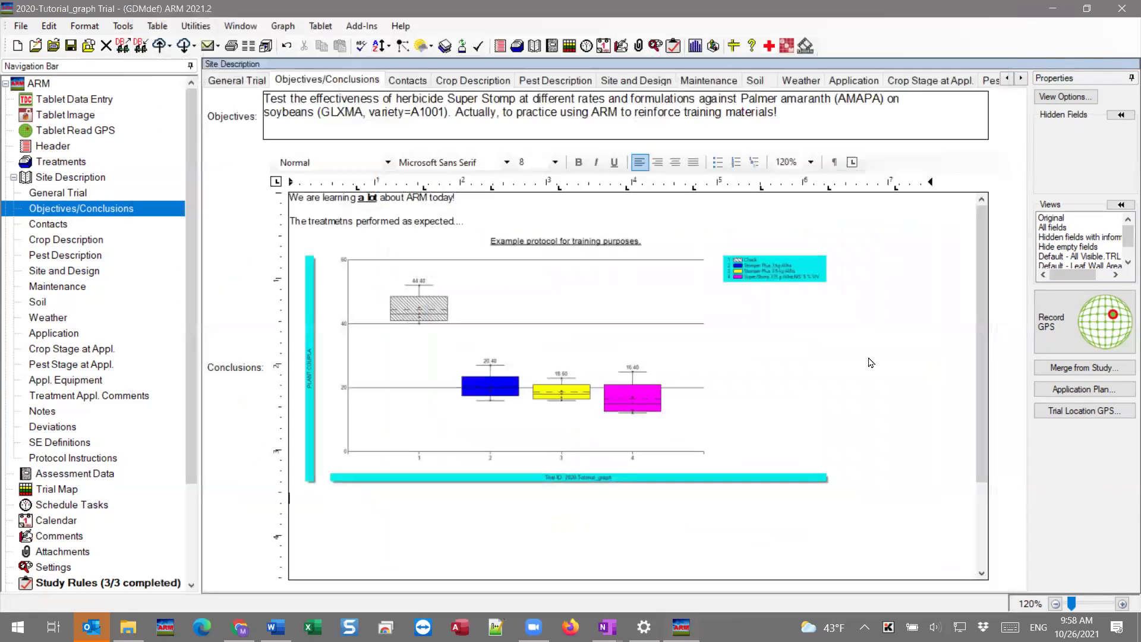